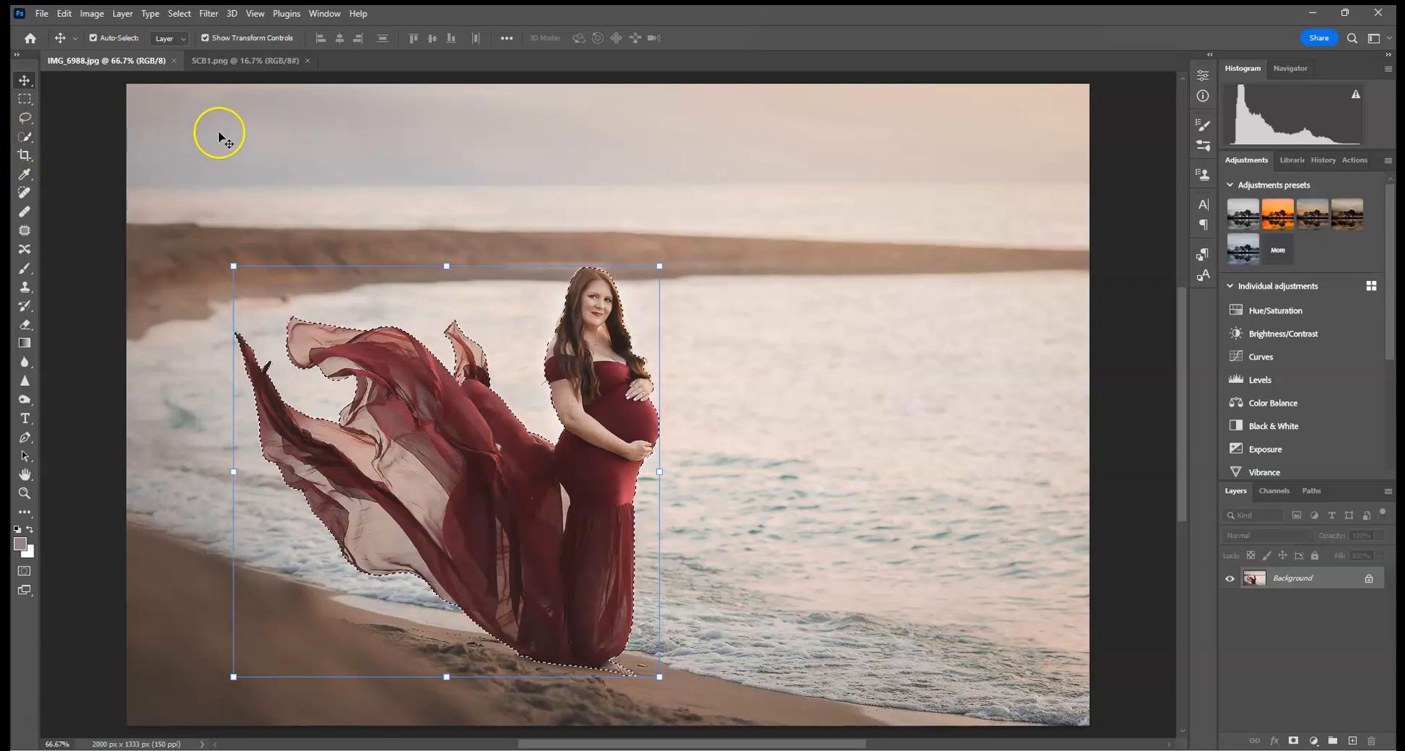
Copy the selected woman in the red dress from IMG_6988.jpg and paste her into the sandcastle image SCB1.png.
click(22, 137)
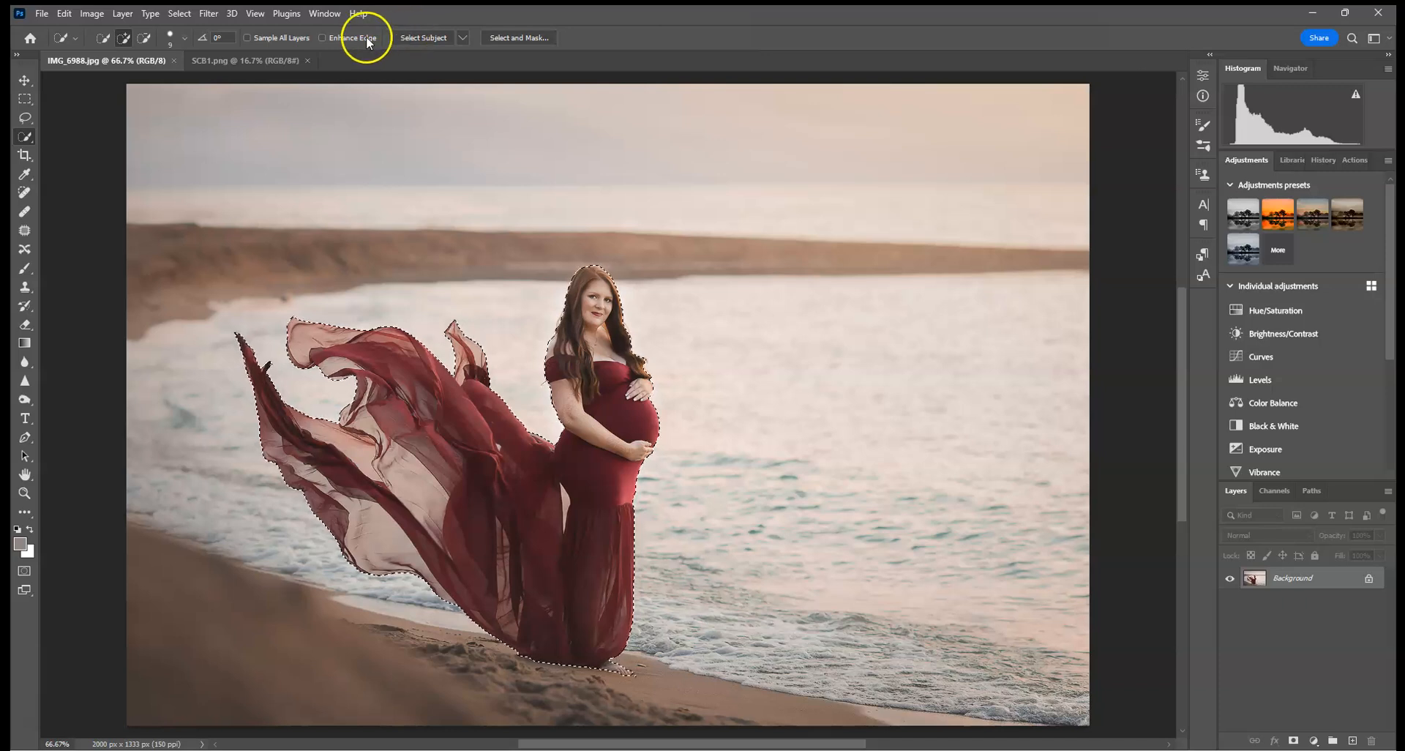
click(64, 13)
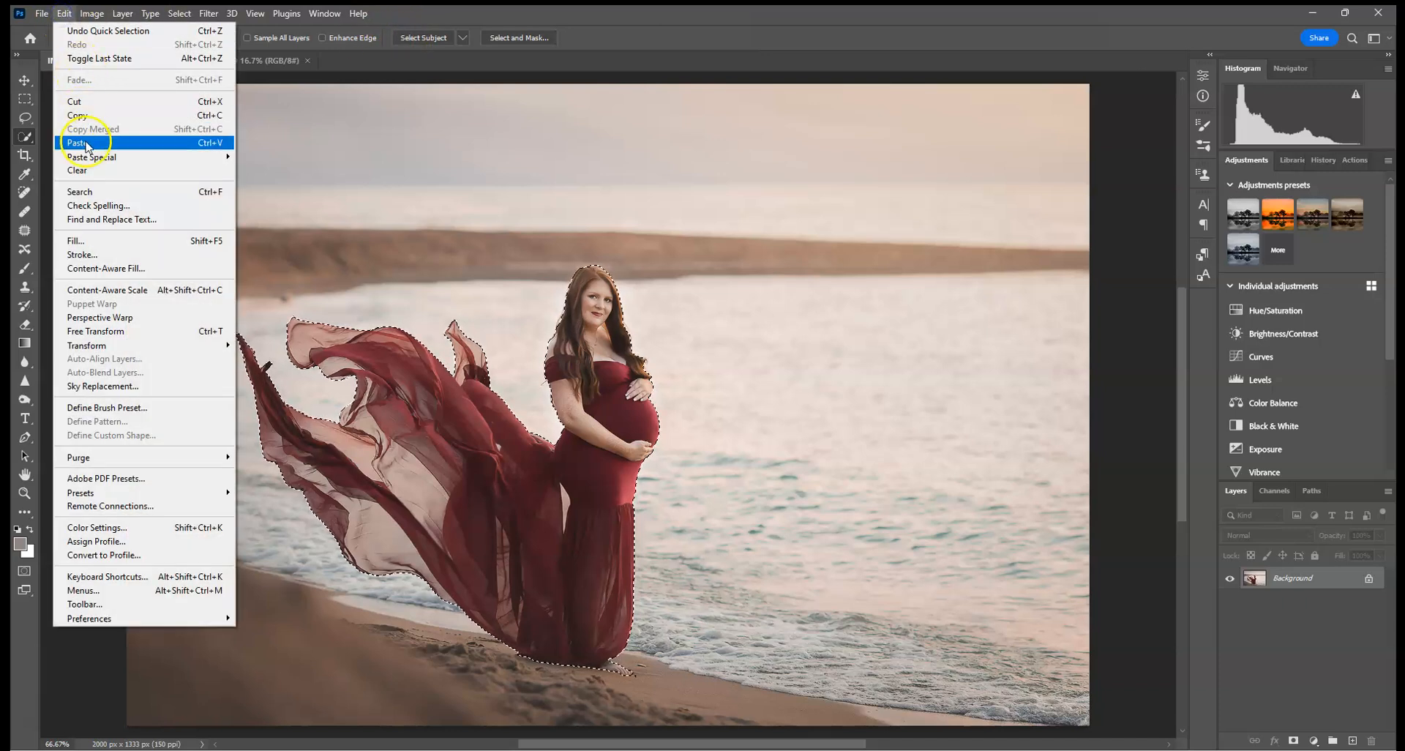
click(77, 115)
click(214, 61)
click(63, 14)
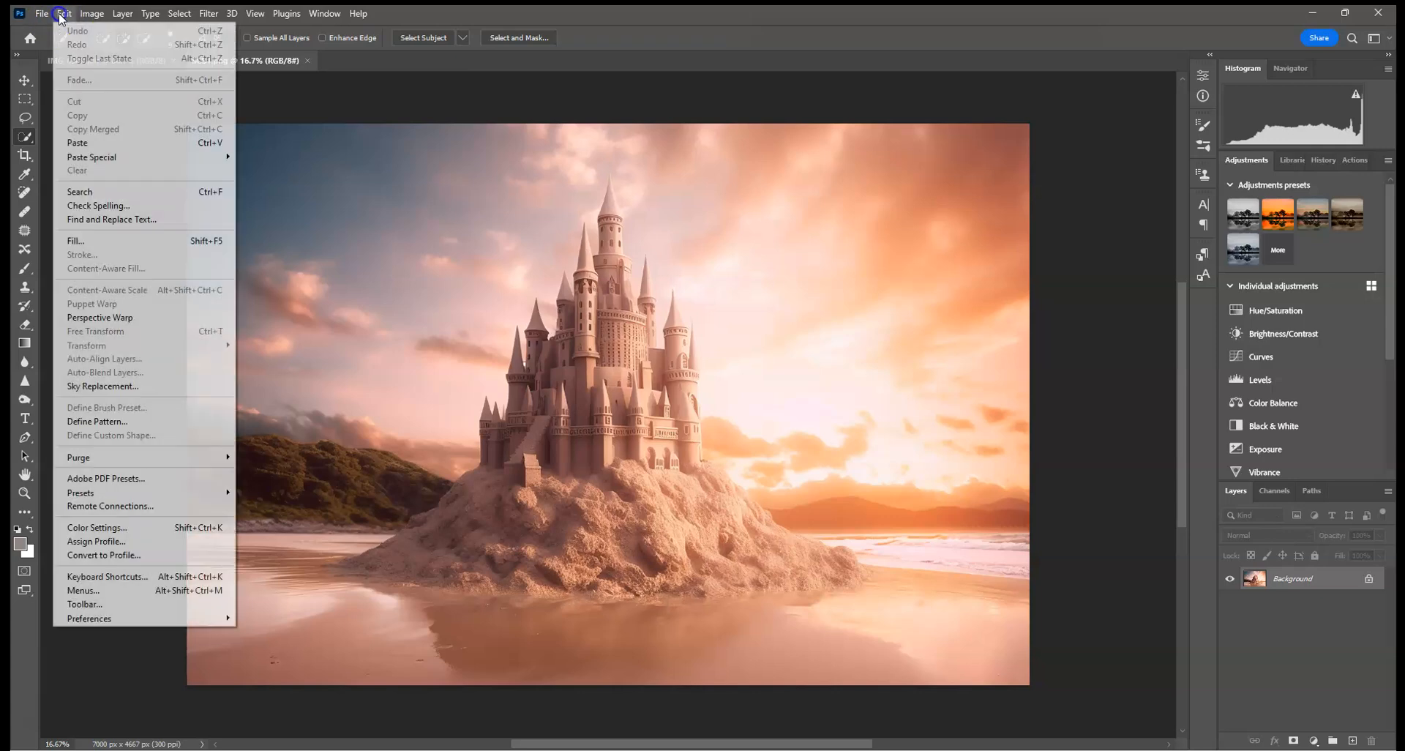
click(98, 142)
Enlarge the pasted woman proportionally to about 427% and place her on the beach in front of the castle.
click(24, 81)
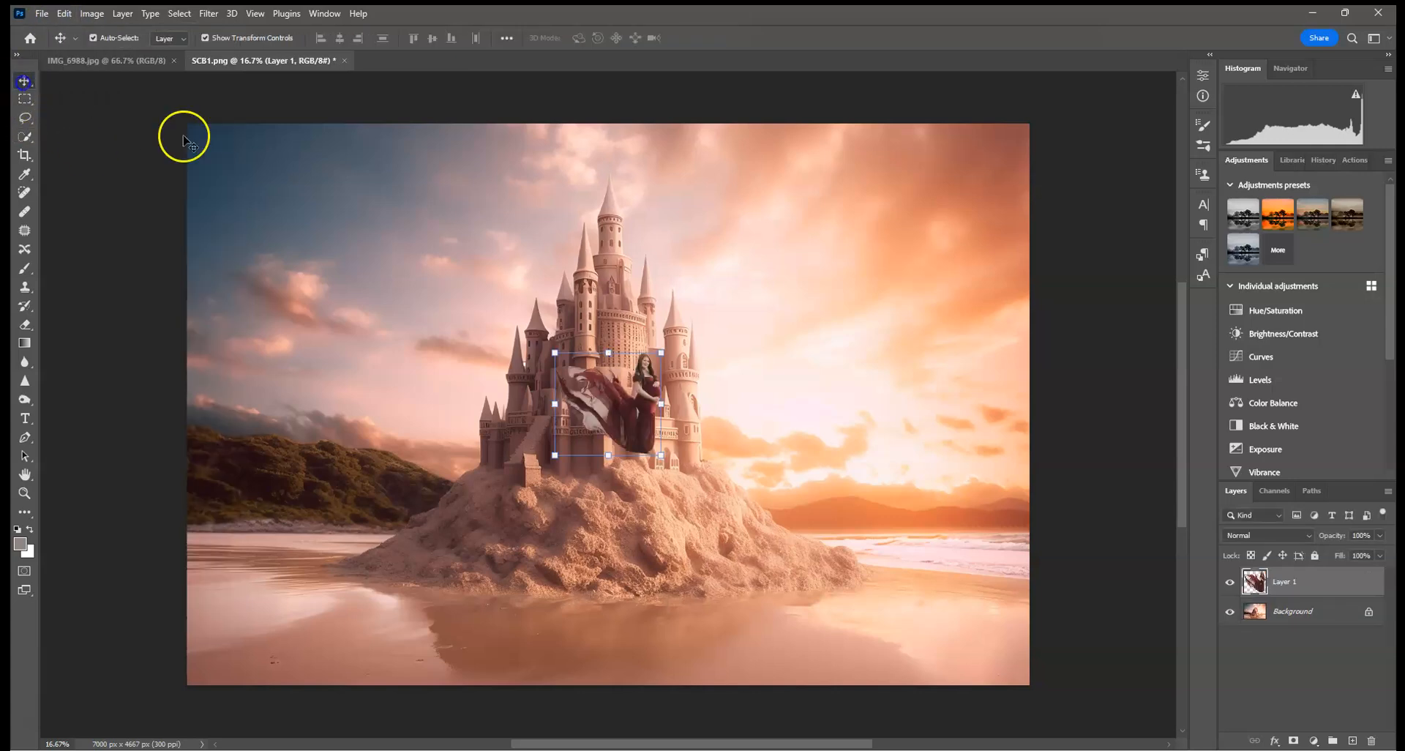
drag(661, 353, 928, 130)
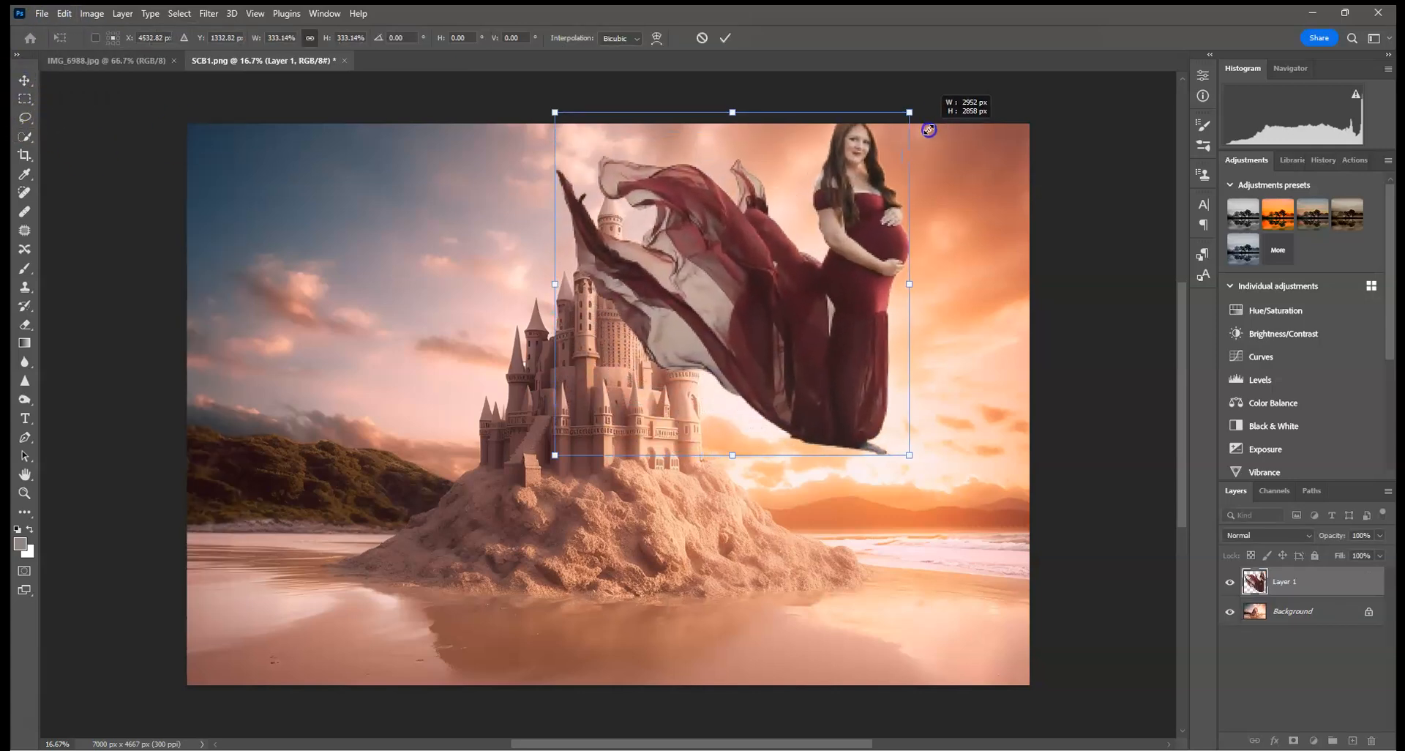
drag(839, 233, 670, 441)
drag(753, 326, 621, 325)
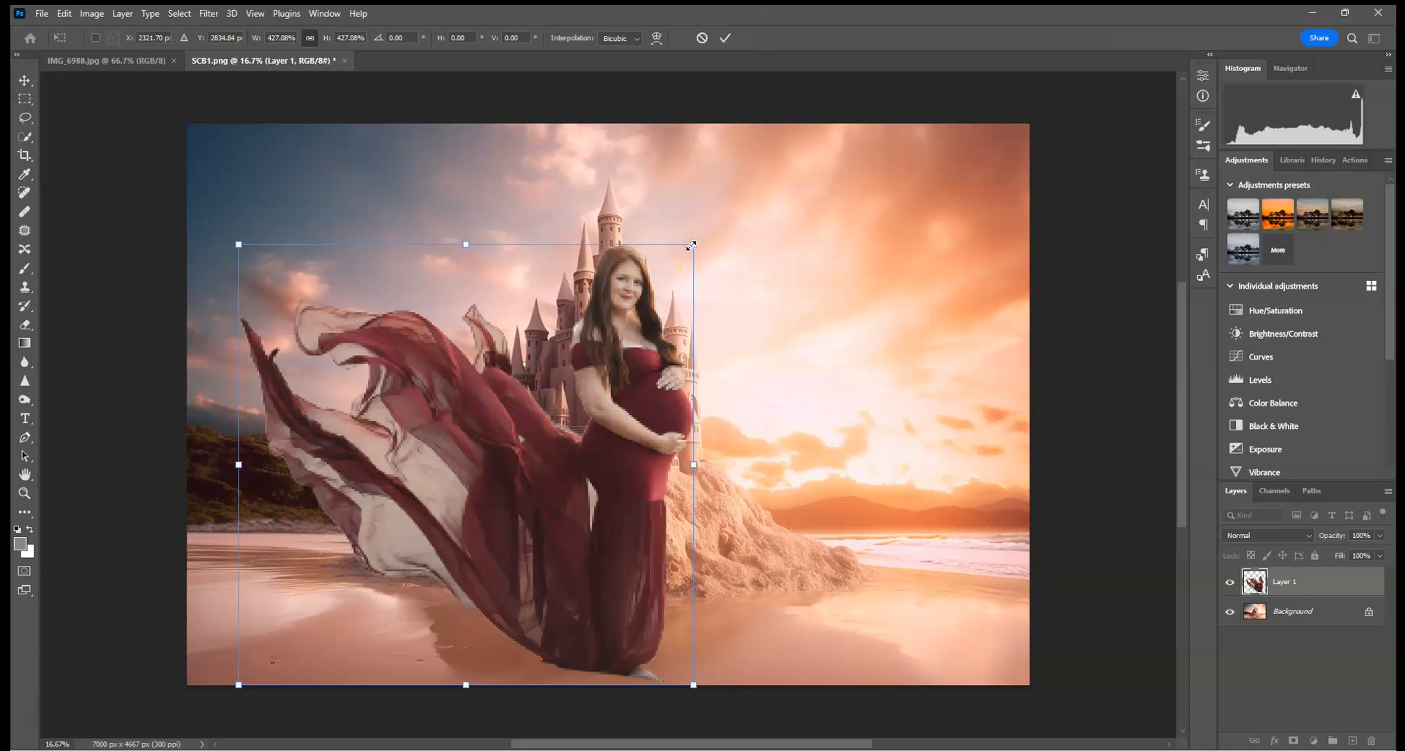
Scale the woman down to about 345% with her feet on the wet sand before the castle, and apply the transform.
click(311, 38)
drag(695, 247, 652, 286)
drag(508, 442, 616, 428)
drag(757, 274, 725, 306)
drag(614, 388, 646, 389)
drag(758, 302, 749, 315)
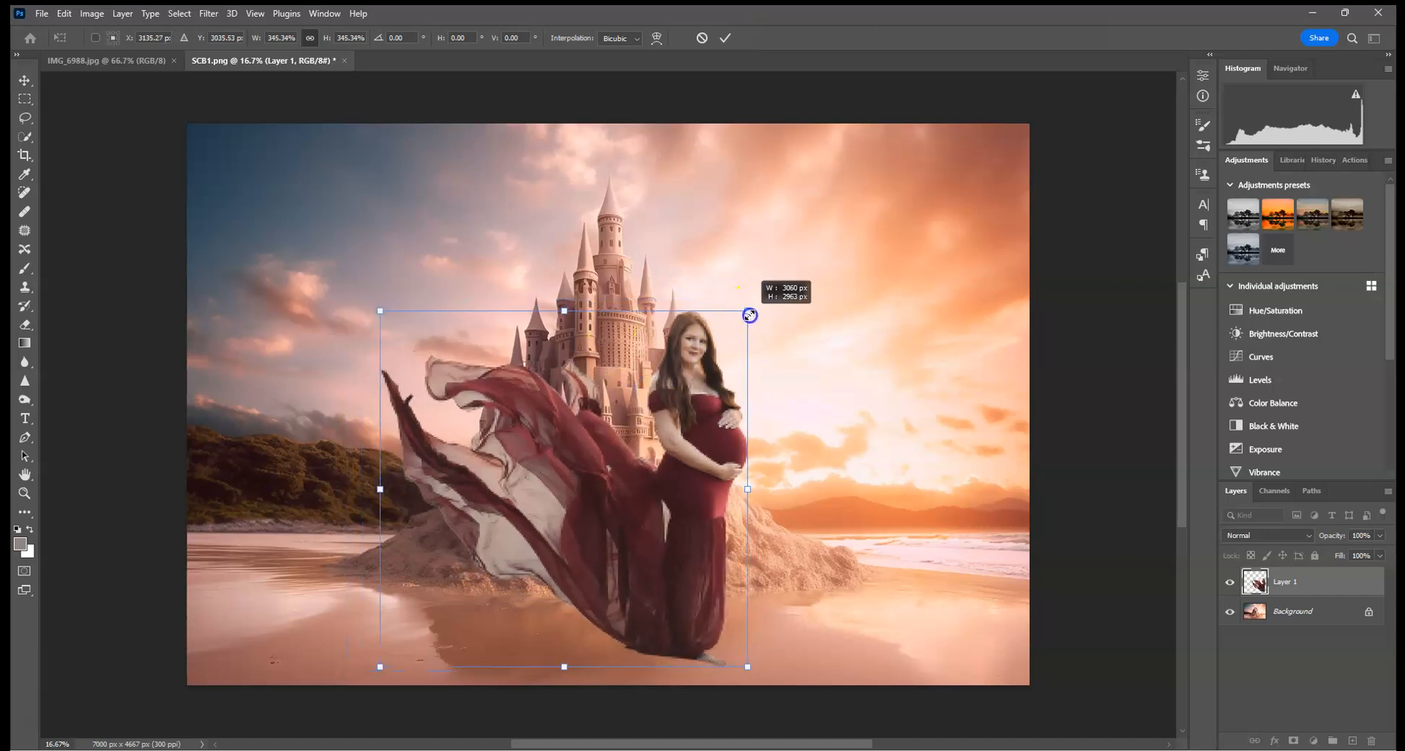
mouse_move(669, 428)
mouse_down()
mouse_move(695, 432)
mouse_move(684, 409)
mouse_move(631, 416)
mouse_move(670, 418)
mouse_up()
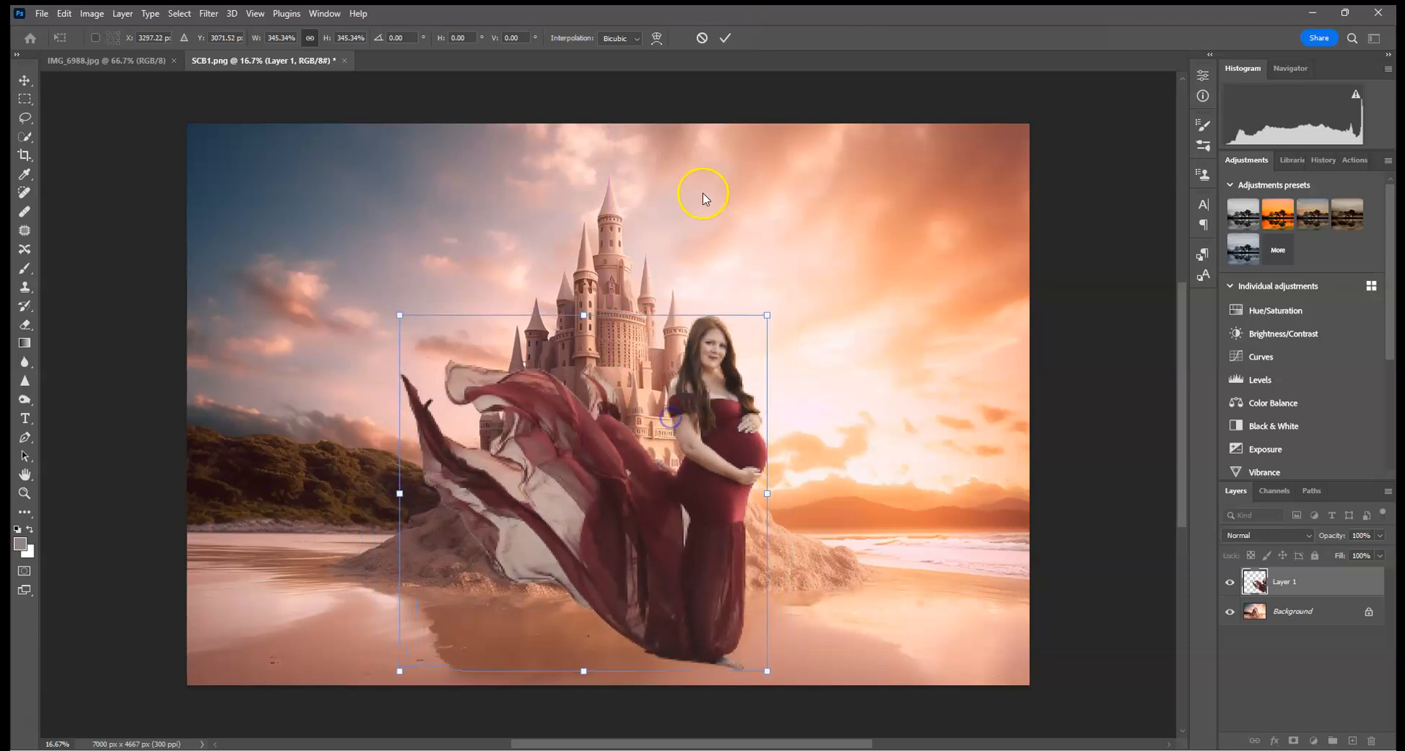
click(722, 35)
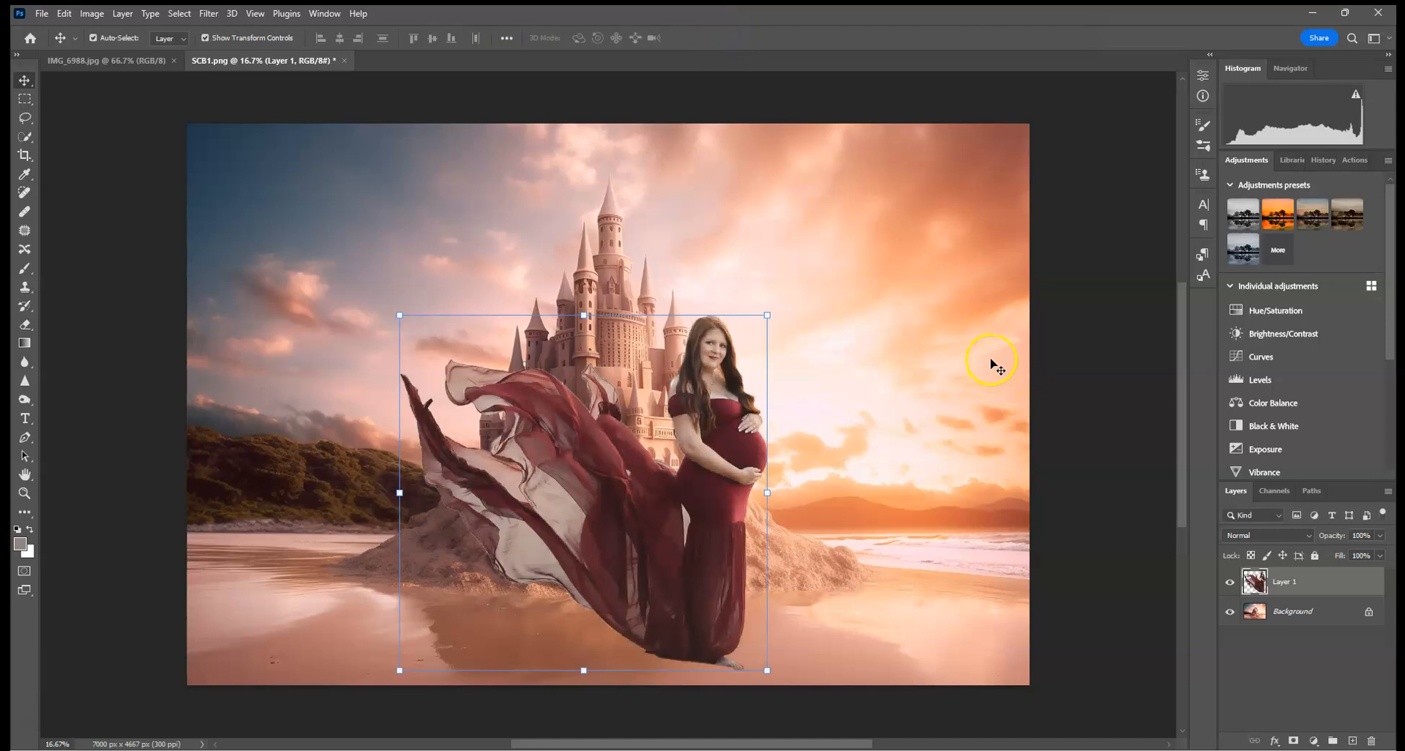
Shift the woman toward the left side of the castle, enlarge her slightly to about 3127 by 3028 px, and apply the transform.
drag(702, 395, 505, 430)
drag(614, 317, 622, 309)
drag(558, 403, 565, 401)
click(725, 41)
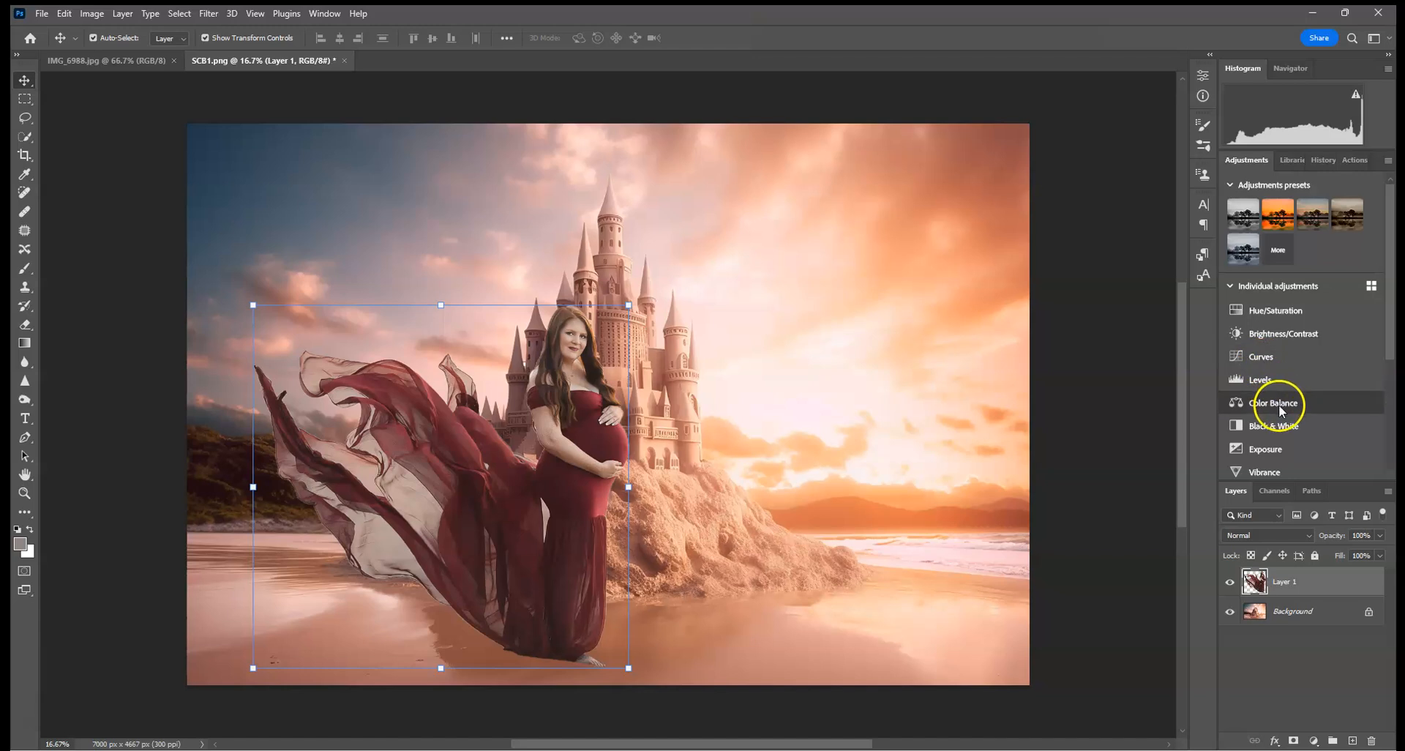
Add a Brightness/Contrast adjustment clipped to the woman's layer and set its contrast to 47.
click(1288, 333)
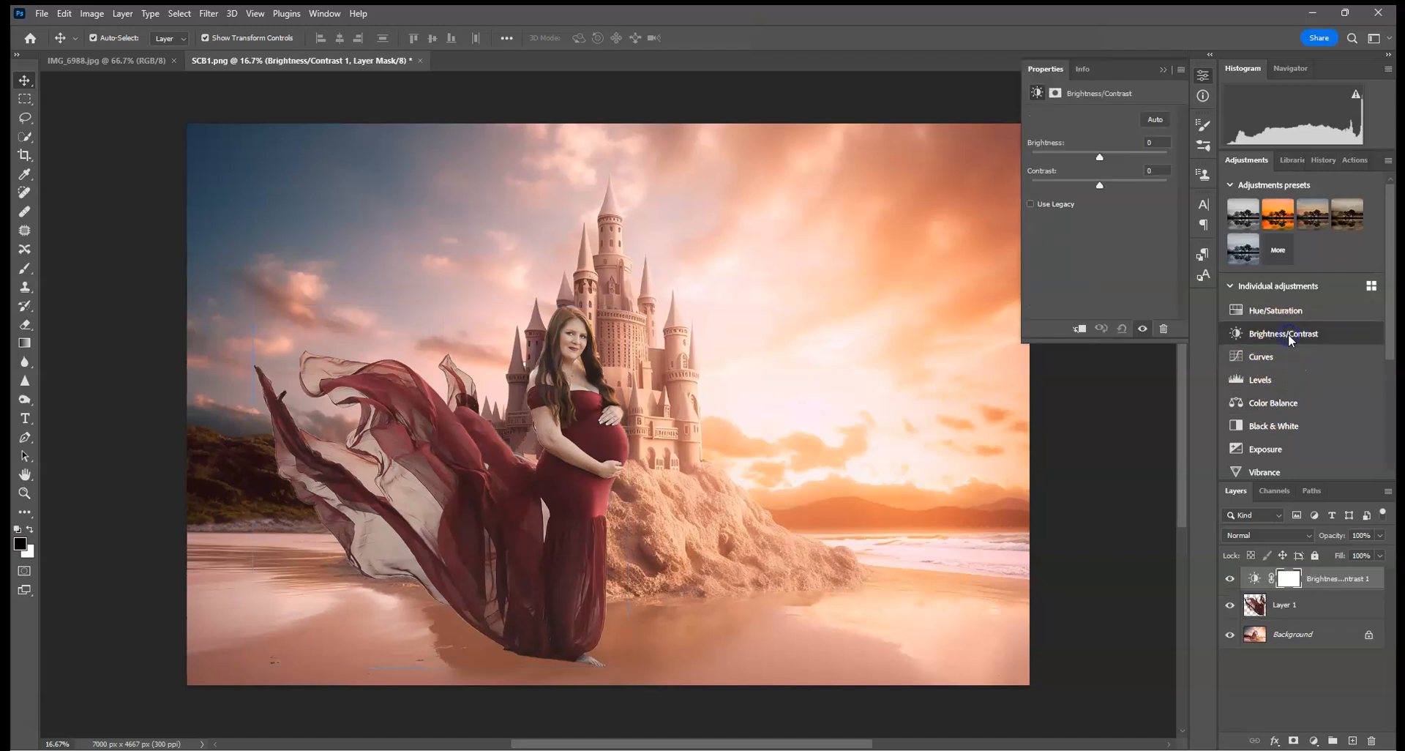
click(1079, 329)
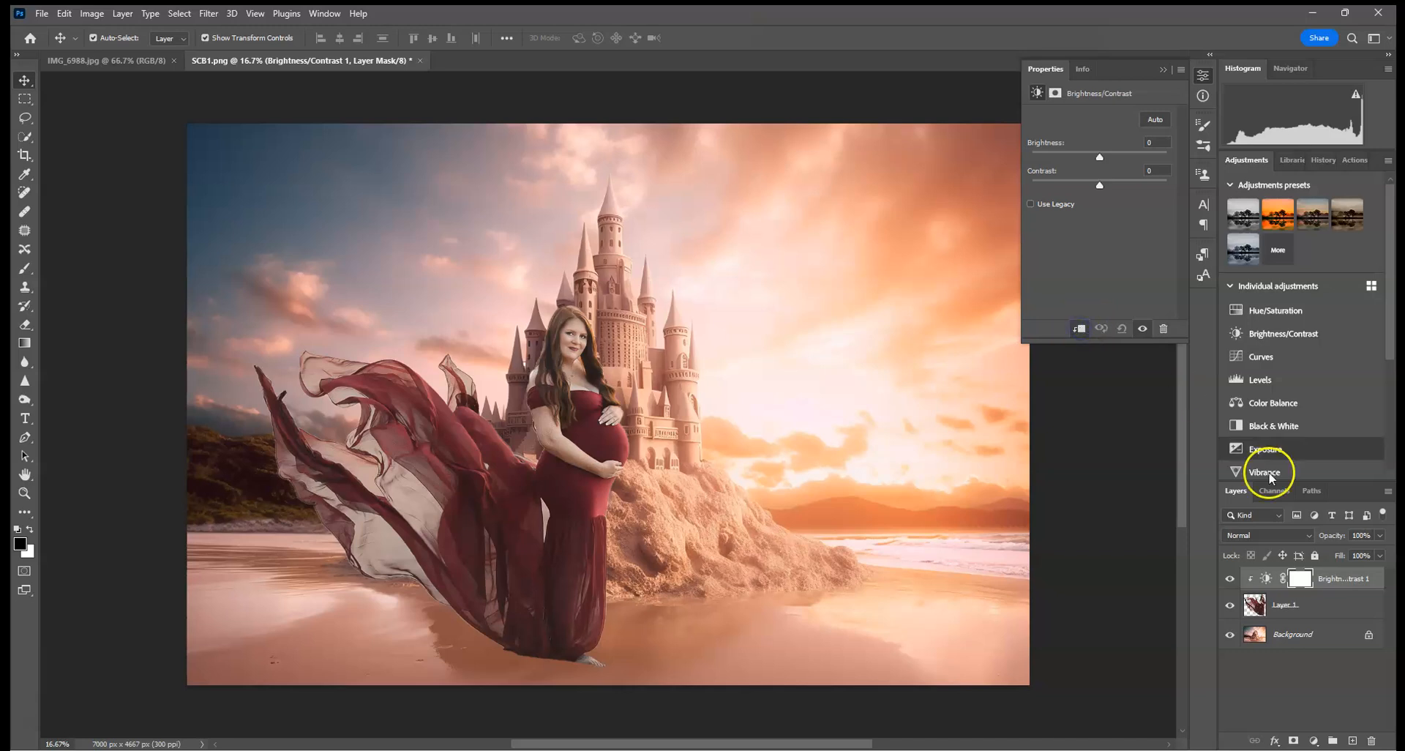
right_click(1339, 590)
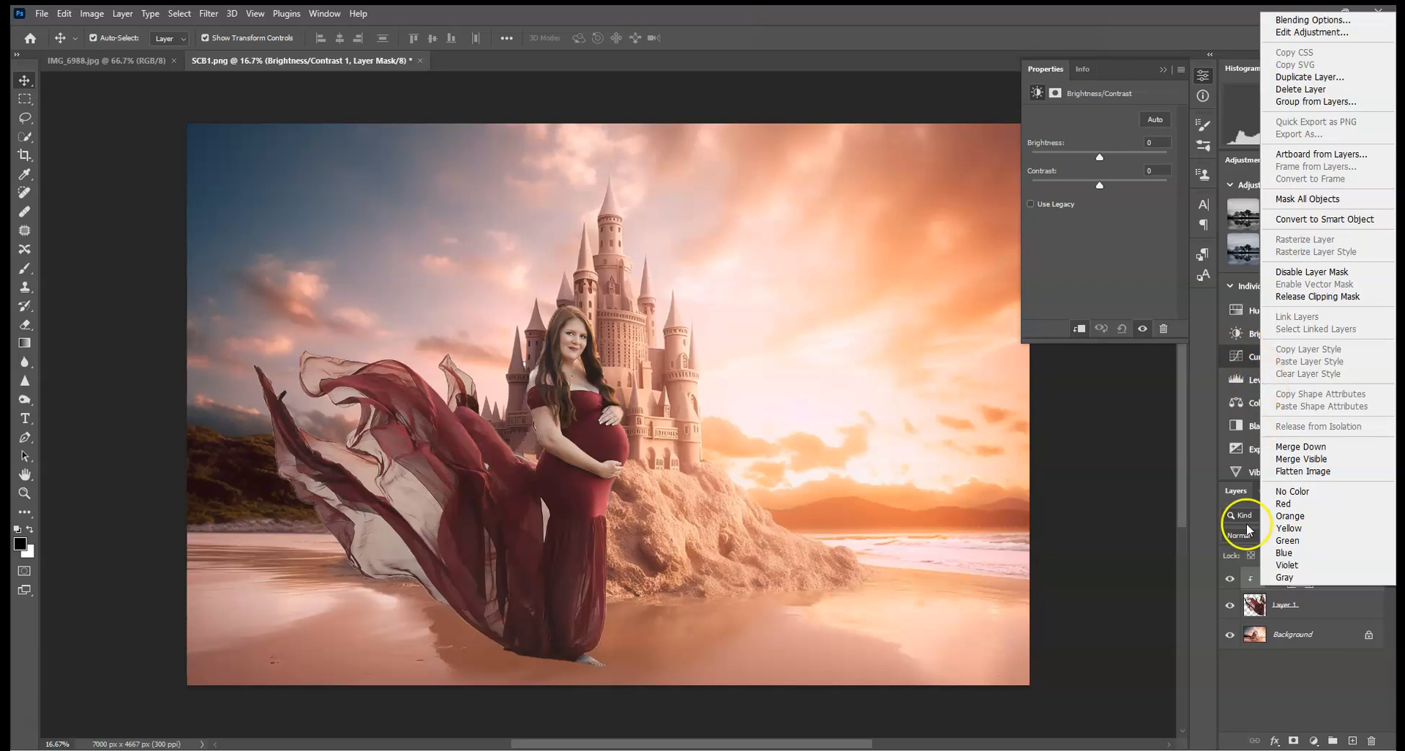
click(1327, 594)
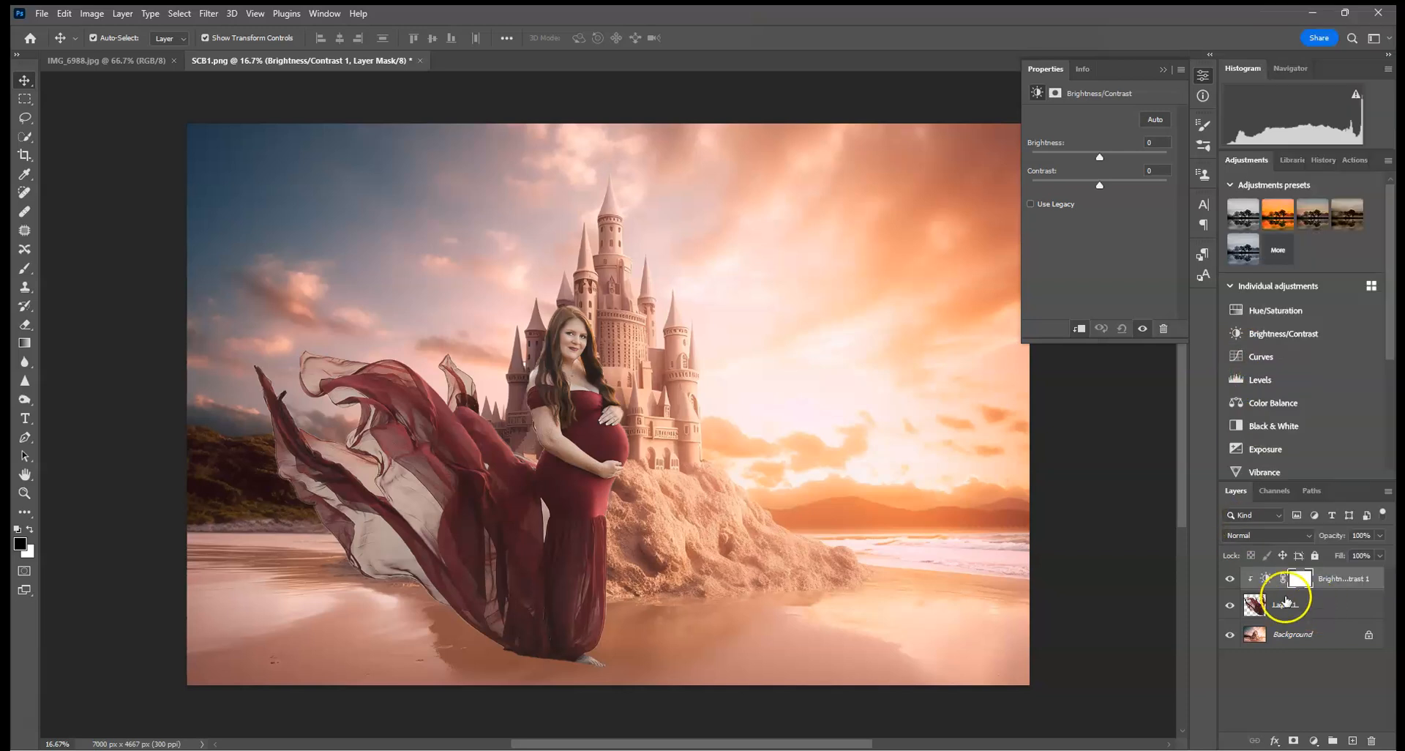
drag(1099, 189, 1116, 192)
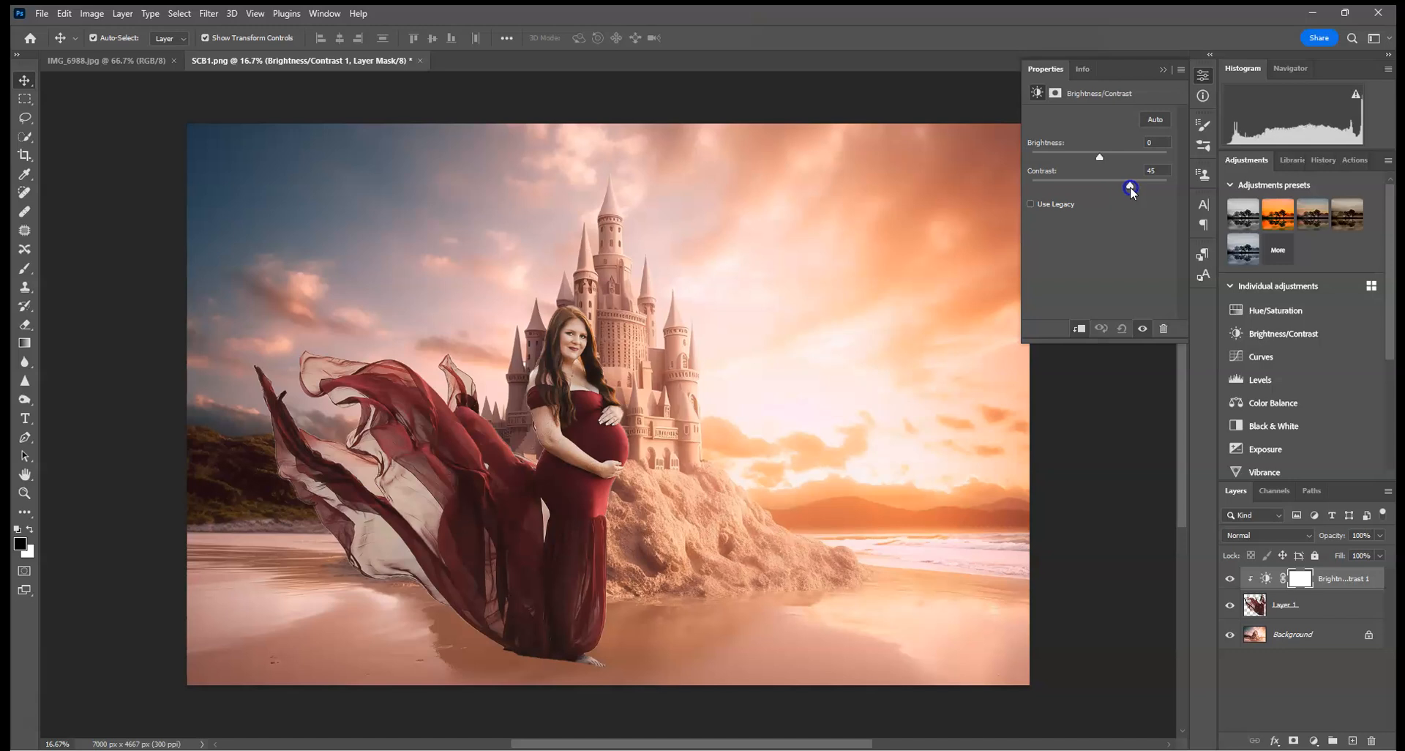
drag(1130, 187, 1130, 188)
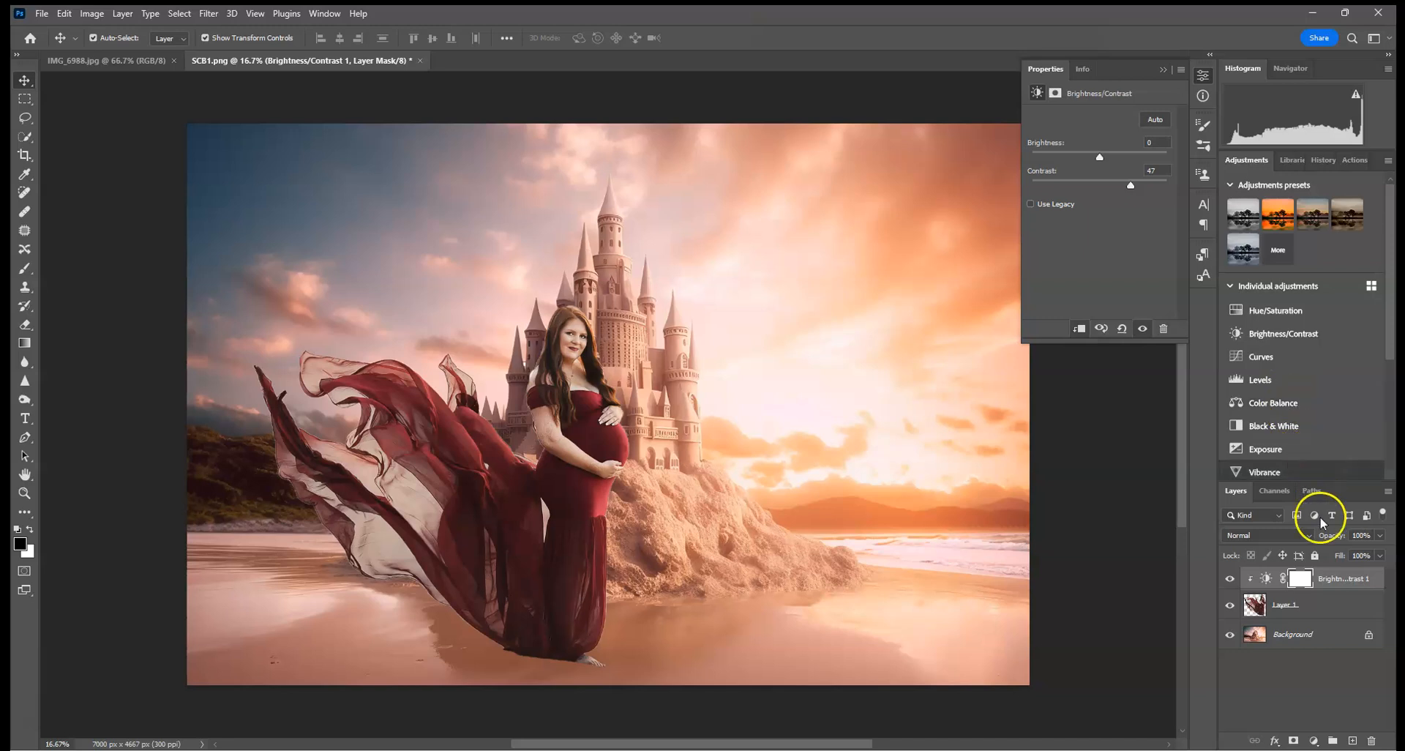
Add a Color Balance adjustment clipped to the woman's layer with midtones at +7 toward red and -4 toward yellow.
click(1310, 600)
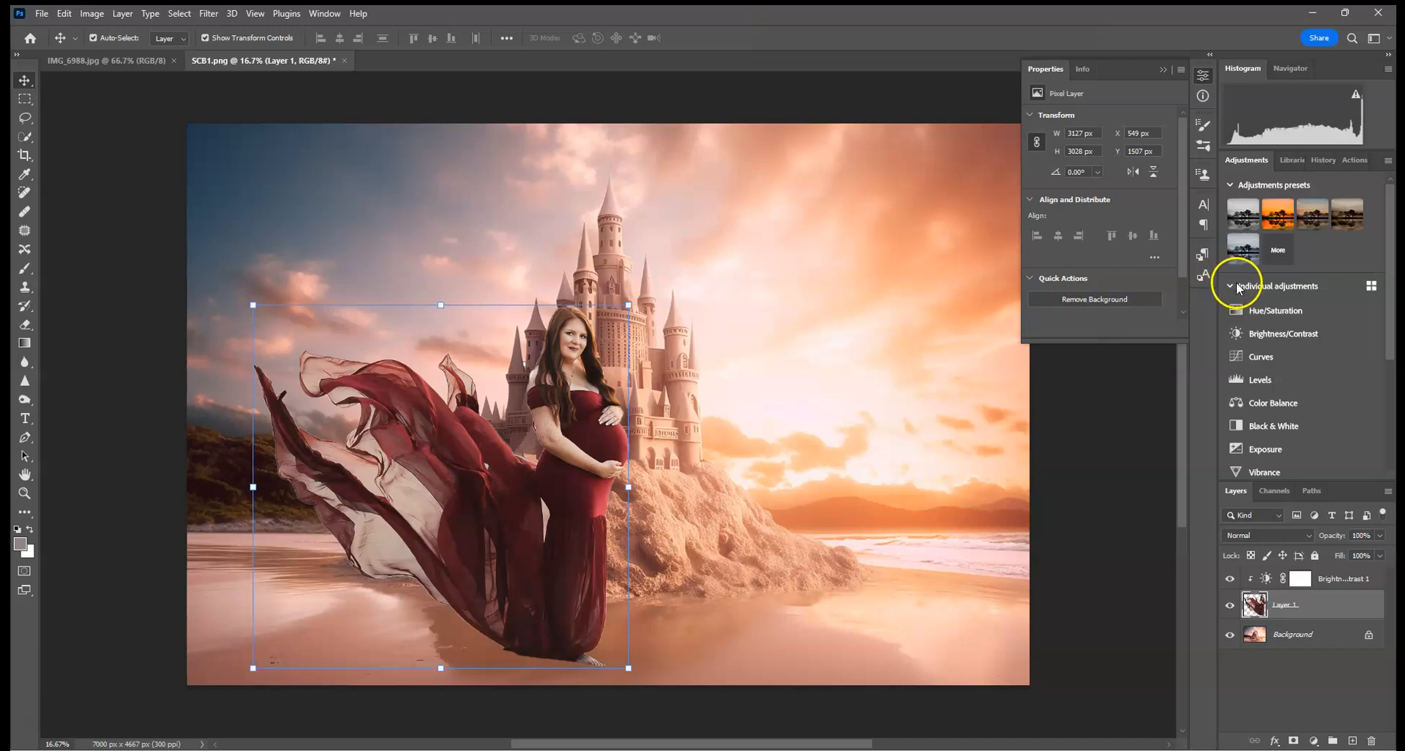
click(1281, 403)
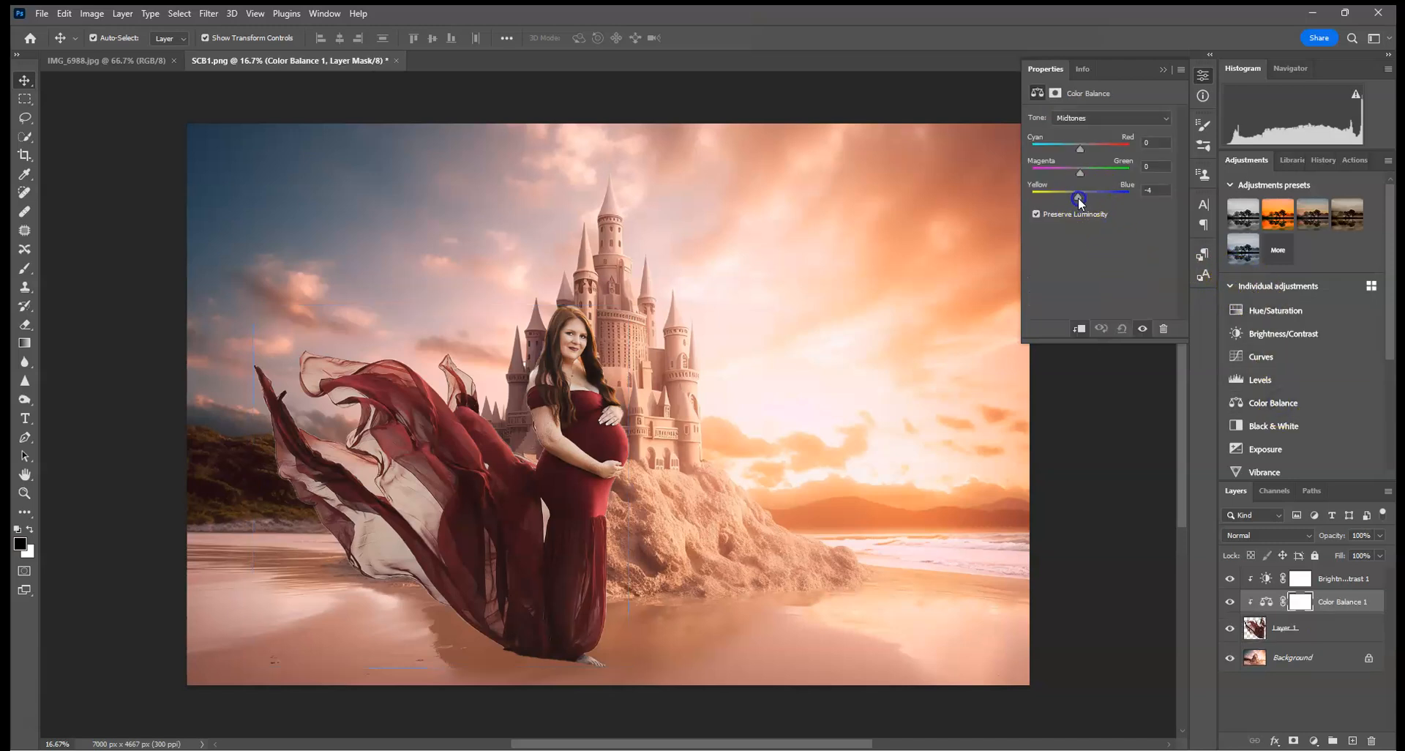
drag(1081, 146, 1084, 148)
Merge the Brightness/Contrast and Color Balance adjustments with the woman's layer into a single layer.
click(1338, 628)
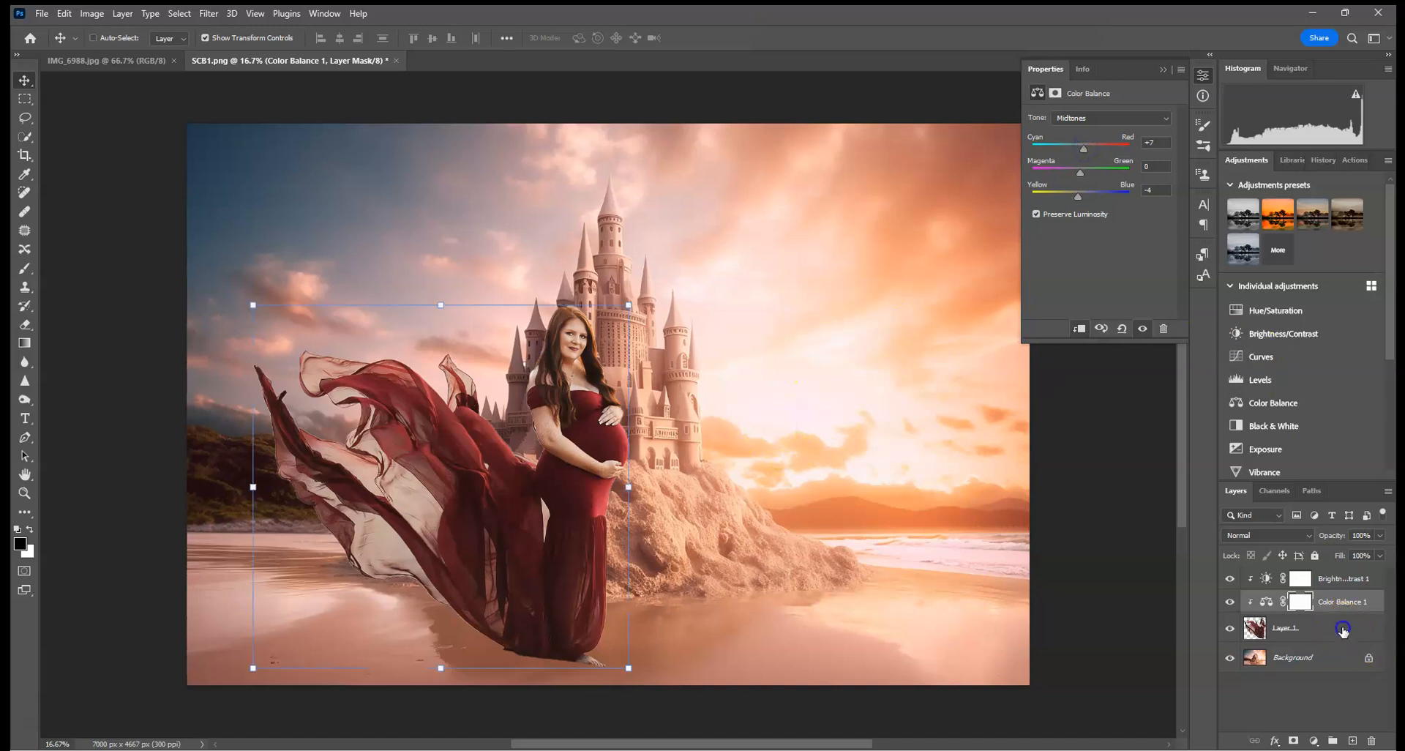
right_click(1342, 585)
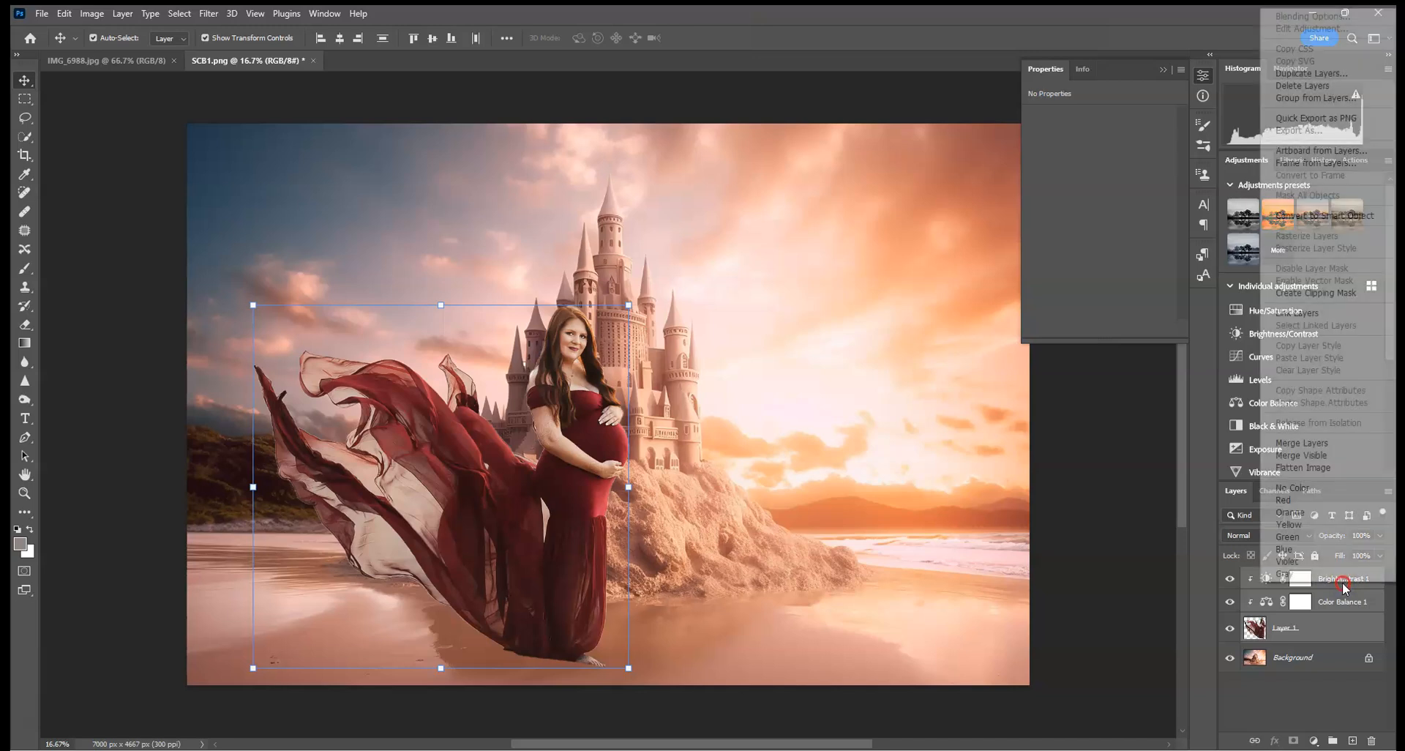
click(1319, 445)
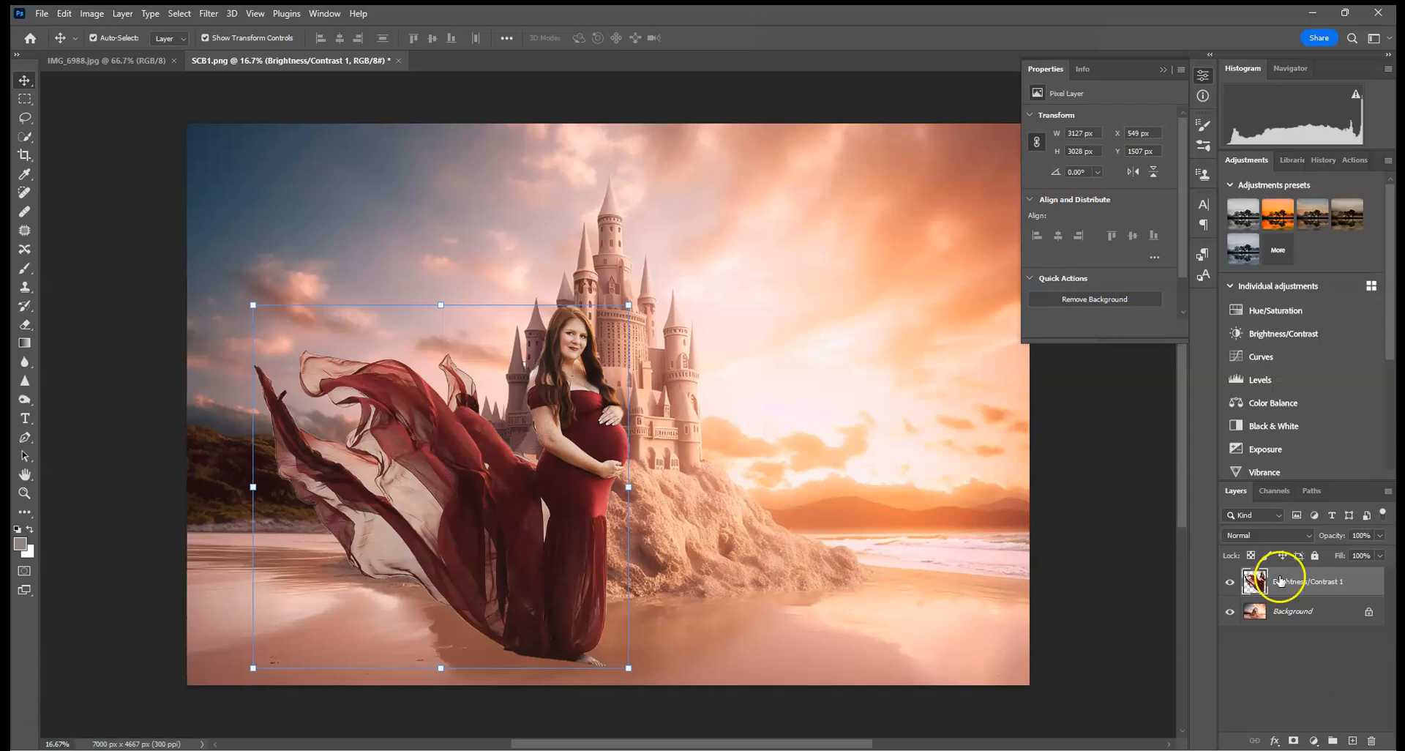
Add a layer mask to the woman's layer and paint black at 15% opacity over the sheer flowing fabric to make it more see-through.
click(1295, 740)
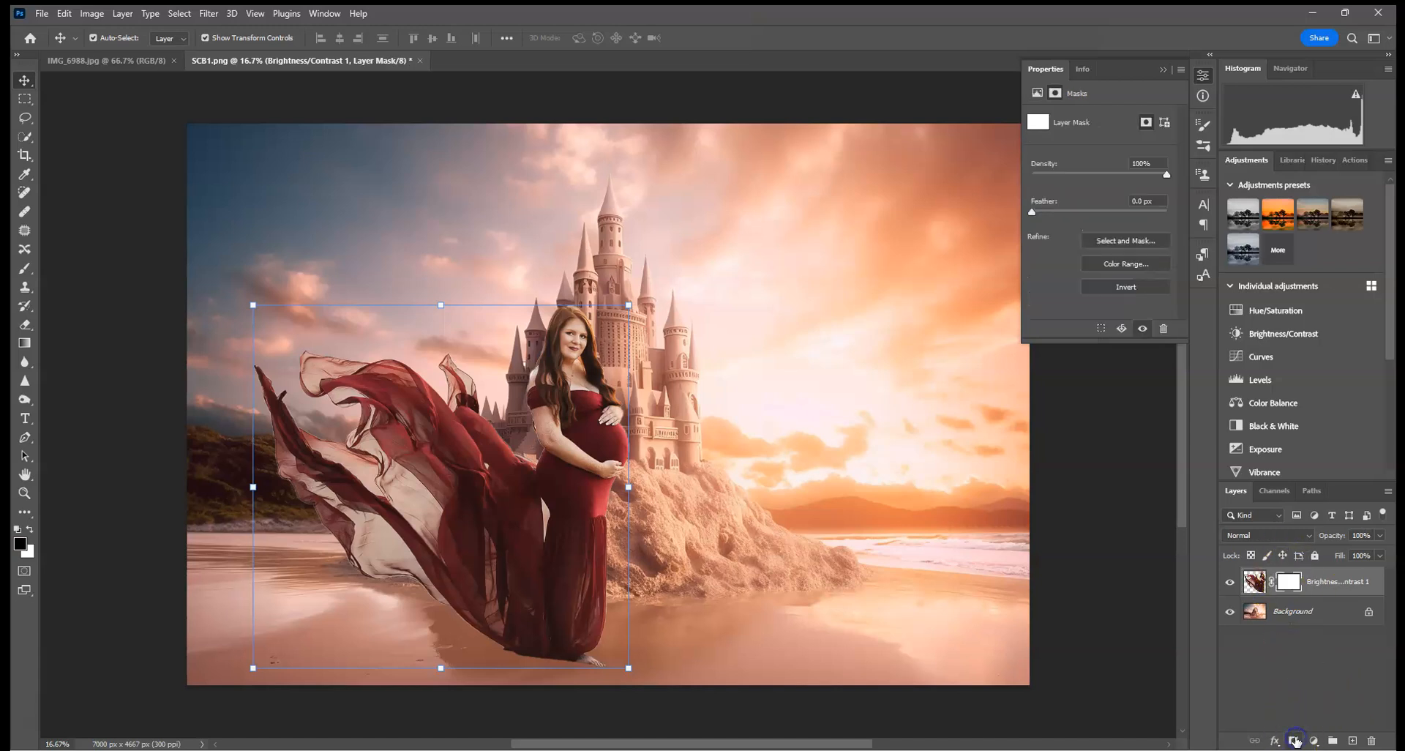
click(24, 268)
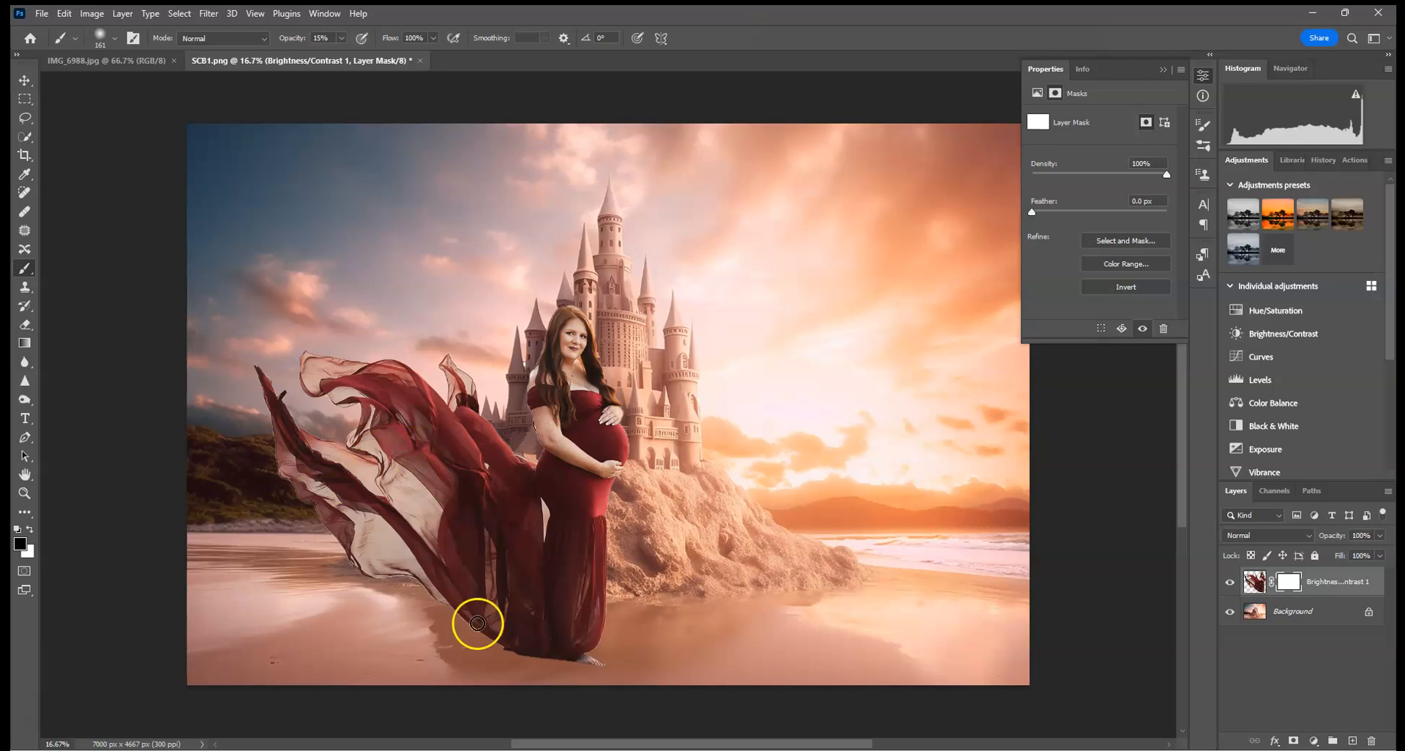
drag(320, 364, 313, 354)
mouse_move(376, 471)
mouse_down()
mouse_move(409, 494)
mouse_move(397, 468)
mouse_move(373, 487)
mouse_move(317, 437)
mouse_move(379, 474)
mouse_move(353, 416)
mouse_move(389, 471)
mouse_move(363, 435)
mouse_move(346, 447)
mouse_move(360, 459)
mouse_move(315, 435)
mouse_up()
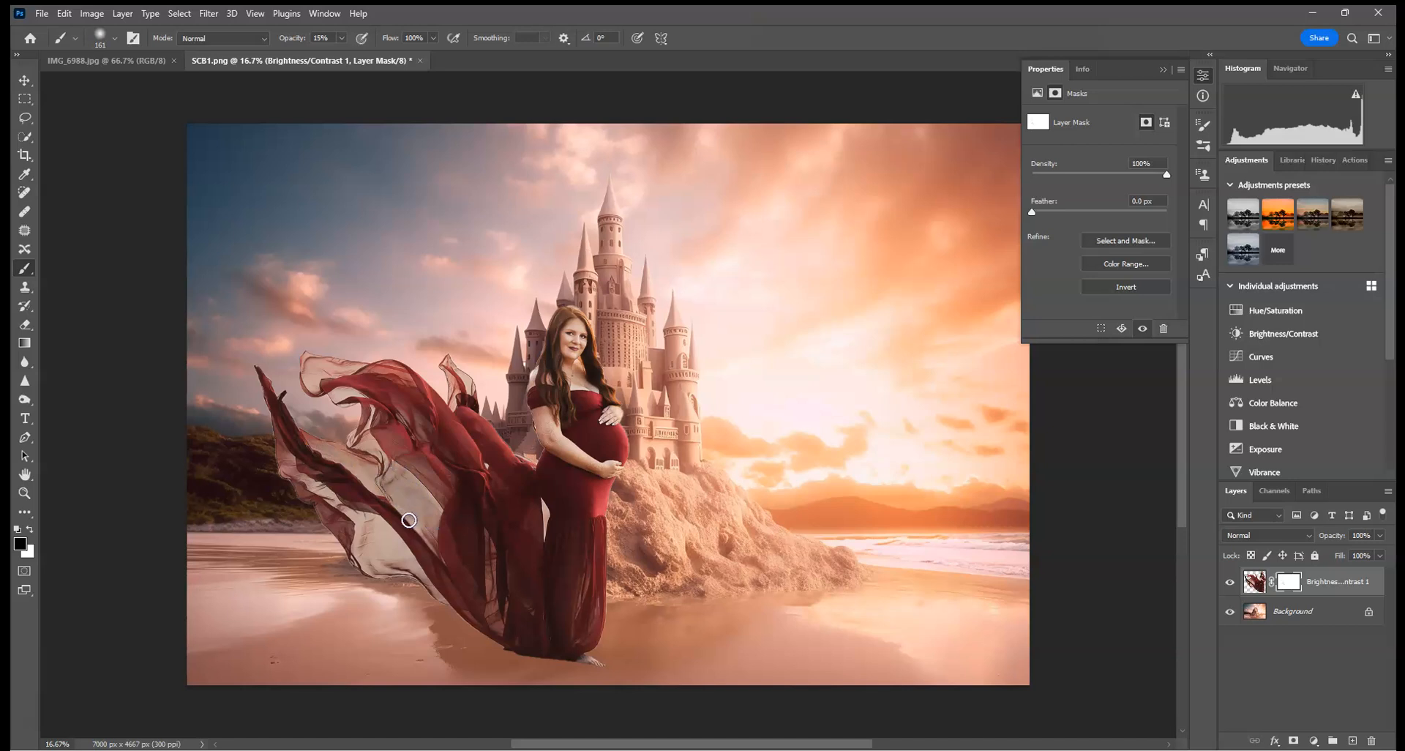
mouse_move(520, 437)
mouse_down()
mouse_move(532, 431)
mouse_move(476, 392)
mouse_move(459, 356)
mouse_up()
click(534, 492)
drag(533, 492, 548, 514)
mouse_move(308, 529)
mouse_down()
mouse_move(361, 546)
mouse_move(374, 525)
mouse_move(360, 559)
mouse_move(387, 550)
mouse_move(366, 530)
mouse_up()
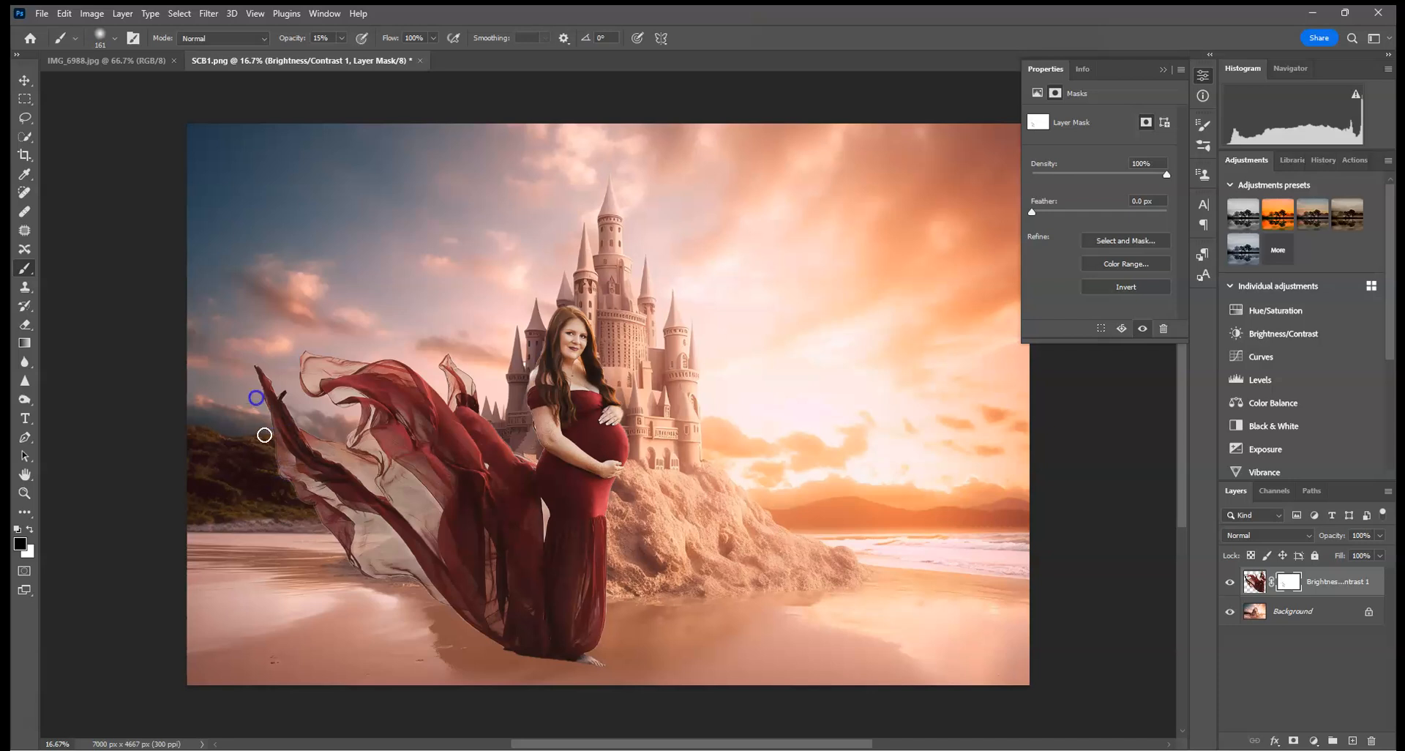
mouse_move(399, 578)
mouse_down()
mouse_move(369, 534)
mouse_move(357, 540)
mouse_move(377, 546)
mouse_move(375, 579)
mouse_move(390, 563)
mouse_move(385, 525)
mouse_move(434, 602)
mouse_move(357, 569)
mouse_move(376, 545)
mouse_move(352, 494)
mouse_move(415, 494)
mouse_move(419, 529)
mouse_up()
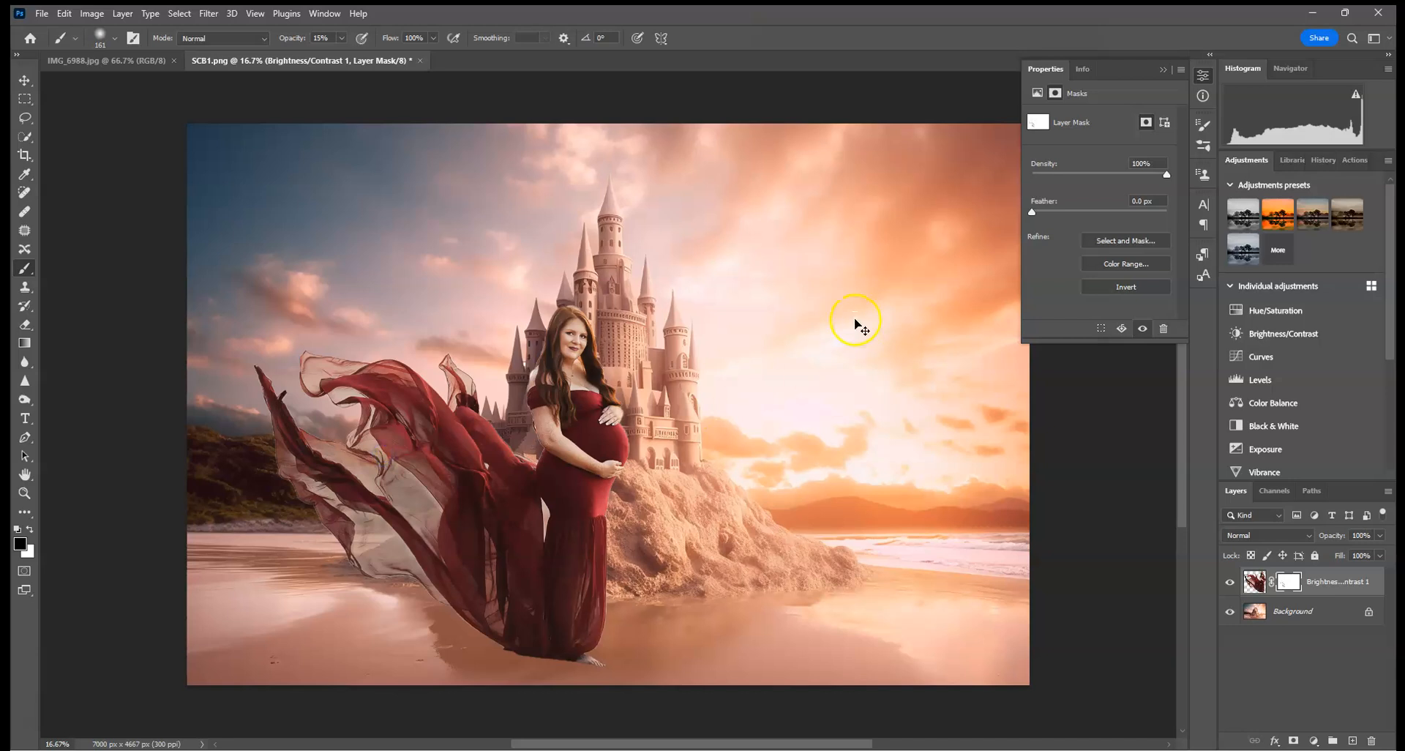
Reduce the soft round brush to 25 px and paint on the mask over the pale gap between the skirt and the flowing fabric.
key(ctrl+plus)
key(ctrl+plus)
key(ctrl+plus)
key(ctrl+plus)
key(ctrl+plus)
scroll(634, 339, down, 10)
scroll(578, 248, left, 3)
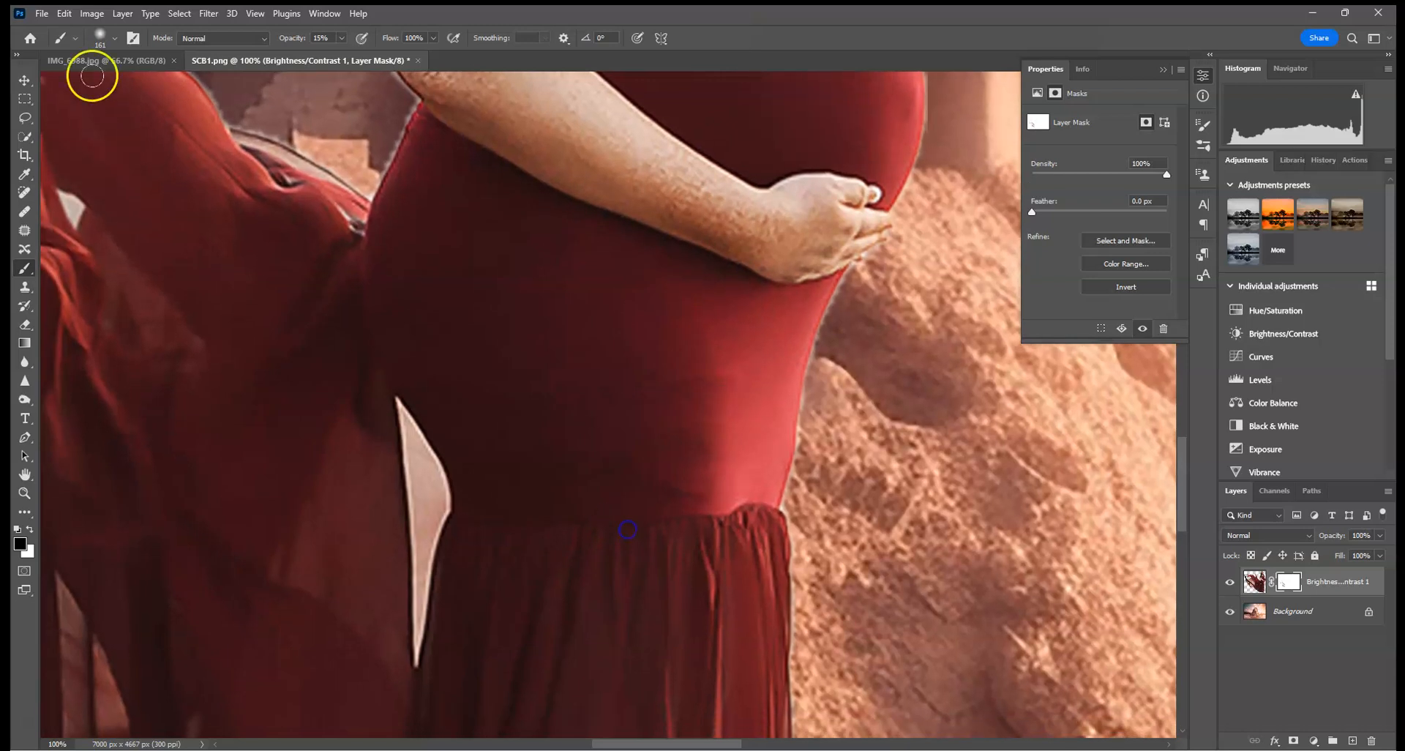
click(115, 38)
drag(119, 79, 102, 84)
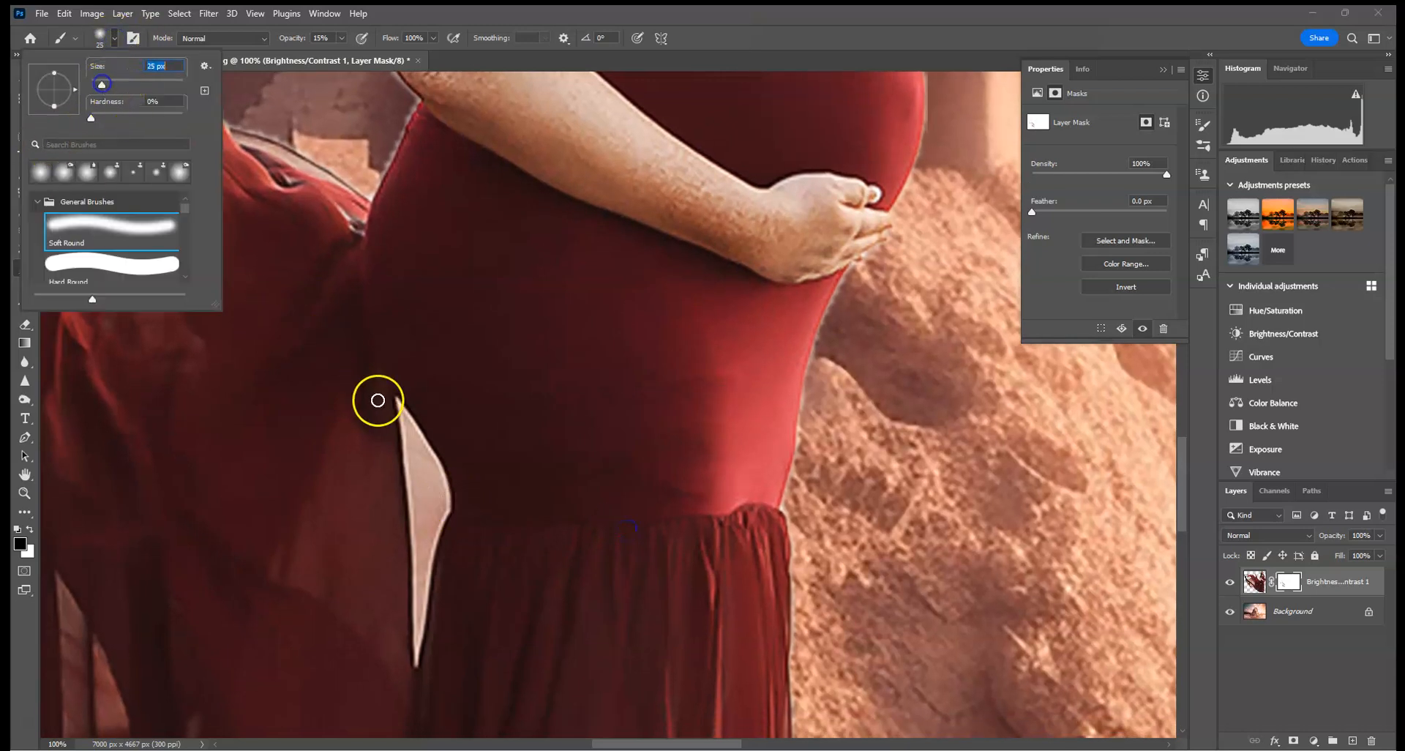
click(378, 400)
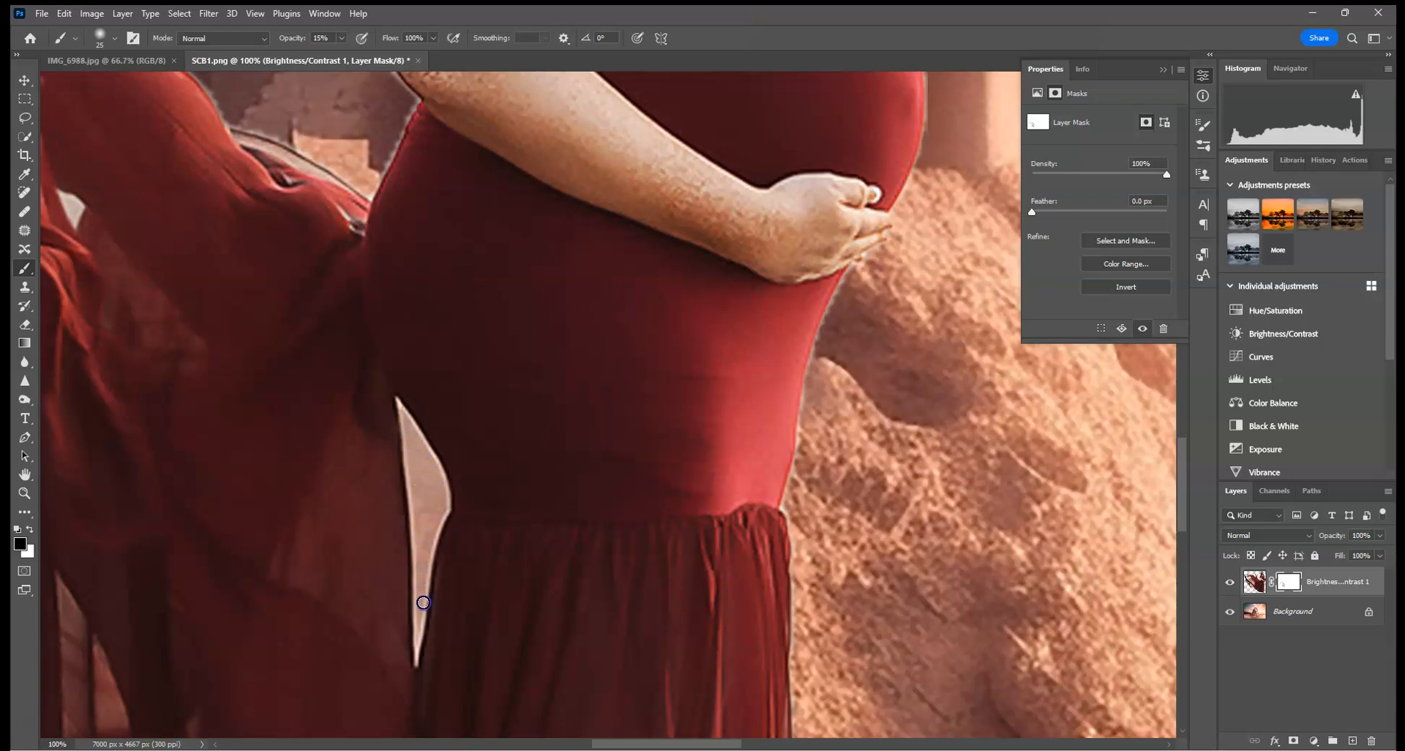
click(546, 387)
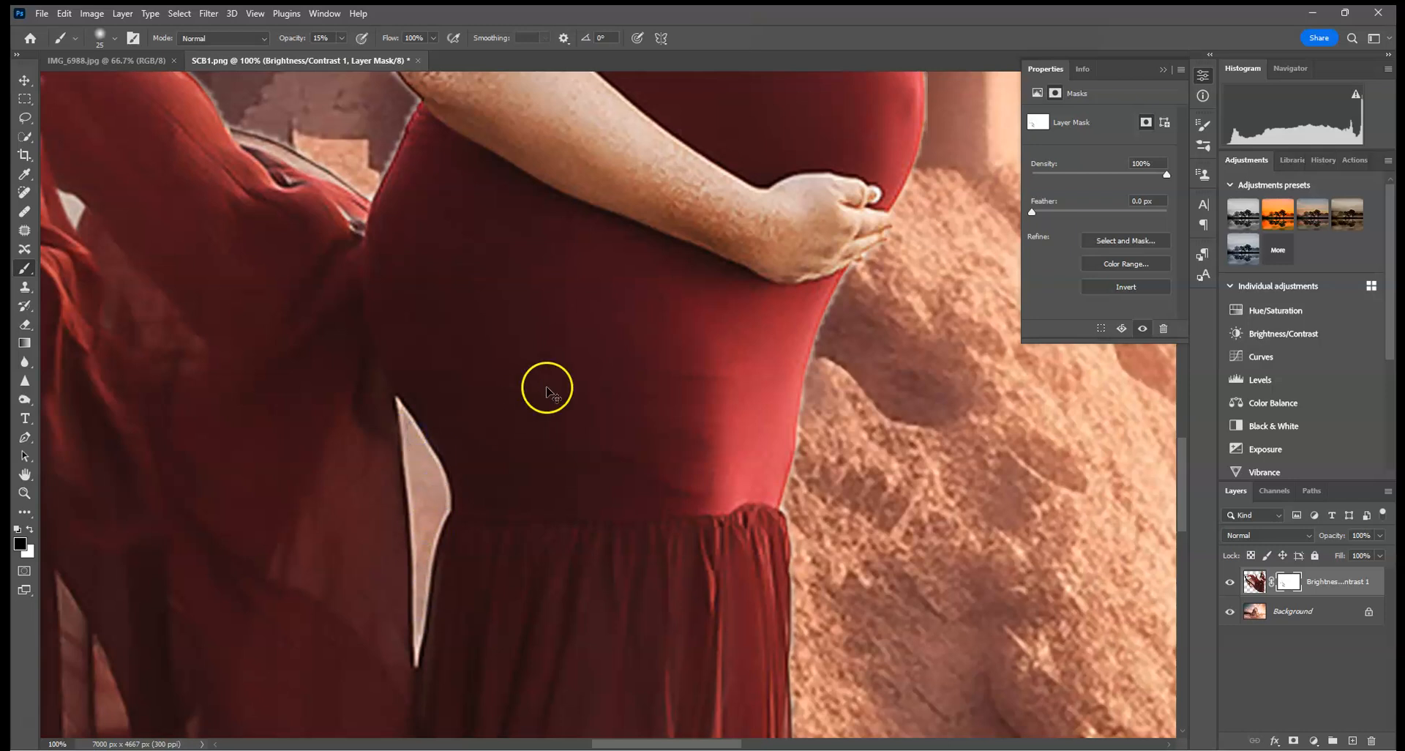
Examine how the woman's cutout blends with the castle, both close up and in the full composition.
key(ctrl+0)
key(ctrl+plus)
key(ctrl+plus)
key(ctrl+plus)
key(ctrl+plus)
key(ctrl+plus)
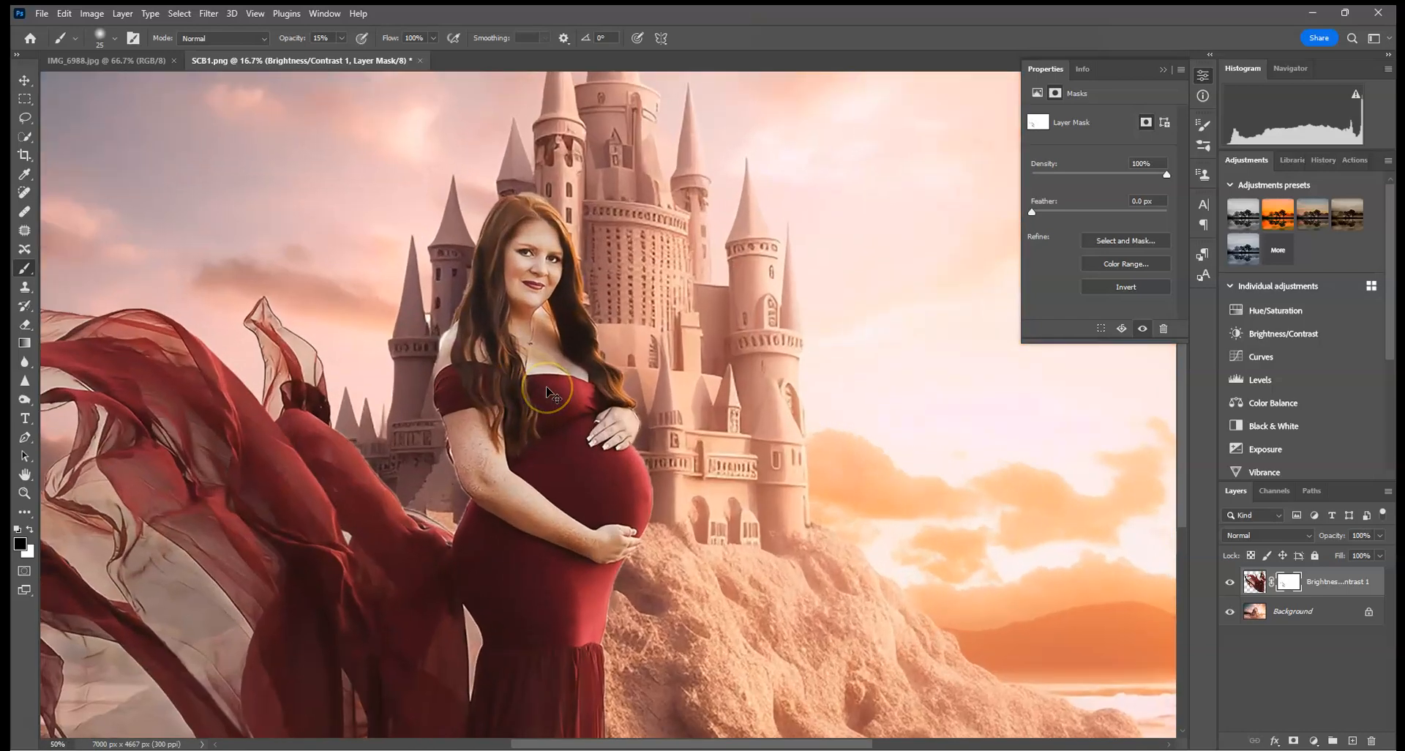
key(ctrl+minus)
key(ctrl+minus)
key(ctrl+minus)
key(ctrl+0)
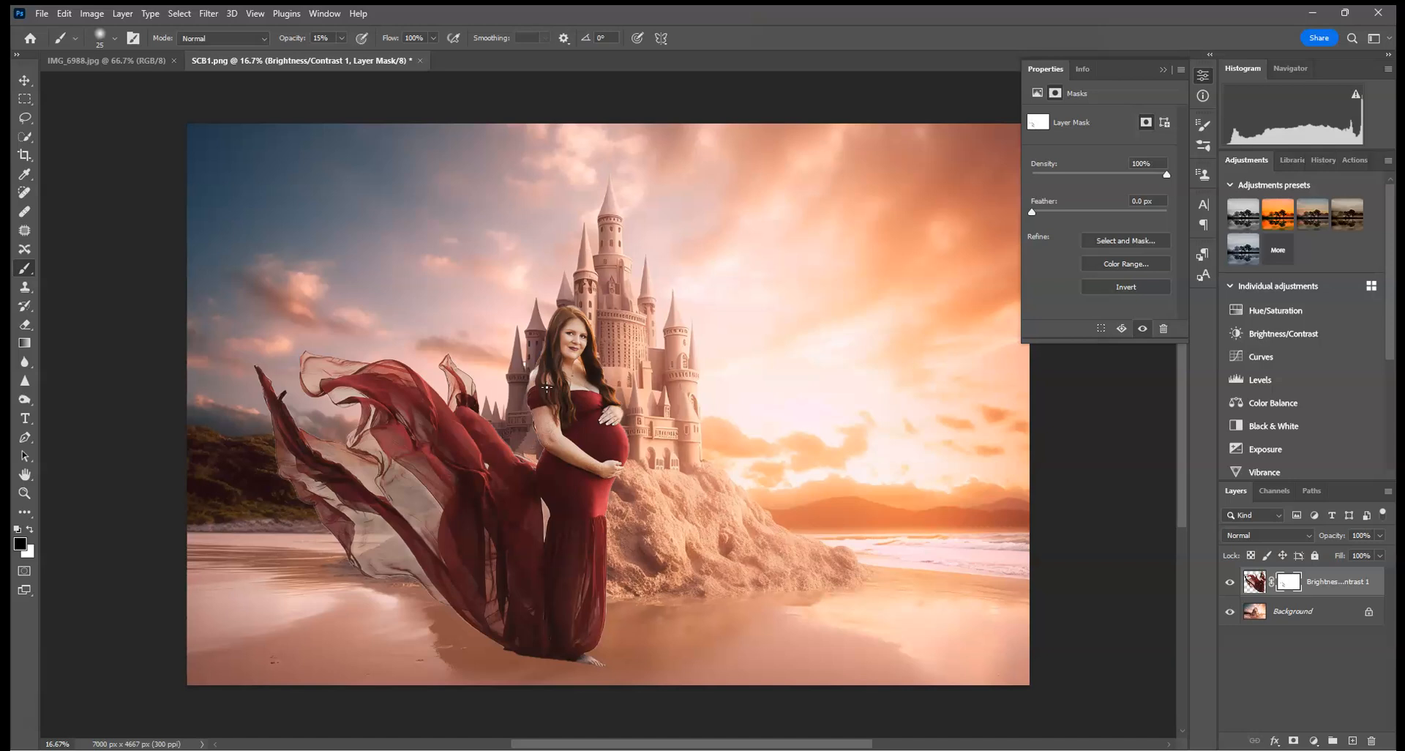
Set the soft brush to 12 px at 100% opacity and mask out the pale fringe around the hand resting on her belly.
key(ctrl+plus)
key(ctrl+plus)
key(ctrl+plus)
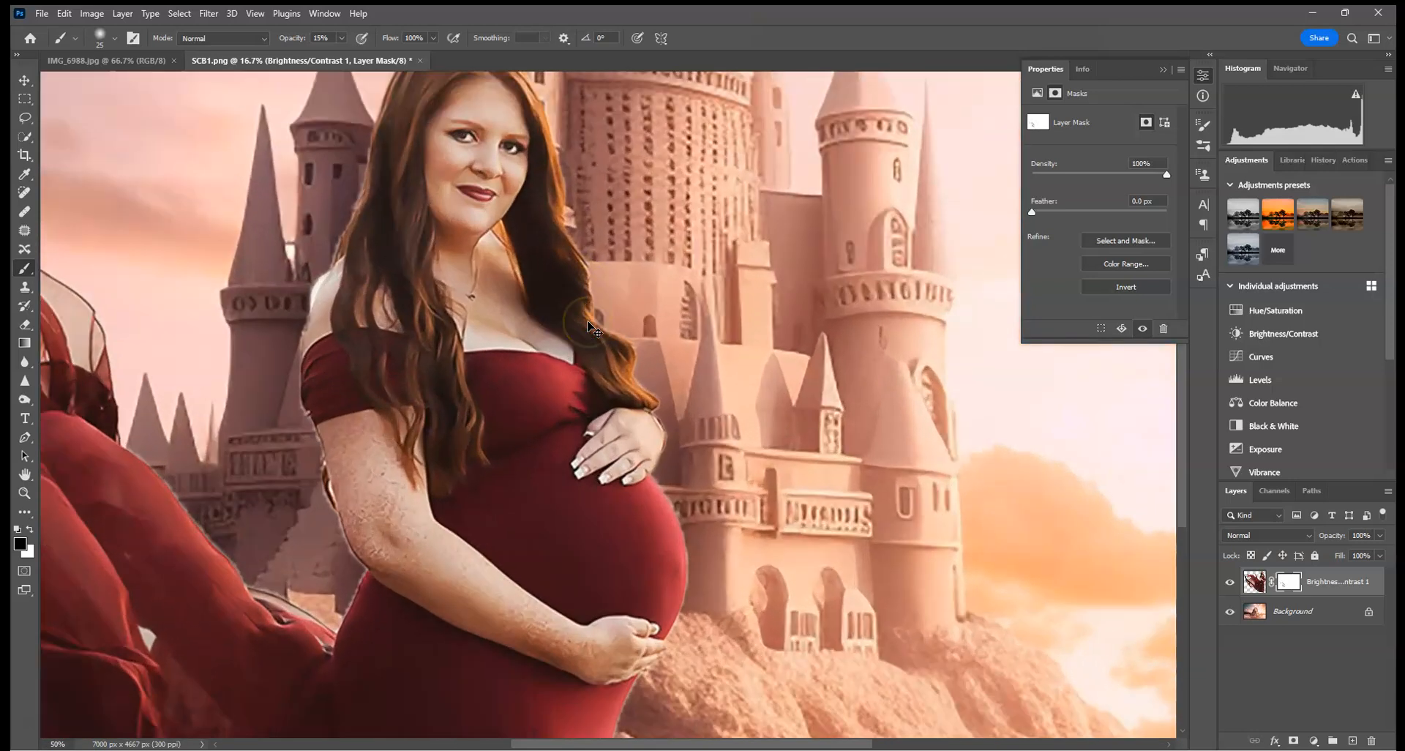
key(ctrl+plus)
key(ctrl+plus)
key(ctrl+plus)
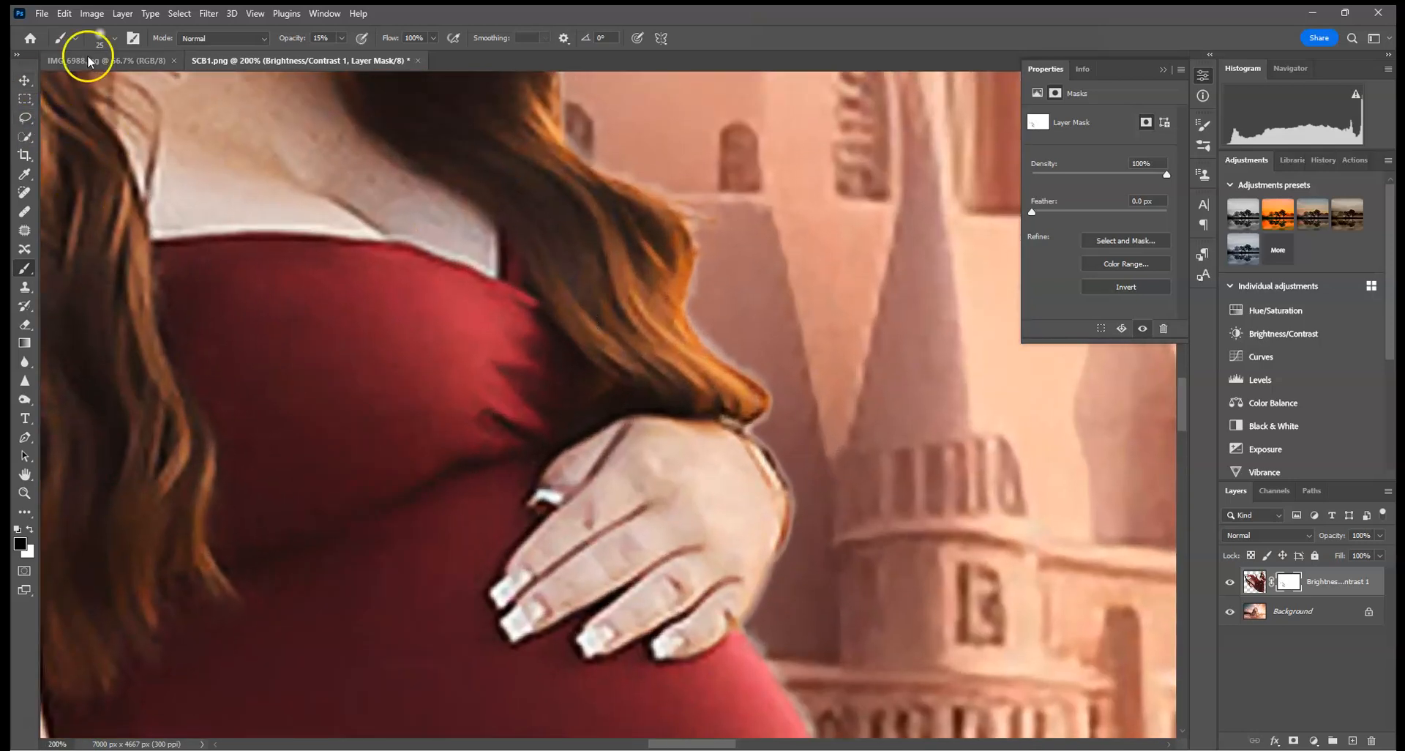
click(107, 34)
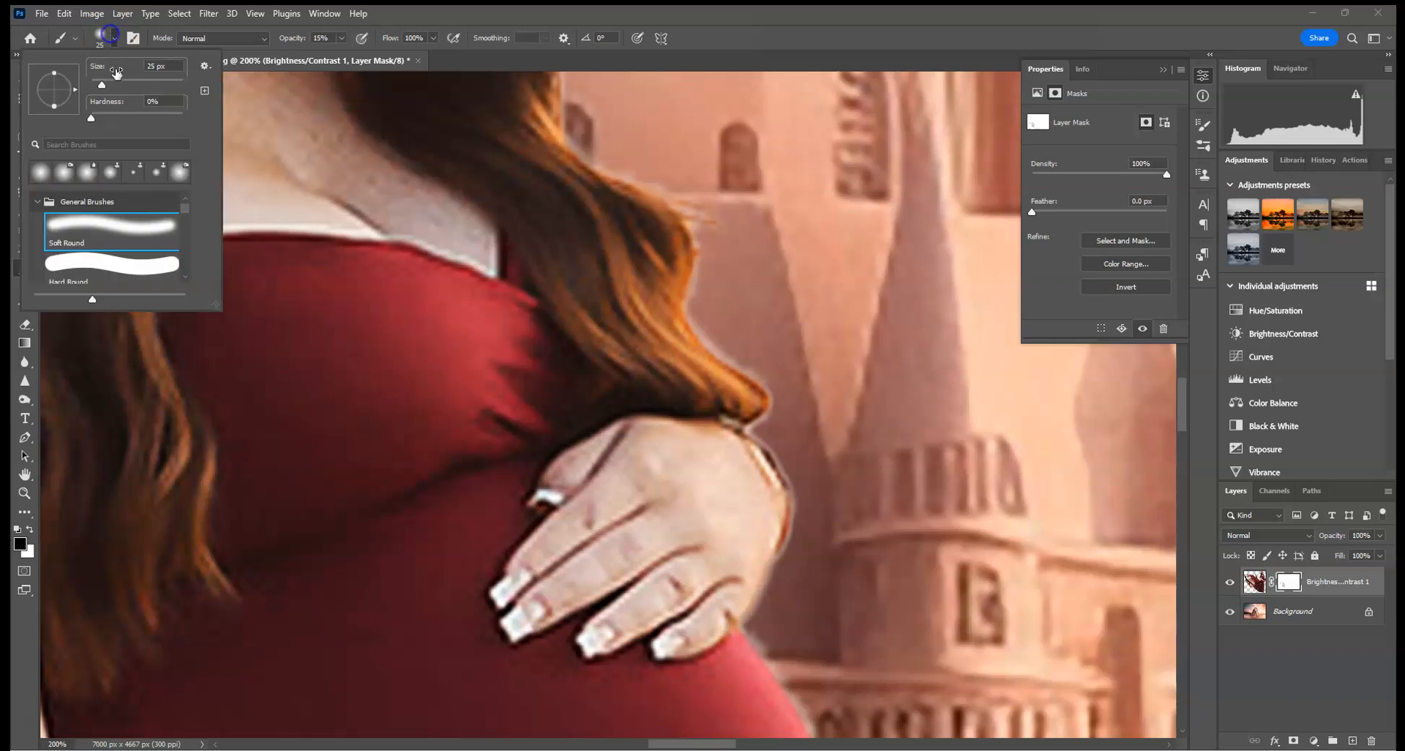
click(341, 37)
key(0)
click(115, 40)
click(97, 85)
click(748, 429)
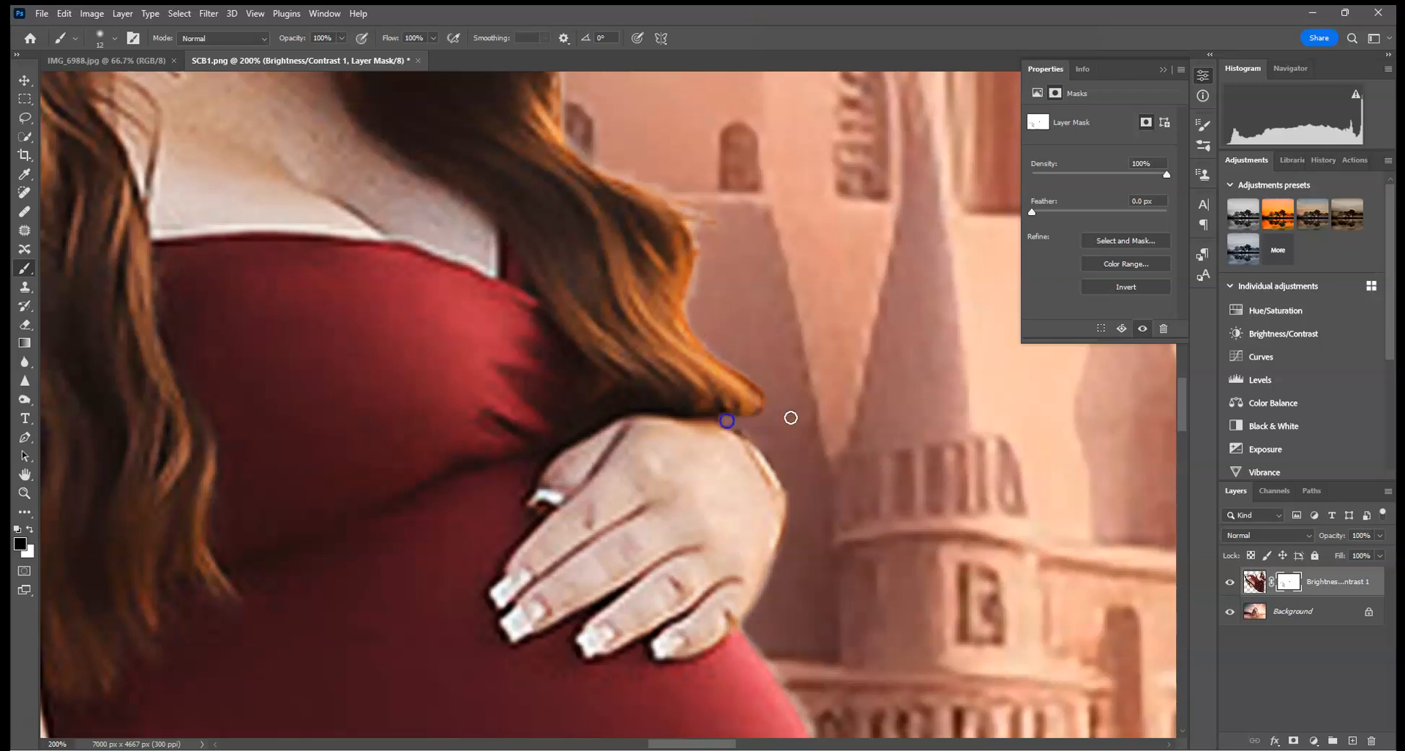
Paint black on the layer mask along the outer edge of the long hair falling toward her hand, removing the light halo.
scroll(726, 420, up, 5)
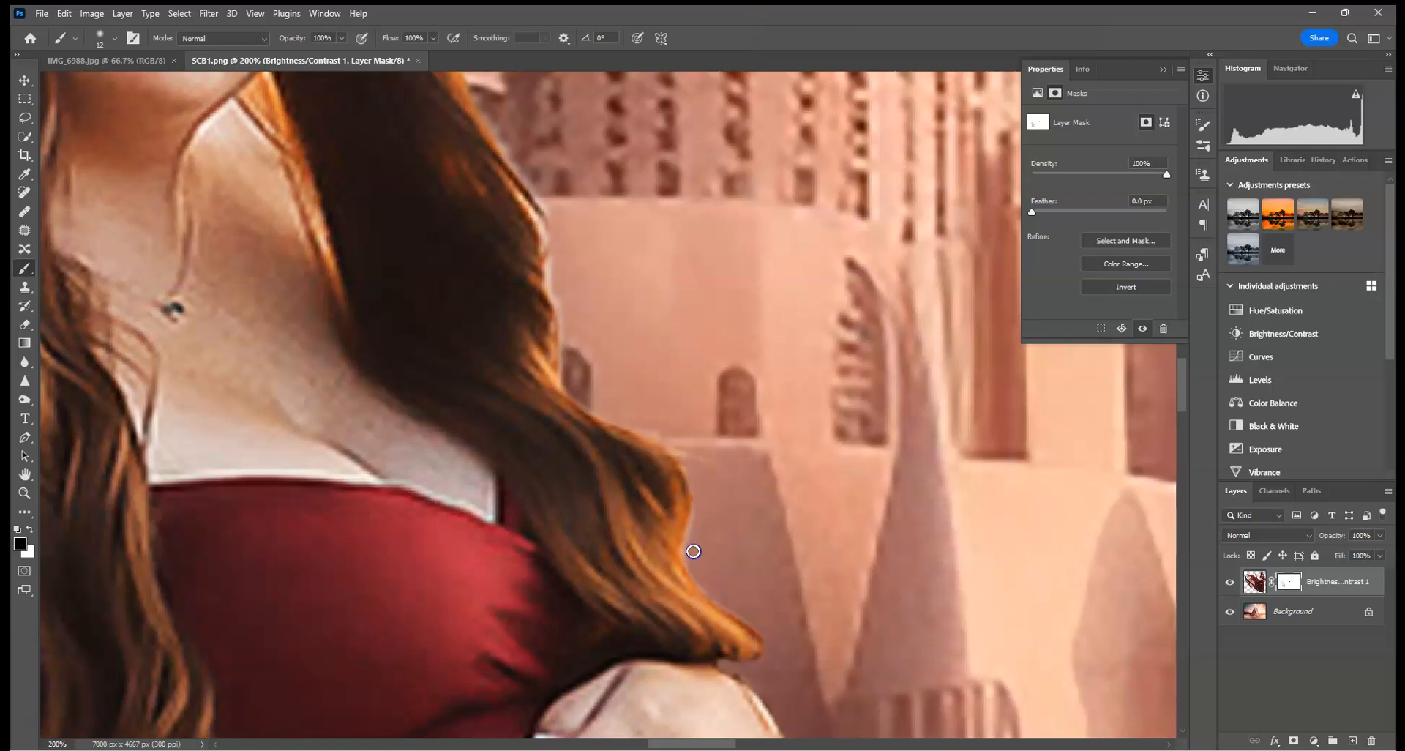
drag(646, 413, 674, 511)
drag(613, 360, 591, 330)
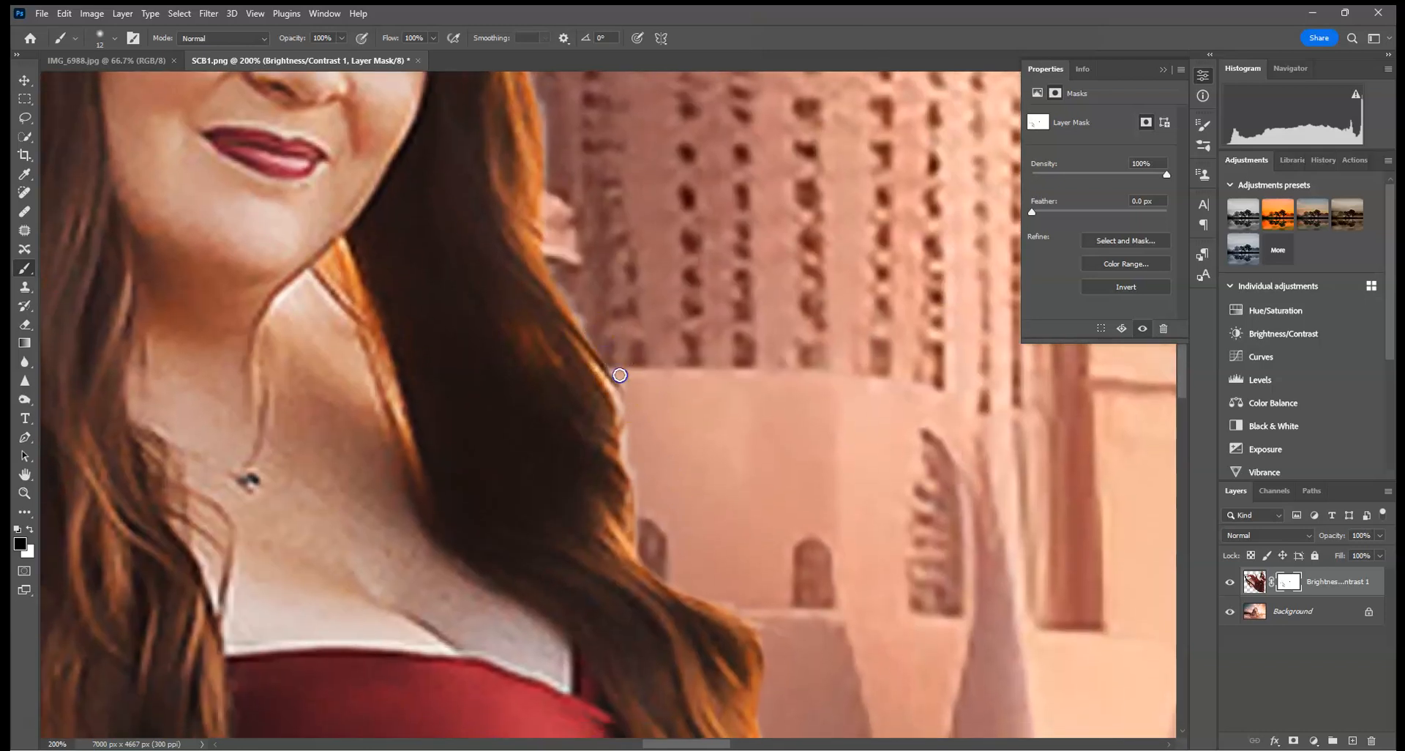
drag(611, 379, 626, 411)
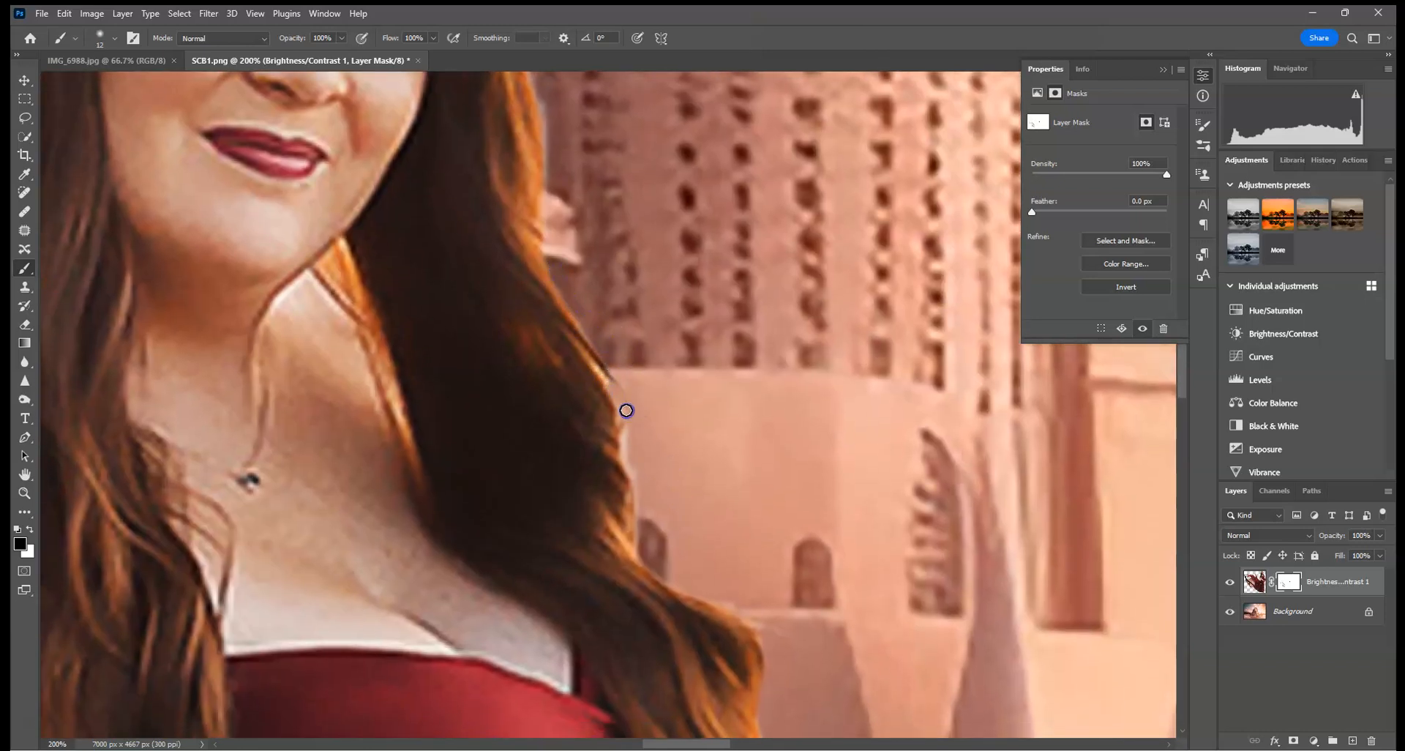
drag(641, 510, 643, 553)
Mask out the pale halo around the crown of her head and down the hair beside the castle tower.
drag(647, 325, 690, 608)
drag(574, 285, 843, 524)
mouse_move(681, 250)
mouse_down()
mouse_move(504, 162)
mouse_move(583, 160)
mouse_move(455, 161)
mouse_move(576, 163)
mouse_move(547, 166)
mouse_move(630, 189)
mouse_move(549, 158)
mouse_move(626, 180)
mouse_move(589, 139)
mouse_move(480, 155)
mouse_move(686, 228)
mouse_move(580, 169)
mouse_move(606, 182)
mouse_move(493, 161)
mouse_up()
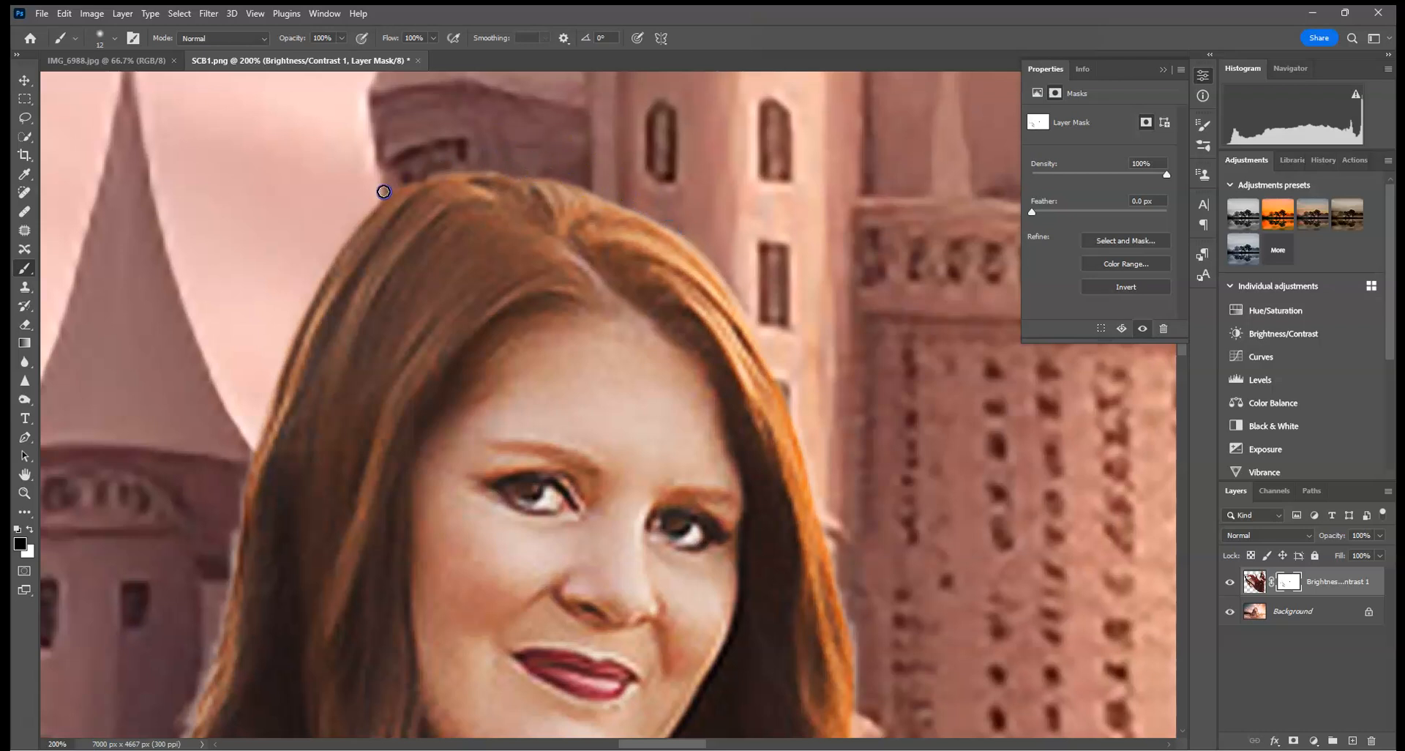
drag(373, 292, 567, 183)
mouse_move(482, 268)
mouse_down()
mouse_move(468, 242)
mouse_move(426, 440)
mouse_move(458, 280)
mouse_up()
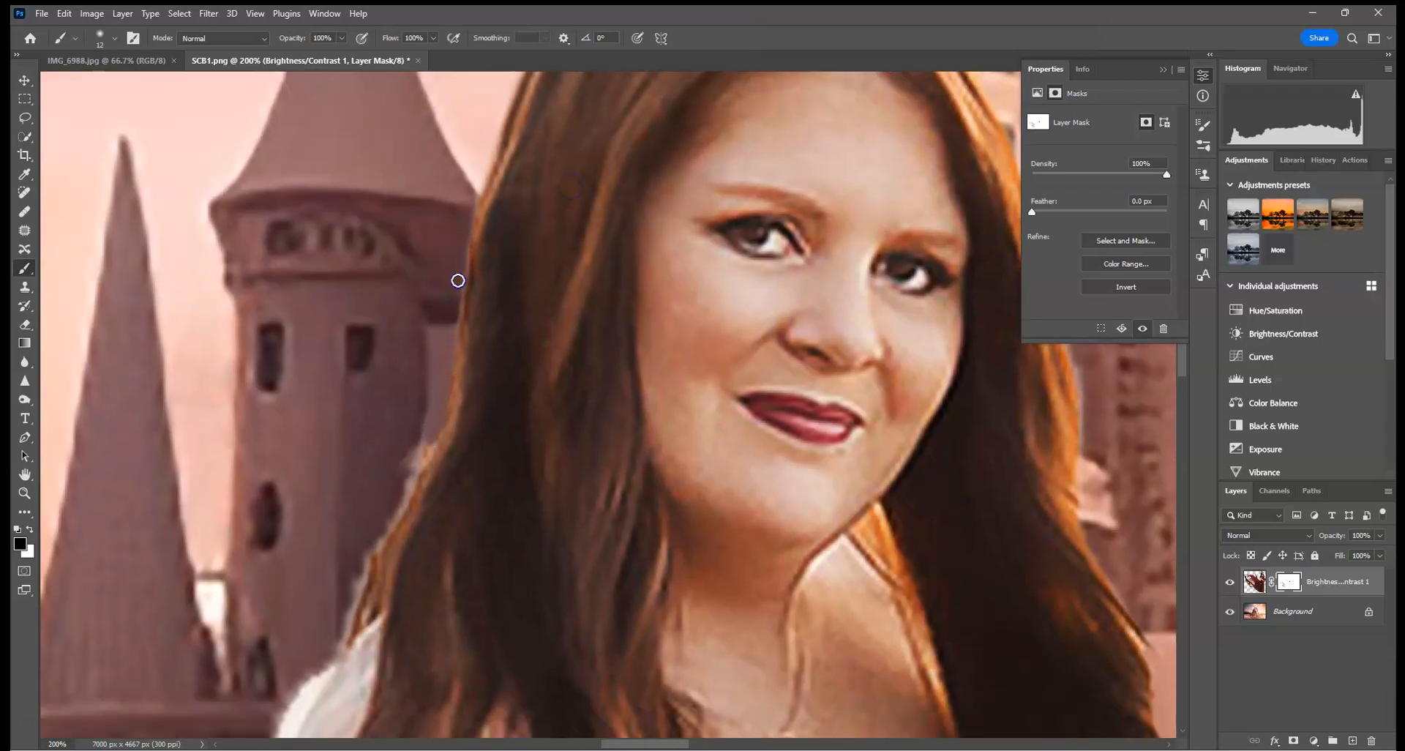
Mask out the light fringe along the lower hair and the bare shoulder above the red sleeve.
mouse_move(423, 418)
mouse_down()
mouse_move(403, 481)
mouse_move(438, 434)
mouse_move(379, 540)
mouse_up()
drag(448, 494, 563, 207)
drag(454, 269, 432, 311)
drag(430, 212, 400, 339)
mouse_move(415, 289)
mouse_down()
mouse_move(393, 332)
mouse_move(438, 239)
mouse_move(352, 423)
mouse_move(416, 305)
mouse_move(393, 349)
mouse_move(445, 297)
mouse_move(421, 301)
mouse_move(327, 485)
mouse_move(370, 369)
mouse_move(341, 373)
mouse_up()
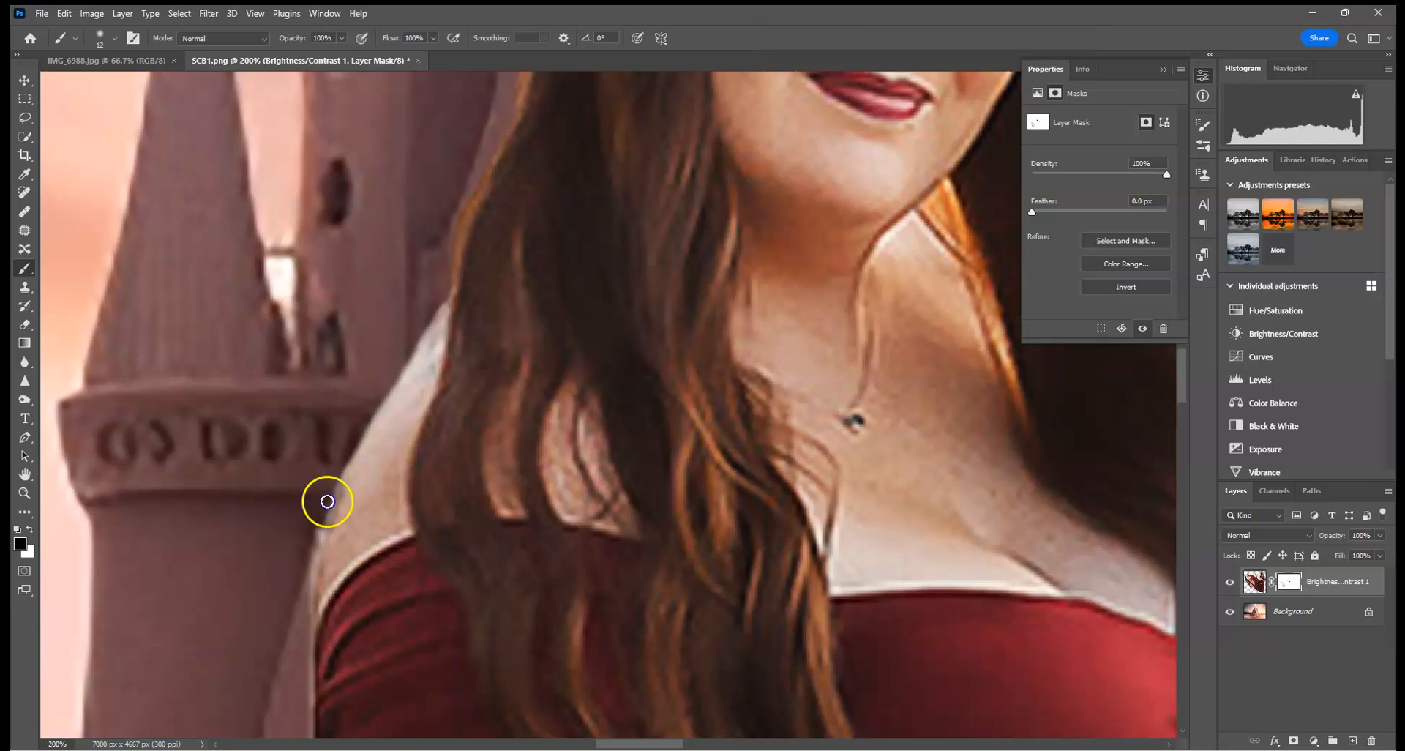
drag(326, 495, 316, 570)
drag(327, 485, 364, 433)
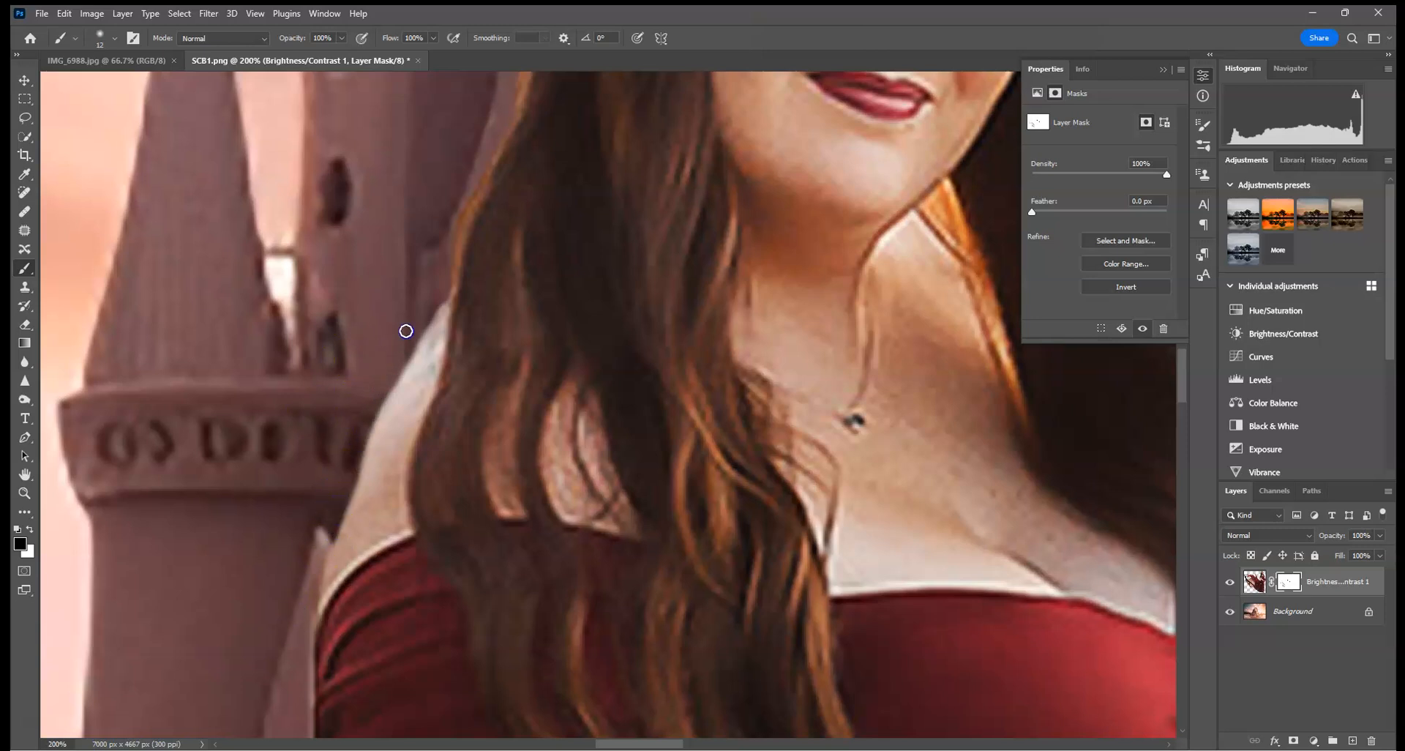
Paint the mask along the sleeve and the back of the upper arm to the elbow, removing the fringe and leftover hair.
drag(475, 637, 509, 245)
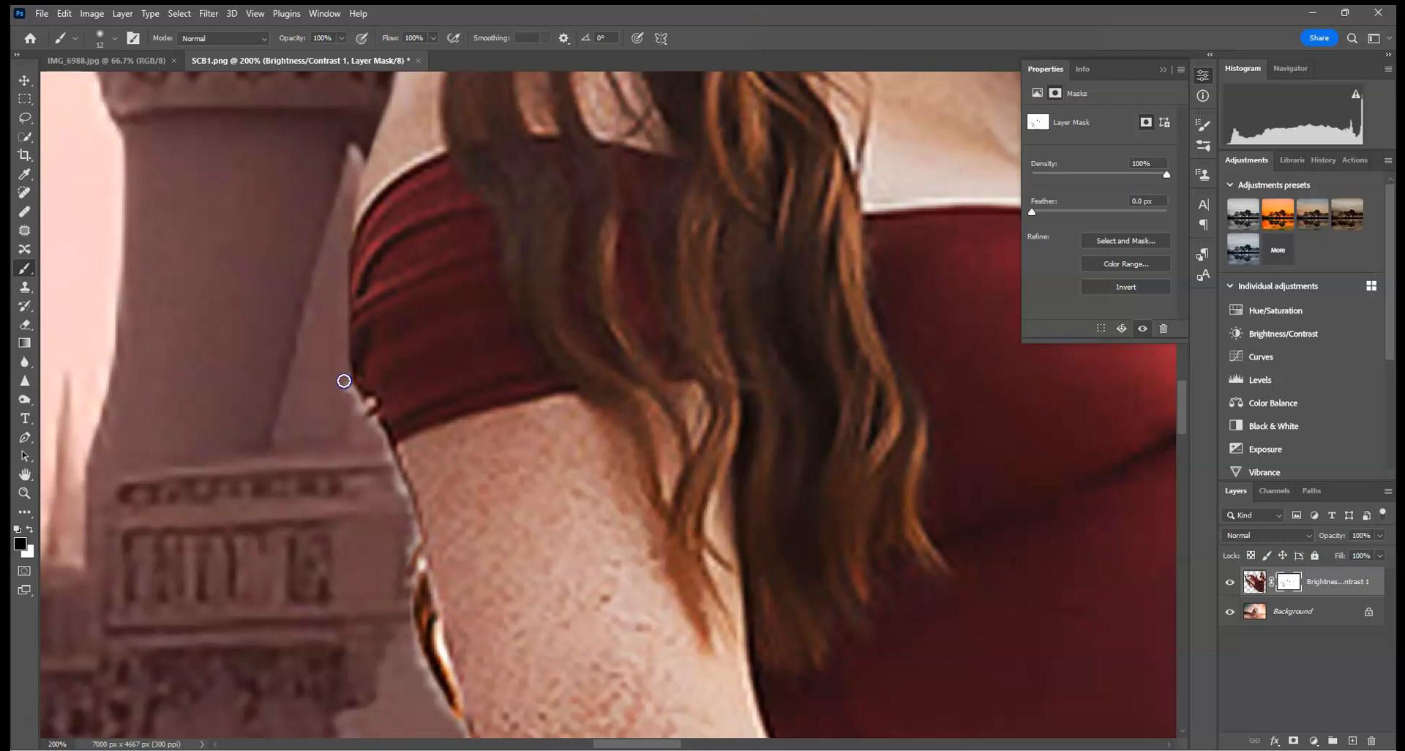
drag(371, 418, 417, 562)
mouse_move(412, 629)
mouse_down()
mouse_move(416, 679)
mouse_move(467, 379)
mouse_up()
mouse_move(407, 287)
mouse_down()
mouse_move(417, 405)
mouse_move(395, 212)
mouse_move(450, 475)
mouse_move(418, 362)
mouse_move(436, 354)
mouse_move(442, 266)
mouse_up()
drag(543, 396, 530, 229)
mouse_move(433, 226)
mouse_down()
mouse_move(470, 316)
mouse_move(424, 192)
mouse_up()
drag(467, 305, 467, 313)
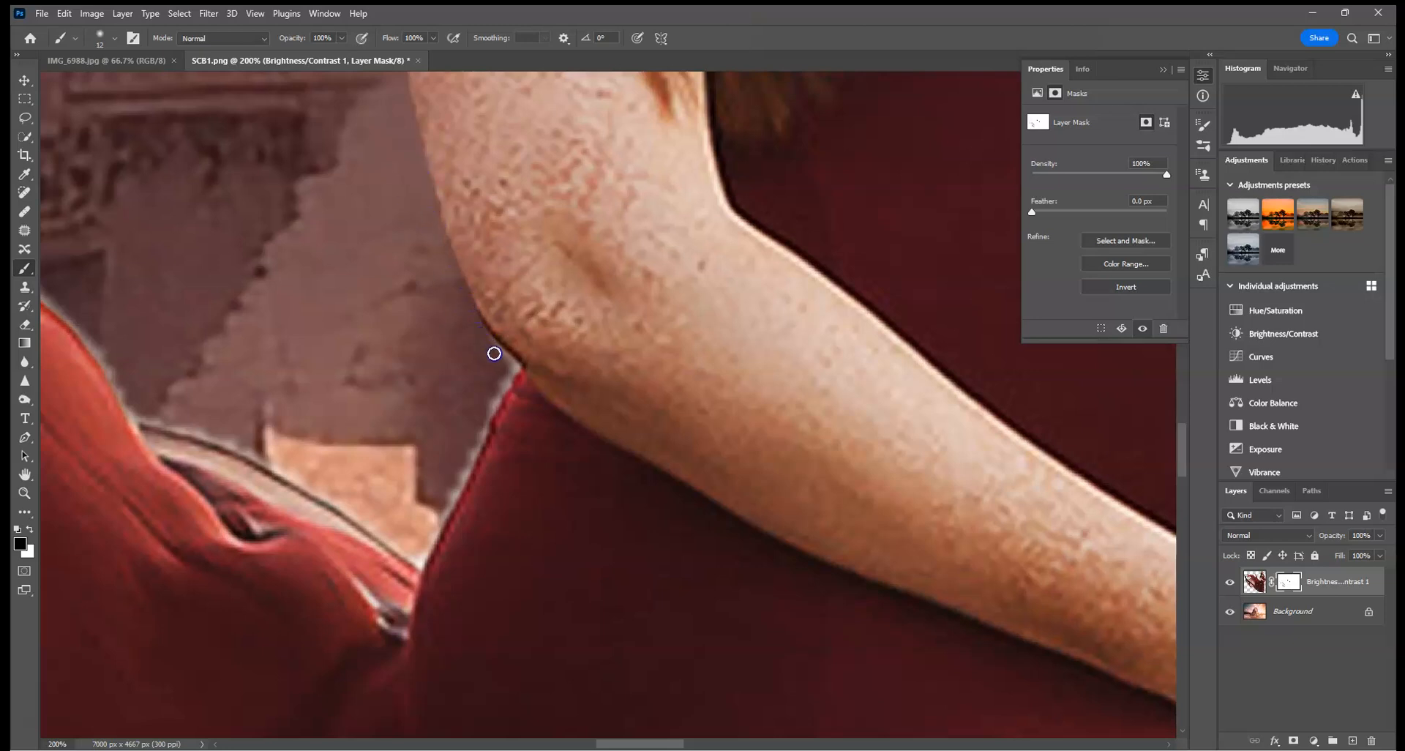
Mask out the fringe along the dress below the elbow, and touch up the waist edge with white before returning to black.
drag(510, 358, 444, 492)
drag(514, 370, 430, 545)
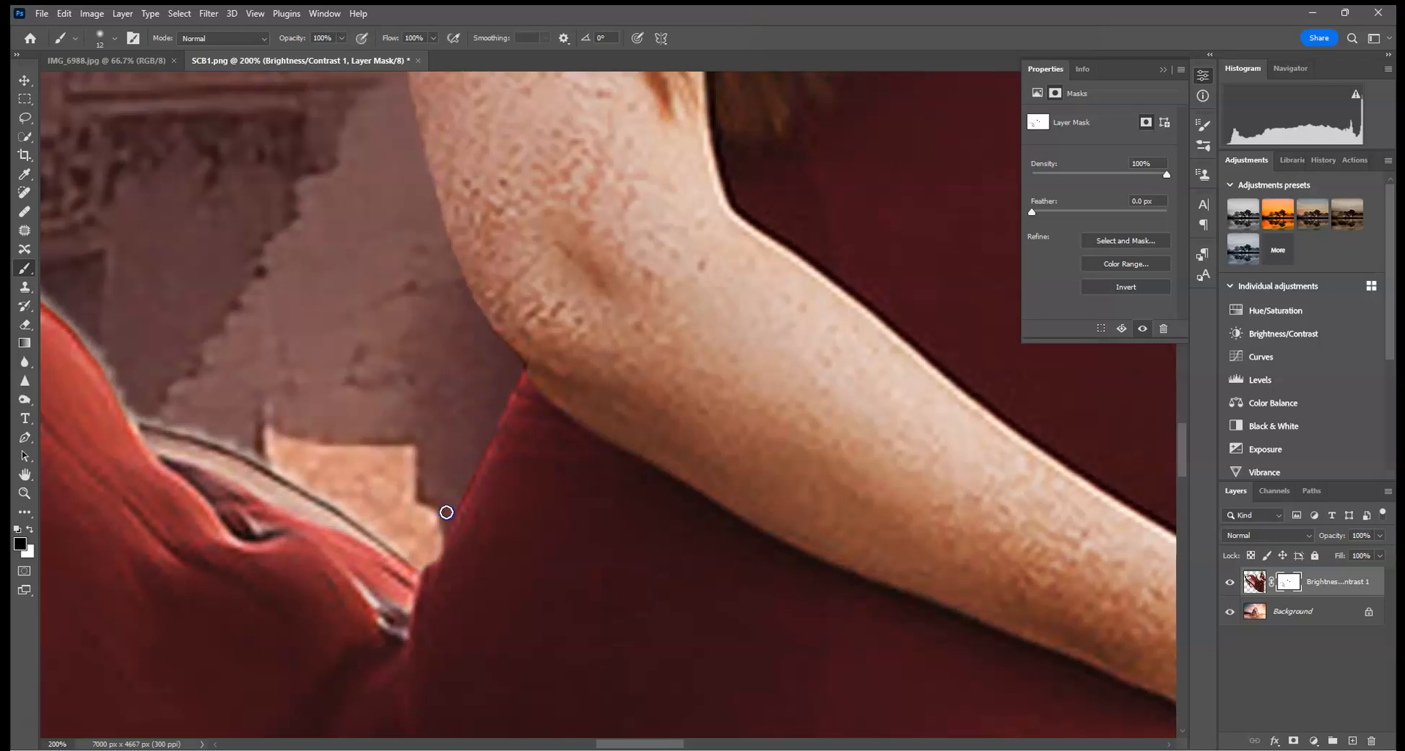
click(30, 528)
drag(434, 568, 465, 524)
click(30, 528)
Mask out the sheer strip's outline beside the waist and the pale fringe along the upper edge of the flowing red fabric.
mouse_move(369, 518)
mouse_down()
mouse_move(577, 323)
mouse_move(831, 493)
mouse_up()
mouse_move(536, 239)
mouse_down()
mouse_move(633, 361)
mouse_move(591, 294)
mouse_move(650, 392)
mouse_move(702, 402)
mouse_move(646, 393)
mouse_move(731, 444)
mouse_up()
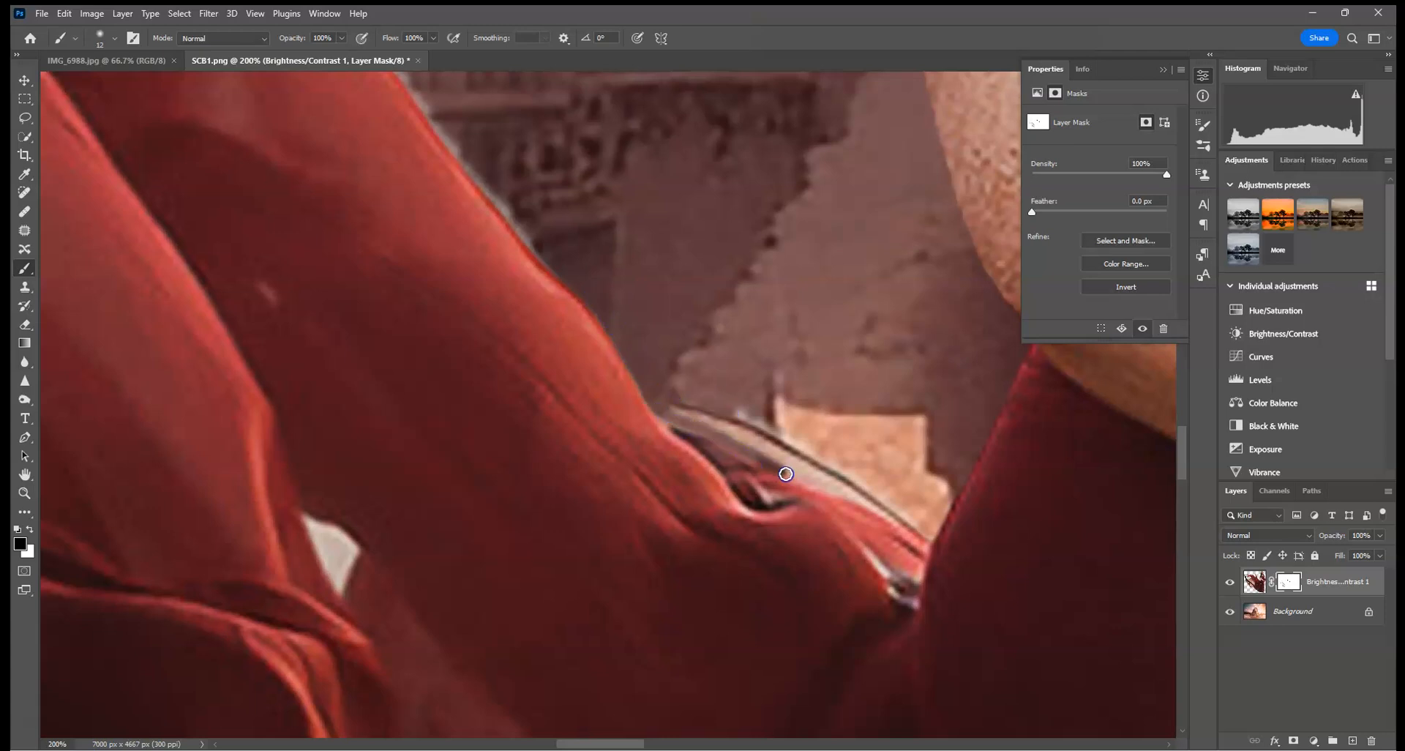
mouse_move(915, 531)
mouse_down()
mouse_move(834, 470)
mouse_move(831, 485)
mouse_move(668, 393)
mouse_move(765, 446)
mouse_move(739, 437)
mouse_up()
drag(534, 259, 762, 584)
mouse_move(477, 278)
mouse_down()
mouse_move(598, 359)
mouse_move(740, 540)
mouse_move(678, 453)
mouse_up()
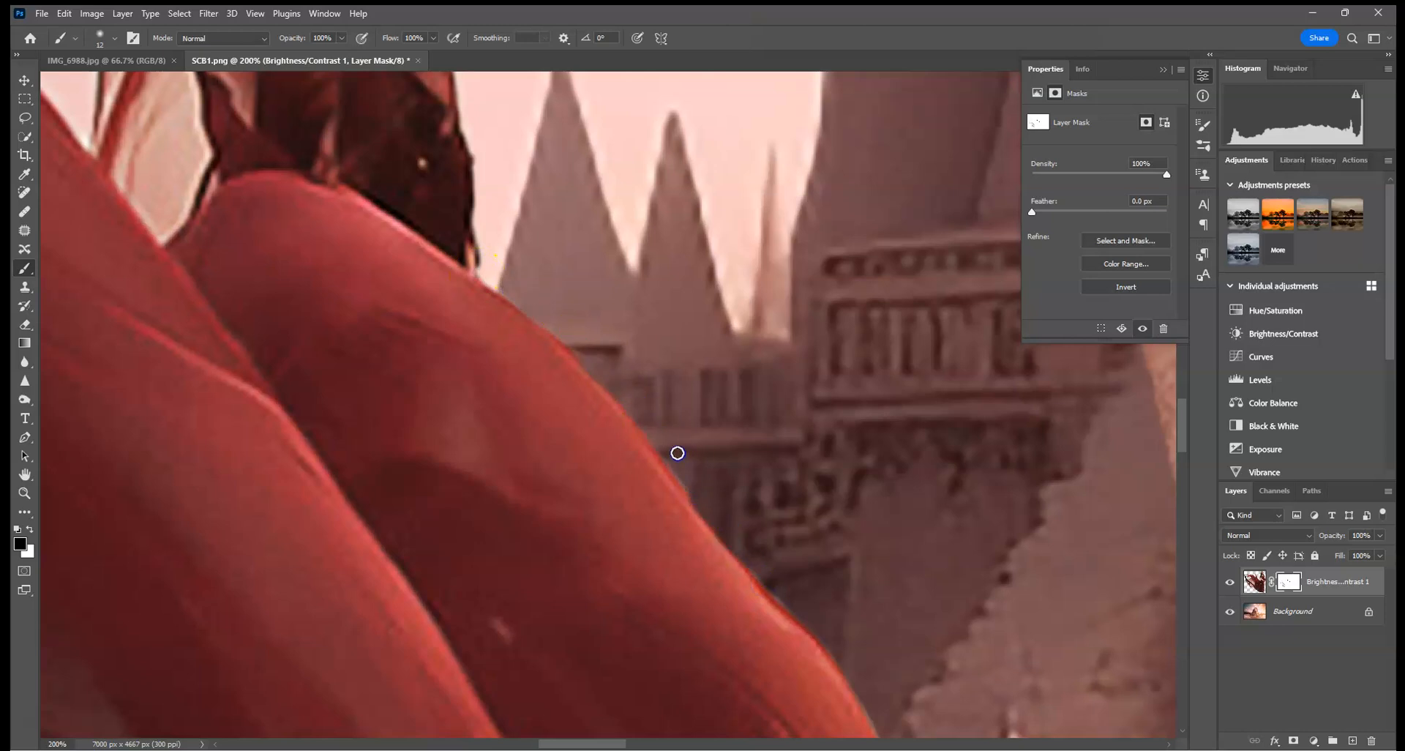
Mask out the halo around the curled sheer fold and the adjoining upper edge of the fabric against the clouds.
drag(382, 310, 712, 614)
drag(644, 505, 887, 626)
drag(556, 548, 769, 398)
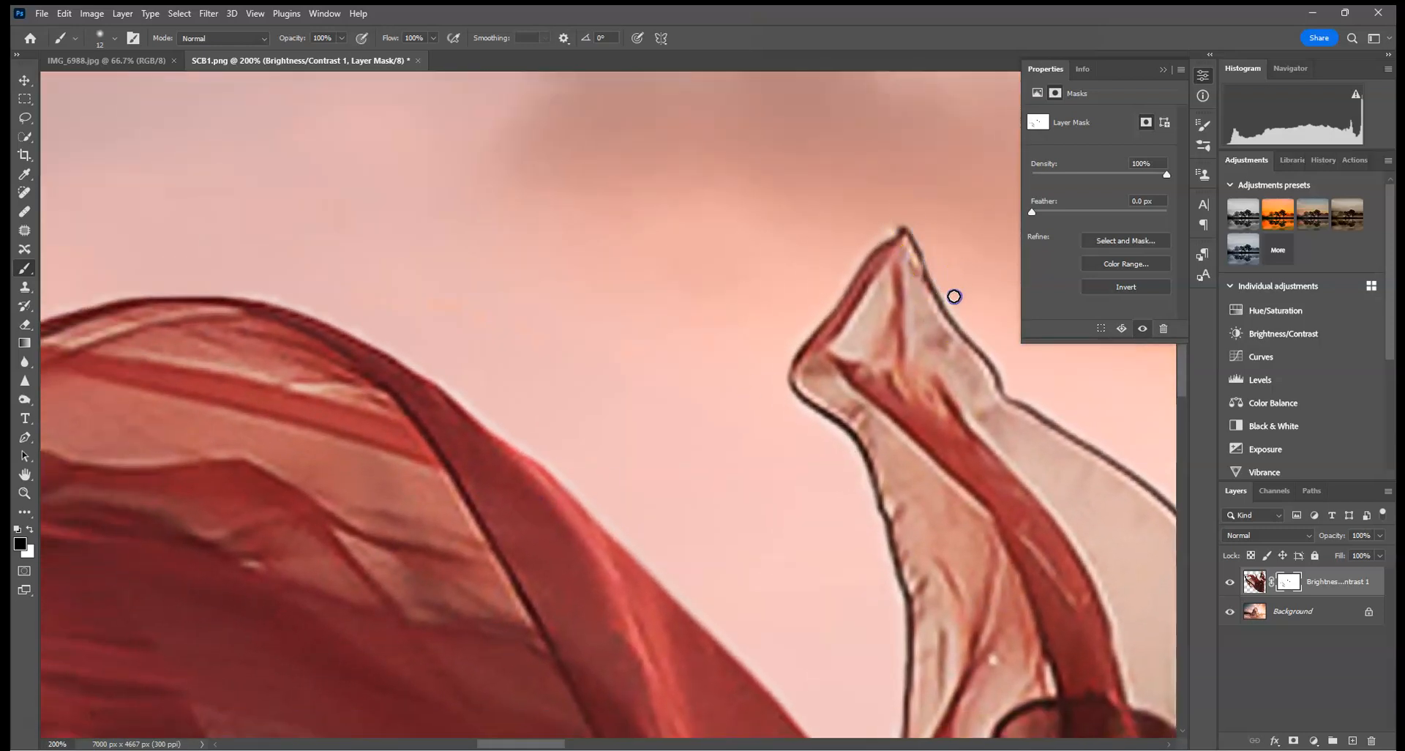
drag(384, 333, 869, 220)
drag(117, 402, 695, 498)
mouse_move(659, 425)
mouse_down()
mouse_move(740, 372)
mouse_move(673, 110)
mouse_up()
mouse_move(735, 636)
mouse_down()
mouse_move(718, 494)
mouse_move(640, 248)
mouse_up()
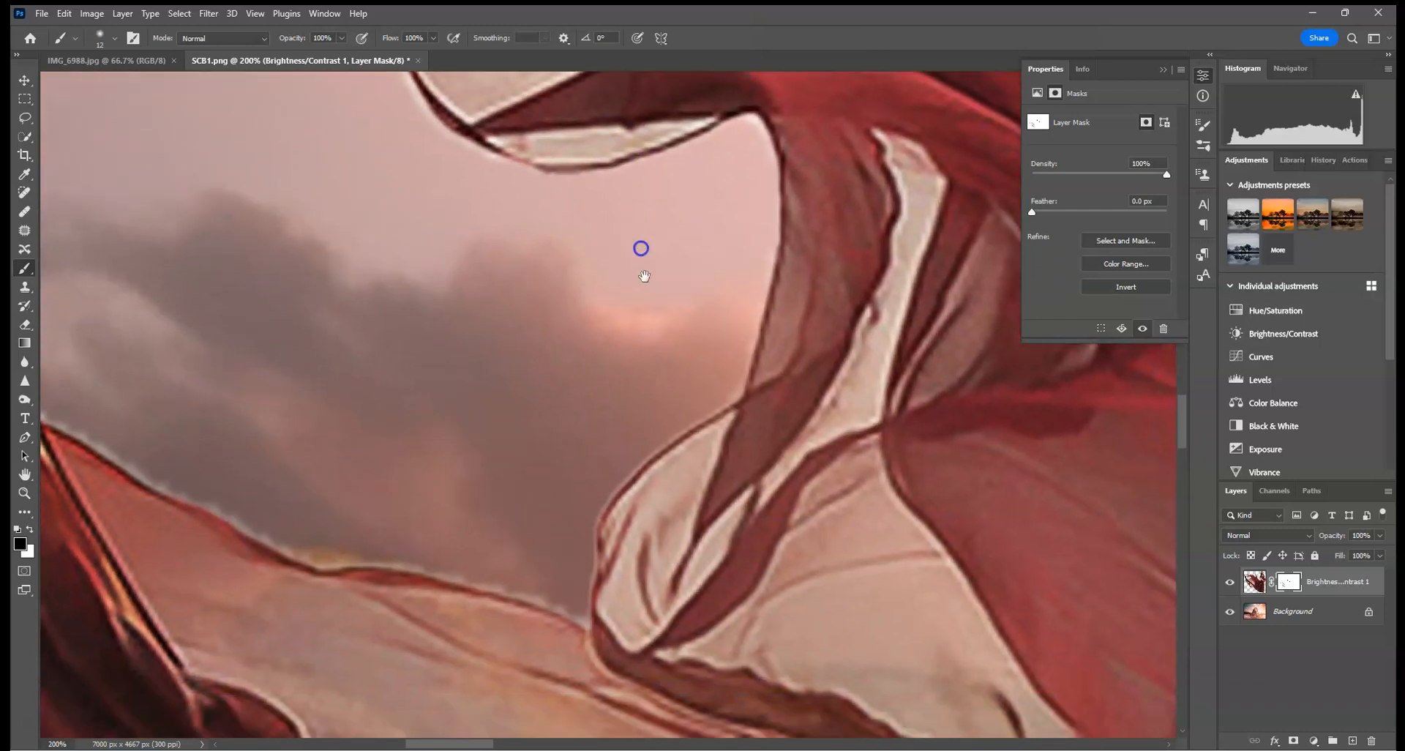
drag(778, 651, 794, 427)
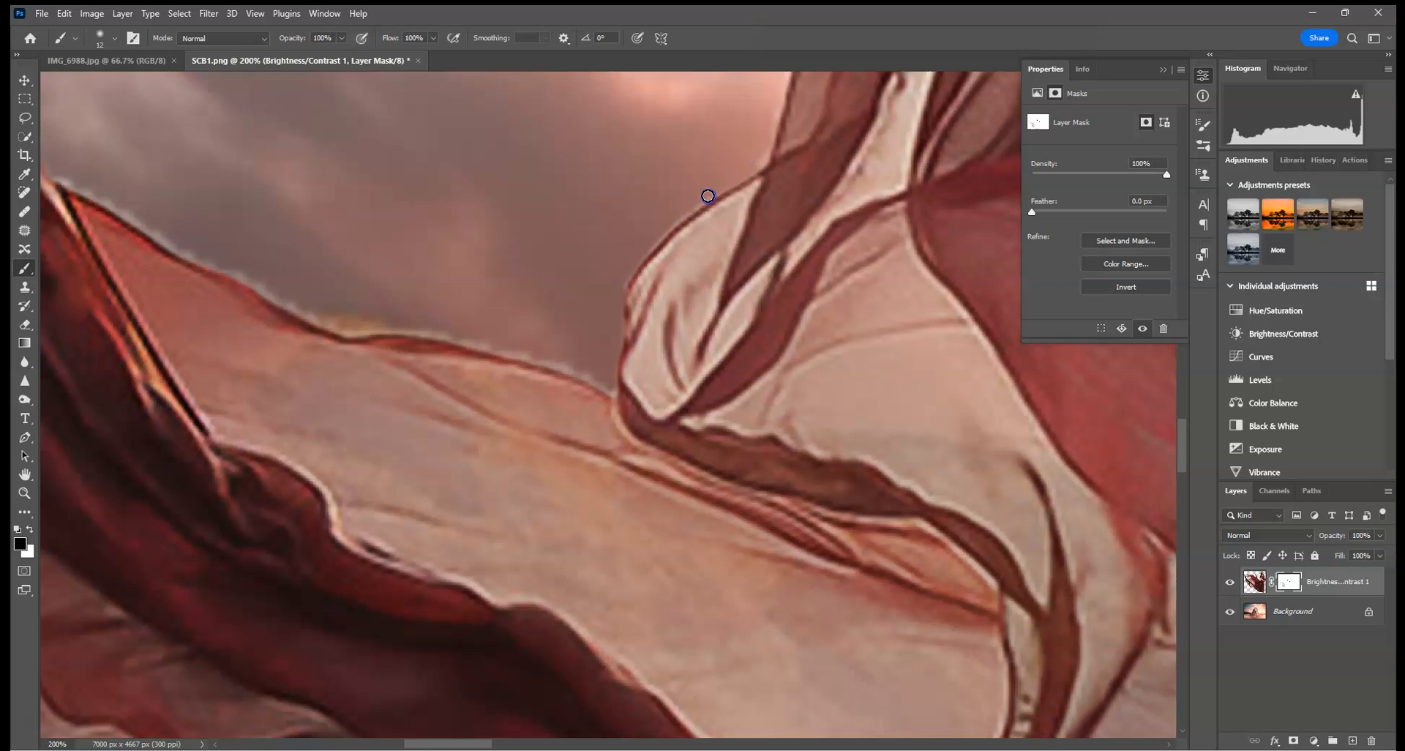
mouse_move(515, 349)
mouse_down()
mouse_move(404, 326)
mouse_move(496, 349)
mouse_up()
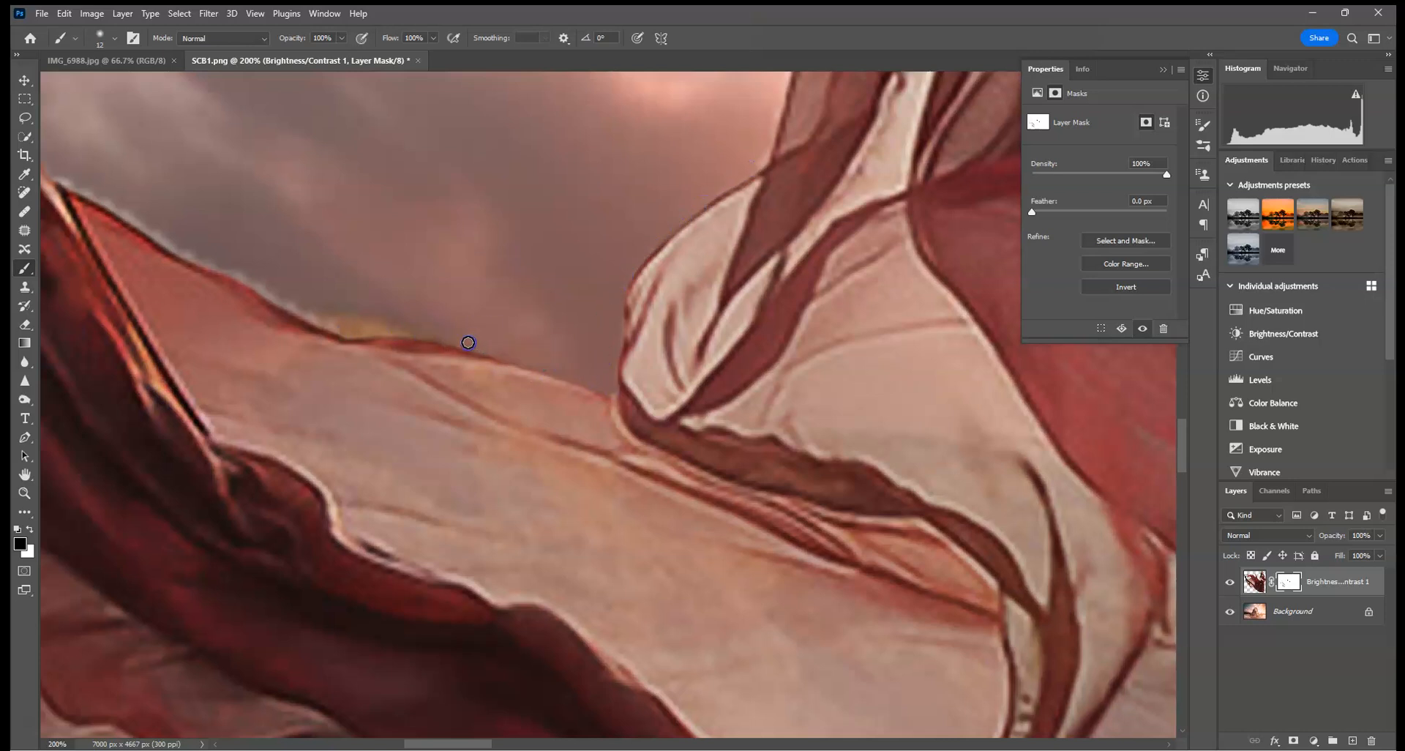
Clean up the mask along the sheer panel's top edge and the inner edge of the dark red strip beside it.
drag(321, 321, 761, 544)
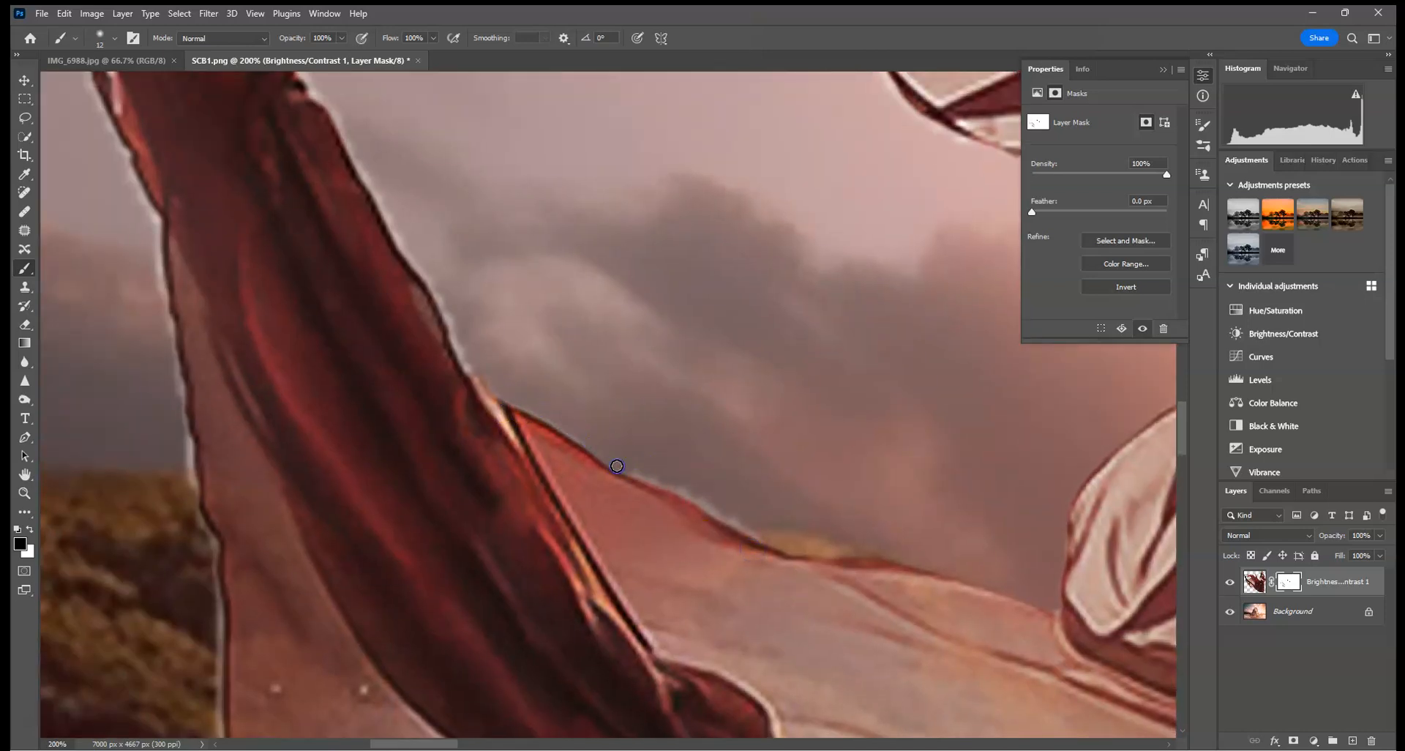
drag(718, 515, 751, 529)
click(618, 459)
drag(467, 245, 546, 476)
drag(410, 267, 425, 232)
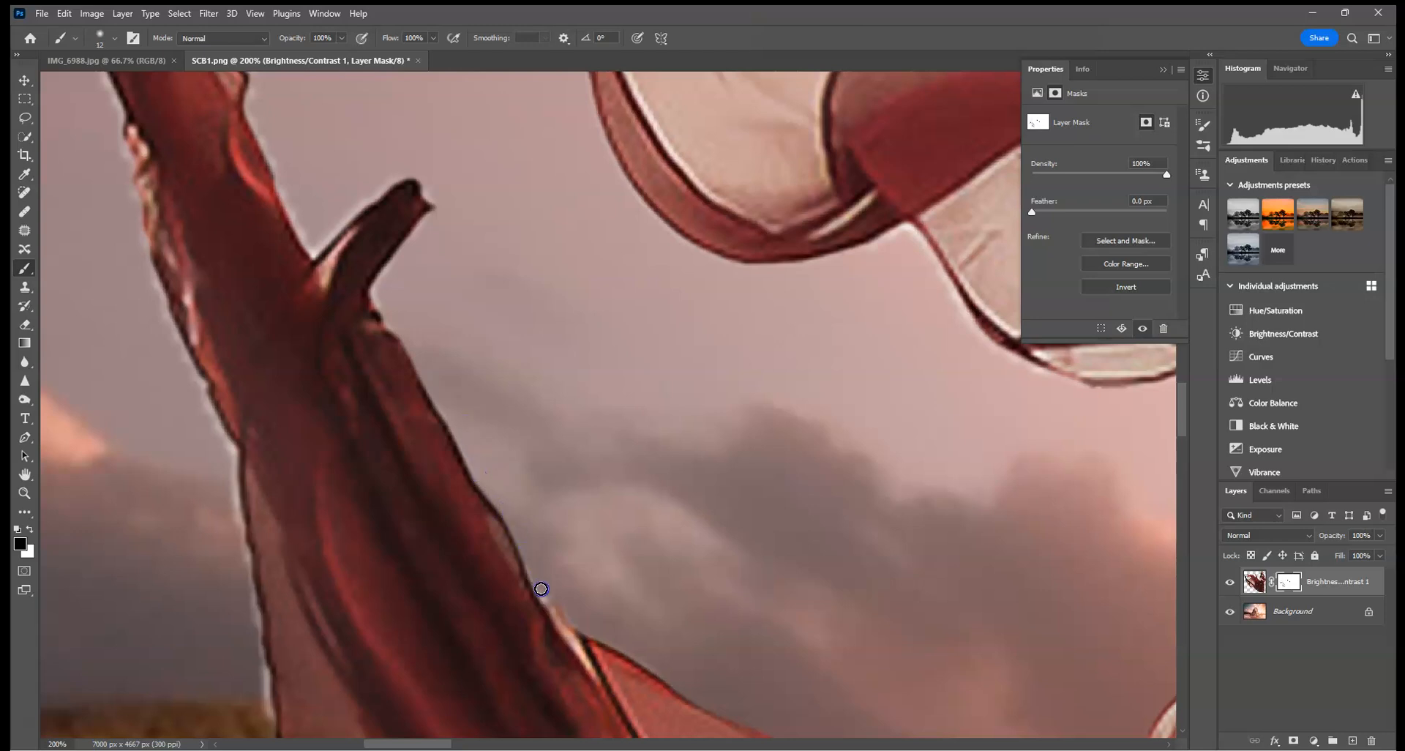
drag(550, 599, 577, 603)
Mask out the fringe around the small protruding fold and the pointed tip of the dark red fabric.
drag(370, 256, 535, 505)
drag(263, 130, 281, 158)
mouse_move(329, 218)
mouse_down()
mouse_move(429, 336)
mouse_move(439, 420)
mouse_up()
drag(485, 502, 543, 447)
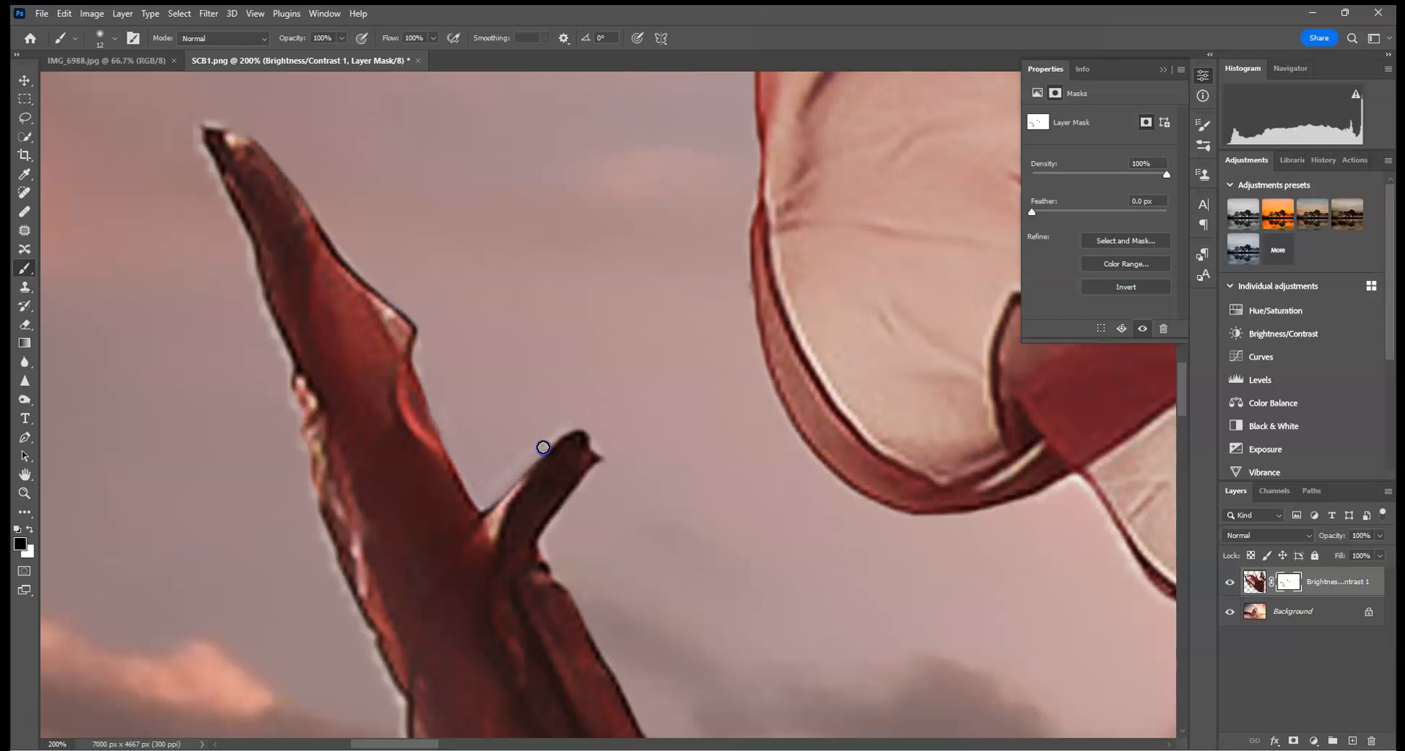
drag(188, 120, 235, 241)
drag(266, 313, 210, 174)
Paint away the jagged pale border along the outer edge of the dark red fabric against the cloudy sky.
drag(435, 586, 452, 292)
drag(309, 117, 311, 145)
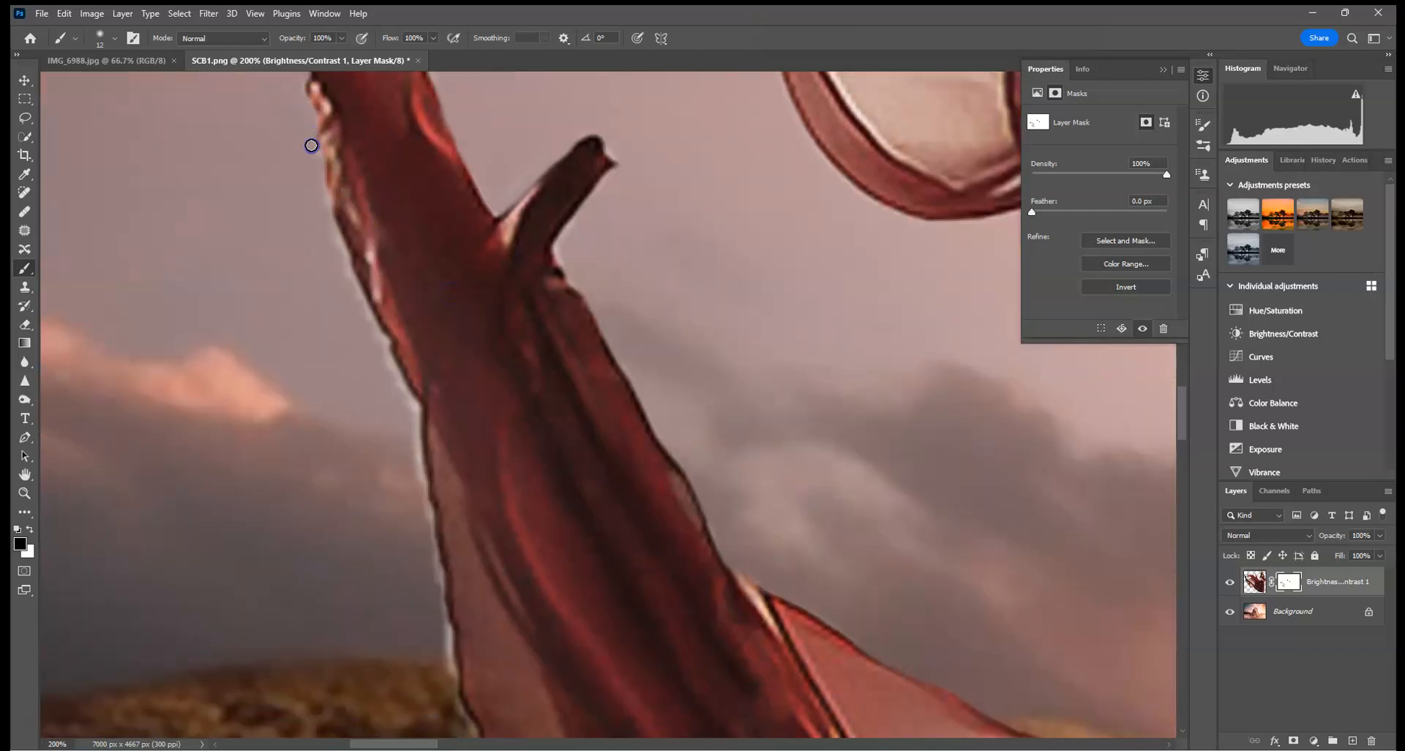
drag(327, 248, 396, 365)
mouse_move(415, 429)
mouse_down()
mouse_move(417, 454)
mouse_move(366, 330)
mouse_up()
drag(590, 560, 574, 337)
drag(406, 202, 411, 257)
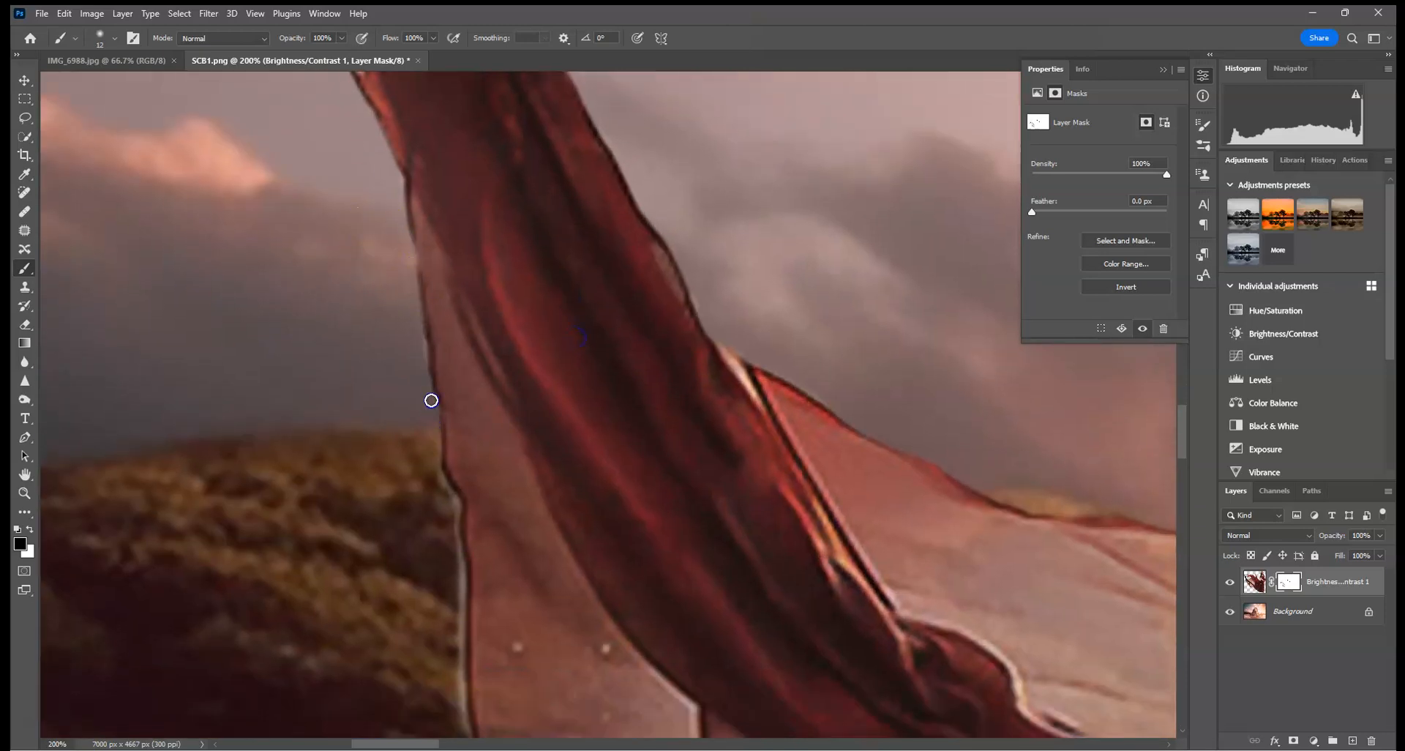
Mask out the white halo along the sheer fabric's outer edge where it overlaps the grassy hill.
drag(569, 524, 552, 301)
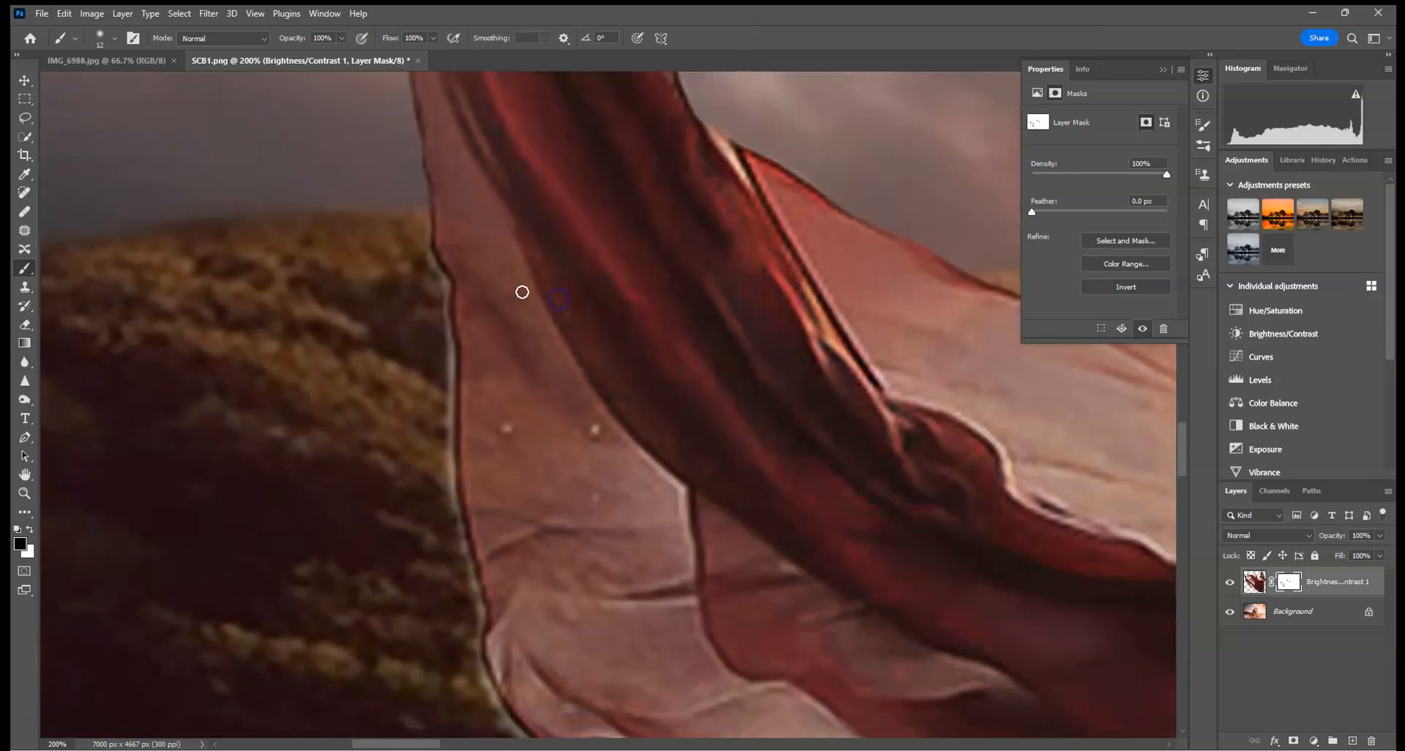
drag(447, 339, 452, 527)
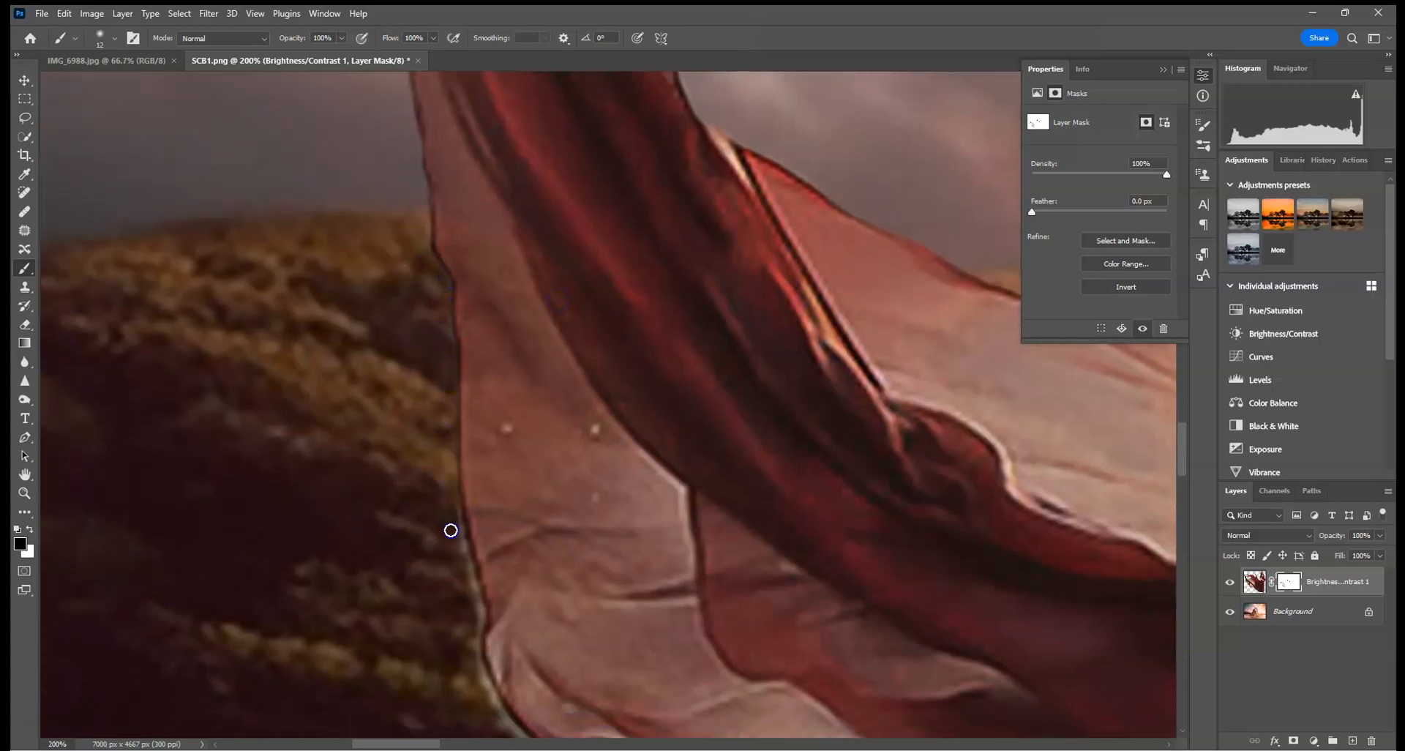
click(444, 401)
drag(683, 595, 668, 297)
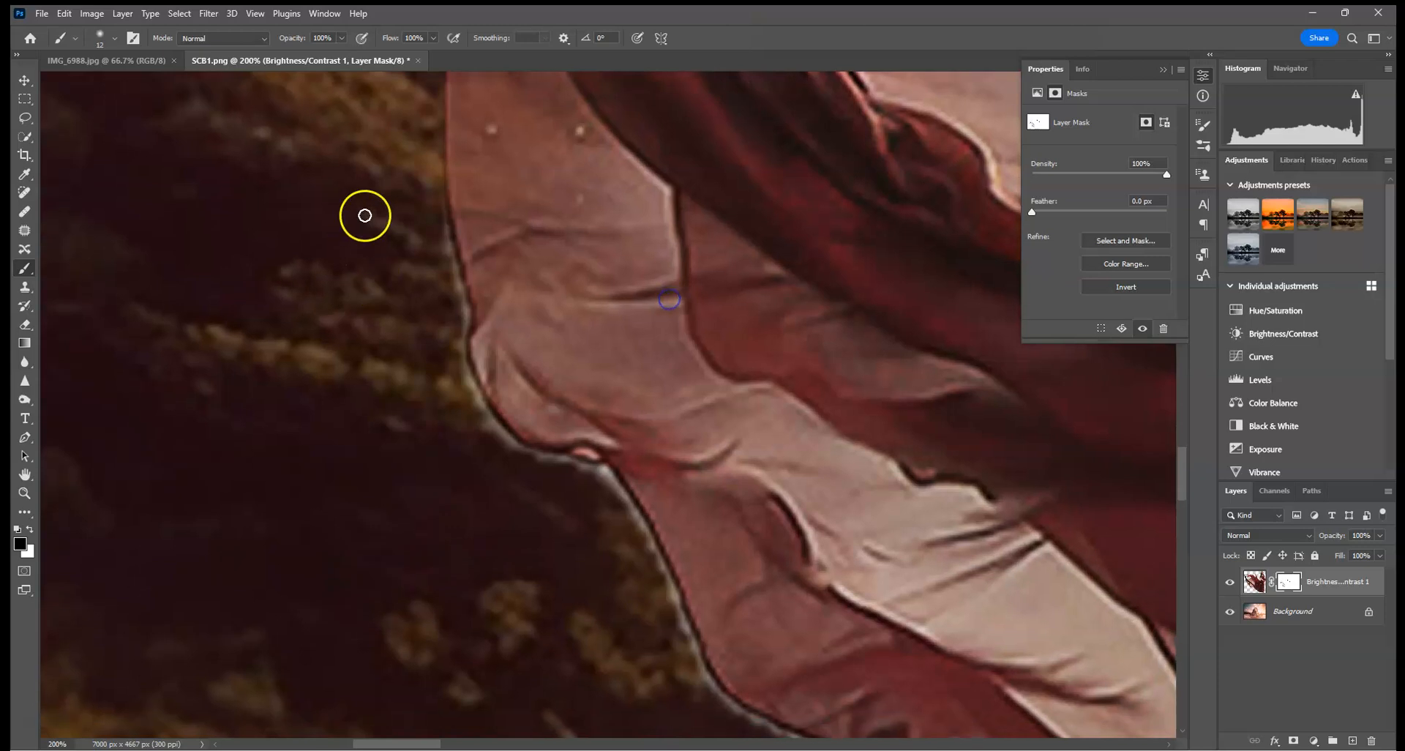
mouse_move(468, 341)
mouse_down()
mouse_move(473, 404)
mouse_move(542, 451)
mouse_up()
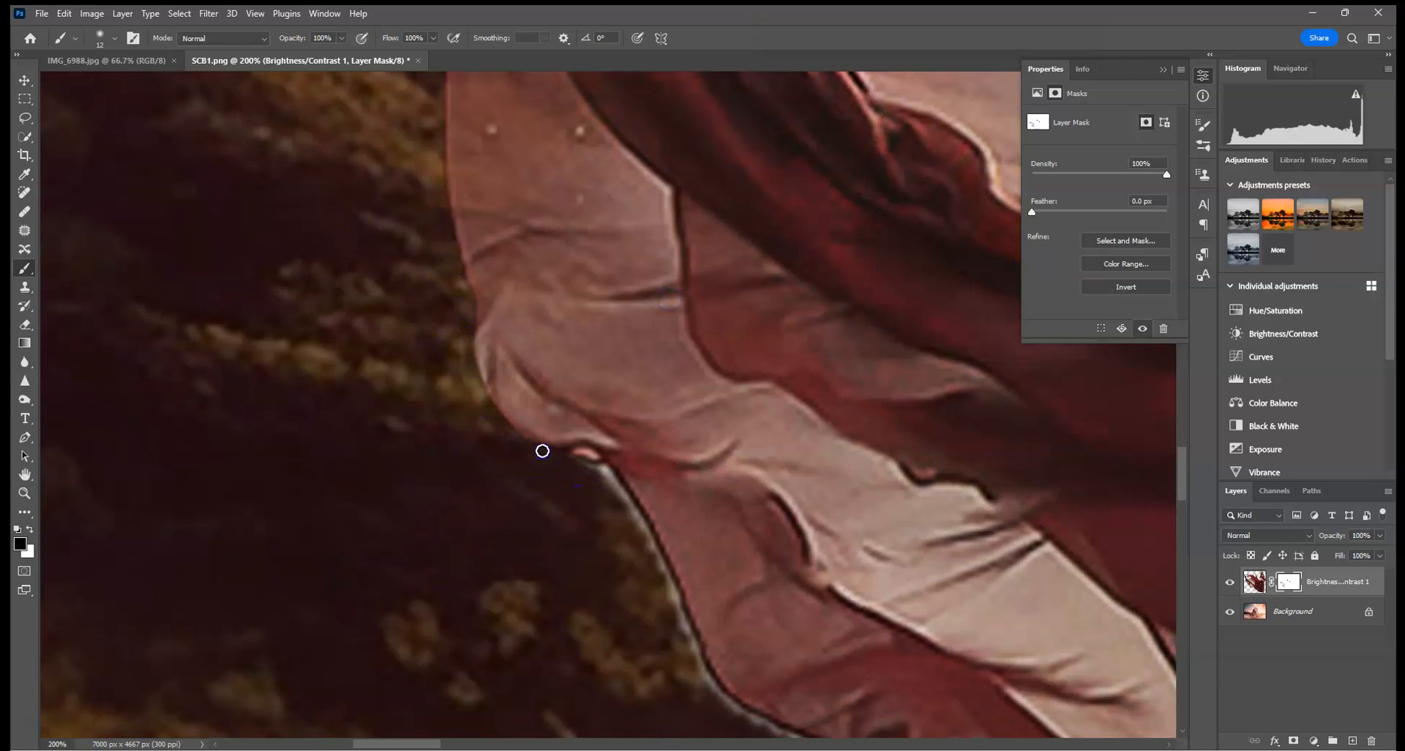
mouse_move(623, 494)
mouse_down()
mouse_move(668, 580)
mouse_move(634, 508)
mouse_move(580, 464)
mouse_up()
drag(781, 540, 687, 220)
mouse_move(589, 297)
mouse_down()
mouse_move(615, 355)
mouse_move(774, 451)
mouse_move(758, 430)
mouse_move(819, 503)
mouse_move(788, 461)
mouse_up()
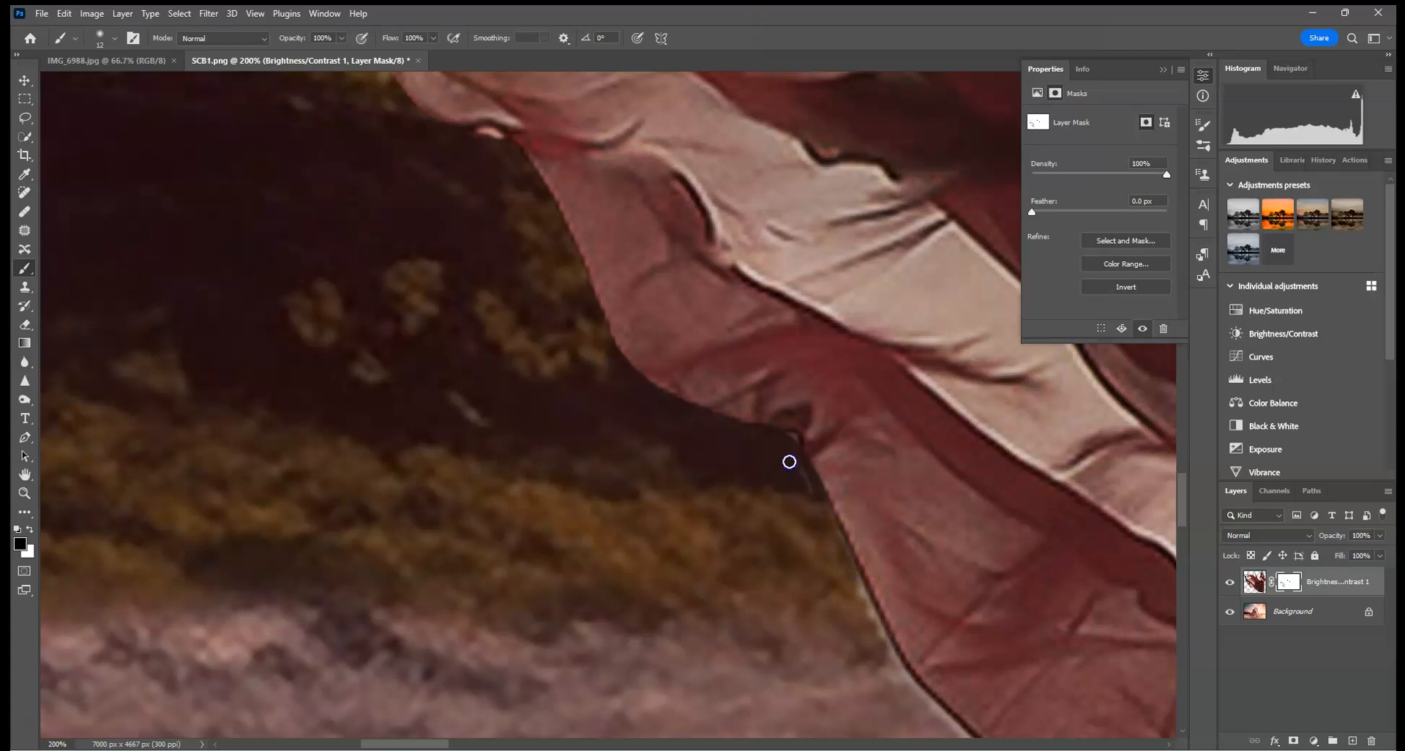
Touch up the mask on the sheer fabric's outer edge and remove the white halo from the hill's base down over the pale water.
drag(893, 471, 690, 276)
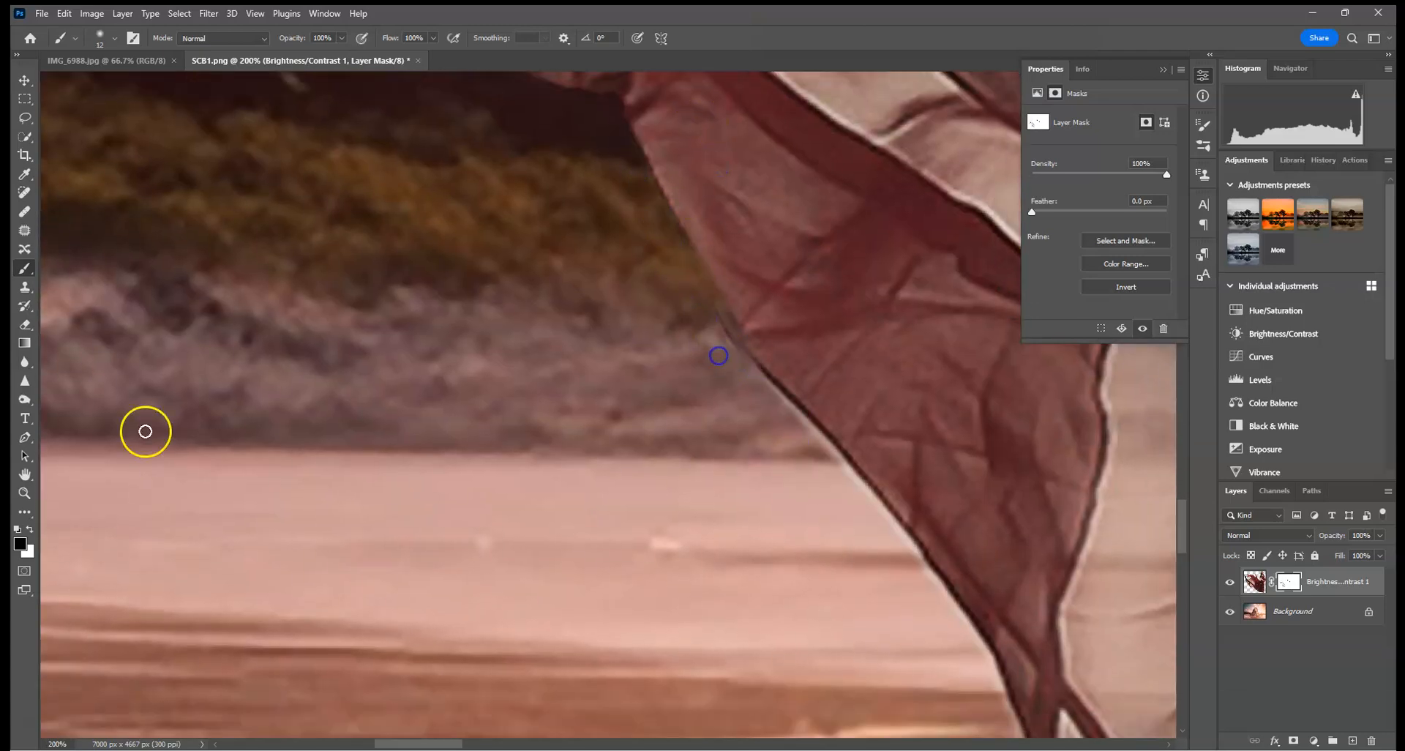
click(29, 530)
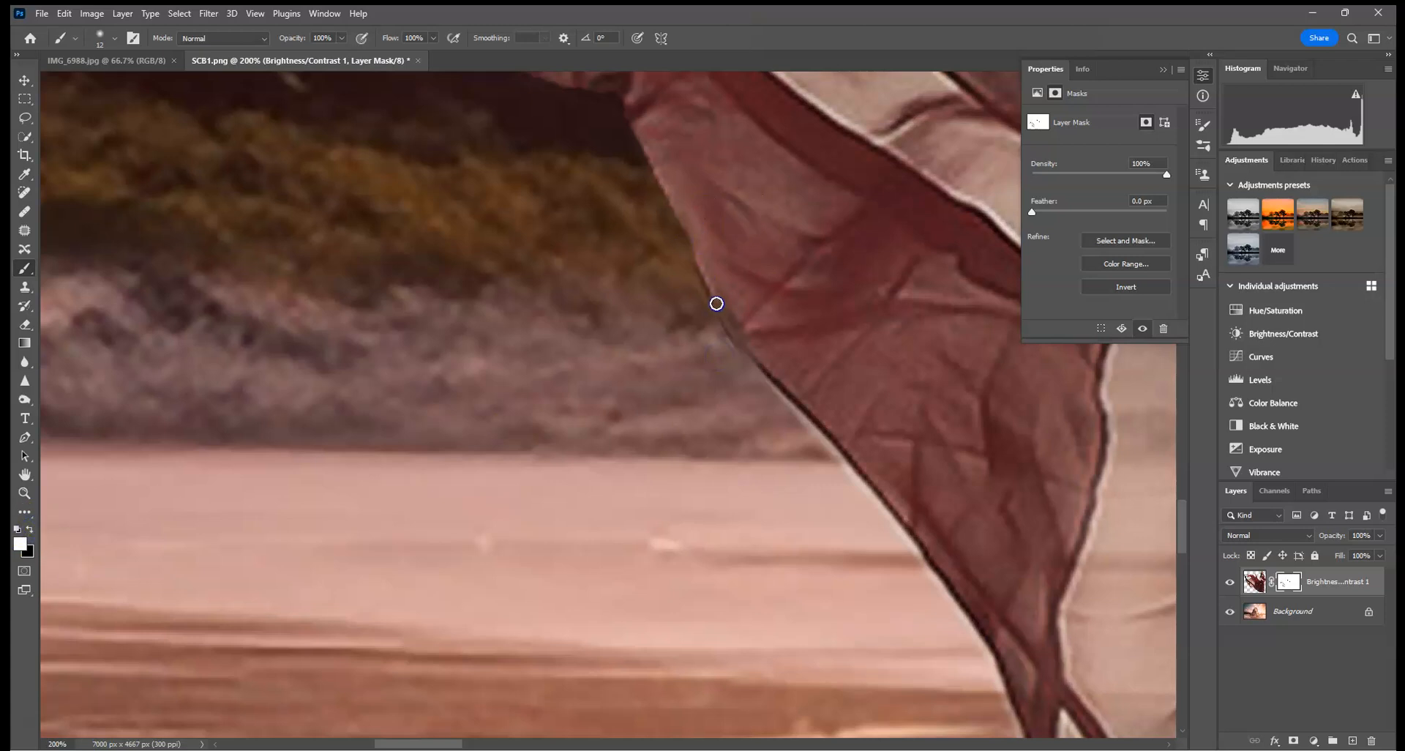
click(29, 529)
drag(733, 329, 755, 380)
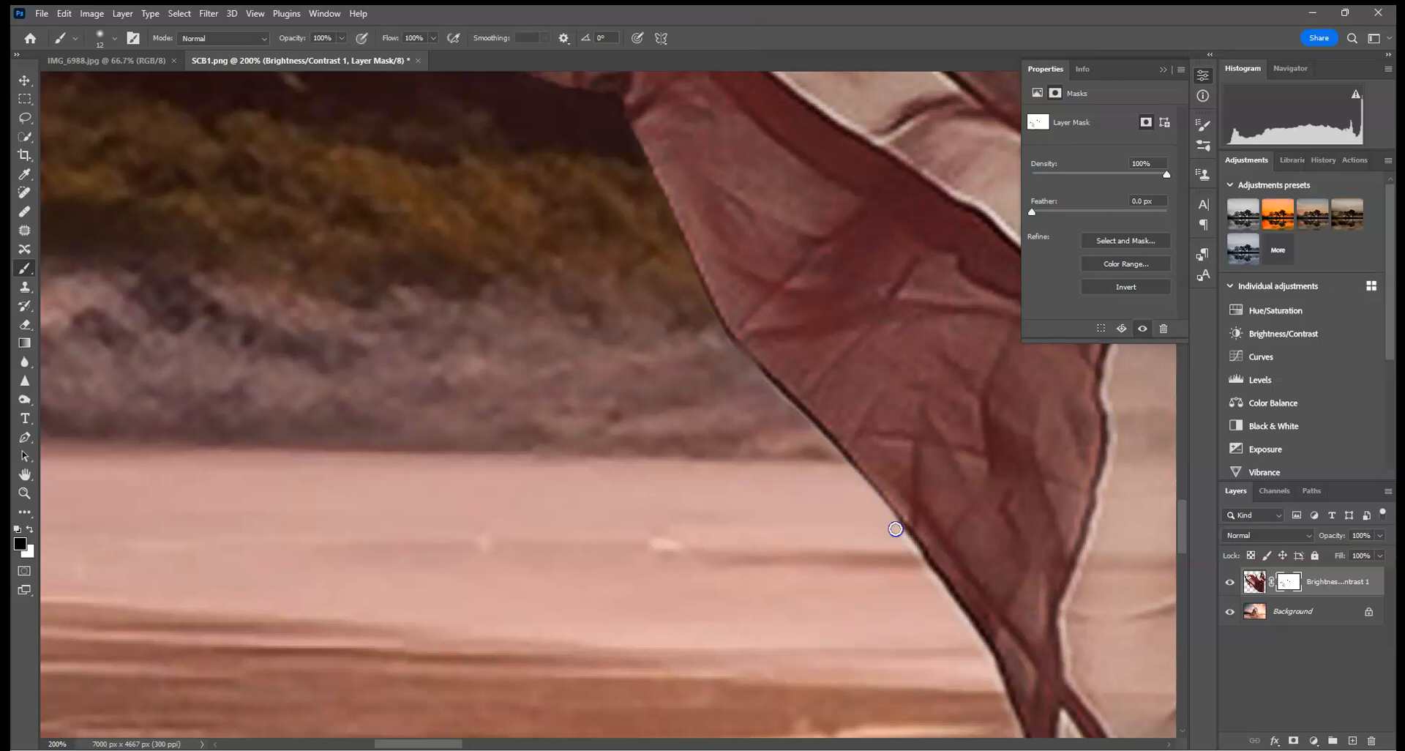
Mask out the halo along the narrow twisted fabric strip and the sheer panel's bottom edge above the wet sand.
drag(959, 573, 746, 205)
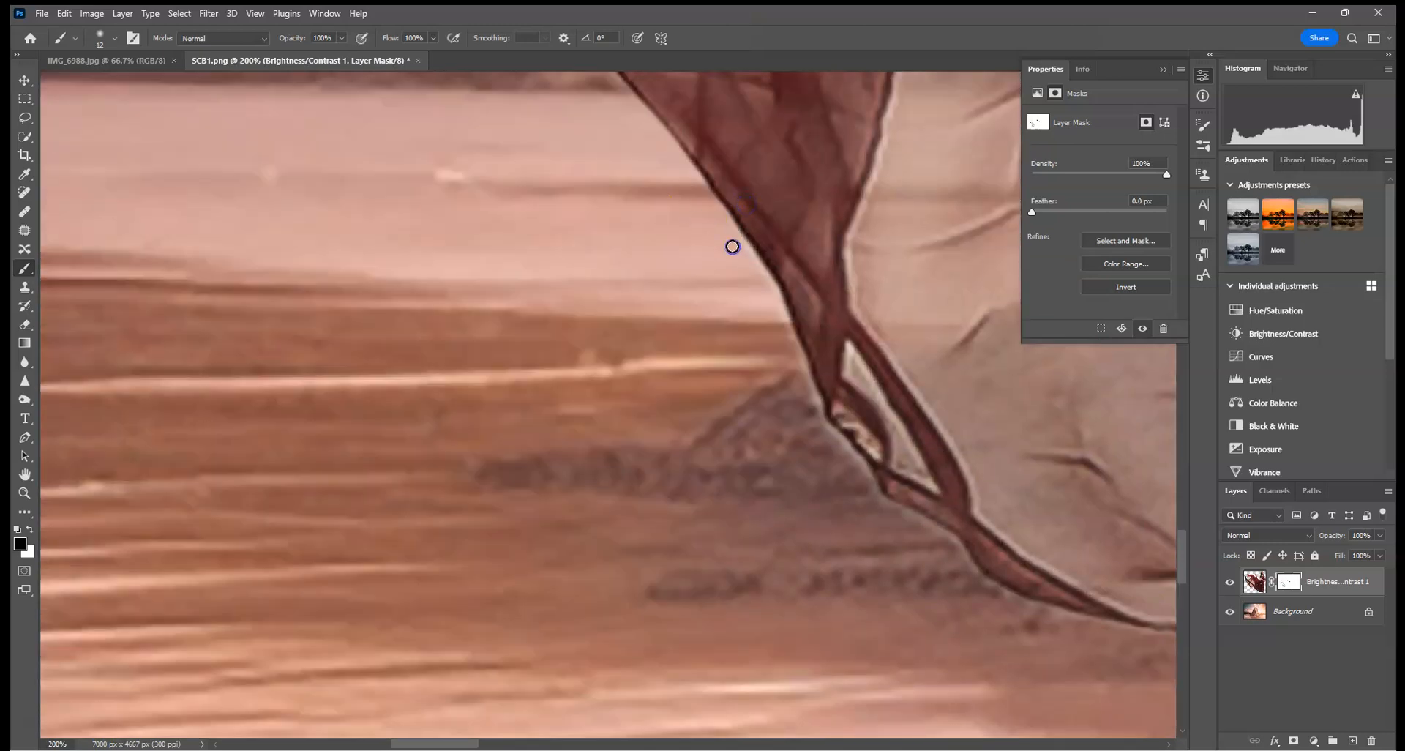
drag(746, 255, 796, 352)
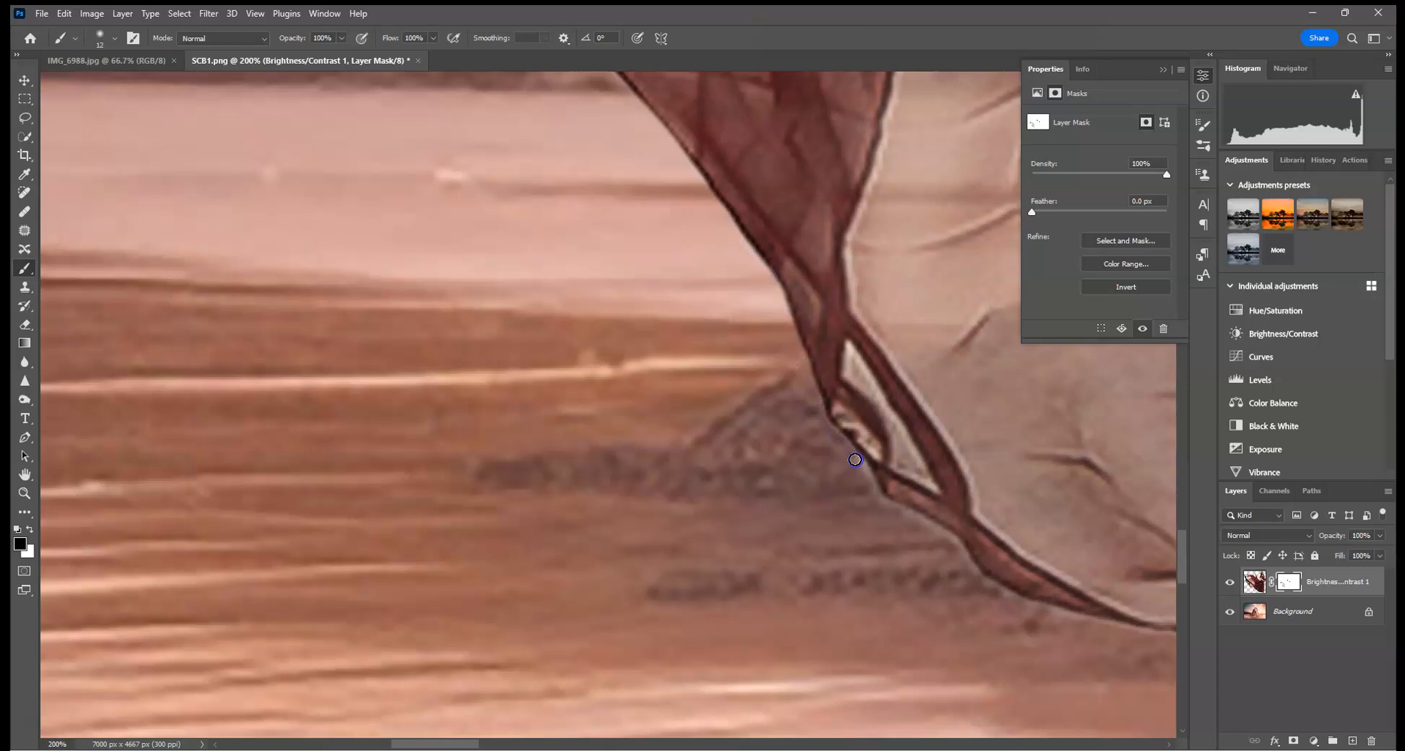
mouse_move(880, 514)
mouse_down()
mouse_move(724, 229)
mouse_move(616, 223)
mouse_up()
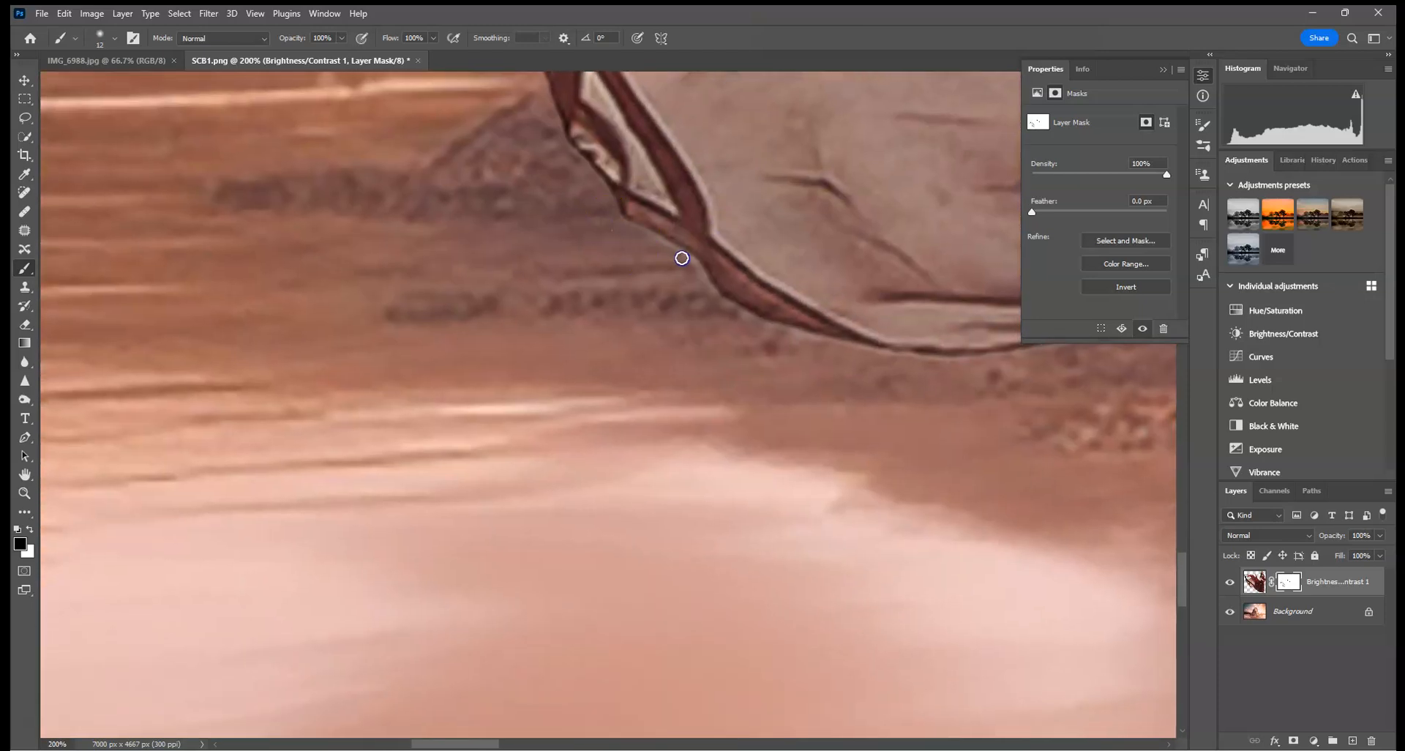
drag(748, 318, 958, 362)
drag(957, 346, 237, 328)
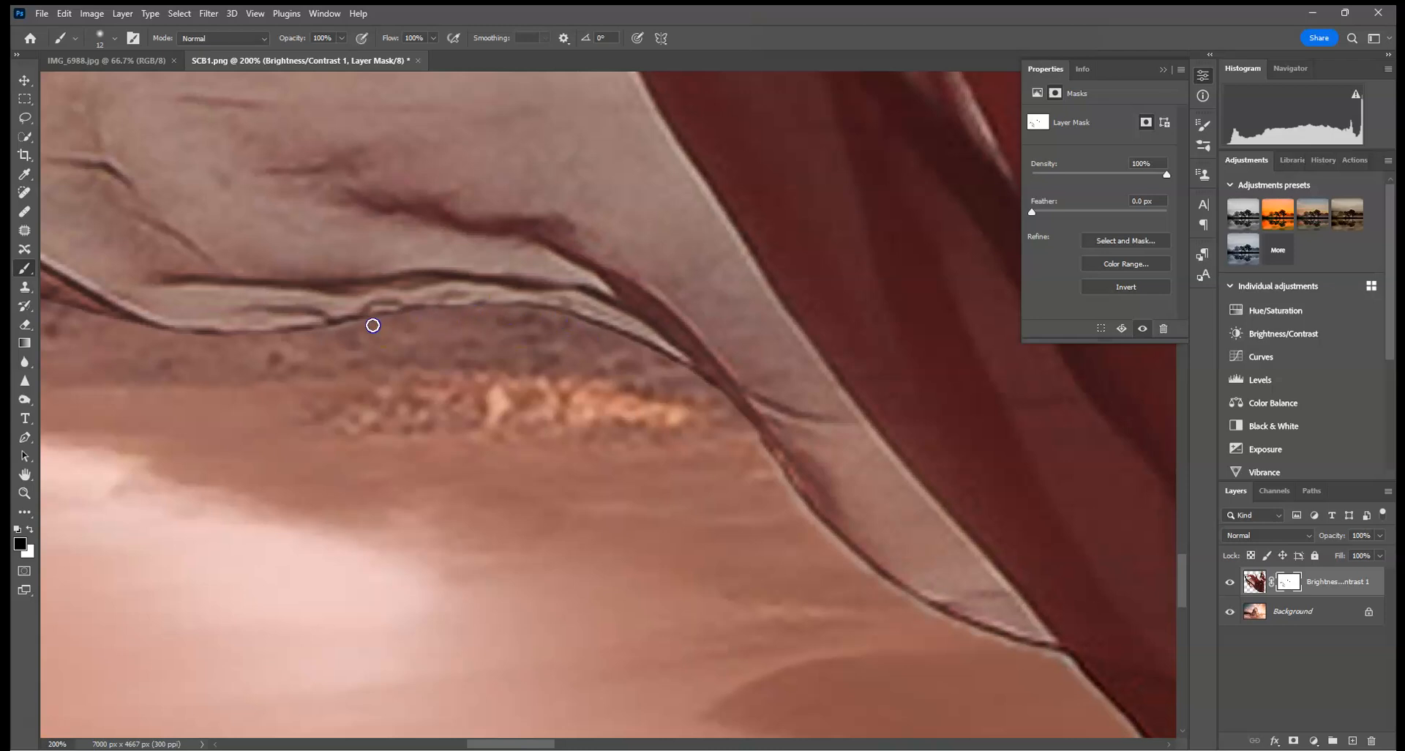
mouse_move(810, 468)
mouse_down()
mouse_move(539, 235)
mouse_move(589, 333)
mouse_move(713, 404)
mouse_up()
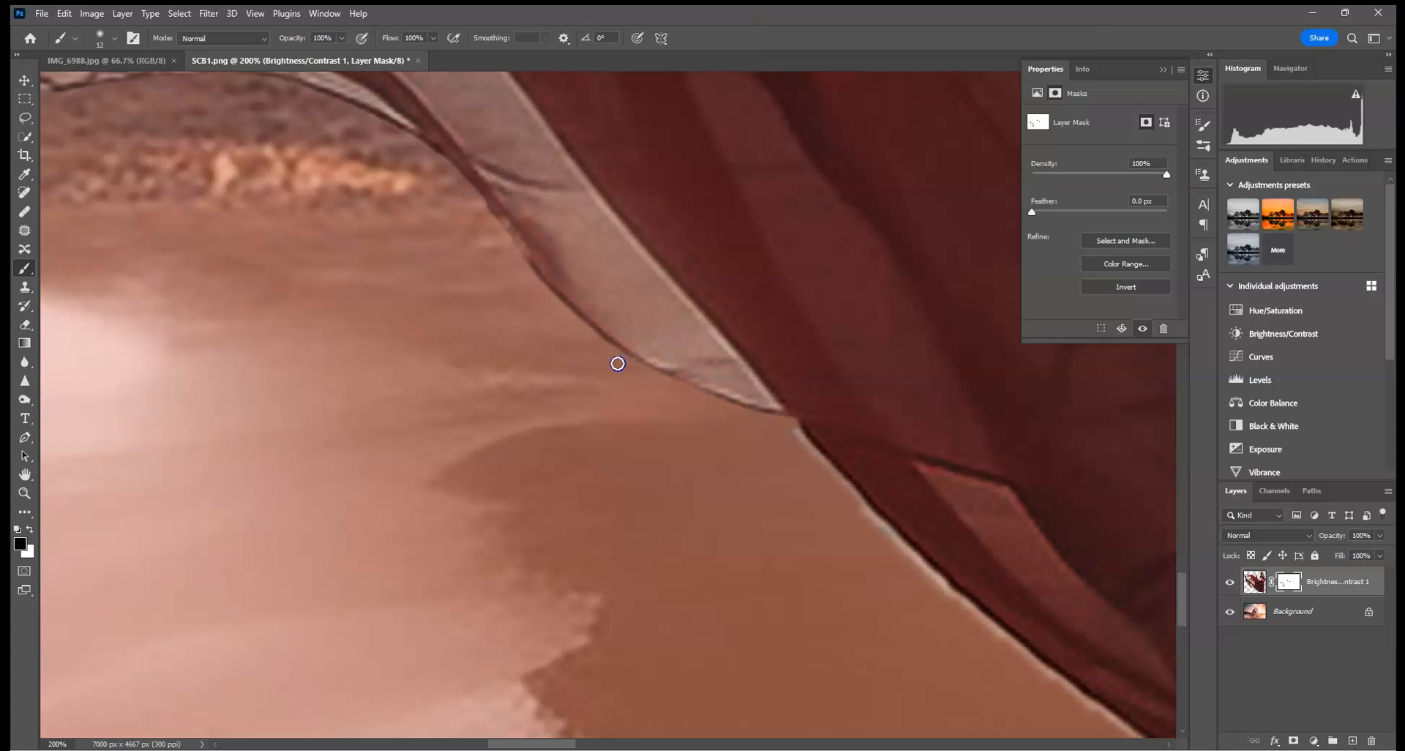
Paint away the pale fringe along the lower edge of the dark red fabric against the wet sand.
drag(888, 383, 643, 226)
mouse_move(531, 249)
mouse_down()
mouse_move(559, 261)
mouse_move(706, 429)
mouse_up()
drag(548, 260, 810, 517)
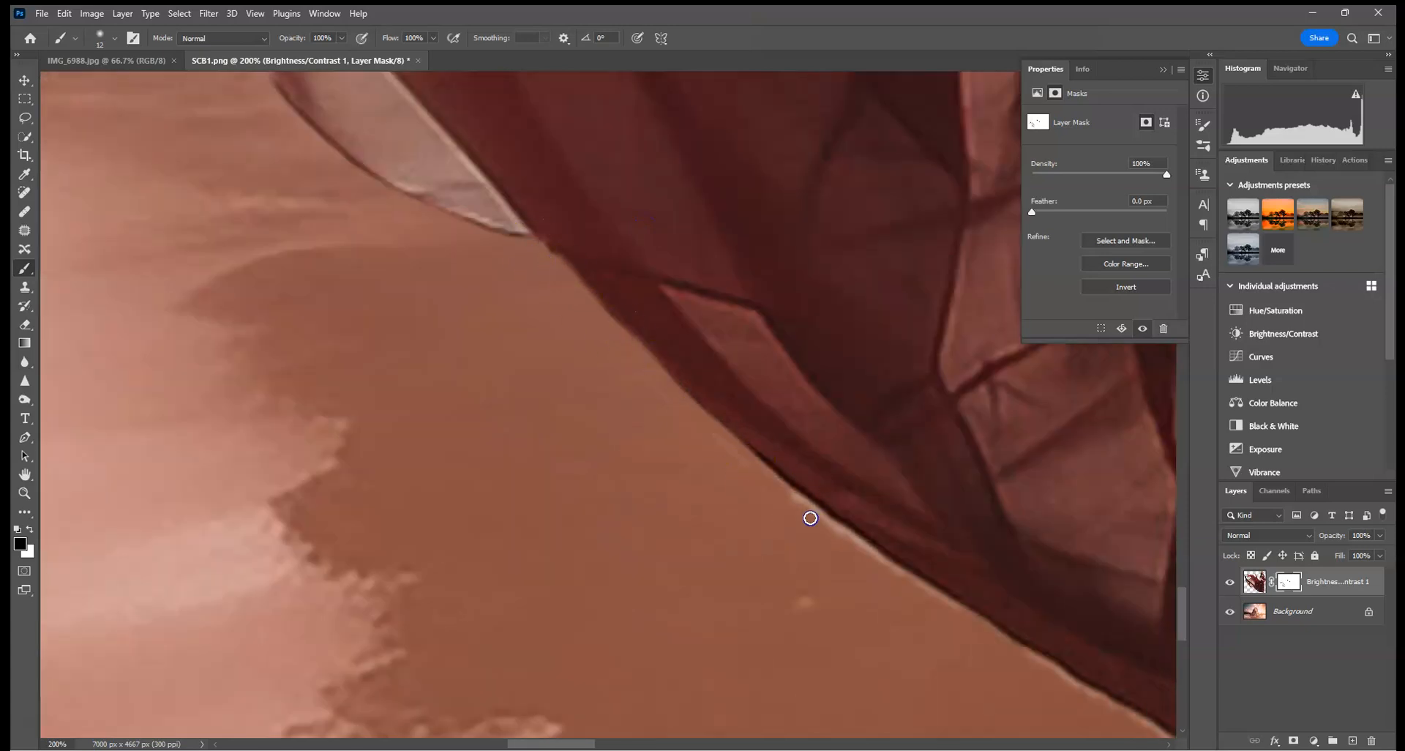
mouse_move(695, 421)
mouse_down()
mouse_move(968, 618)
mouse_move(831, 515)
mouse_up()
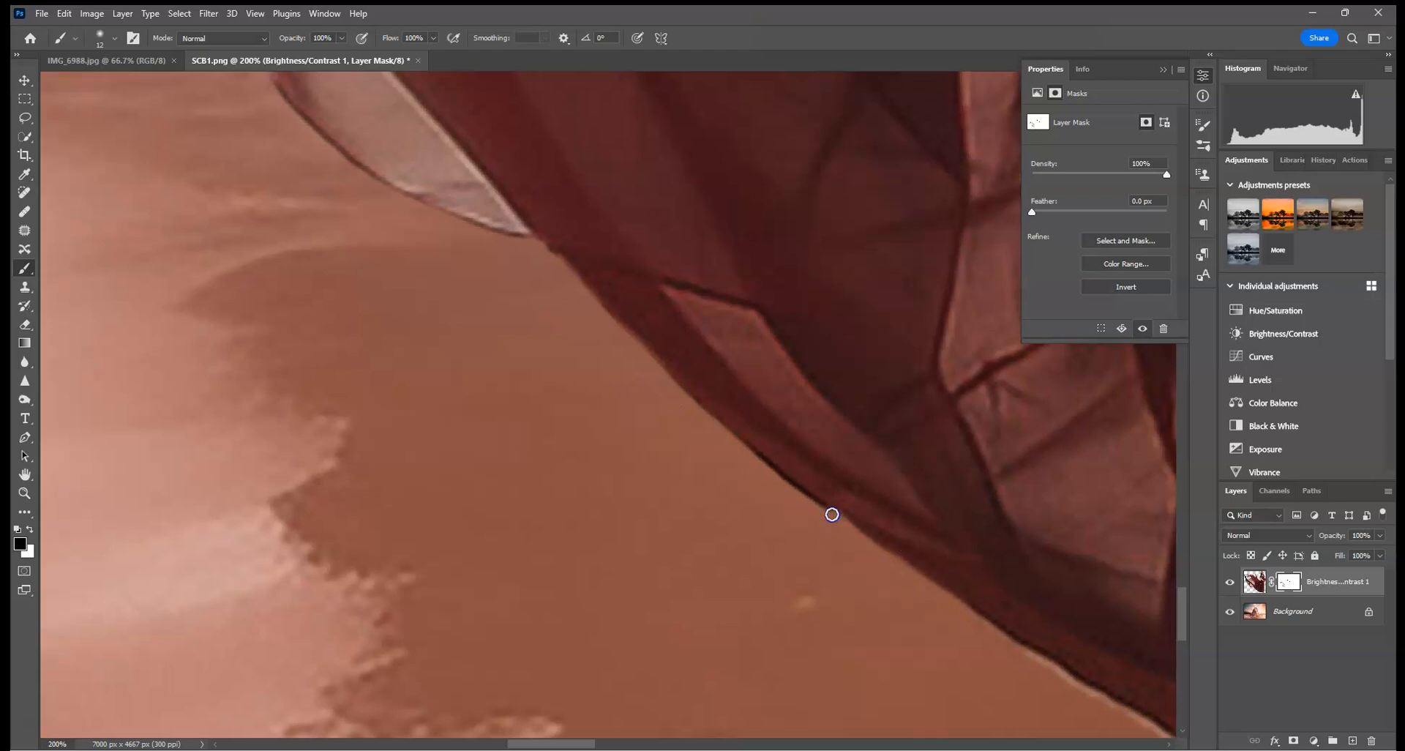
drag(1004, 558, 514, 152)
drag(337, 108, 524, 246)
mouse_move(570, 256)
mouse_down()
mouse_move(554, 251)
mouse_move(586, 284)
mouse_up()
Mask out the leftover specks and fringe beneath the bare foot, its toes and the adjoining hem.
drag(934, 416, 436, 300)
click(606, 436)
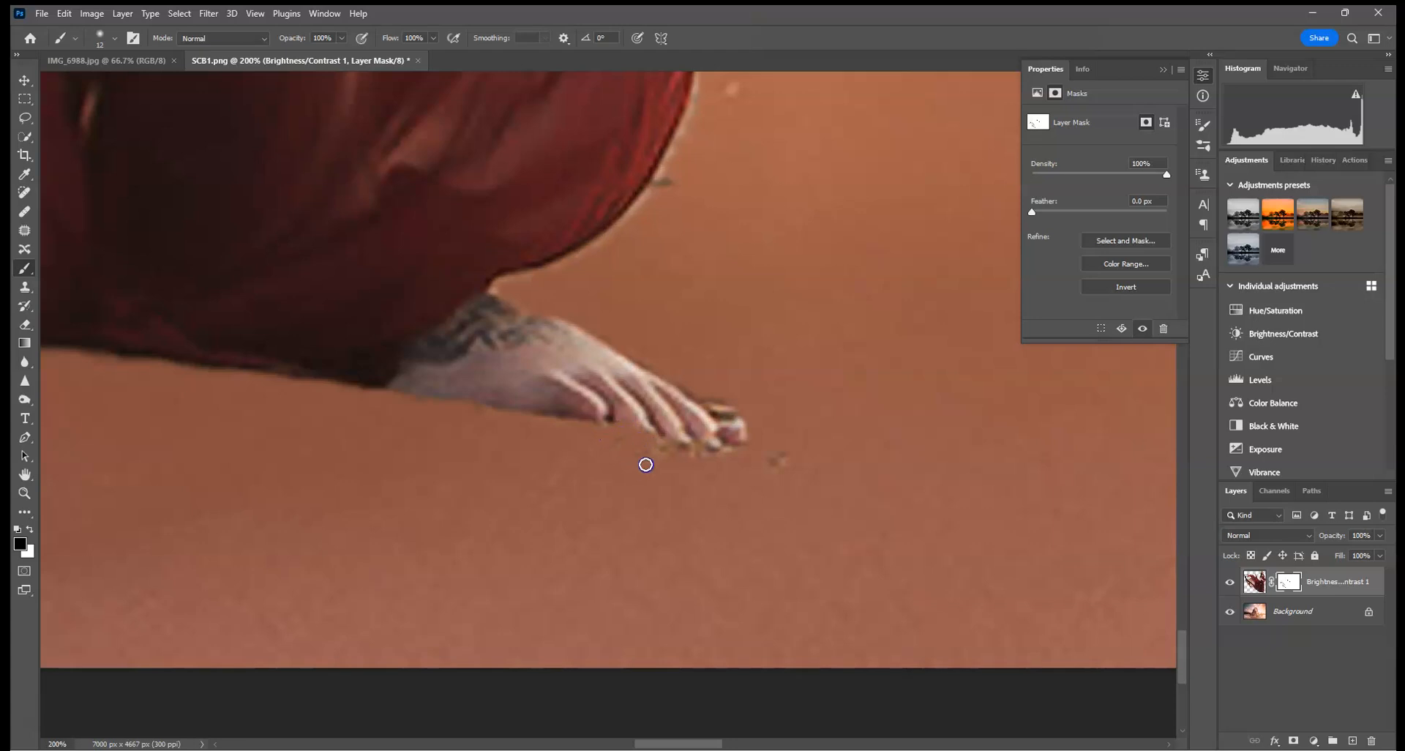
drag(744, 446, 750, 467)
click(376, 430)
Clean the mask along the curved front of the skirt's hem just above the foot.
drag(830, 285, 654, 458)
click(643, 301)
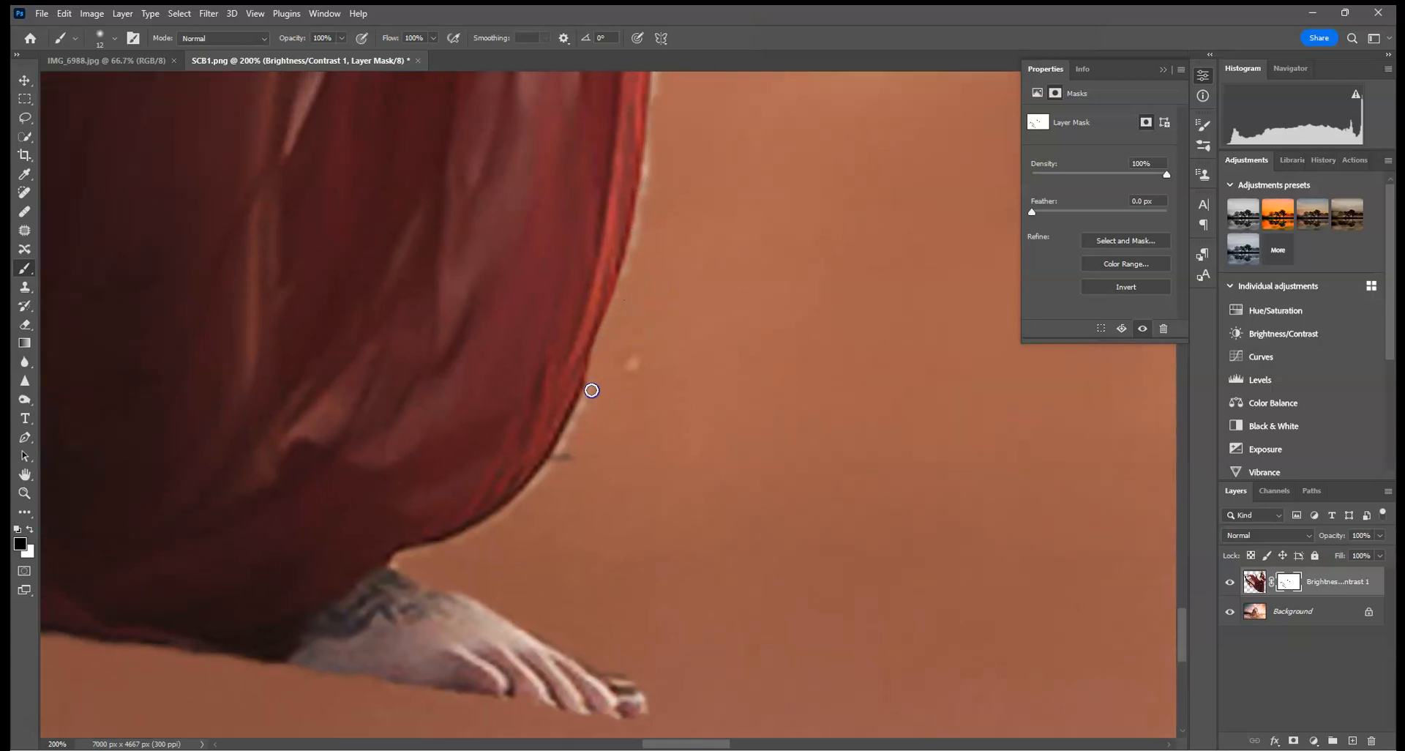
mouse_move(520, 504)
mouse_down()
mouse_move(402, 558)
mouse_move(555, 477)
mouse_up()
click(552, 477)
click(680, 127)
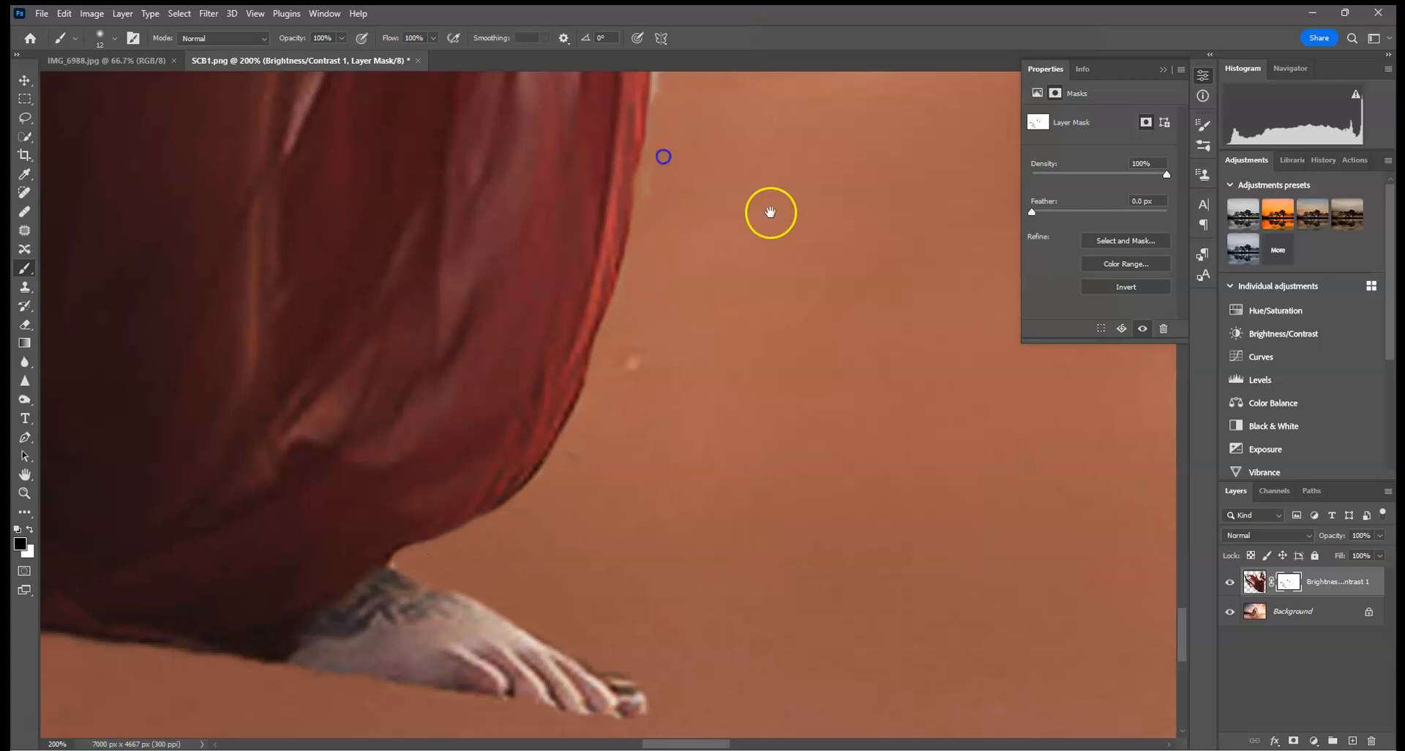
Mask out the white fringe along the skirt's straight front edge against the sand and the castle mound.
drag(771, 213, 746, 583)
click(621, 199)
drag(621, 199, 621, 400)
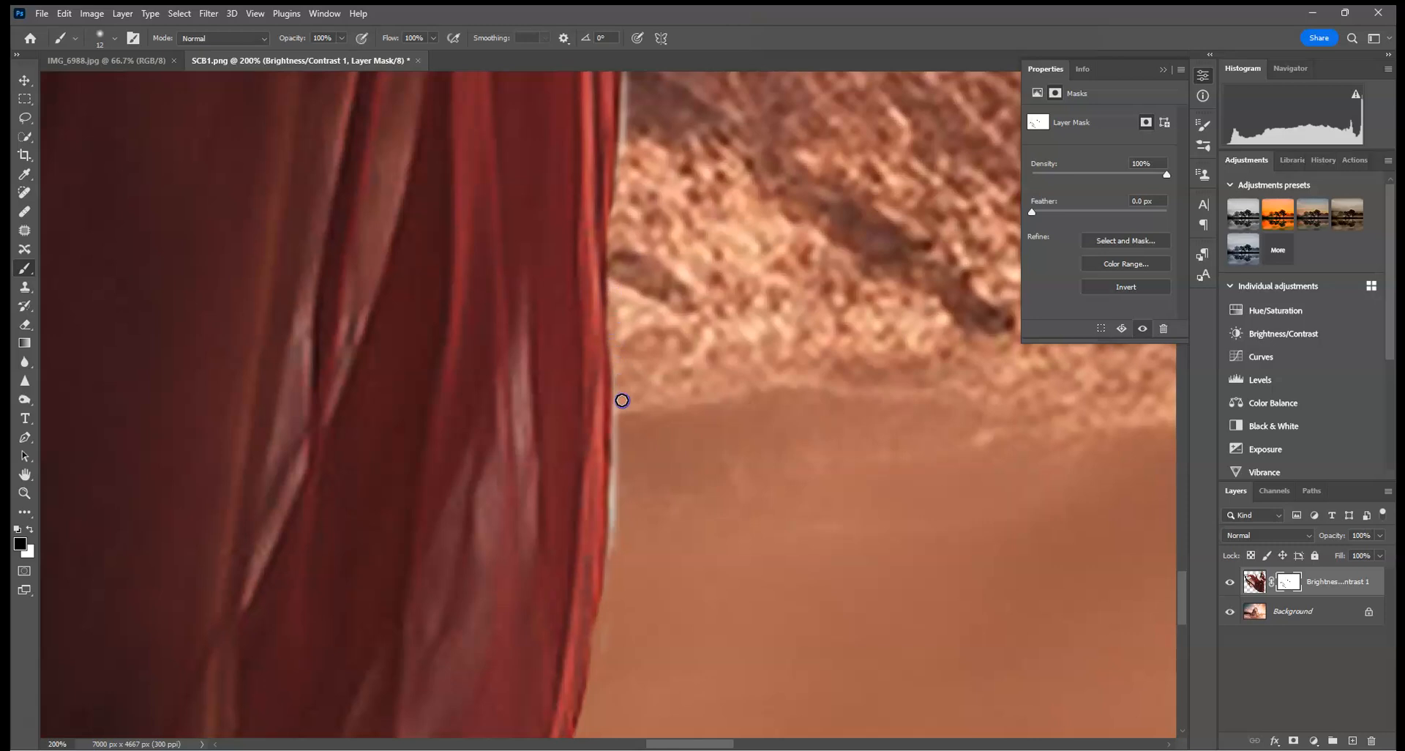
drag(615, 480, 618, 494)
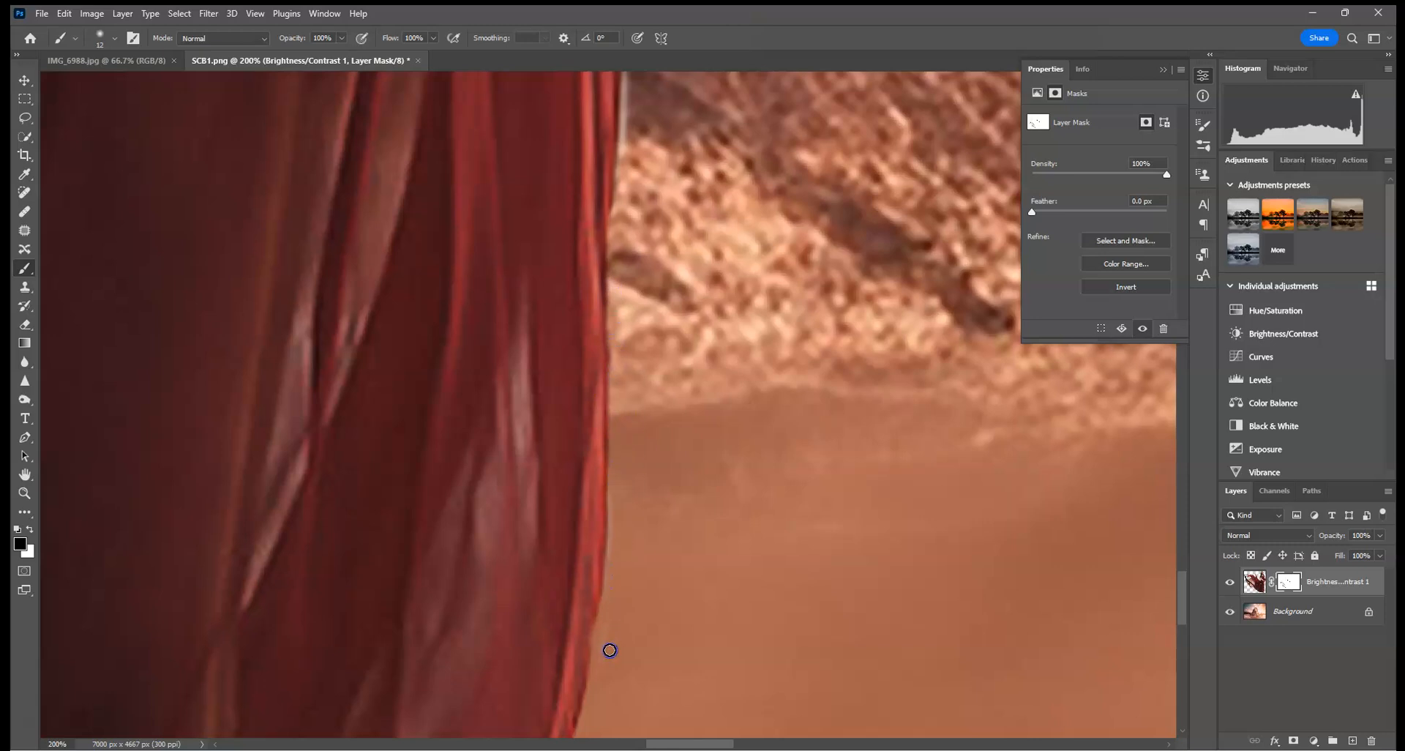
drag(668, 276, 717, 445)
drag(624, 153, 625, 257)
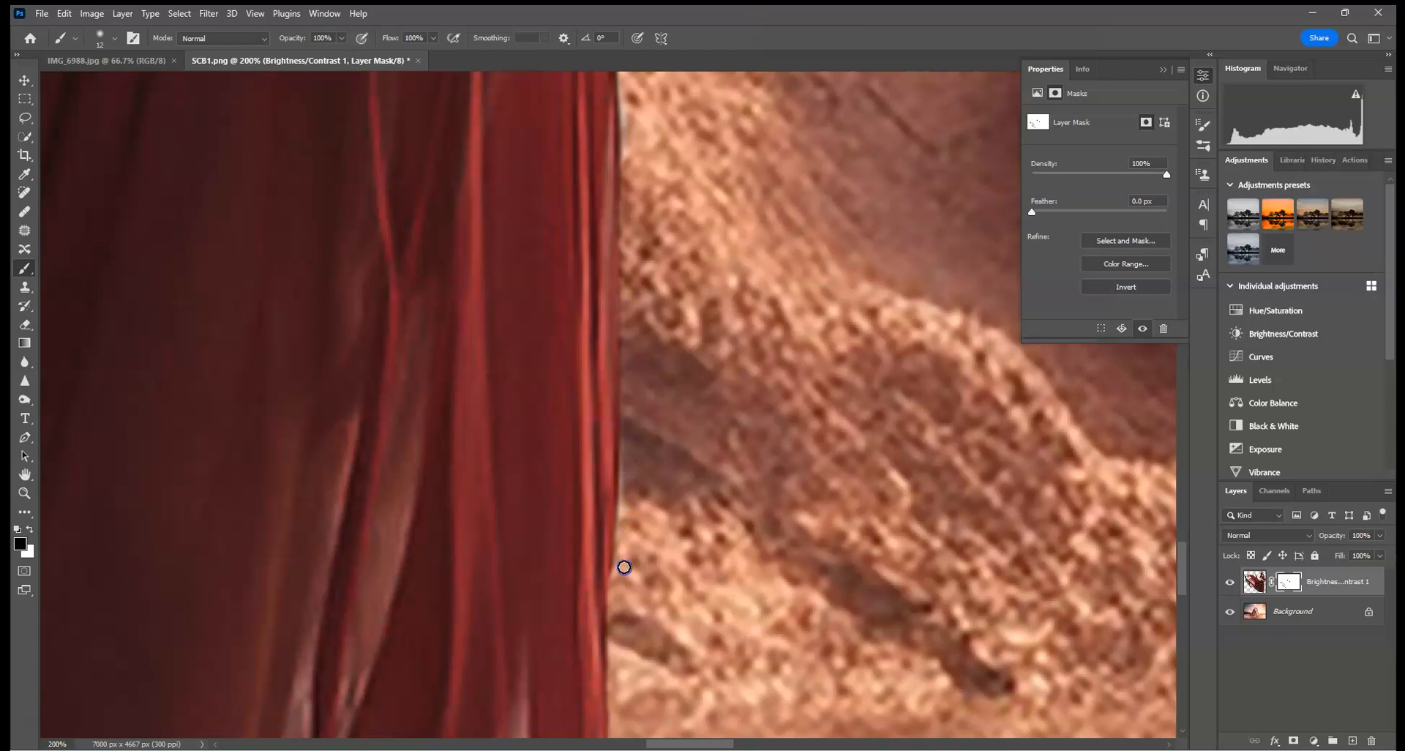
mouse_move(781, 327)
mouse_down()
mouse_move(746, 524)
mouse_move(746, 506)
mouse_up()
mouse_move(609, 209)
mouse_down()
mouse_move(607, 177)
mouse_move(608, 491)
mouse_move(626, 548)
mouse_up()
Remove the halo from the gathered top of the skirt up the underside of the belly and past the lower hand.
drag(653, 255, 660, 626)
drag(572, 441, 596, 419)
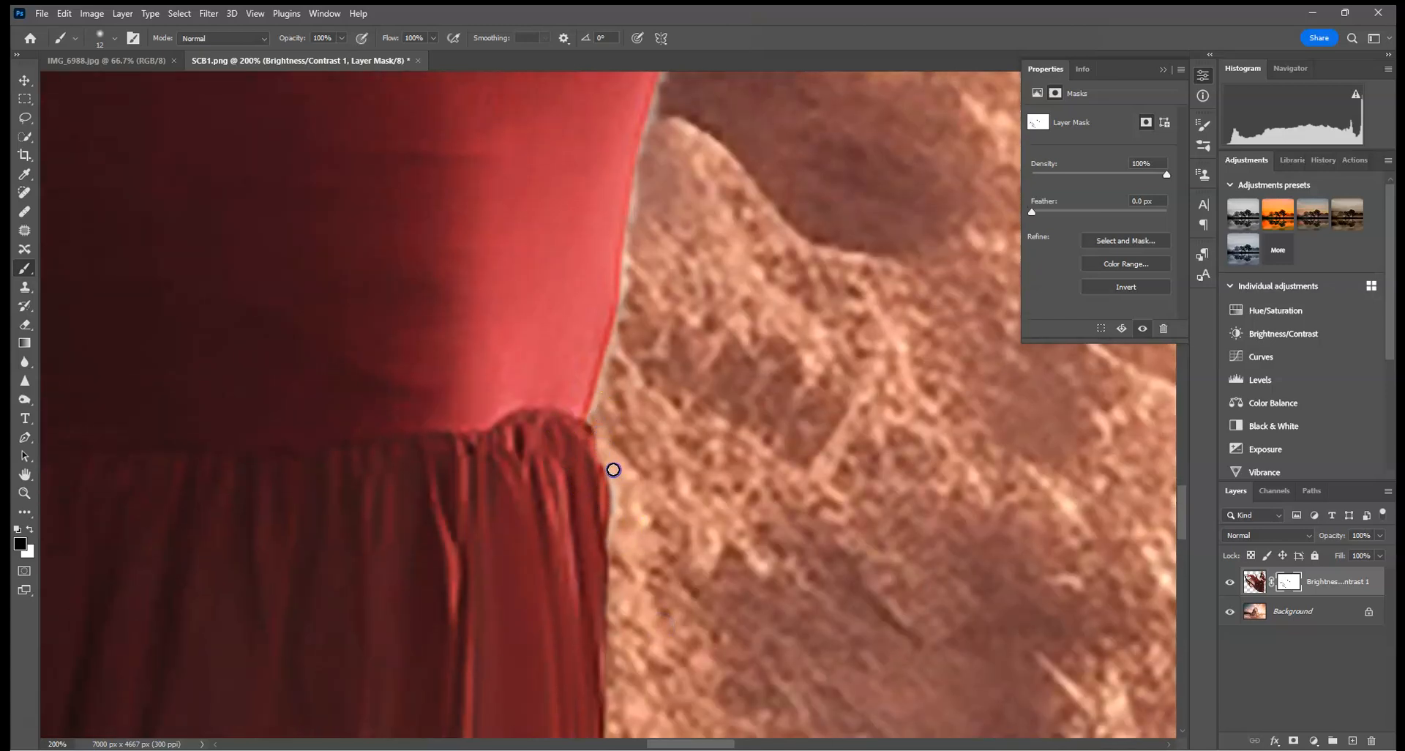
drag(768, 170, 705, 393)
mouse_move(679, 152)
mouse_down()
mouse_move(582, 347)
mouse_move(671, 153)
mouse_move(571, 392)
mouse_up()
drag(806, 195, 725, 542)
drag(647, 487, 590, 497)
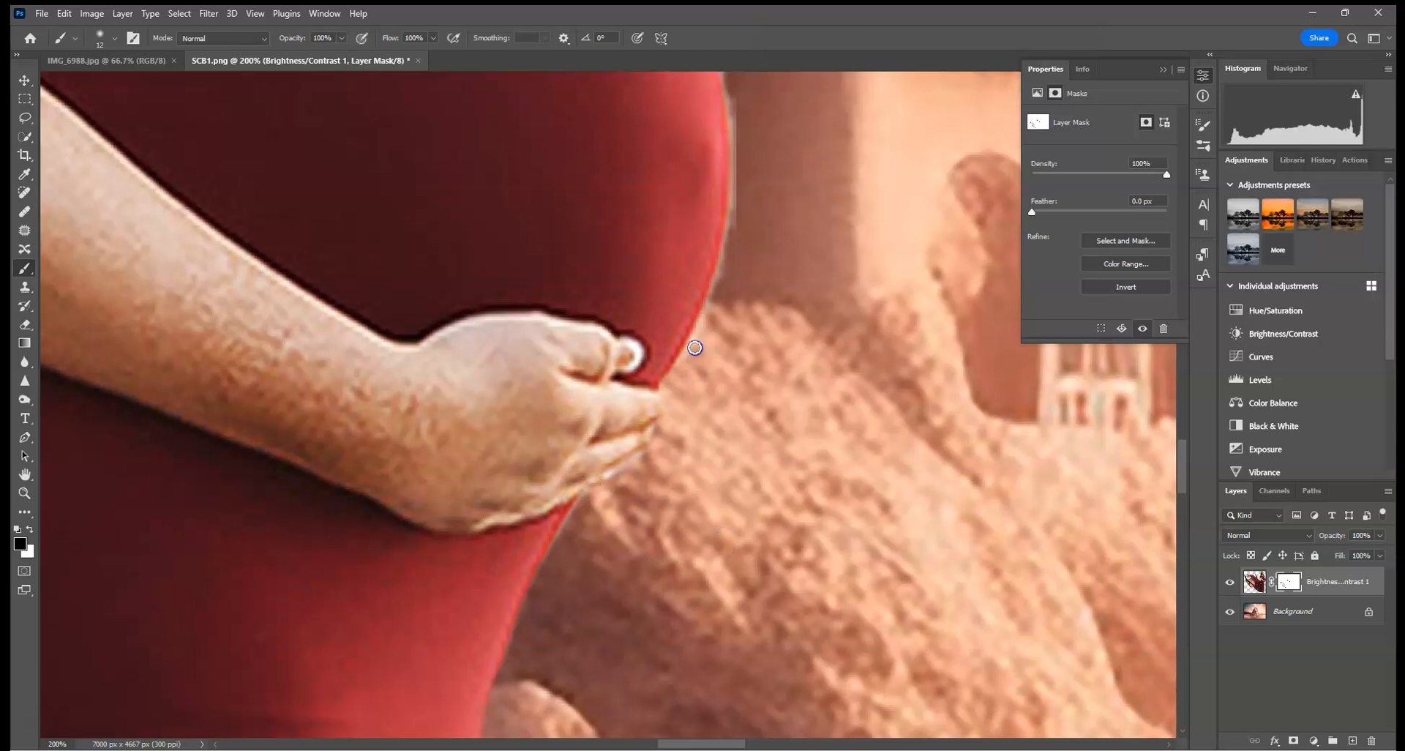
drag(709, 307, 707, 317)
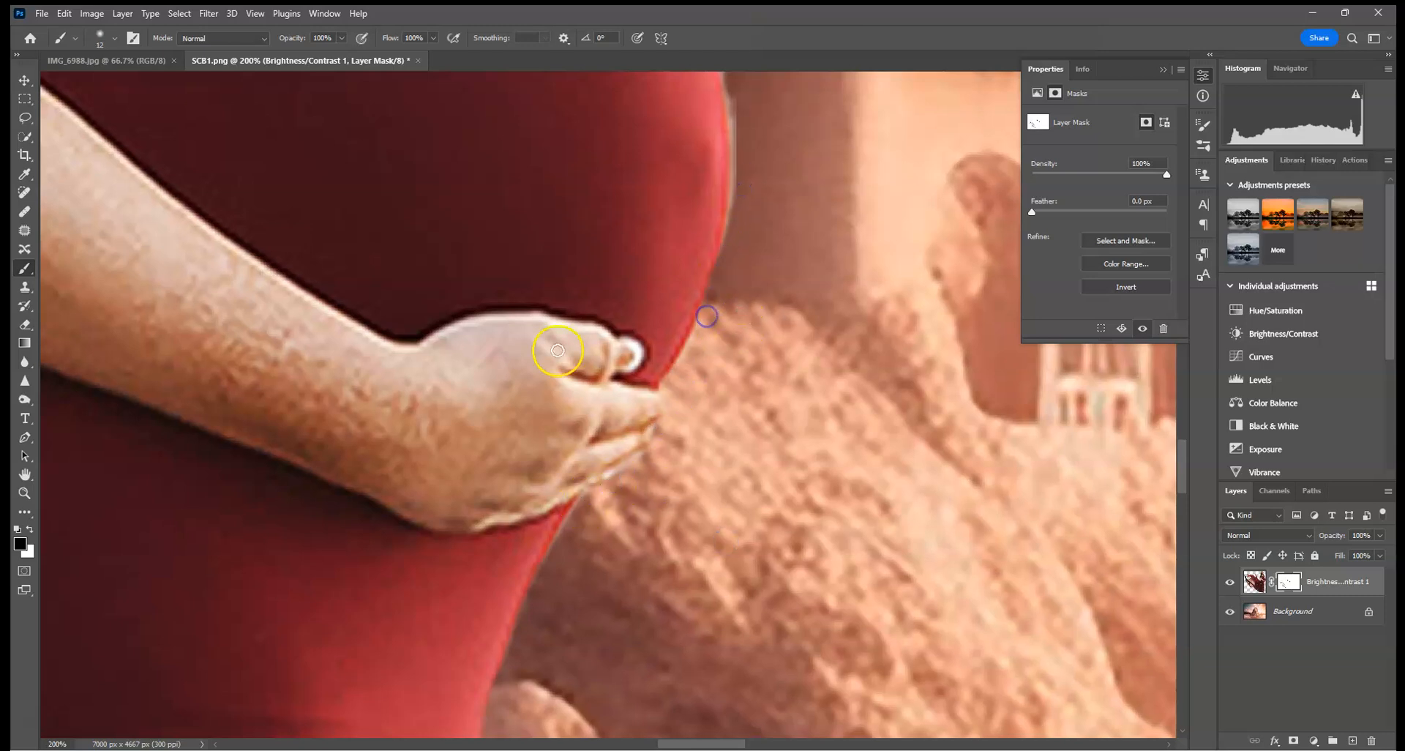
Mask out the pale outline along the front of the belly against the castle tower.
drag(816, 242, 801, 521)
drag(628, 162, 607, 154)
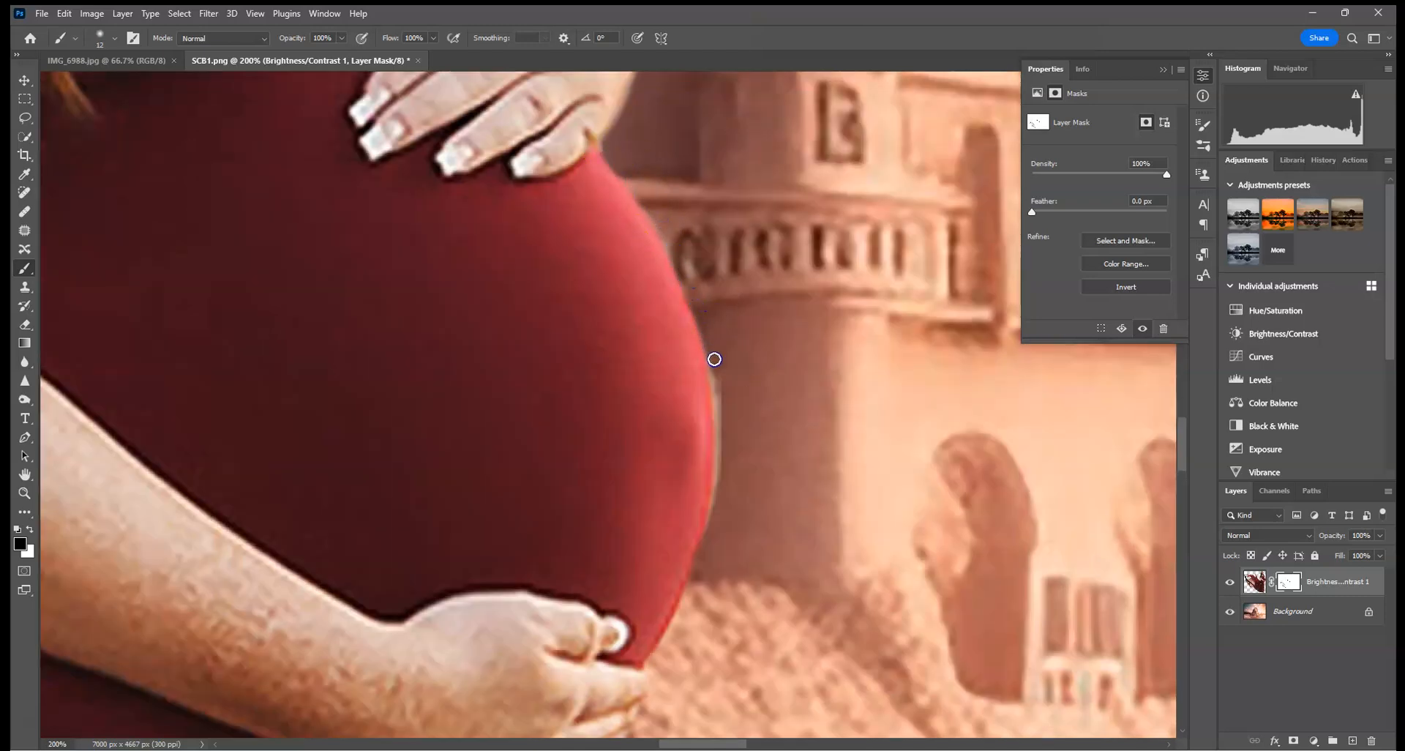
drag(716, 432, 704, 312)
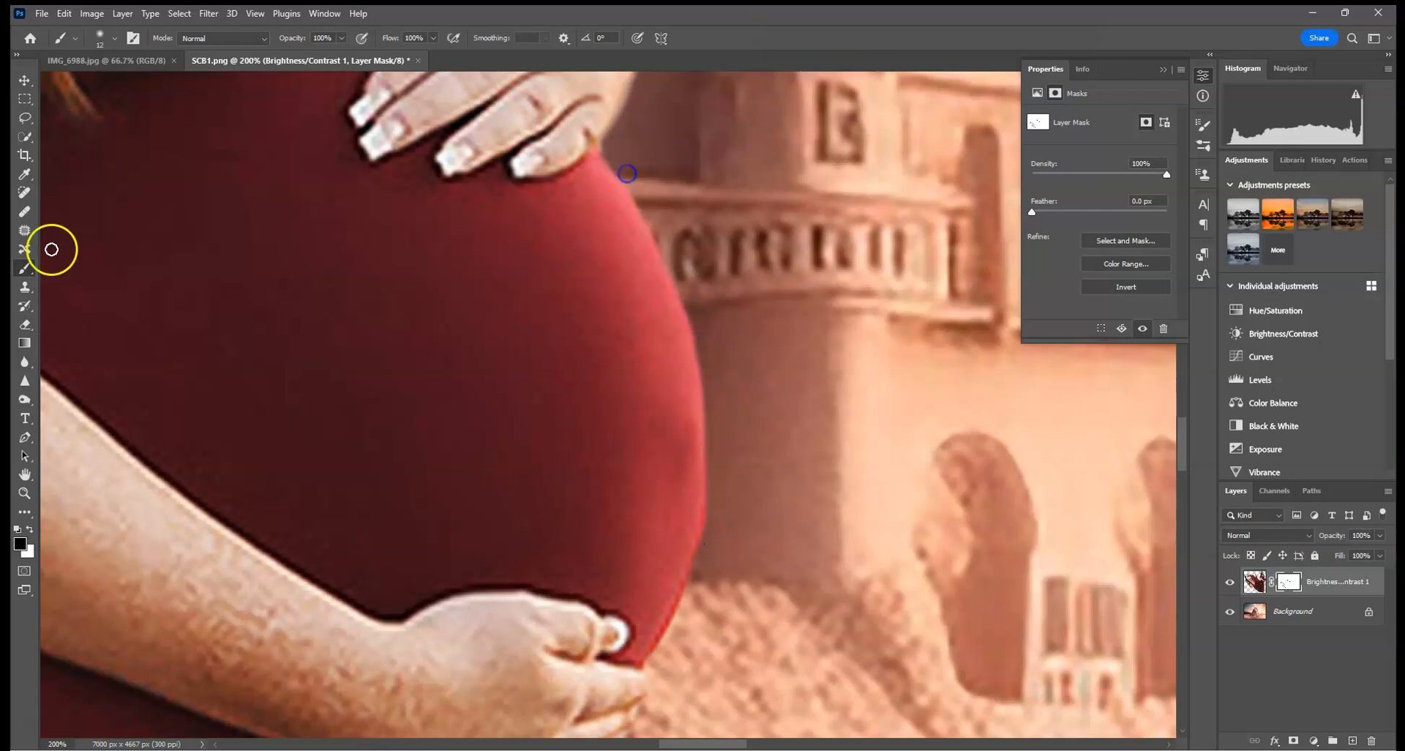
Paint with white on the mask to restore the over-masked front edge of the belly, and fit the whole image in view.
click(30, 530)
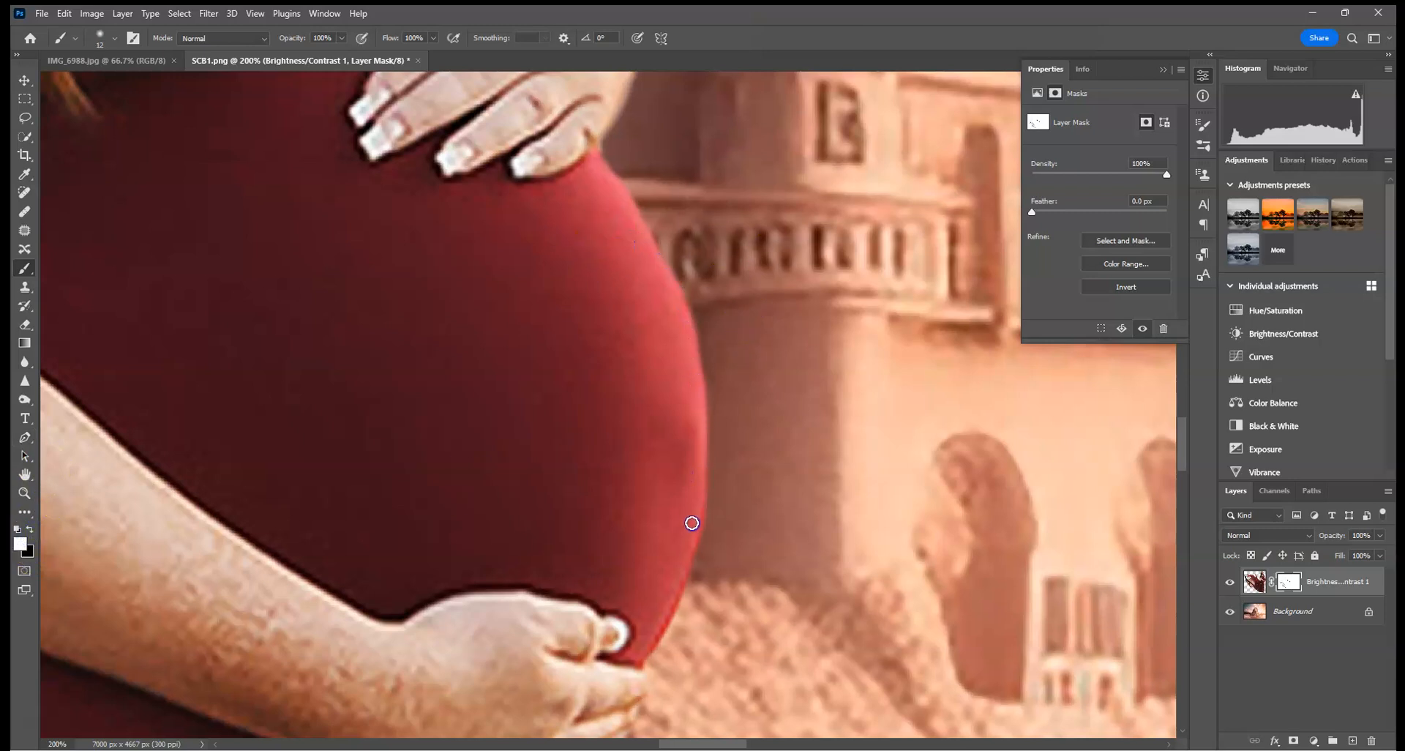
drag(699, 458, 698, 515)
drag(673, 305, 690, 417)
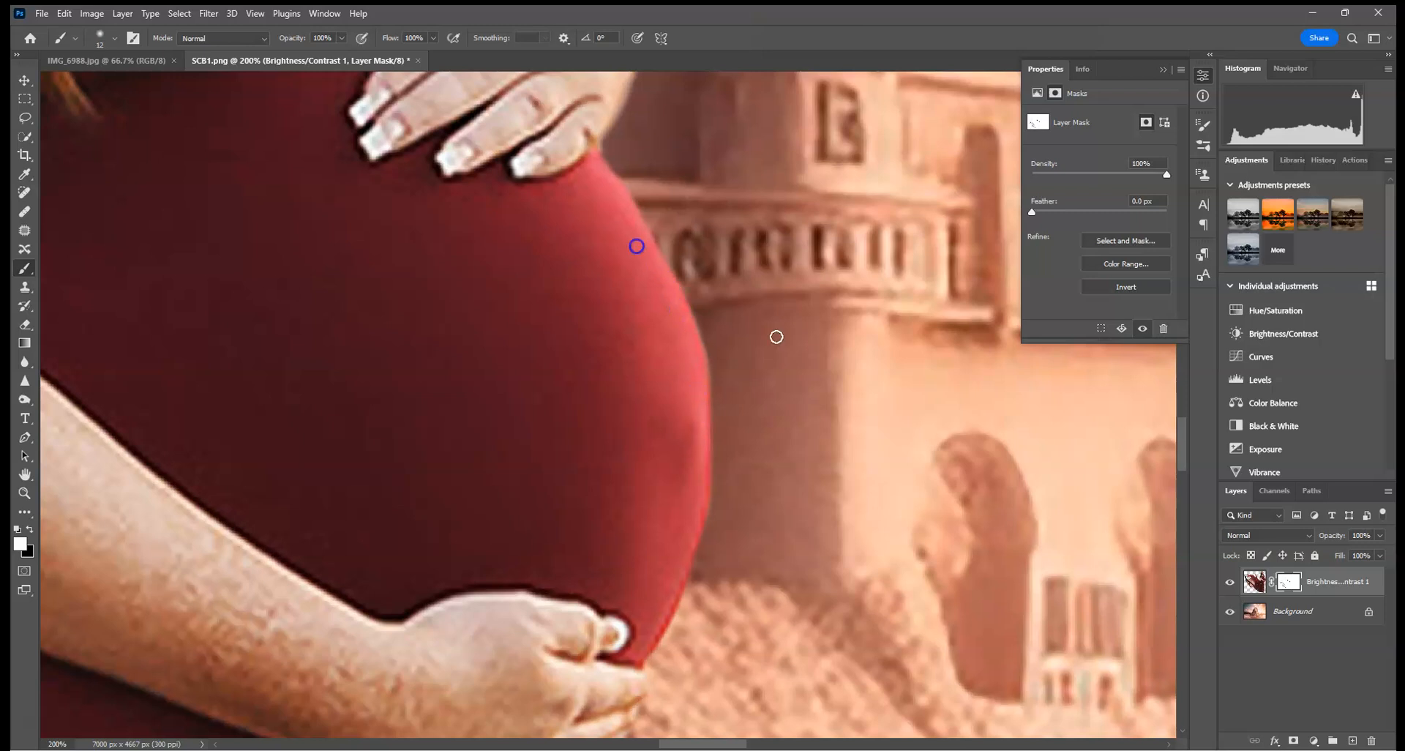
scroll(784, 520, up, 6)
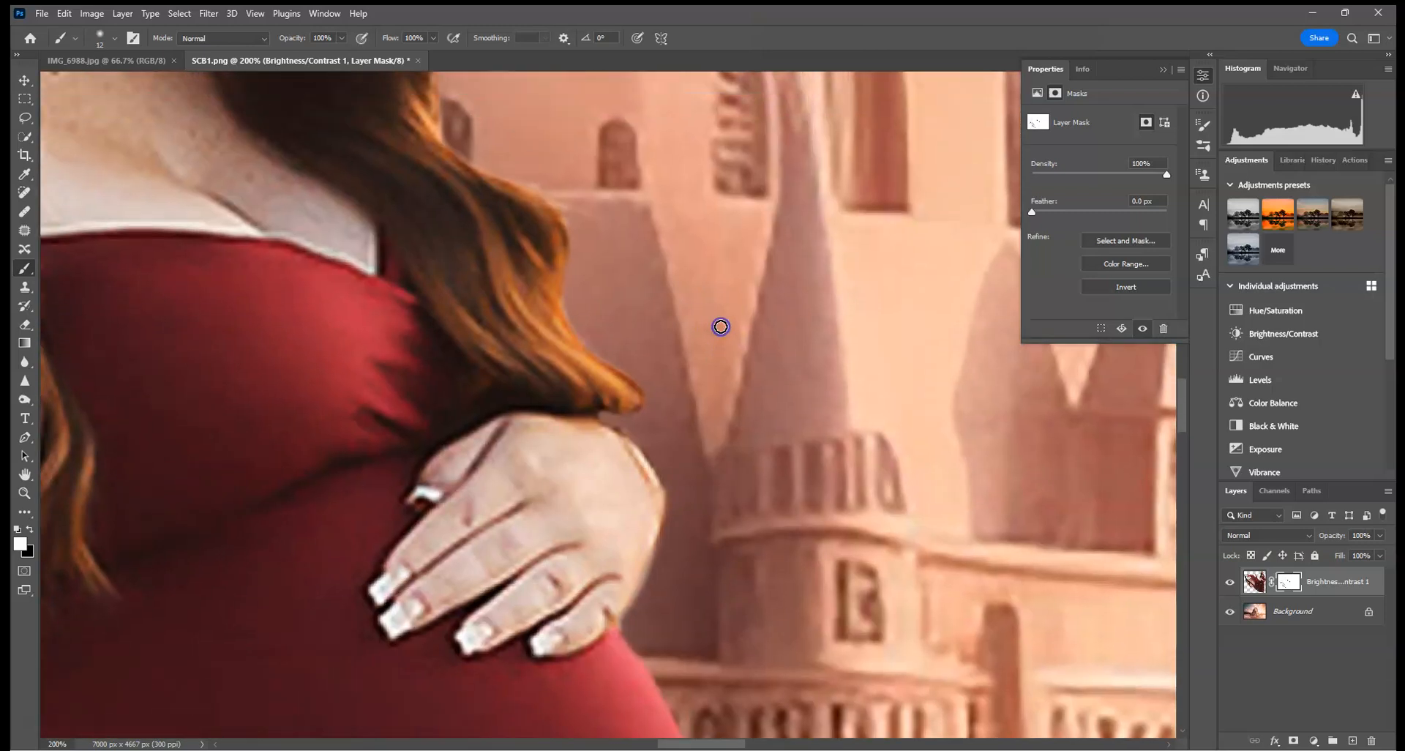
key(ctrl+0)
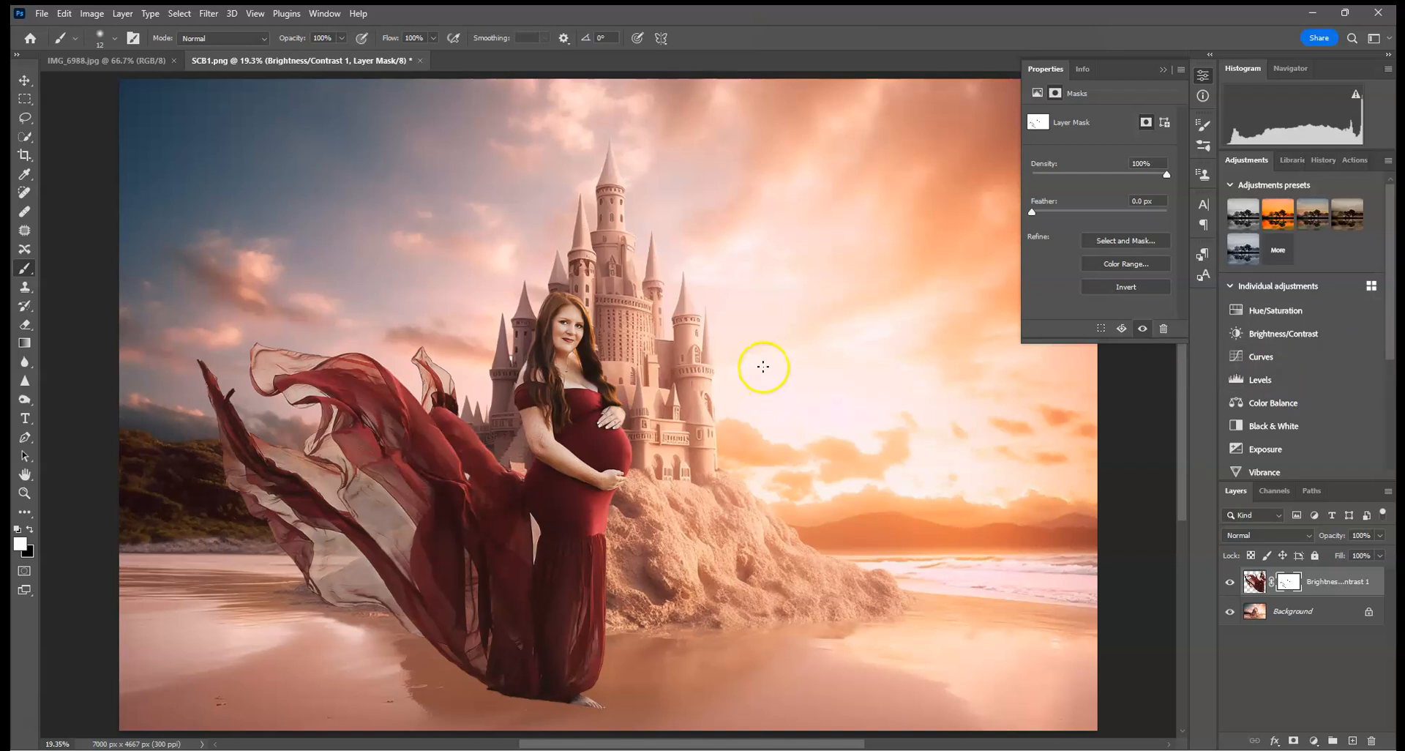
Set up the Dodge tool on the woman's layer image with a 401 px soft brush and the Highlights range.
click(1253, 582)
click(24, 400)
right_click(24, 399)
click(62, 400)
click(115, 38)
drag(172, 64, 151, 63)
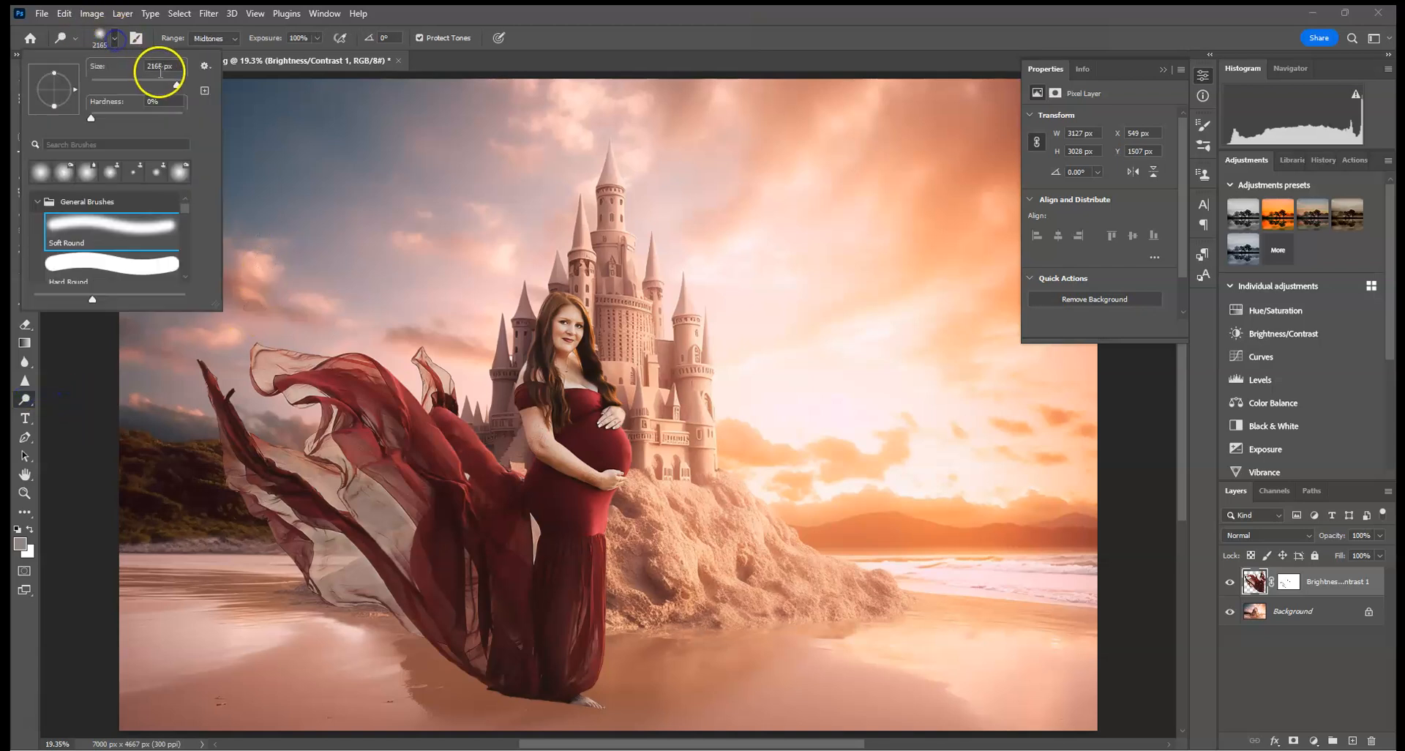
click(213, 38)
click(207, 73)
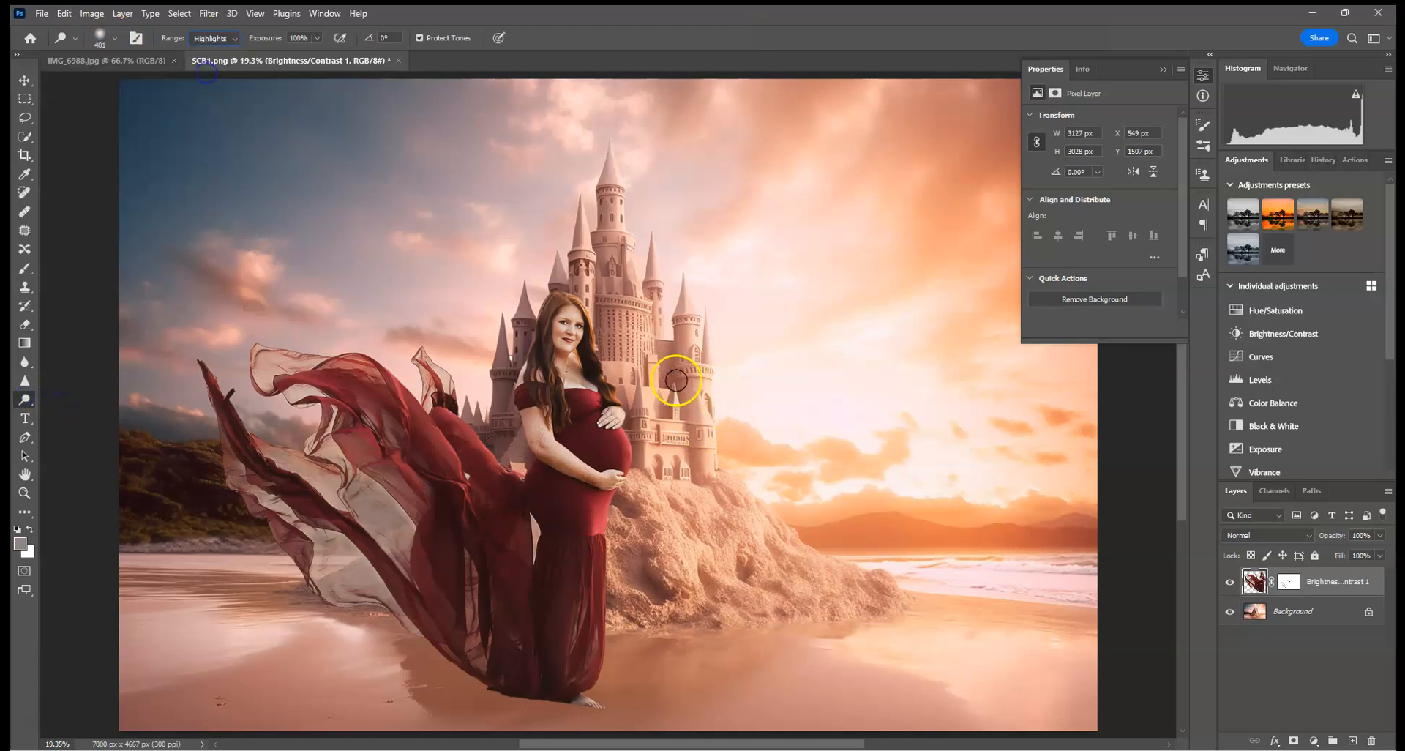
Lower the Dodge exposure to 28% and brighten the highlights on the woman and her dress.
click(65, 13)
click(65, 13)
drag(316, 43, 282, 51)
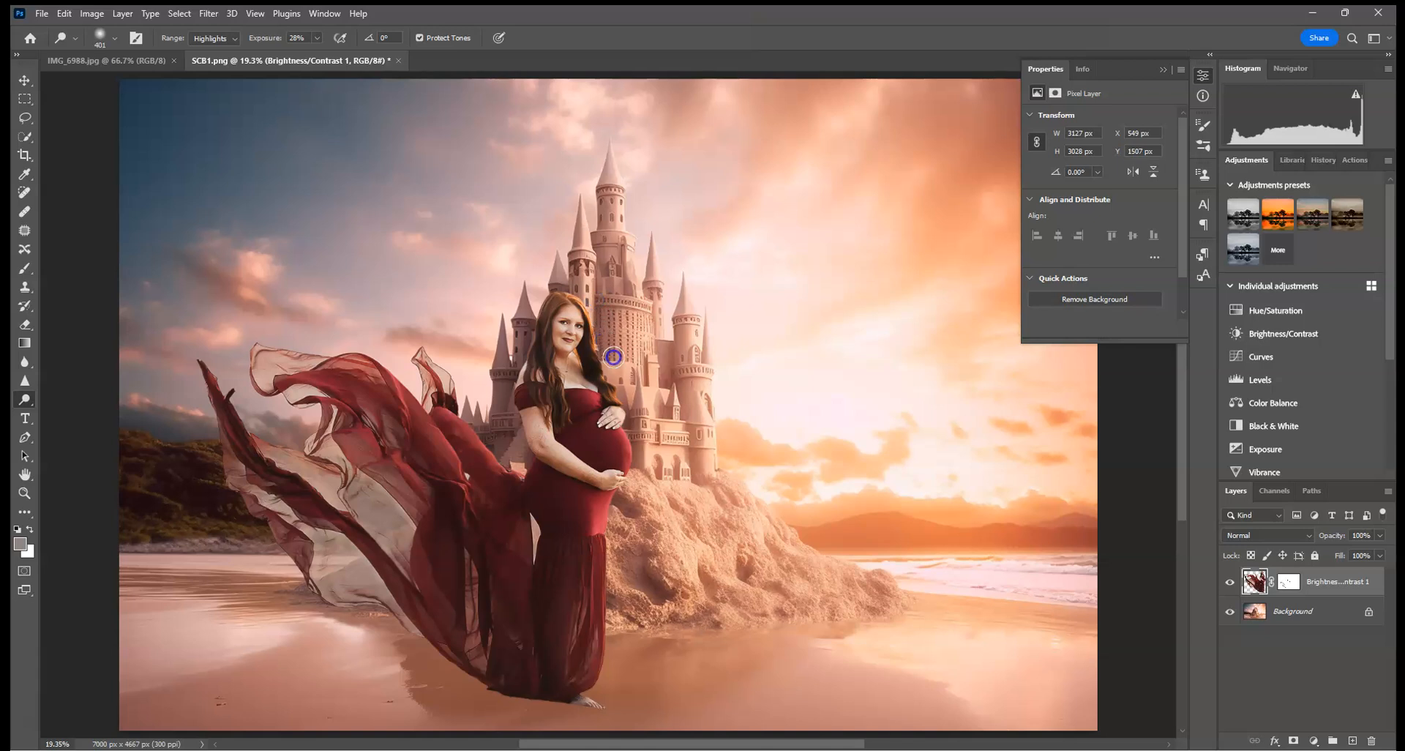
mouse_move(647, 480)
mouse_down()
mouse_move(630, 530)
mouse_move(607, 514)
mouse_move(621, 637)
mouse_up()
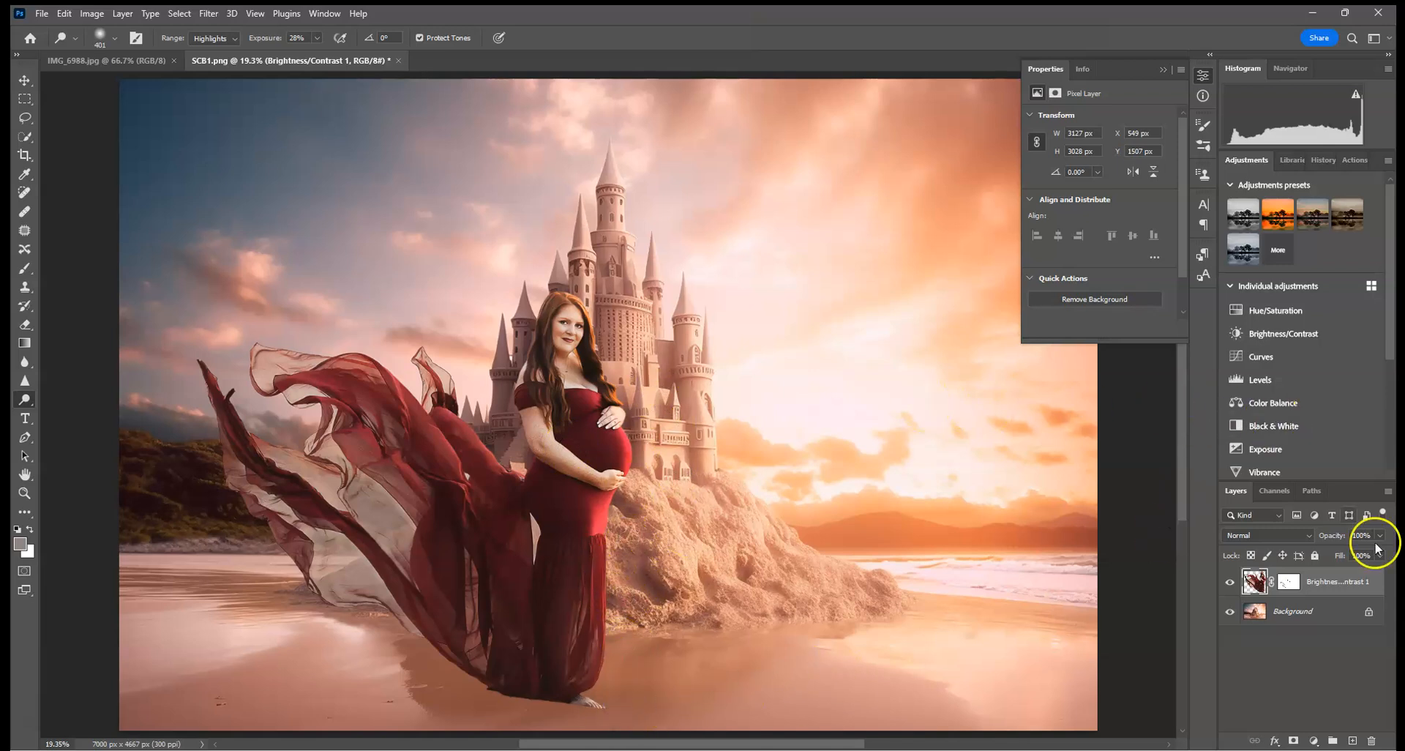
click(1324, 615)
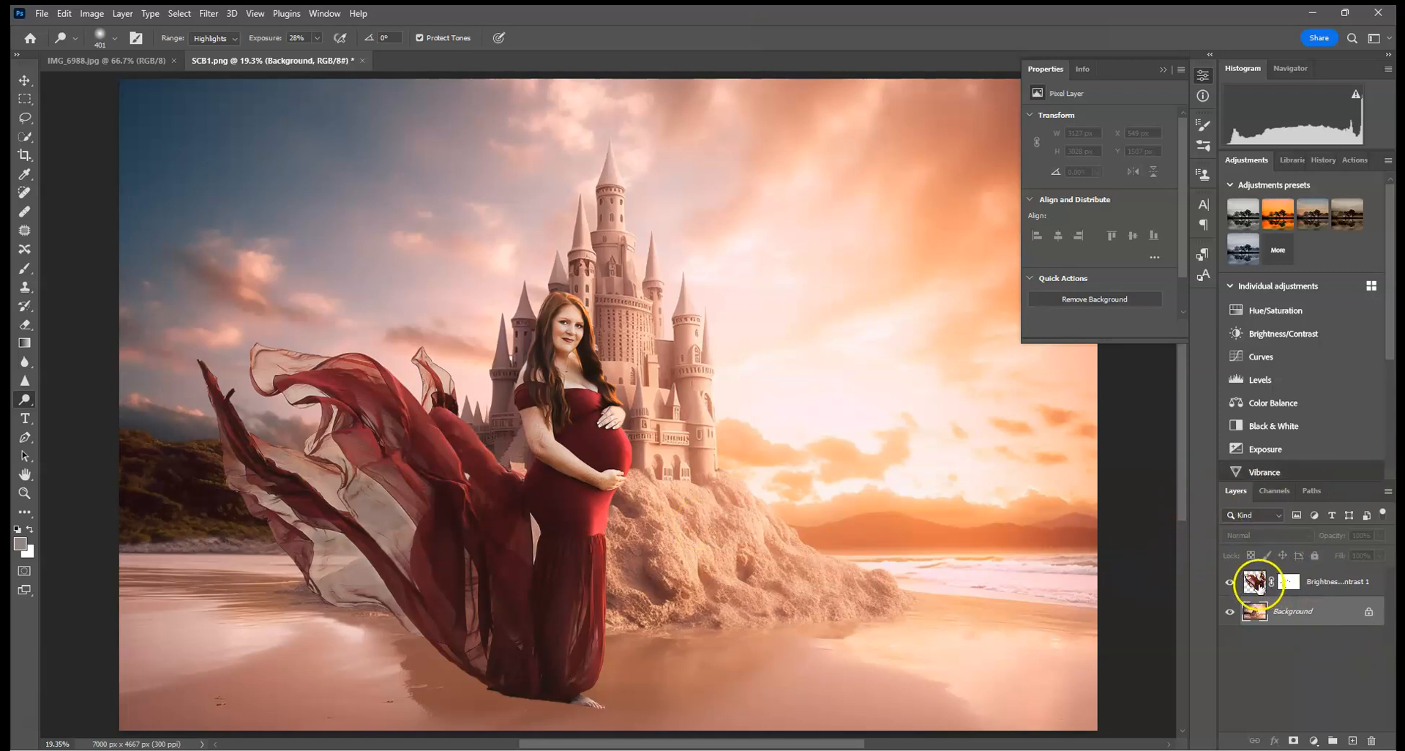
click(1254, 583)
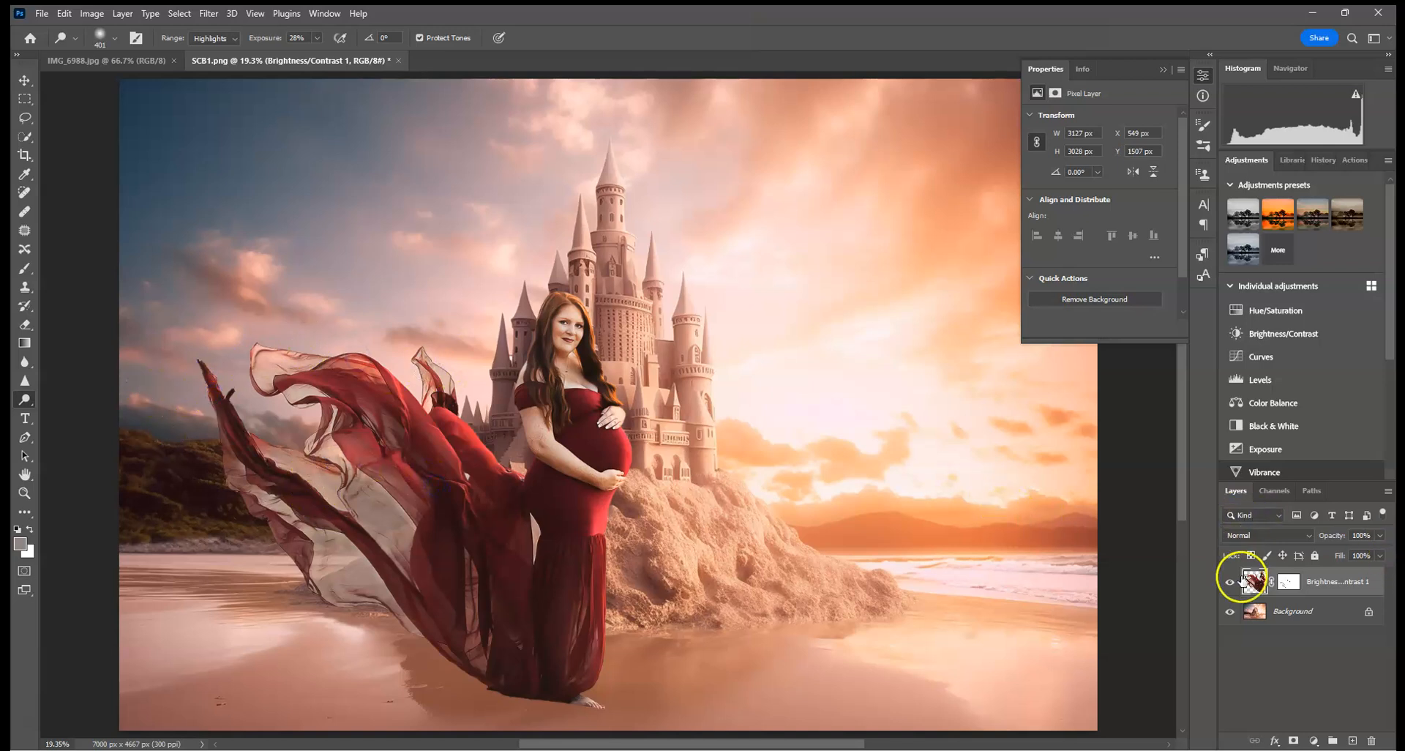
Add a new layer directly above the background and set its blend mode to Multiply.
click(1334, 615)
click(1350, 741)
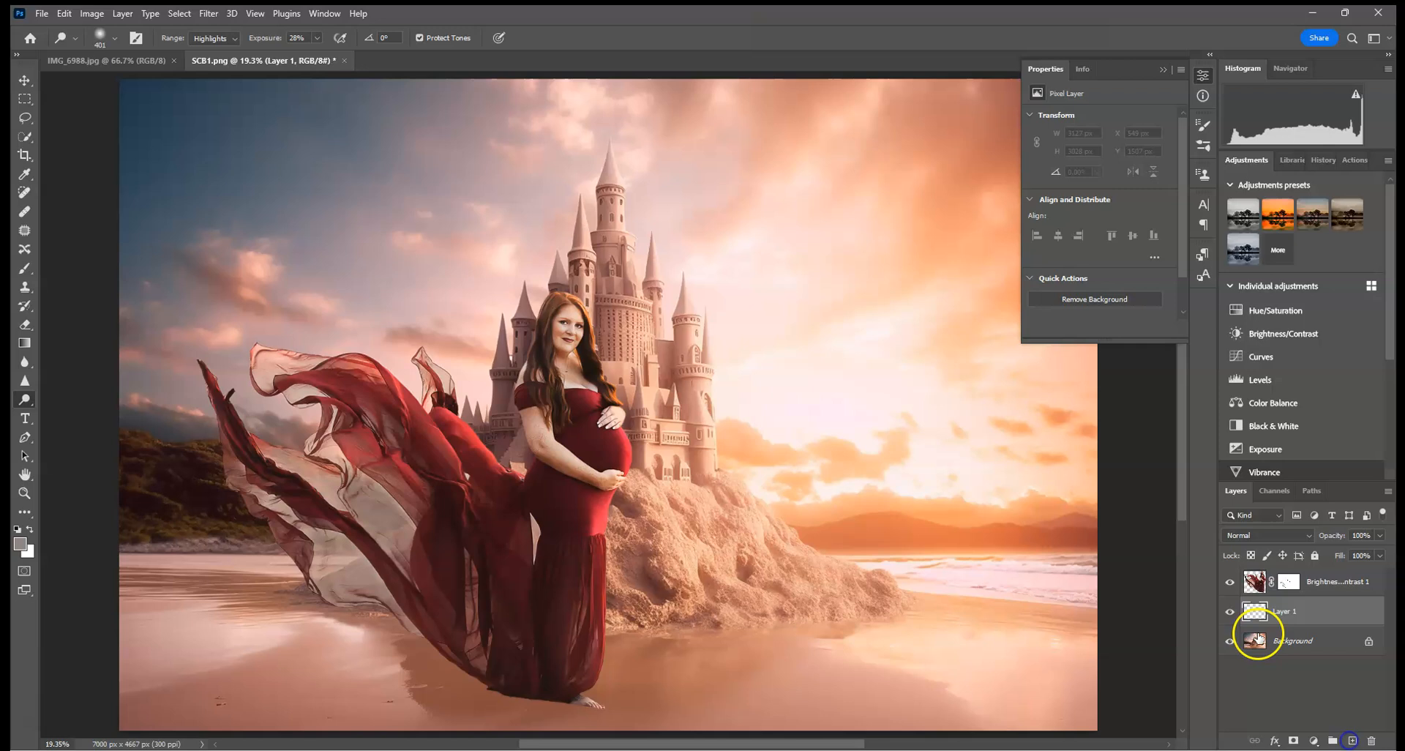
click(1271, 535)
click(1243, 438)
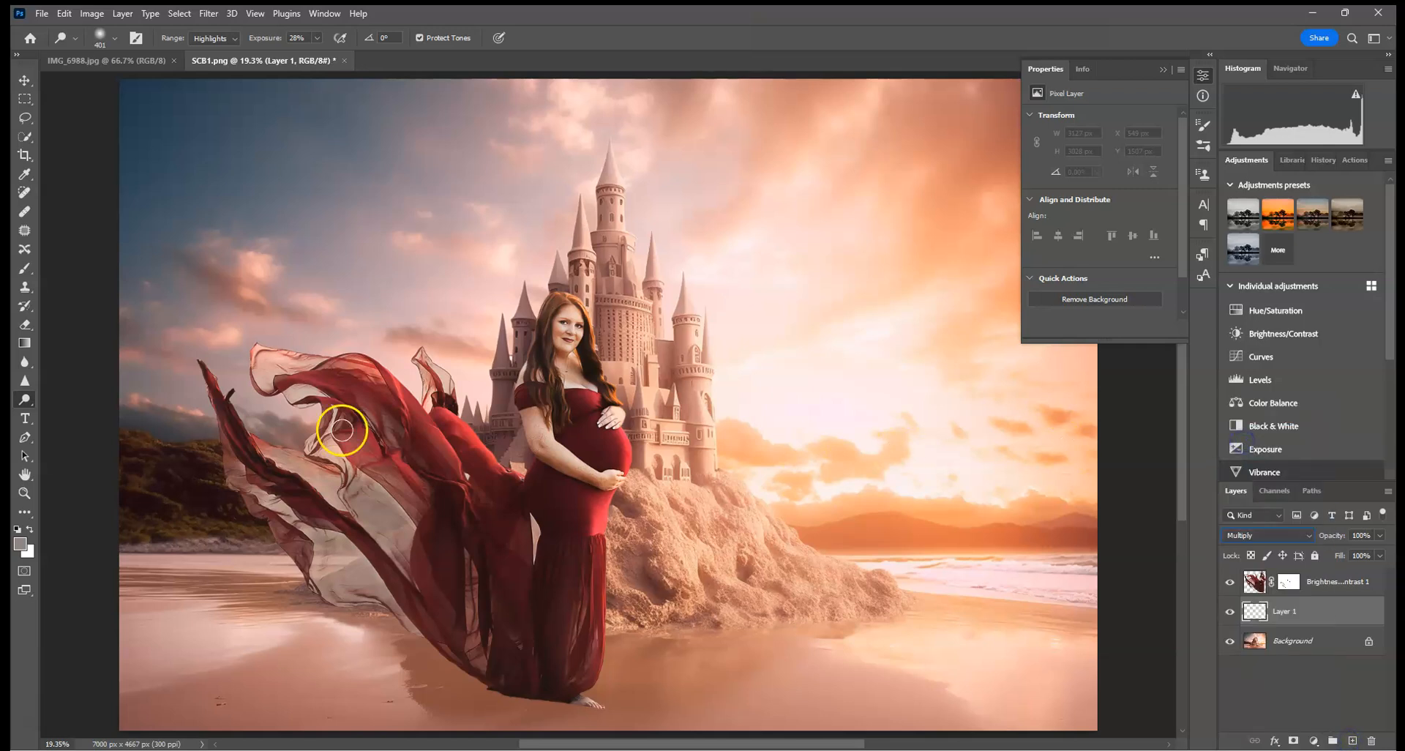
Switch to the Brush tool and set the soft round brush size to 199 px.
click(25, 267)
click(108, 40)
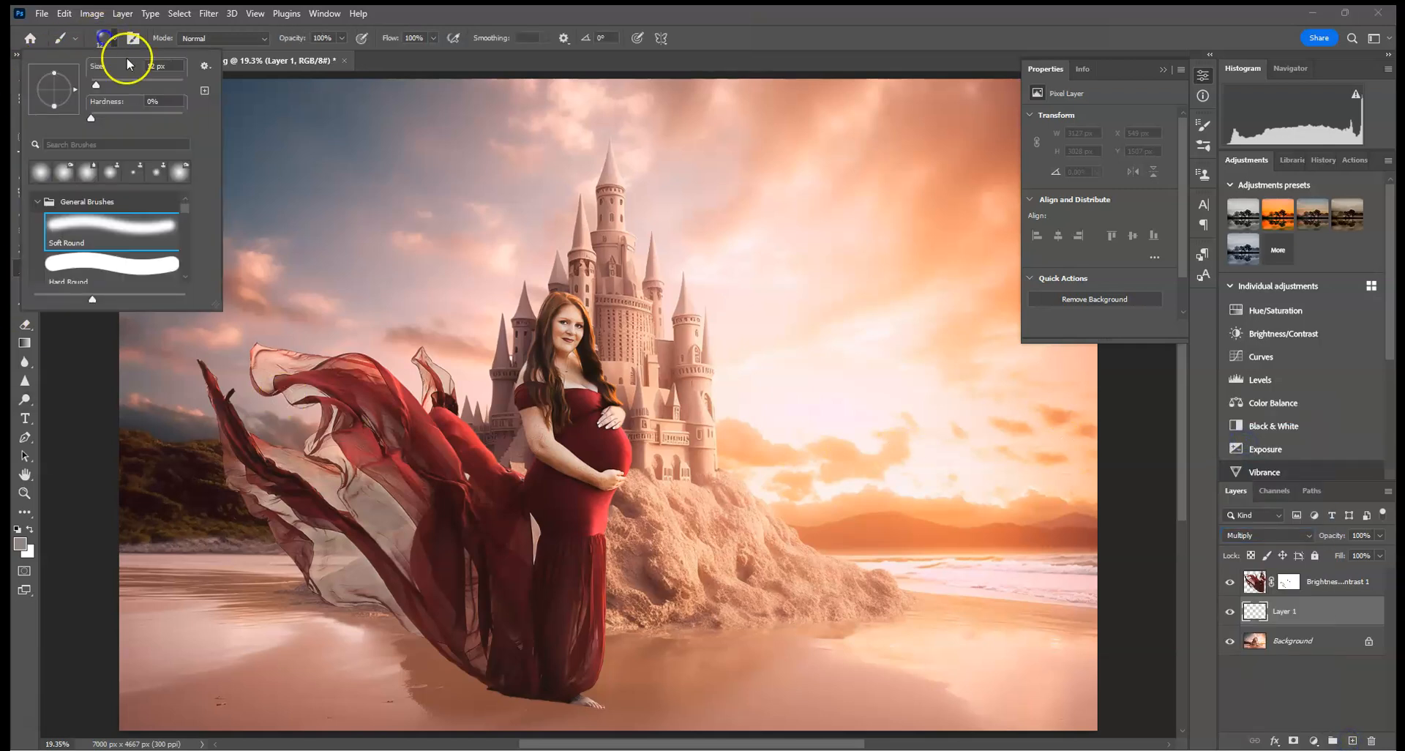
click(160, 86)
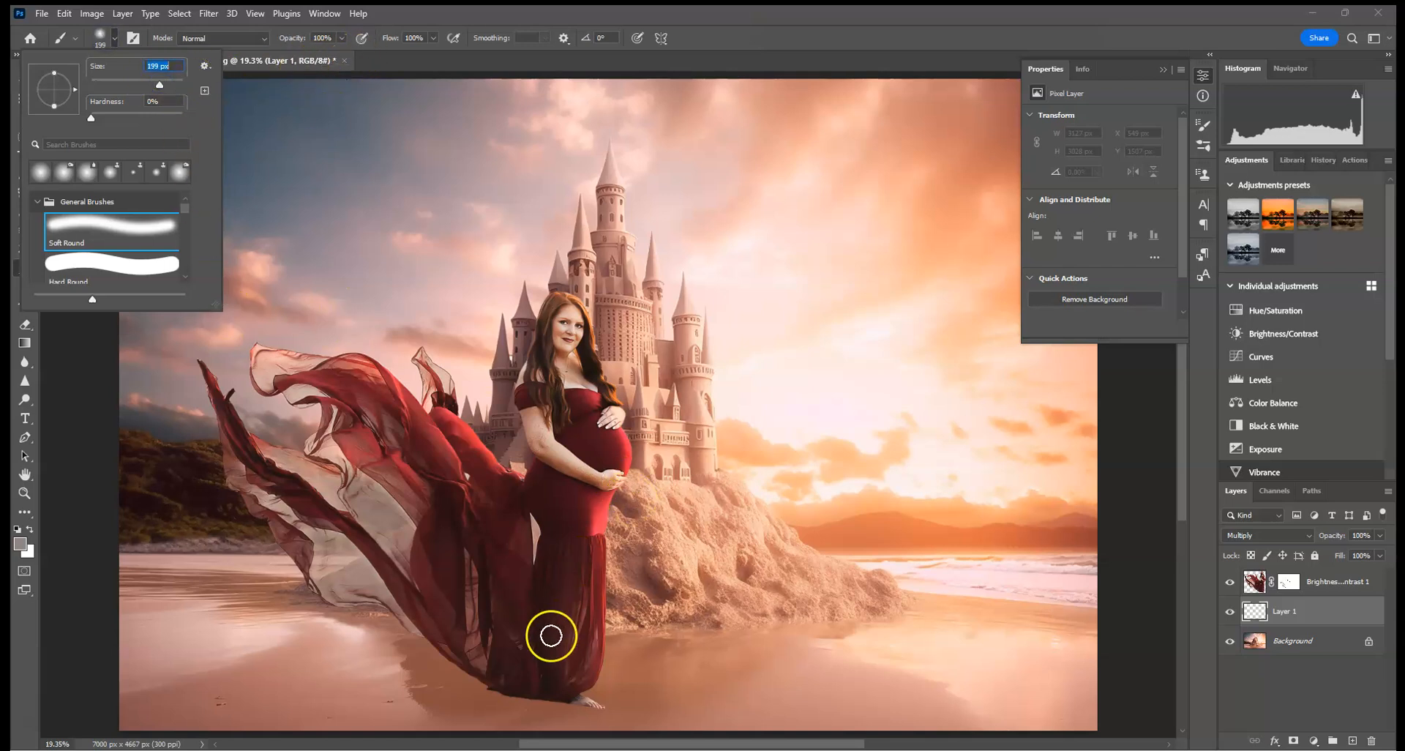
Paint a ground shadow in a brown sampled from the beach, from the woman's feet across the sand, and reduce its layer opacity to 65%.
alt+click(280, 598)
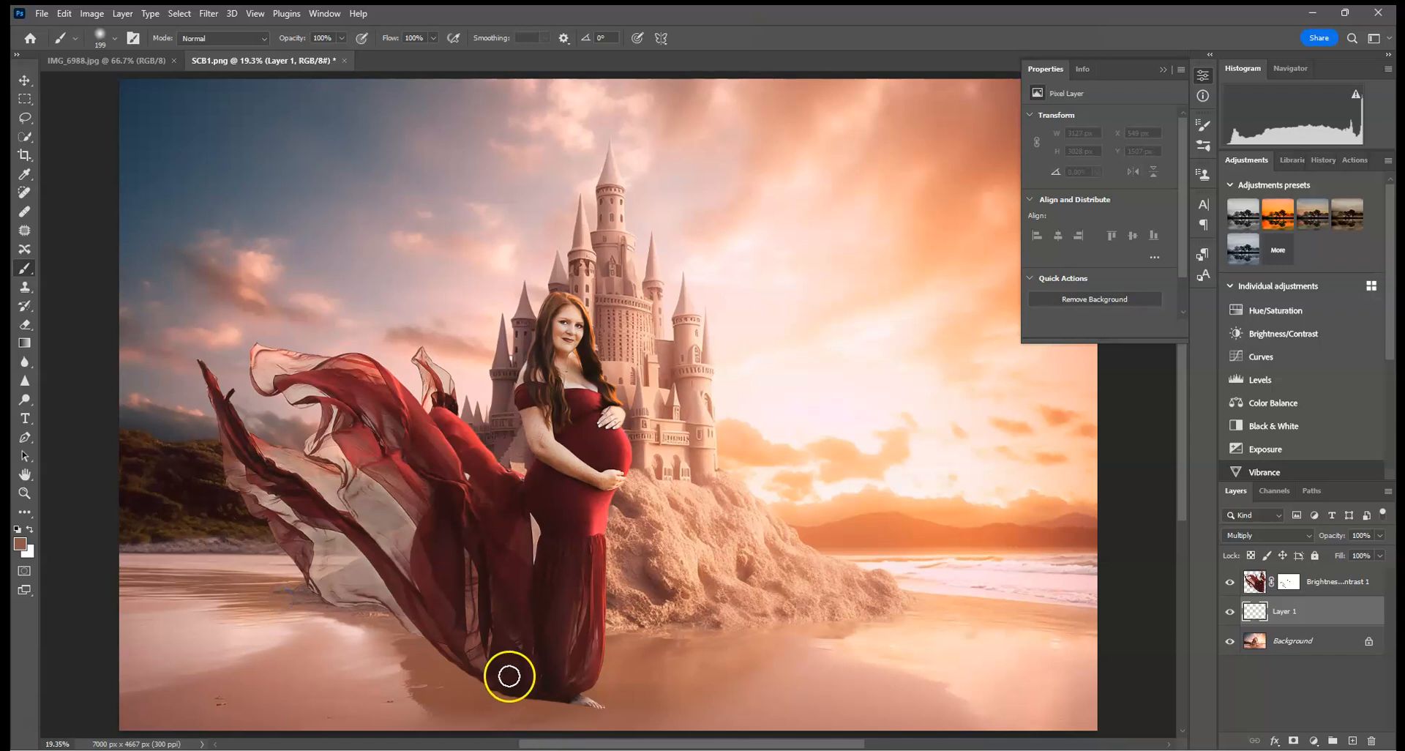
mouse_move(563, 695)
mouse_down()
mouse_move(88, 687)
mouse_move(471, 680)
mouse_move(116, 688)
mouse_move(543, 693)
mouse_move(131, 665)
mouse_up()
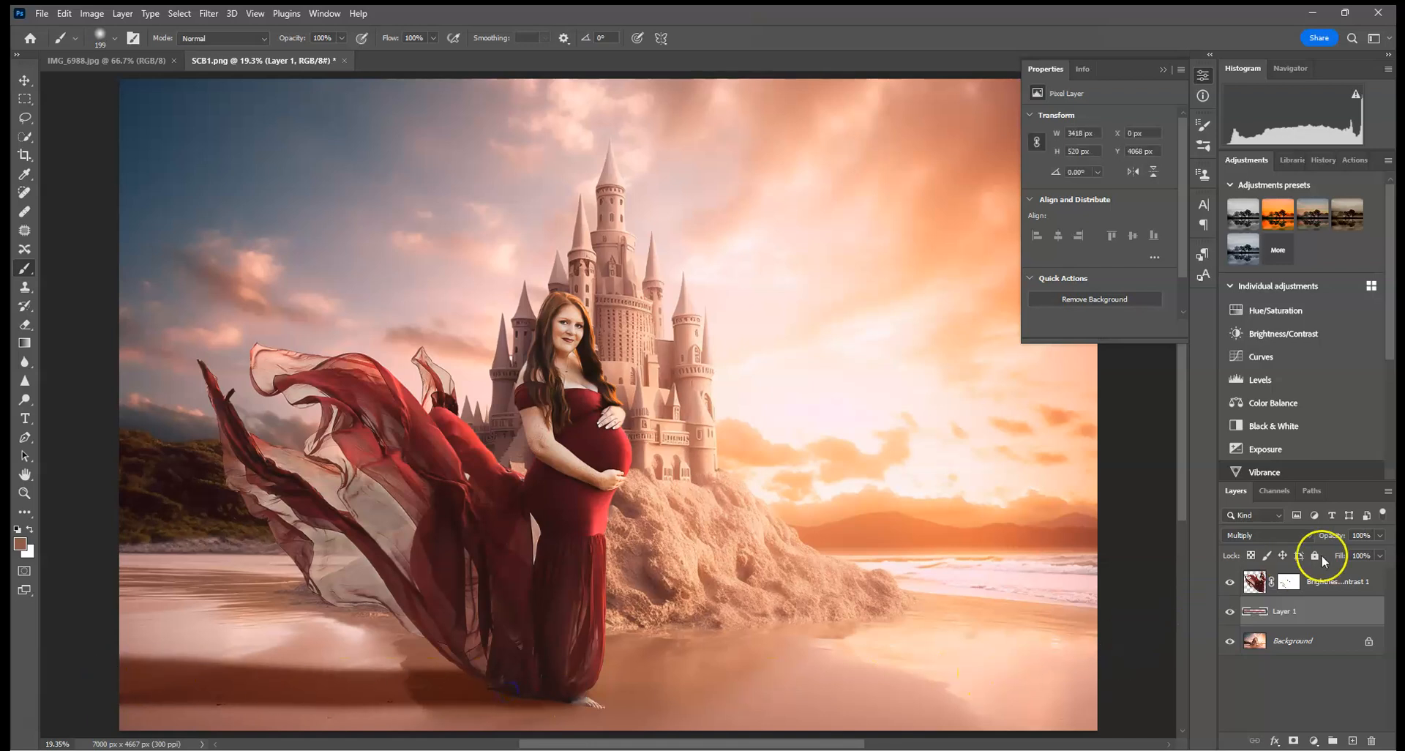
click(1380, 535)
drag(1361, 558, 1360, 558)
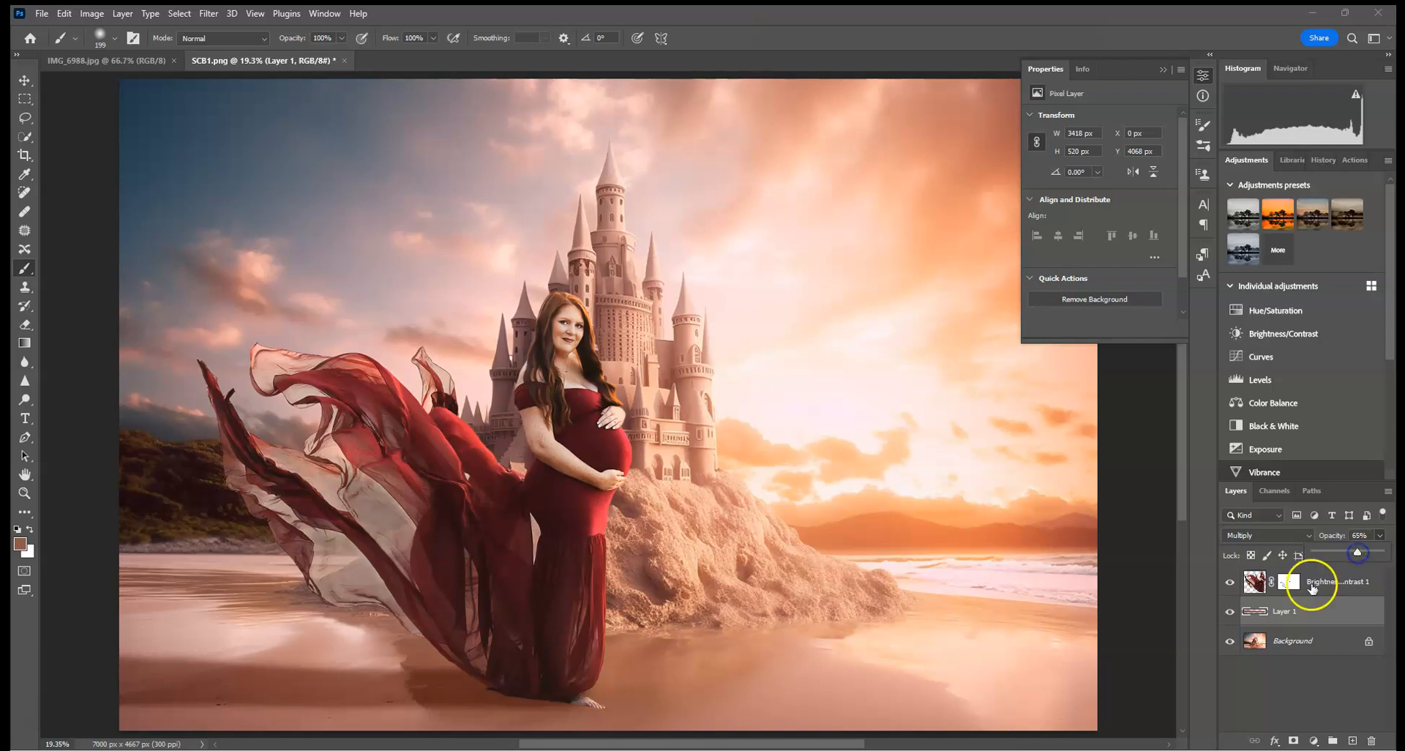
Add a layer mask to the shadow layer and set up a black 495 px soft brush at 30% opacity.
click(1292, 740)
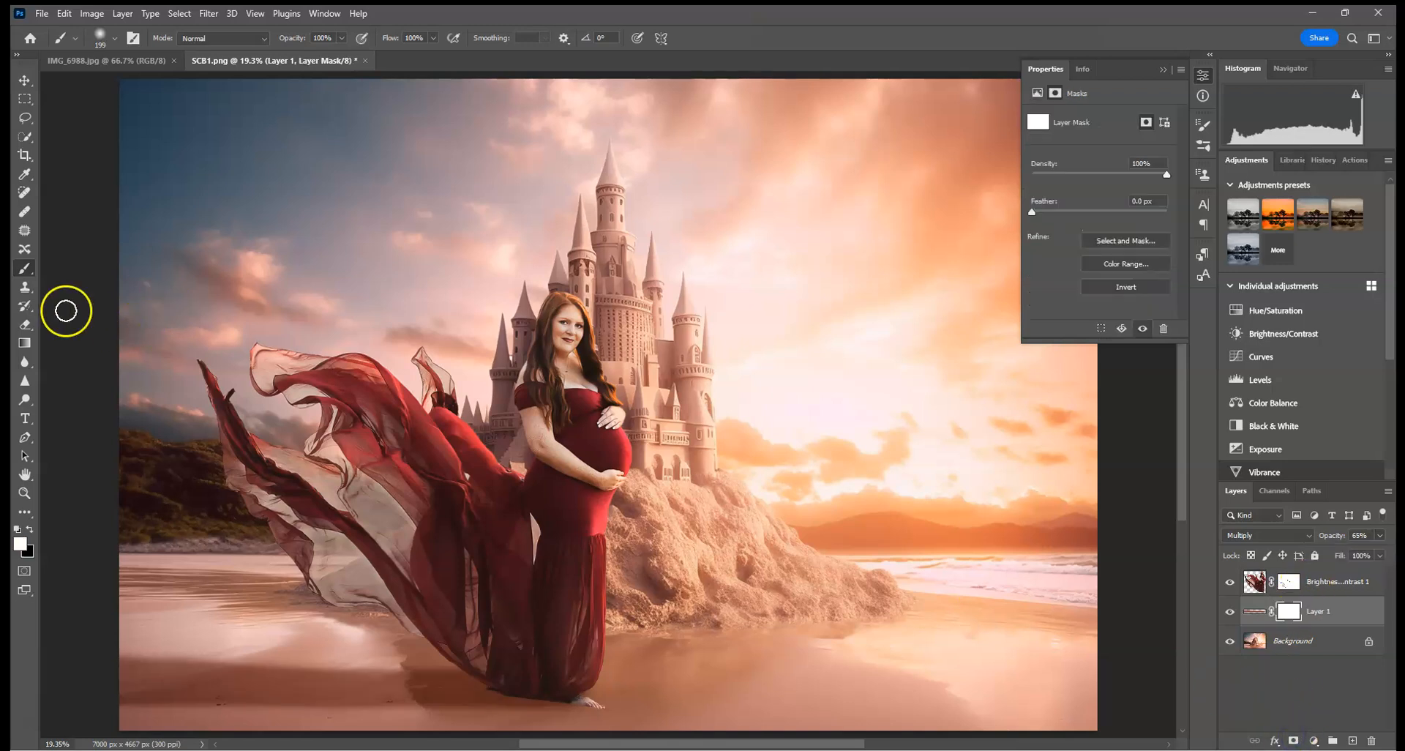
click(110, 36)
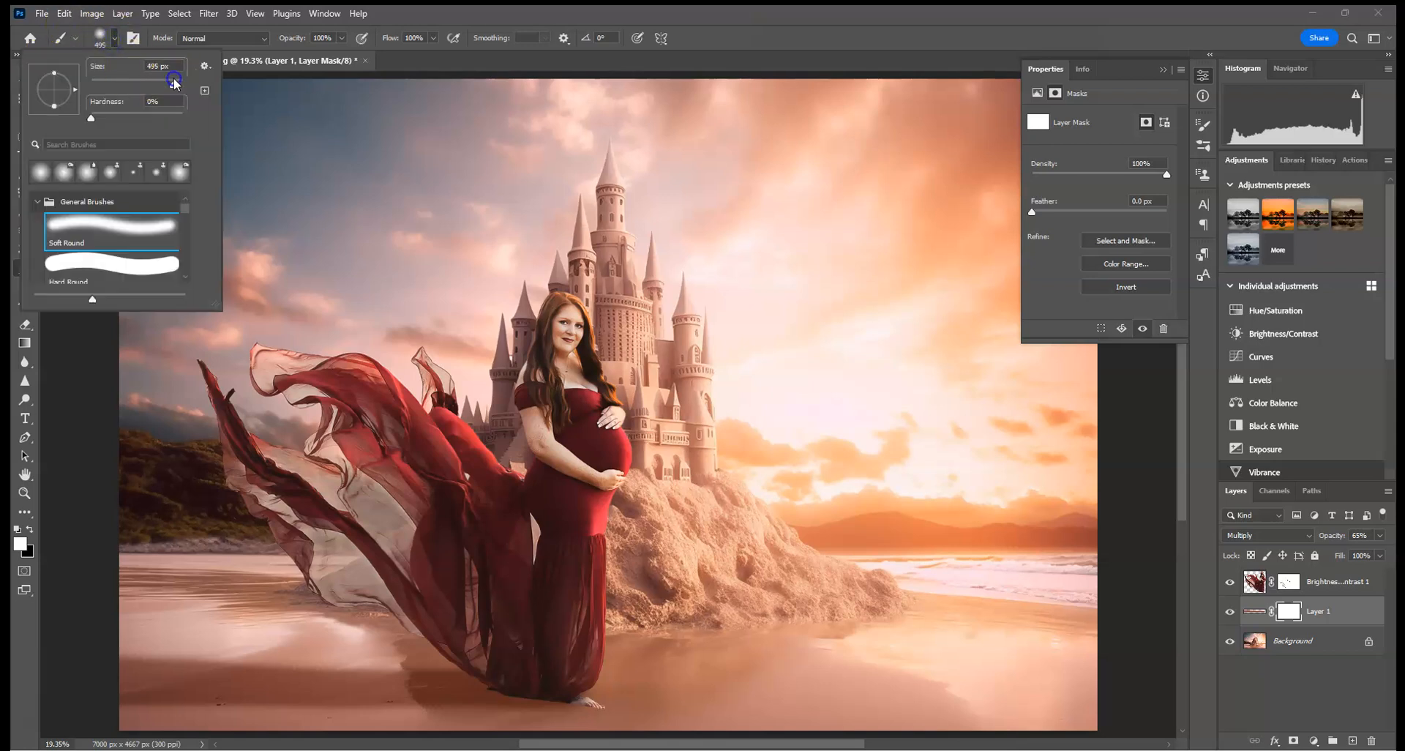
click(29, 528)
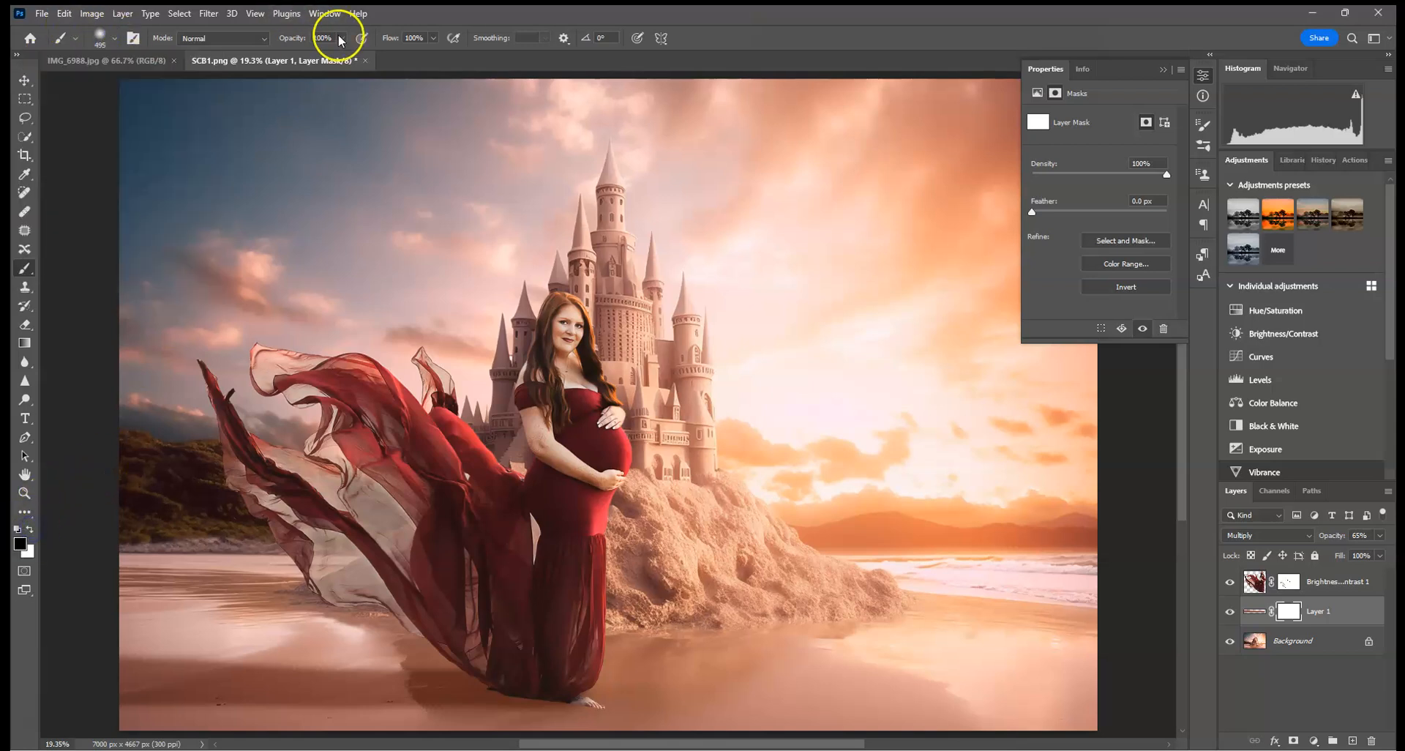
text(3)
Paint on the shadow layer's mask to soften and fade the shadow's edges on the sand around the dress.
mouse_move(121, 661)
mouse_down()
mouse_move(223, 633)
mouse_move(299, 657)
mouse_move(256, 659)
mouse_move(157, 718)
mouse_move(268, 717)
mouse_move(157, 737)
mouse_up()
drag(125, 679, 291, 720)
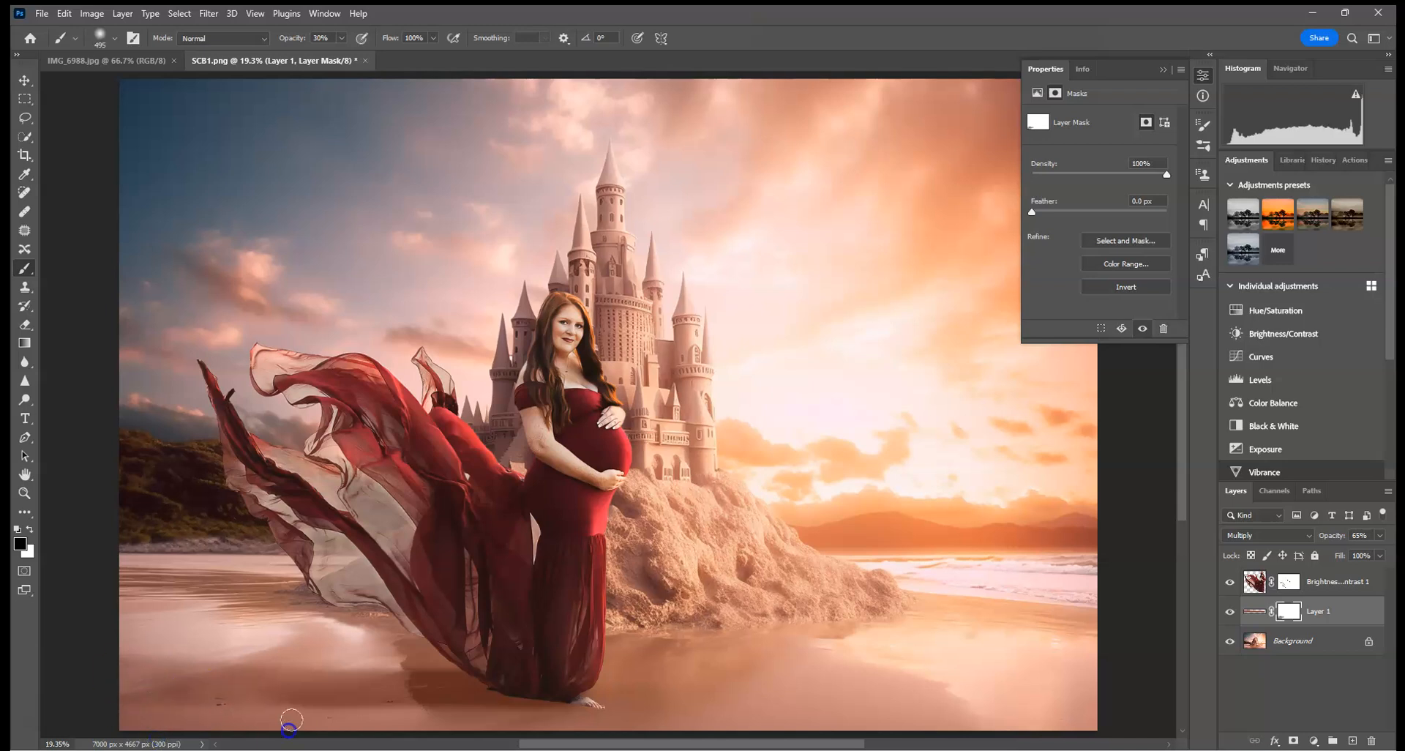
mouse_move(210, 696)
mouse_down()
mouse_move(347, 661)
mouse_move(188, 629)
mouse_move(156, 657)
mouse_up()
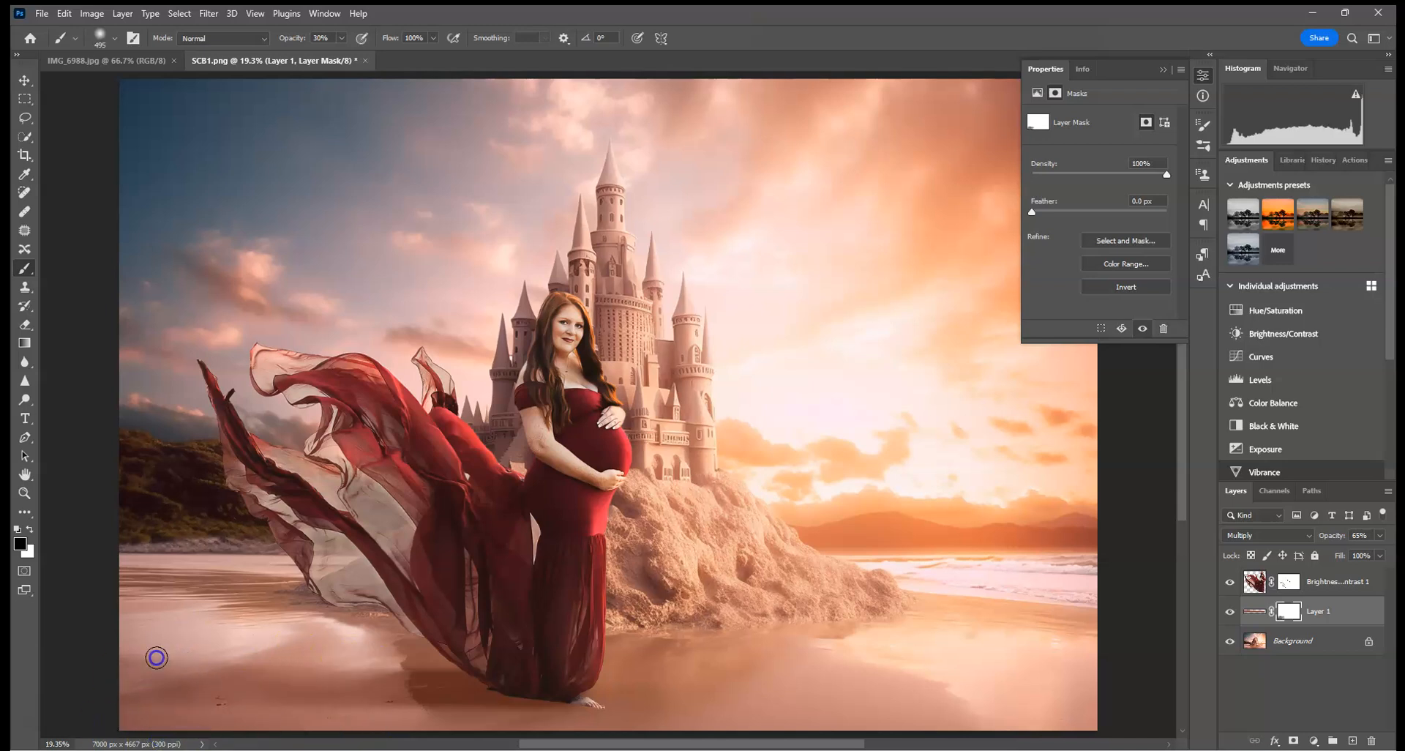
mouse_move(264, 671)
mouse_down()
mouse_move(287, 708)
mouse_move(339, 708)
mouse_move(368, 727)
mouse_move(351, 655)
mouse_move(275, 681)
mouse_move(275, 711)
mouse_up()
click(417, 731)
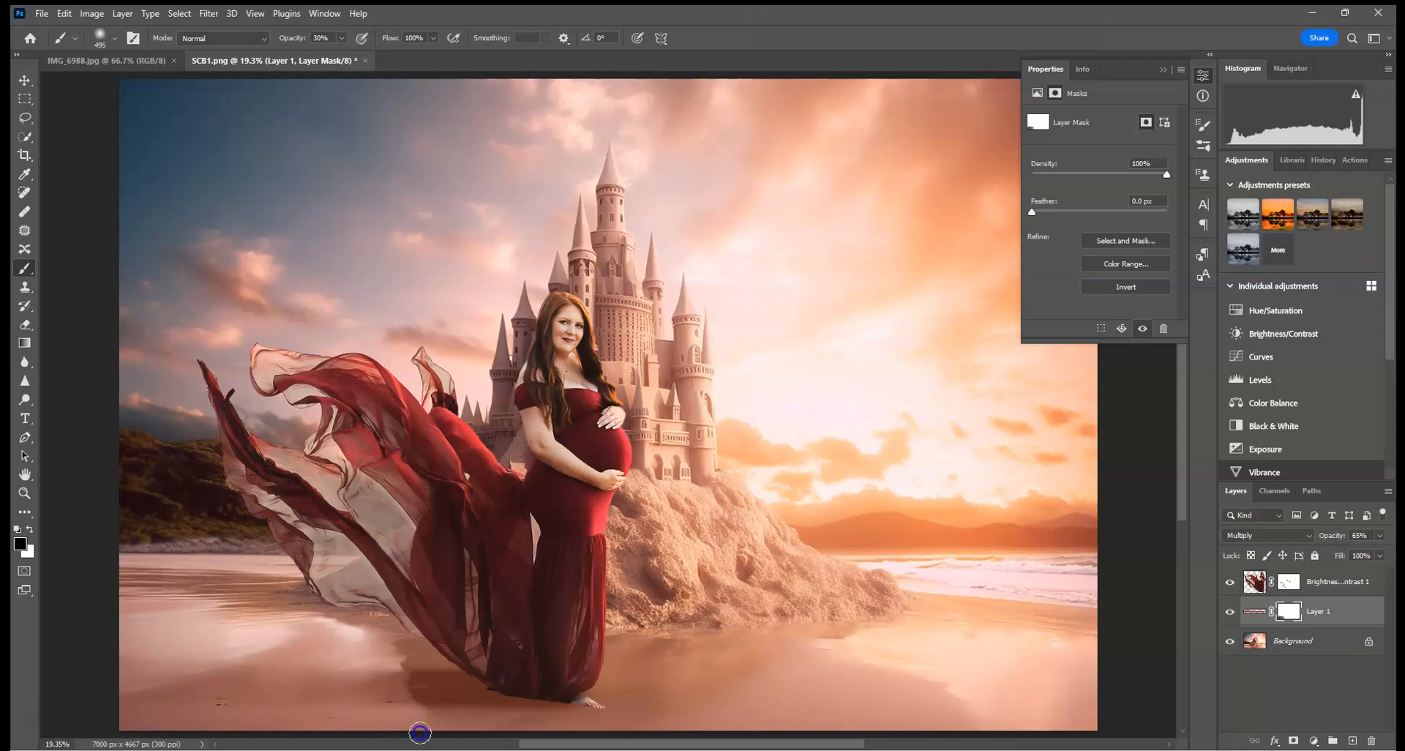
drag(468, 635, 483, 652)
click(402, 637)
drag(482, 704, 542, 723)
drag(455, 736, 409, 734)
drag(443, 651, 395, 659)
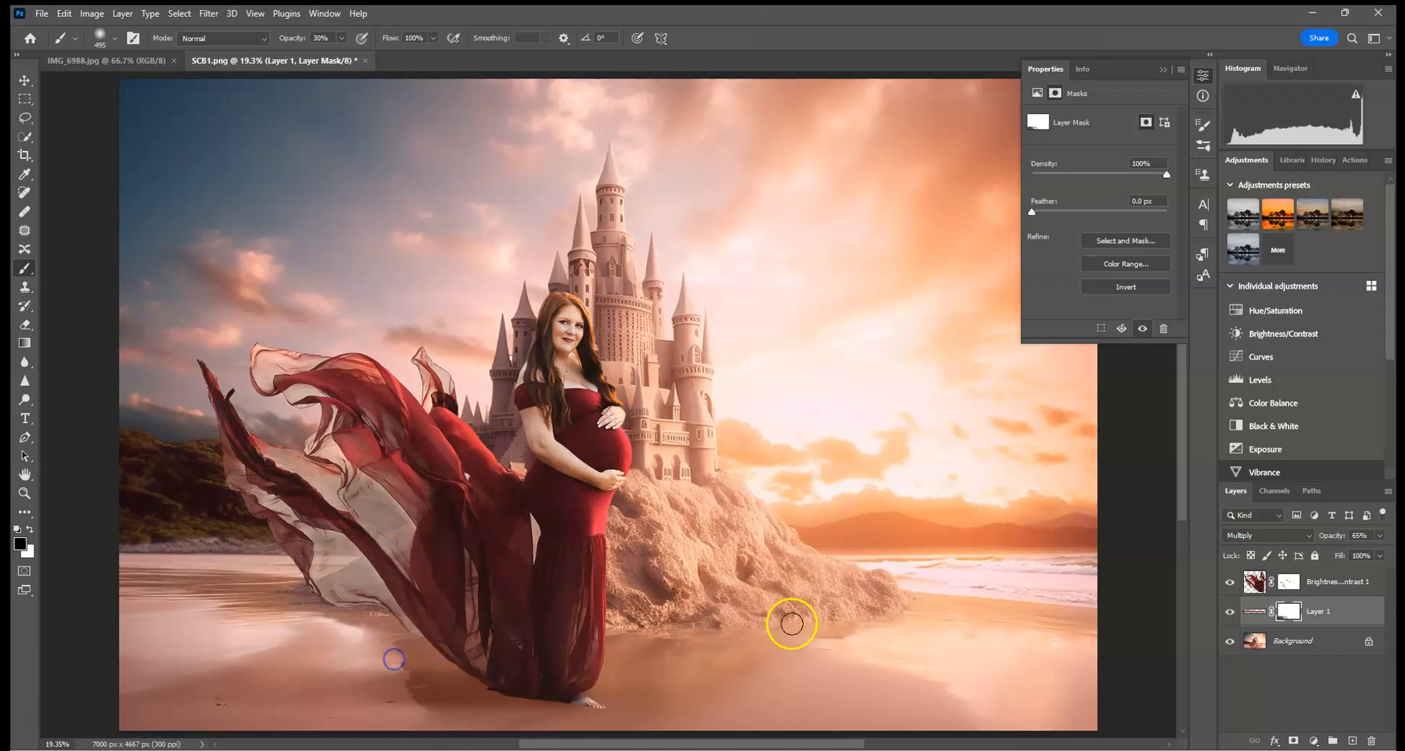
click(410, 721)
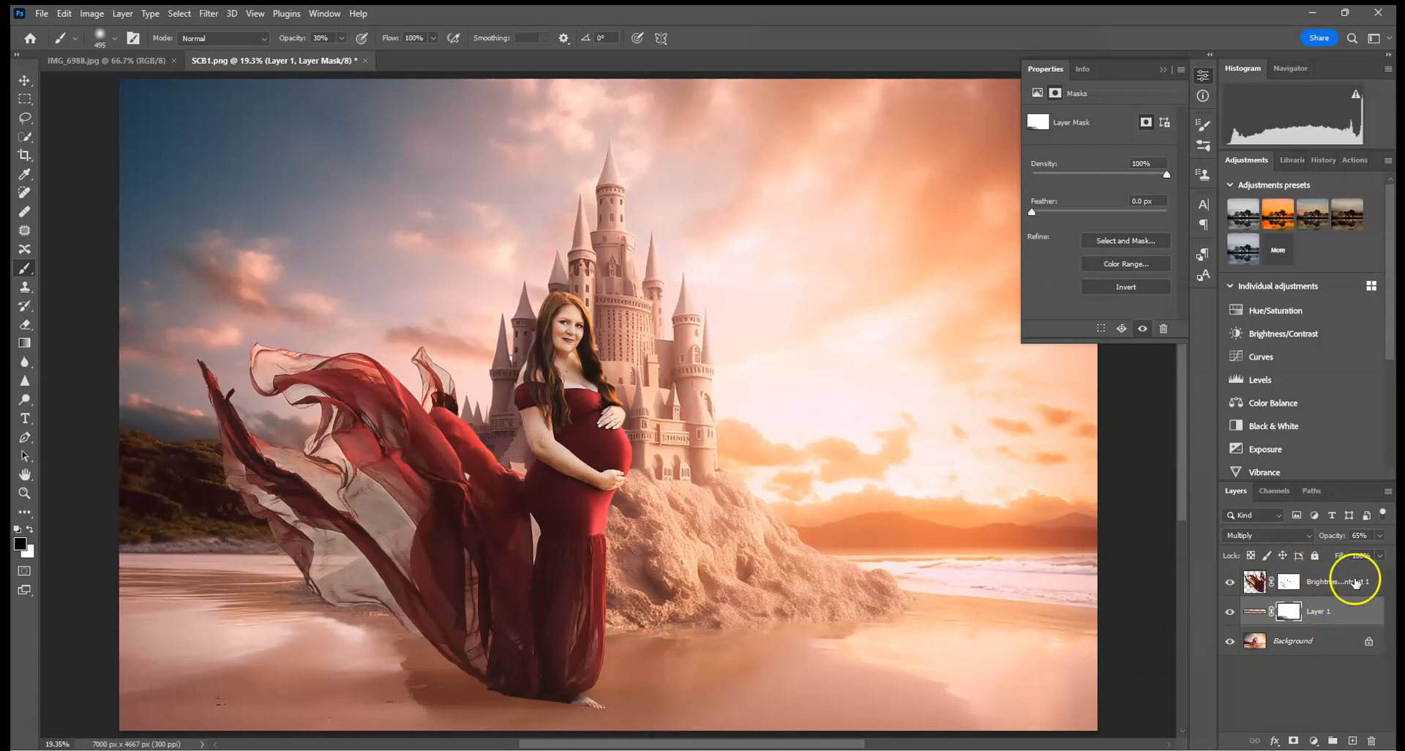
Add another new layer directly above the background and set its blend mode to Multiply.
click(1341, 645)
click(1350, 741)
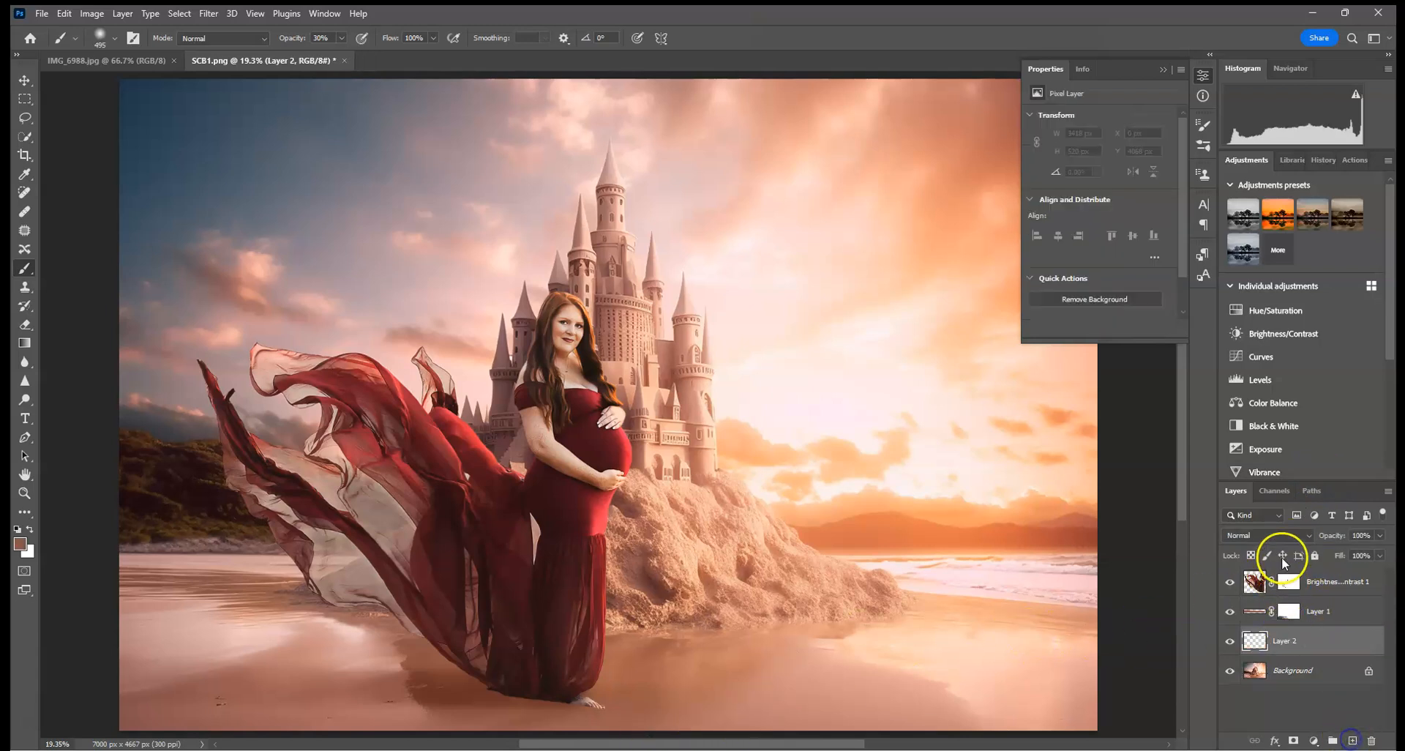
click(1265, 534)
click(1256, 444)
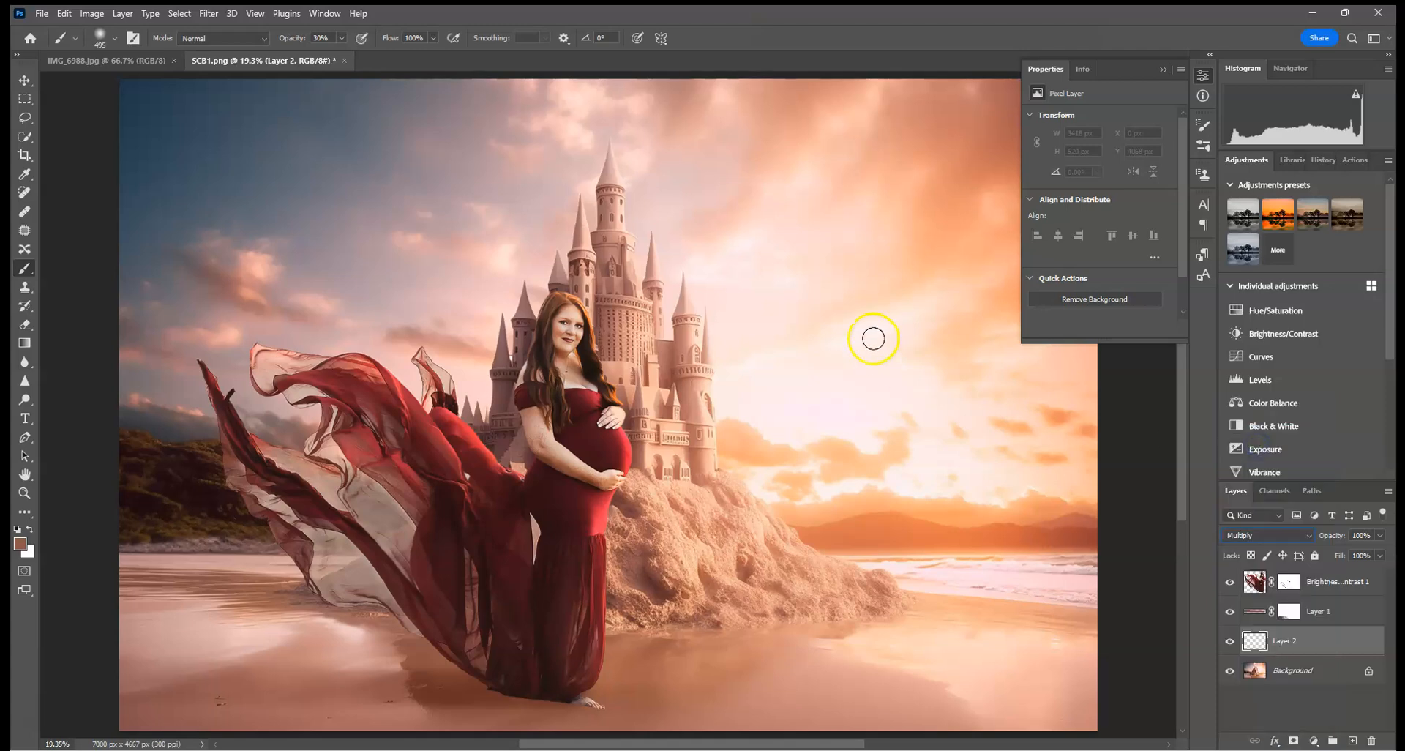
Paint a thin contact shadow along the dress hem beside the foot with a 21 px soft brush.
key(ctrl+plus)
key(ctrl+plus)
key(ctrl+plus)
key(ctrl+plus)
key(ctrl+plus)
key(ctrl+plus)
key(space)
drag(872, 337, 785, 375)
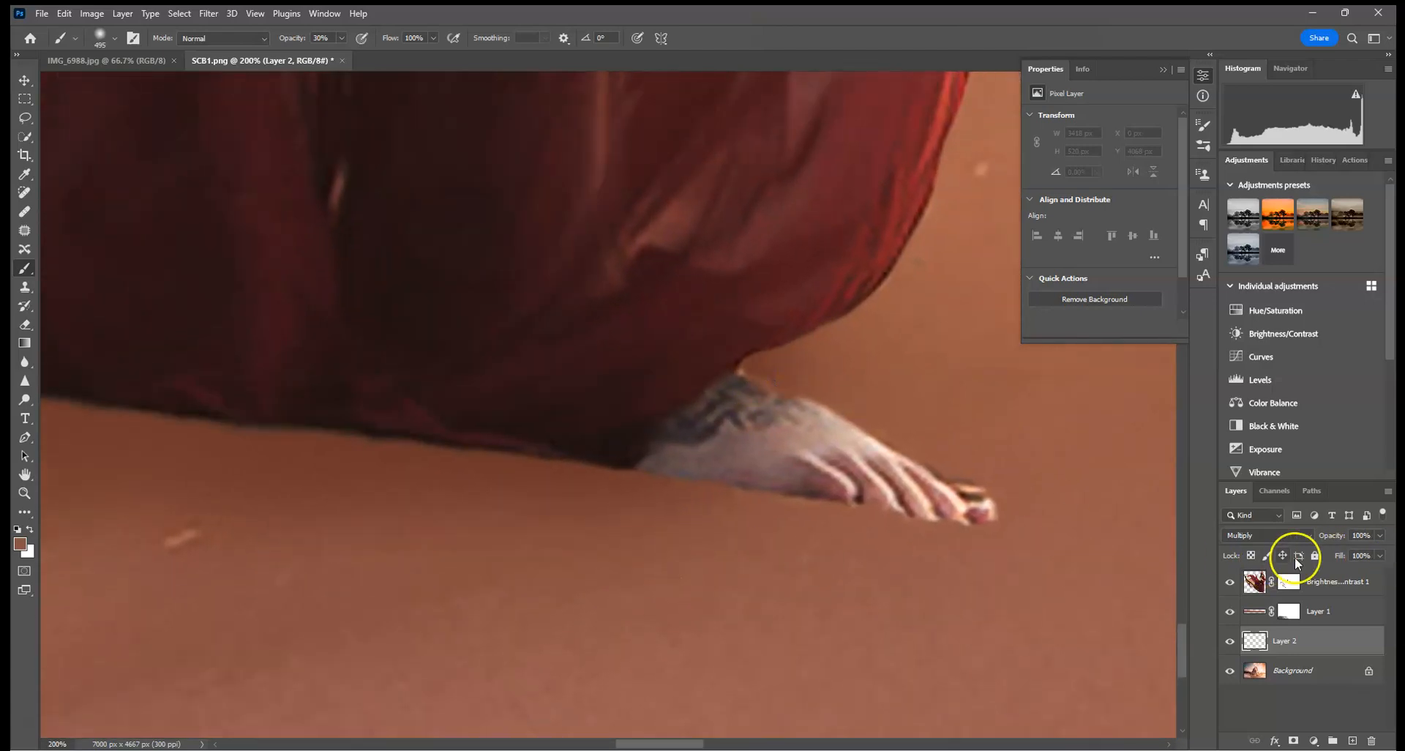
click(104, 36)
drag(115, 86, 115, 85)
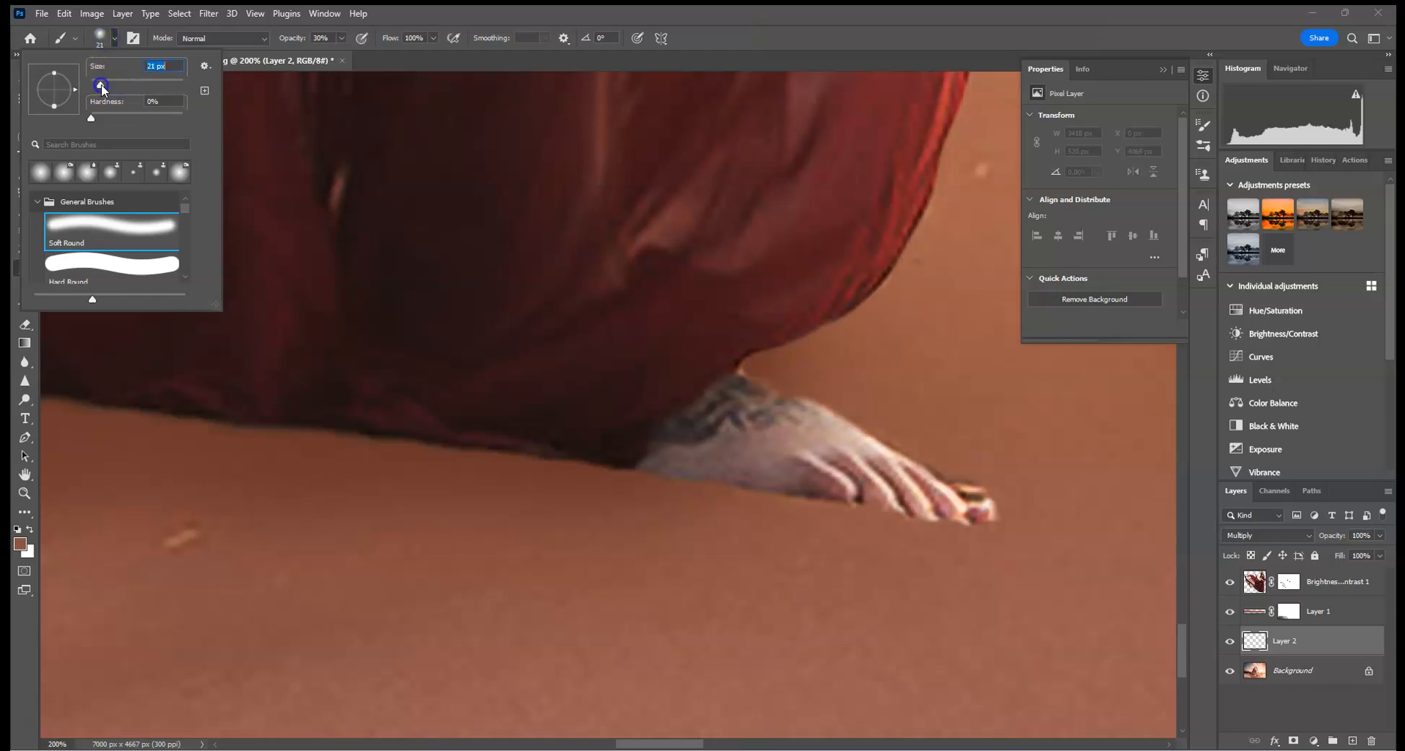
mouse_move(526, 451)
mouse_down()
mouse_move(654, 456)
mouse_move(516, 454)
mouse_move(624, 464)
mouse_up()
mouse_move(475, 450)
mouse_down()
mouse_move(617, 454)
mouse_move(276, 425)
mouse_move(464, 431)
mouse_move(163, 418)
mouse_move(356, 427)
mouse_up()
Widen the contact shadow along the dress hem with a 66 px brush and lower its layer opacity to 54%.
click(103, 37)
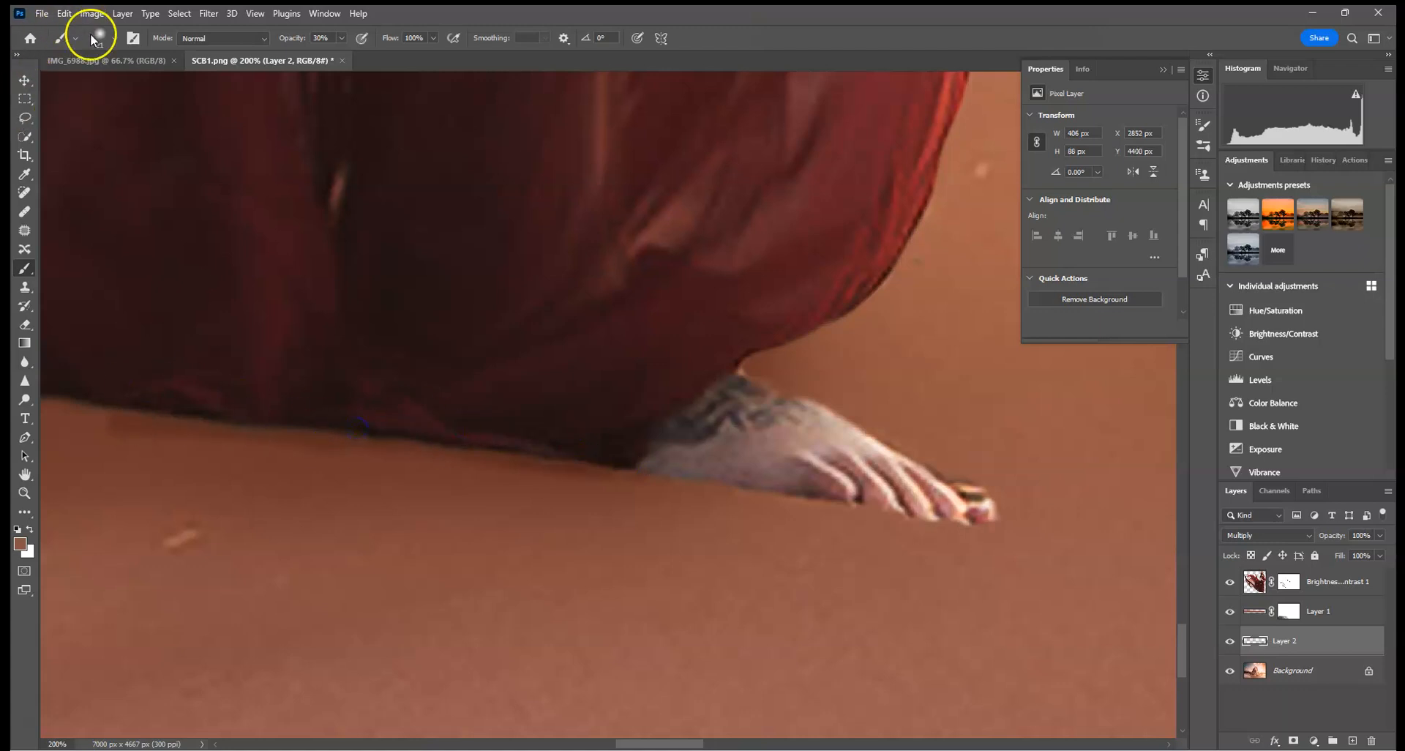
click(112, 94)
click(544, 429)
mouse_move(544, 430)
mouse_down()
mouse_move(621, 439)
mouse_move(335, 400)
mouse_move(305, 412)
mouse_up()
mouse_move(305, 412)
mouse_down()
mouse_move(826, 433)
mouse_move(615, 407)
mouse_move(291, 302)
mouse_move(320, 286)
mouse_move(349, 344)
mouse_move(597, 425)
mouse_move(639, 412)
mouse_move(537, 389)
mouse_move(947, 459)
mouse_up()
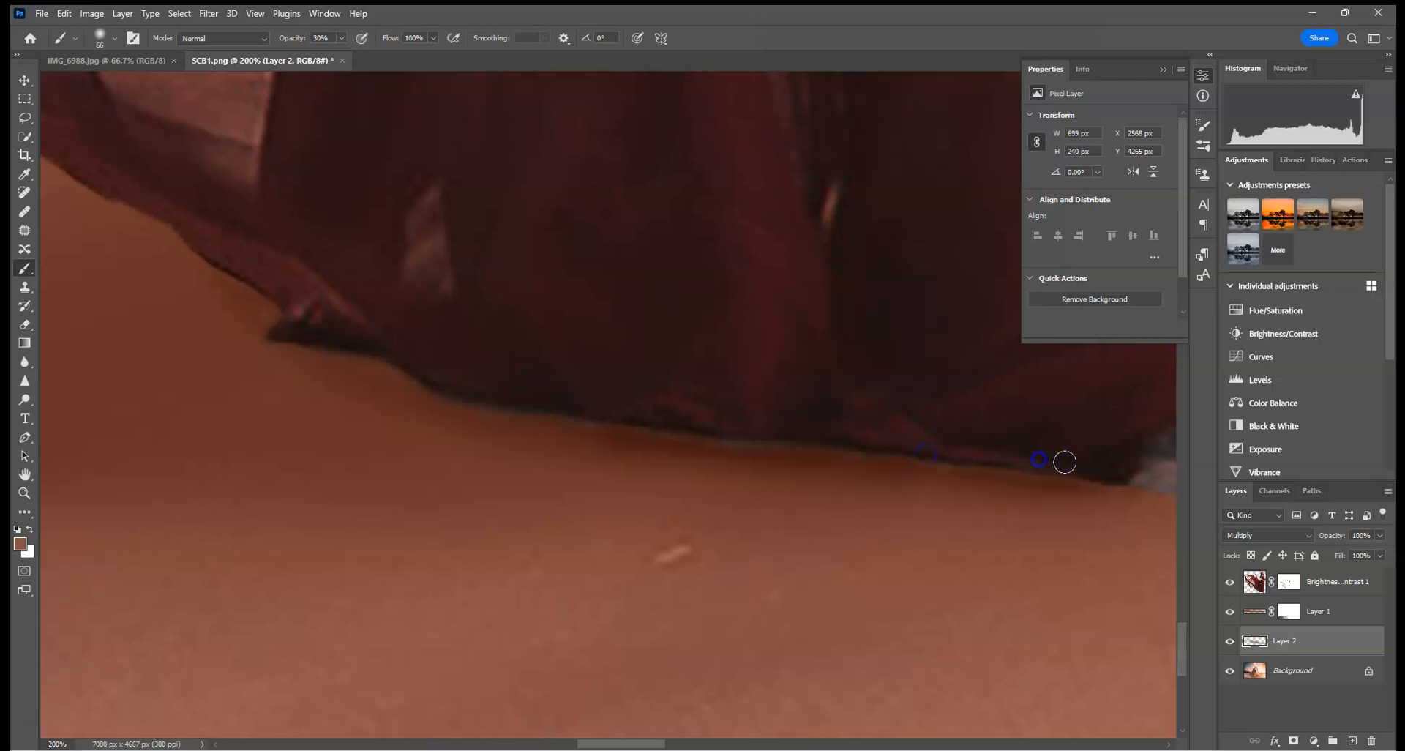
key(ctrl+0)
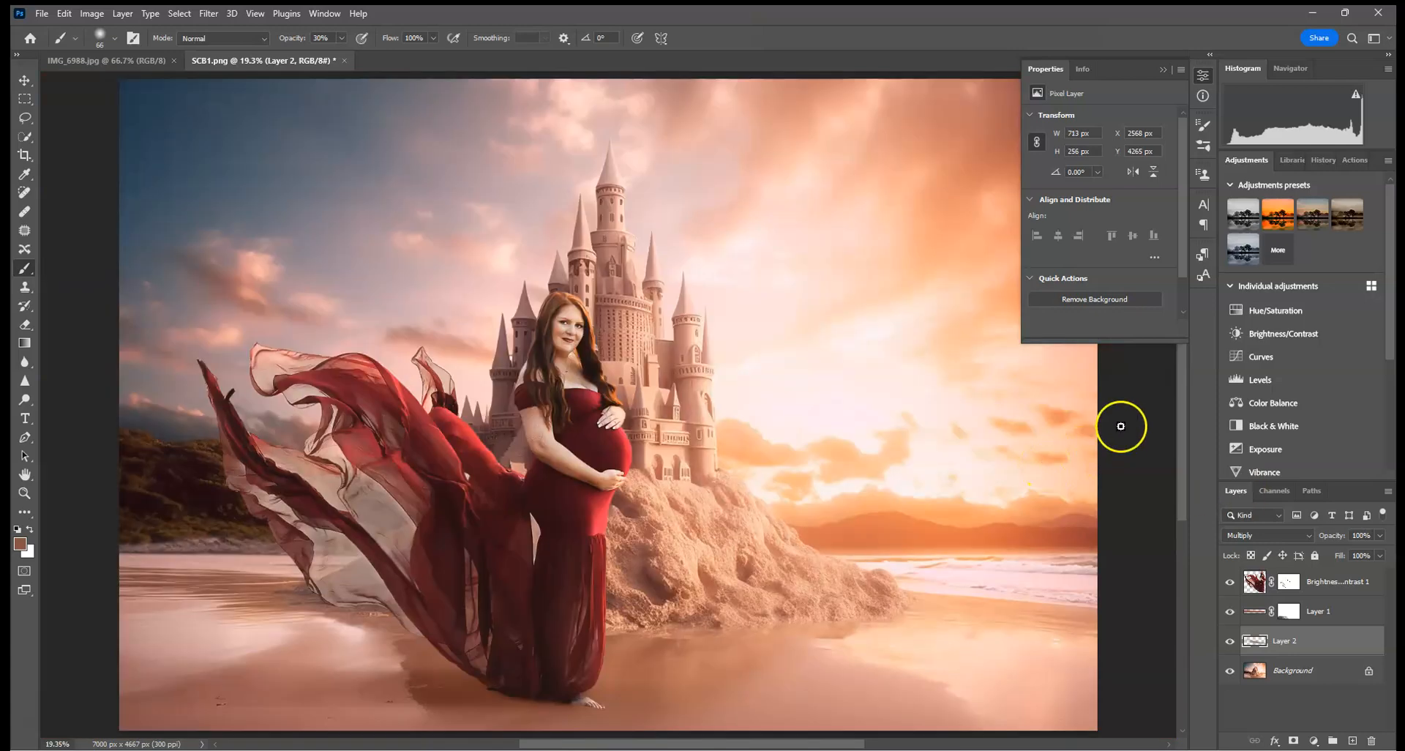
click(1379, 535)
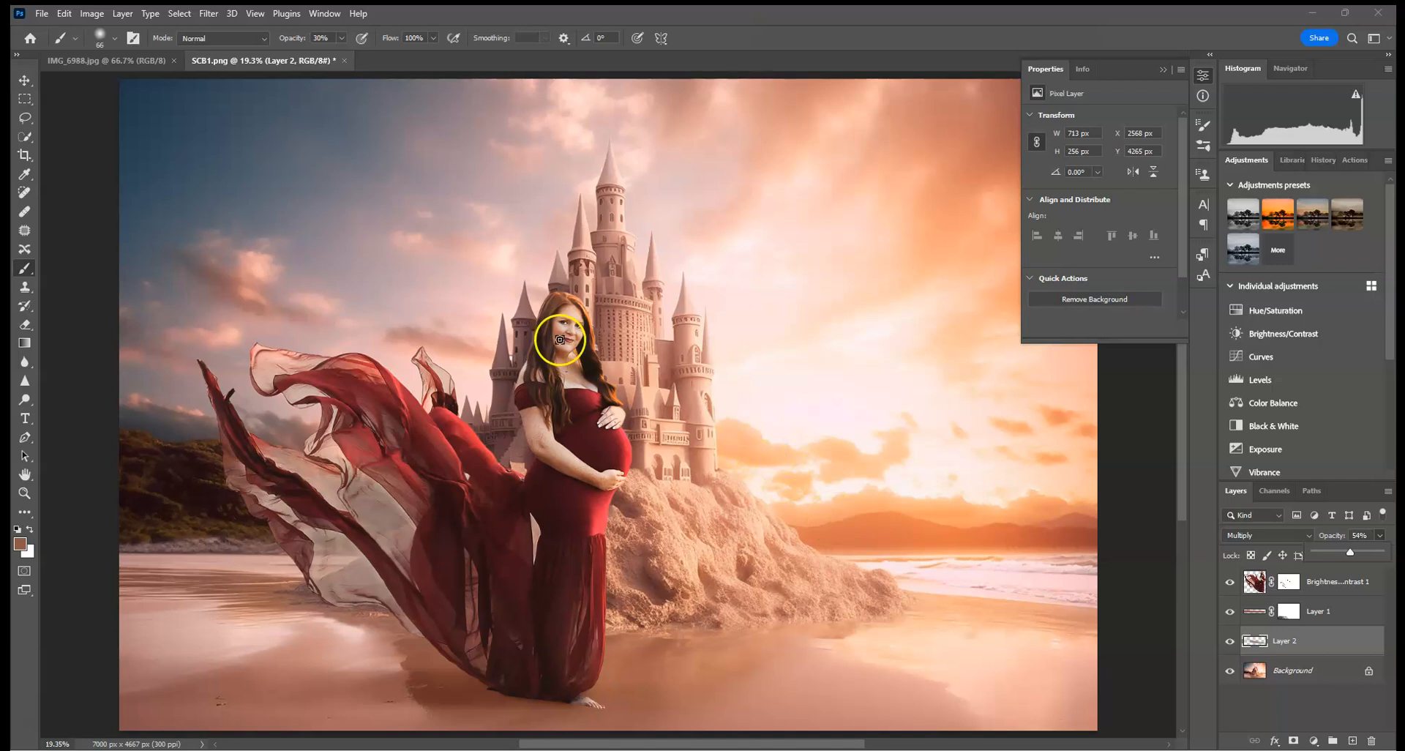
Select the woman's layer mask and set the soft brush to 26 px at 100% opacity for work near her shoulder.
key(ctrl+plus)
key(ctrl+plus)
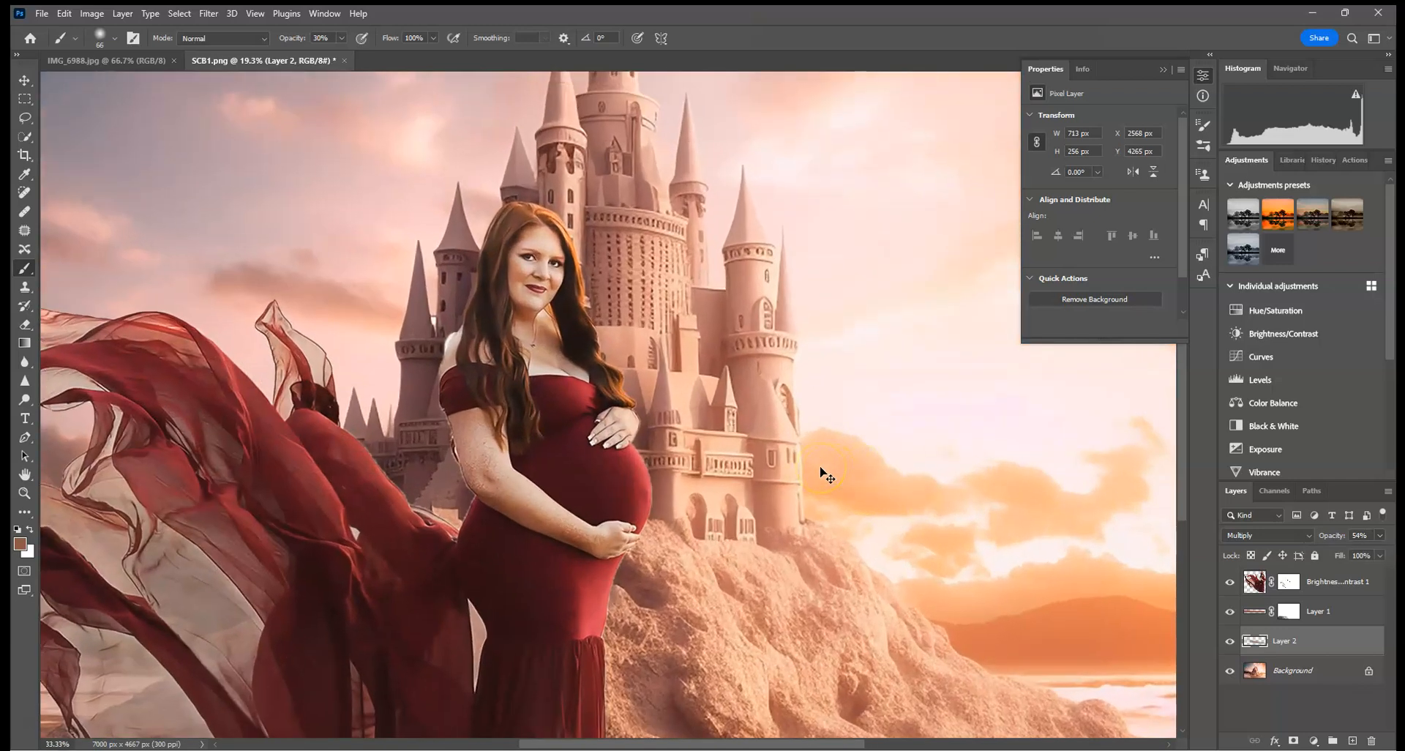
key(ctrl+plus)
key(ctrl+plus)
key(ctrl+plus)
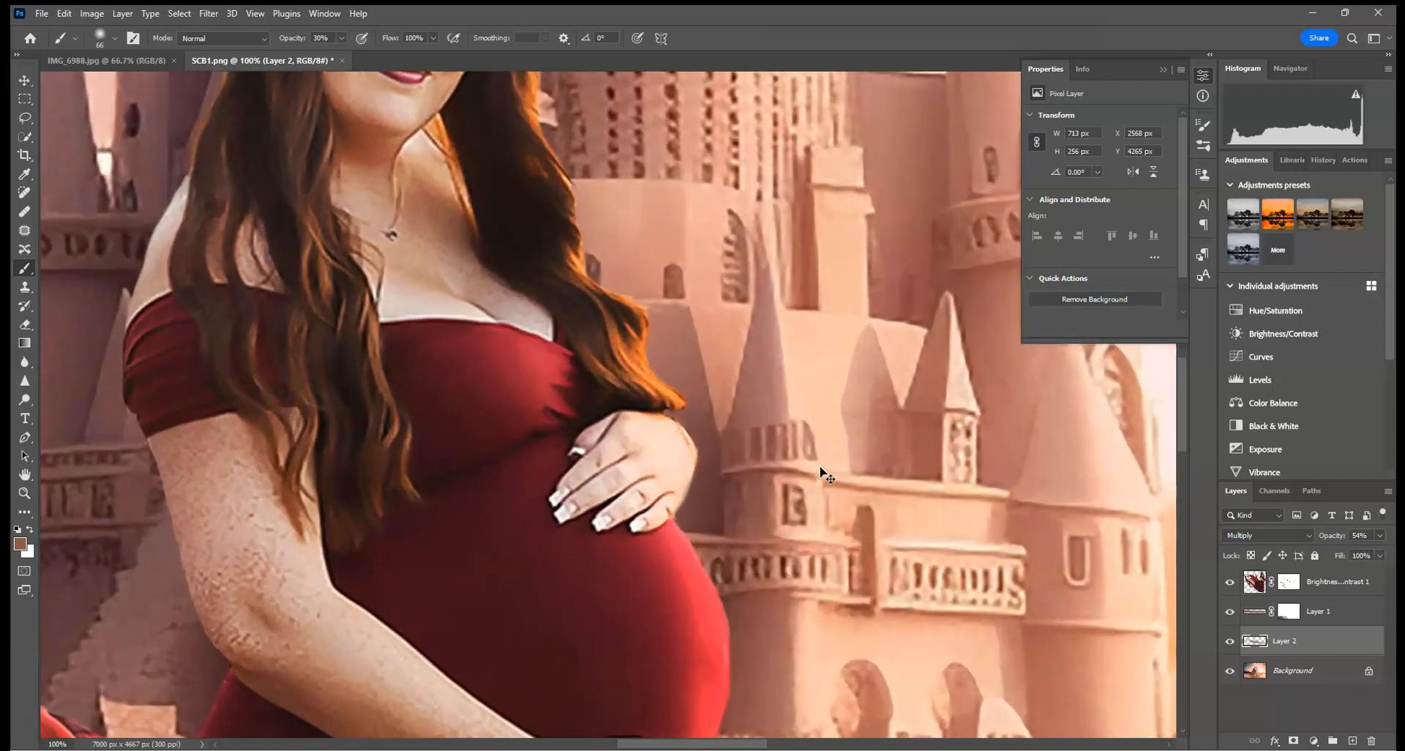
drag(236, 307, 483, 408)
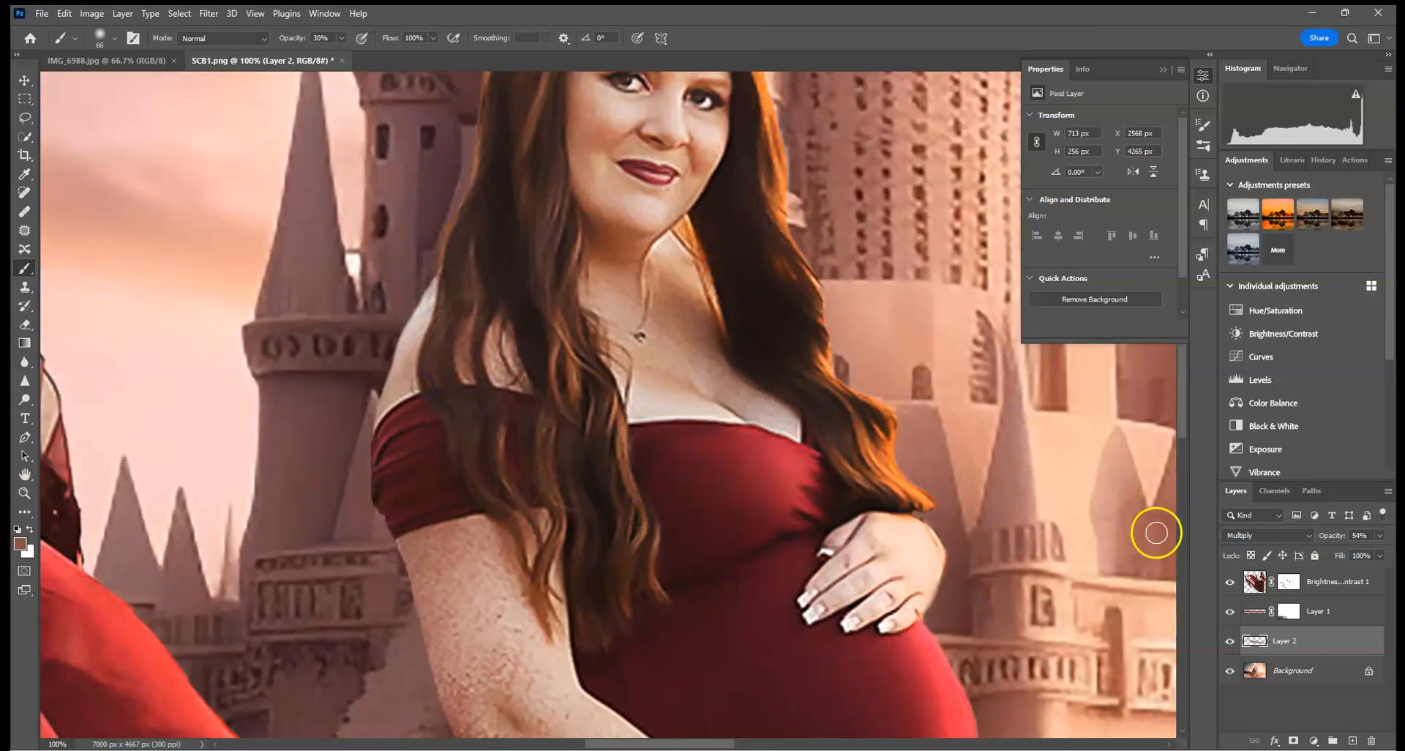
click(1288, 581)
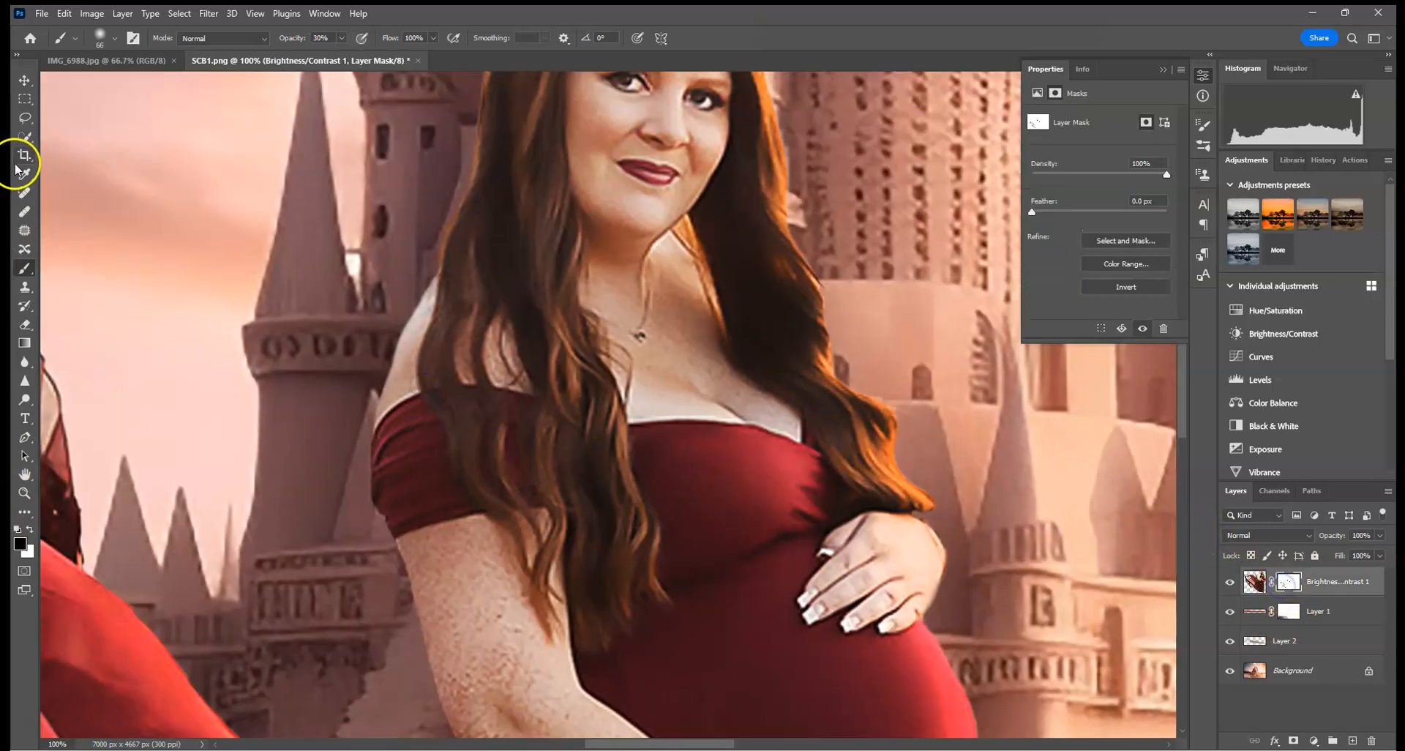
click(113, 38)
drag(116, 86, 103, 86)
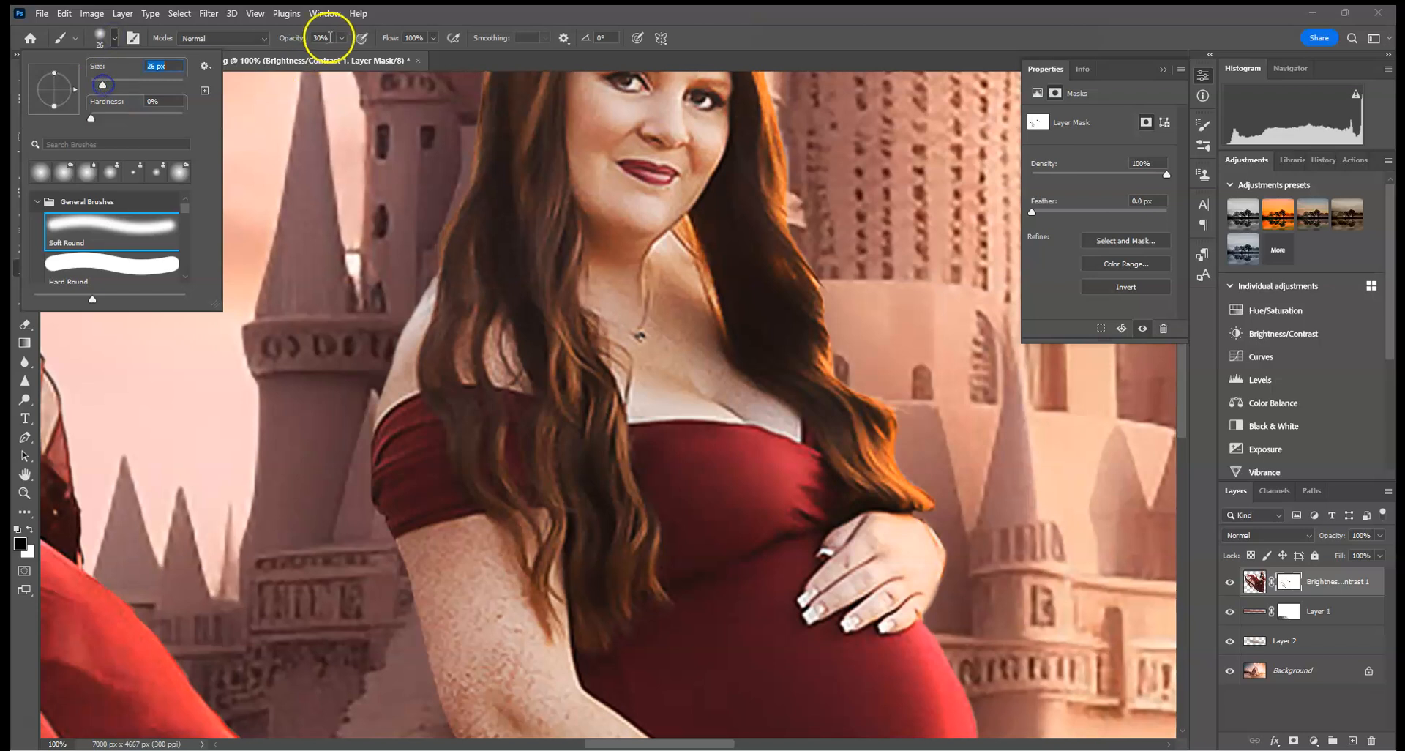
click(338, 39)
Clean the mask edge beside the woman's hair and shoulder with black, and undo the last stroke.
drag(431, 276, 424, 289)
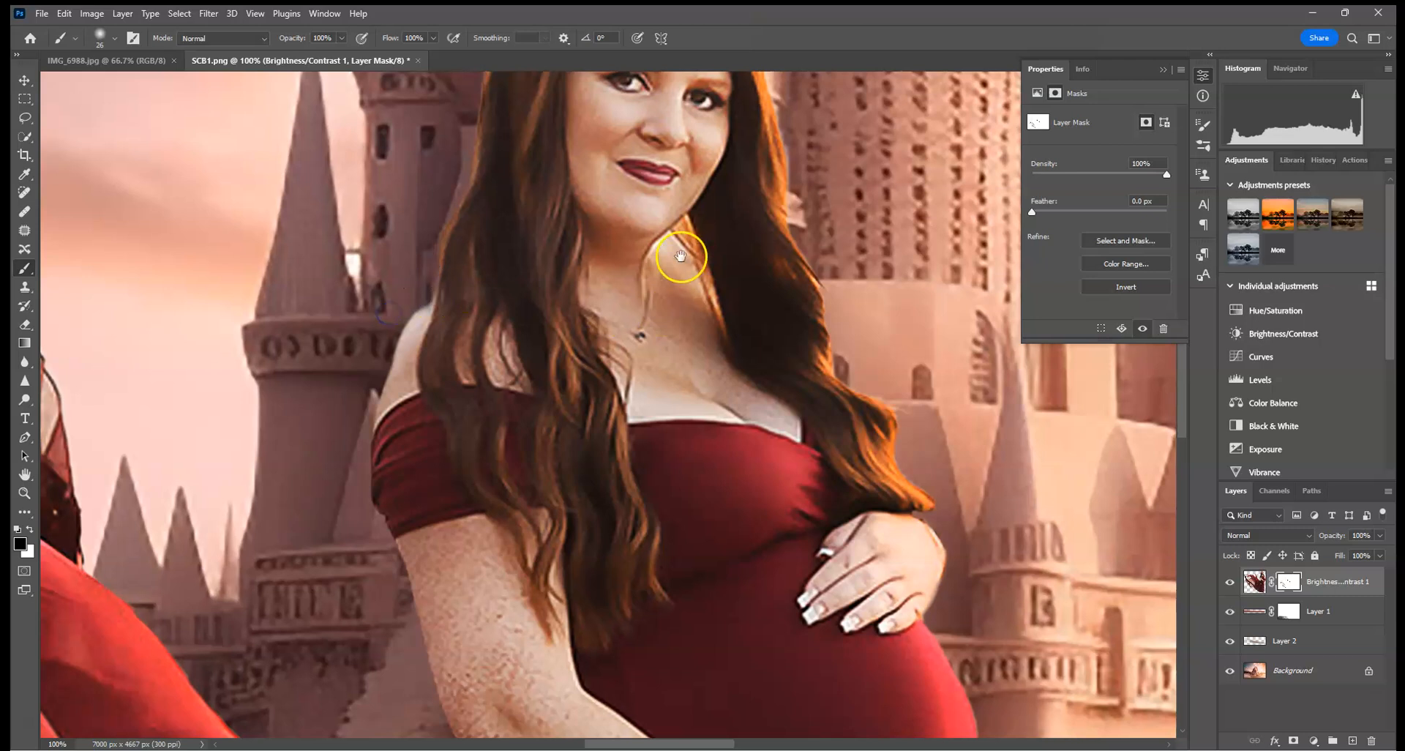
drag(674, 251, 612, 371)
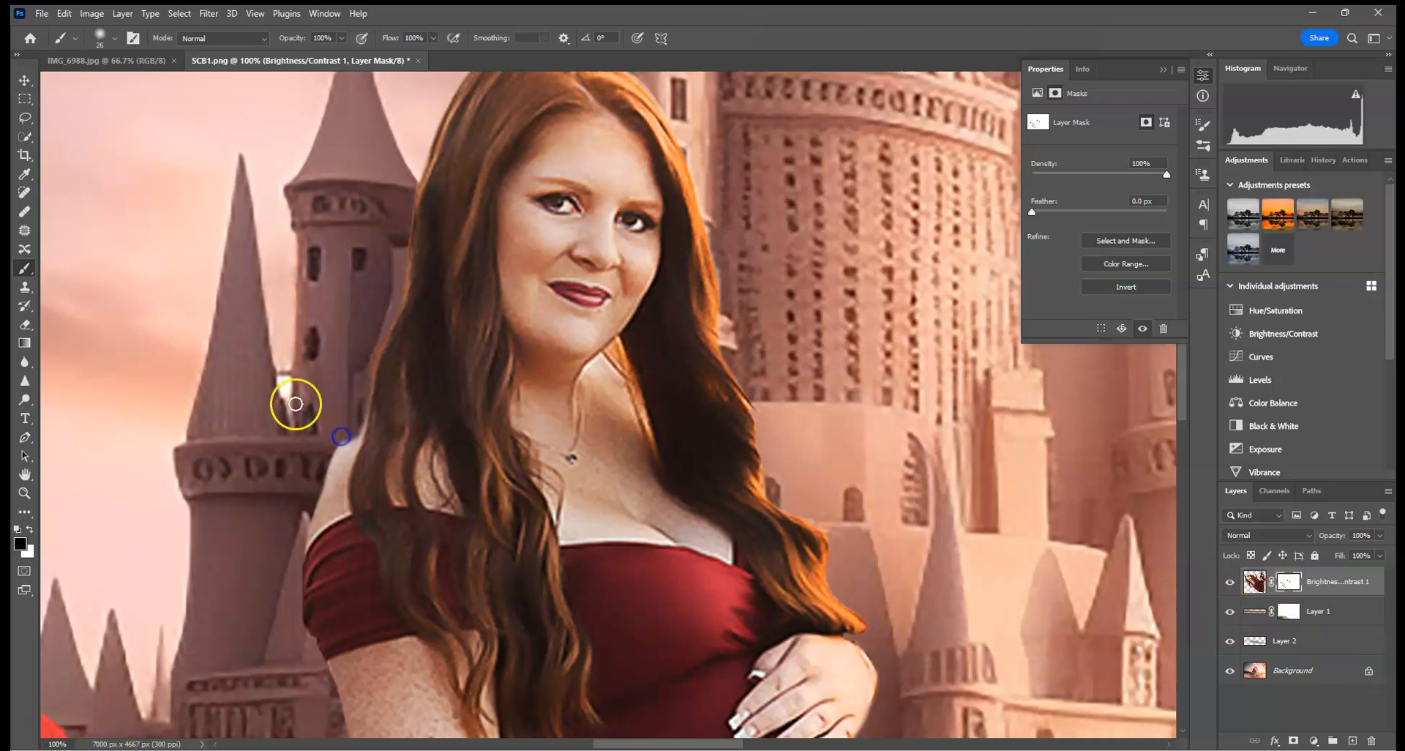
click(63, 14)
click(81, 27)
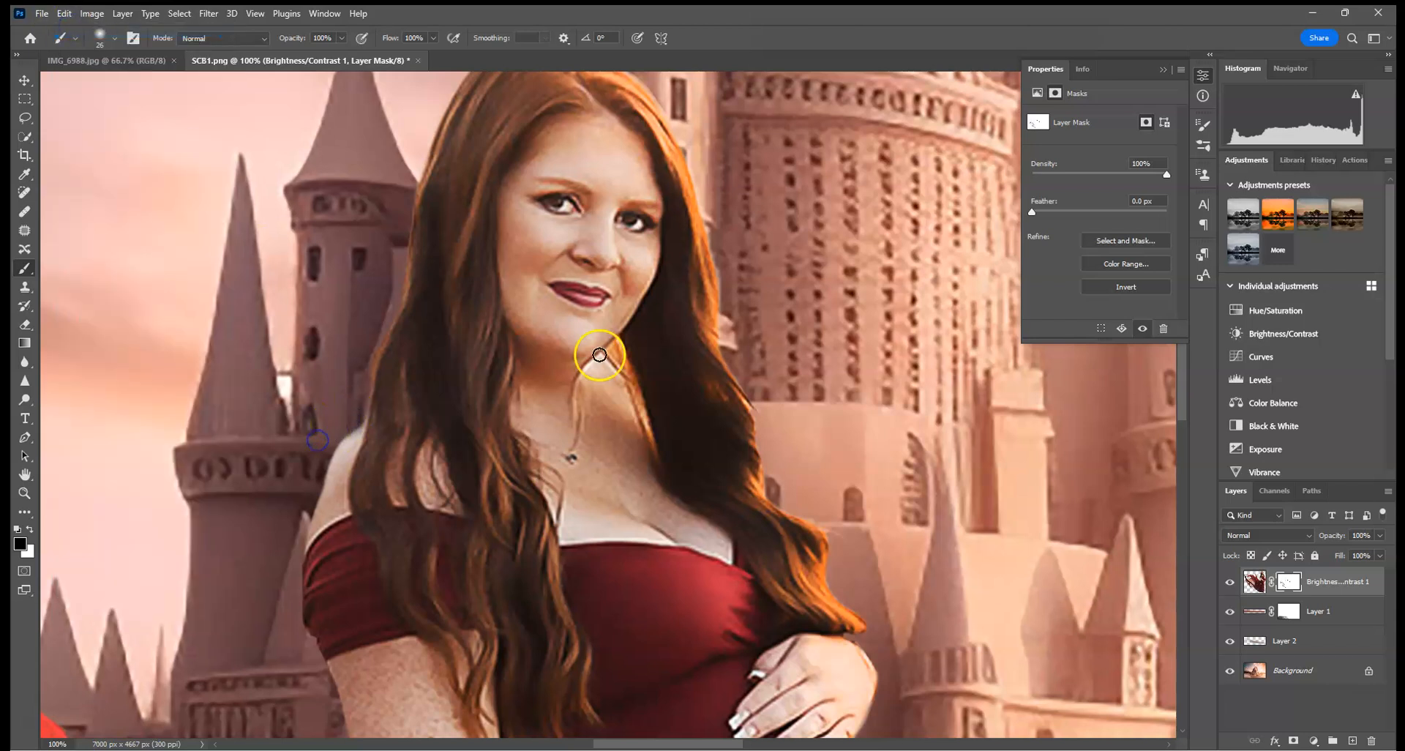
Darken shadows on the woman's layer image using the Burn tool with a 511 px brush, Shadows range and 49% exposure.
scroll(599, 355, down, 5)
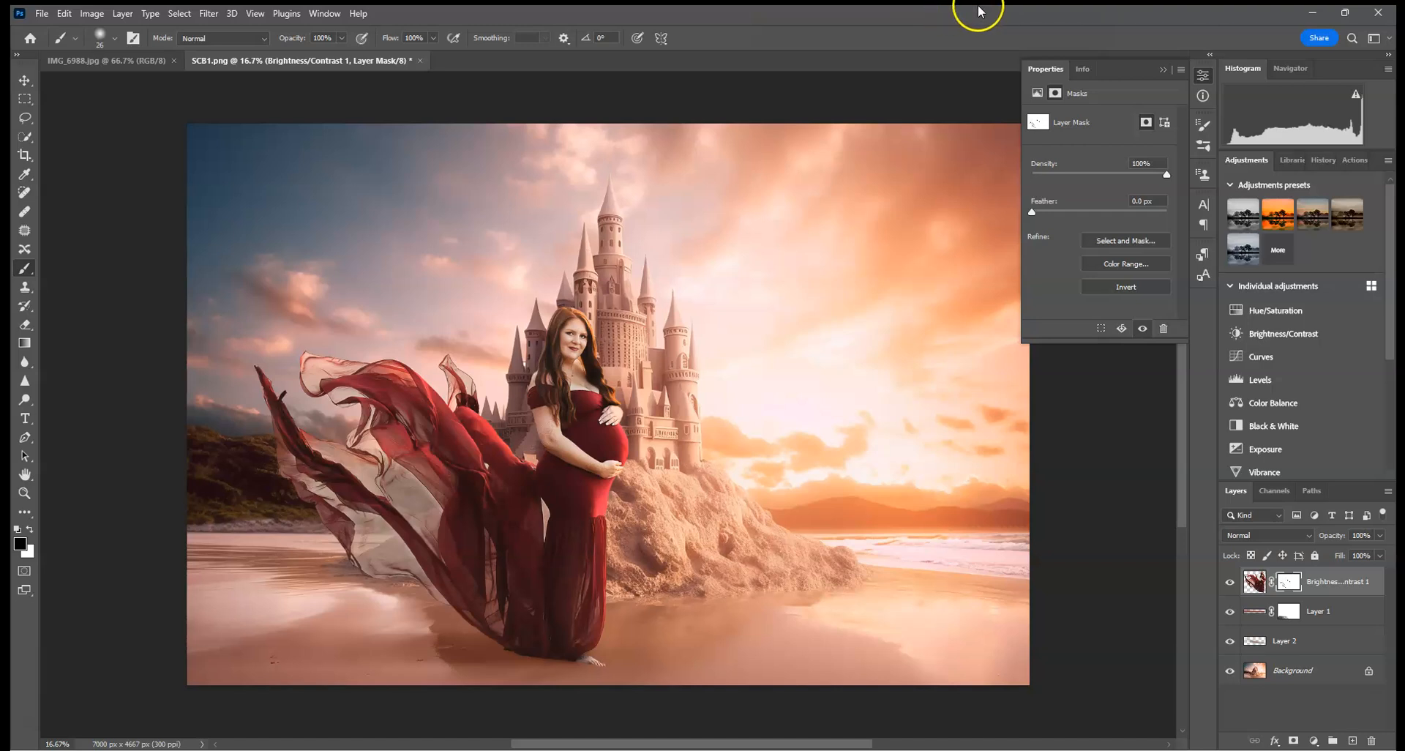
click(1254, 581)
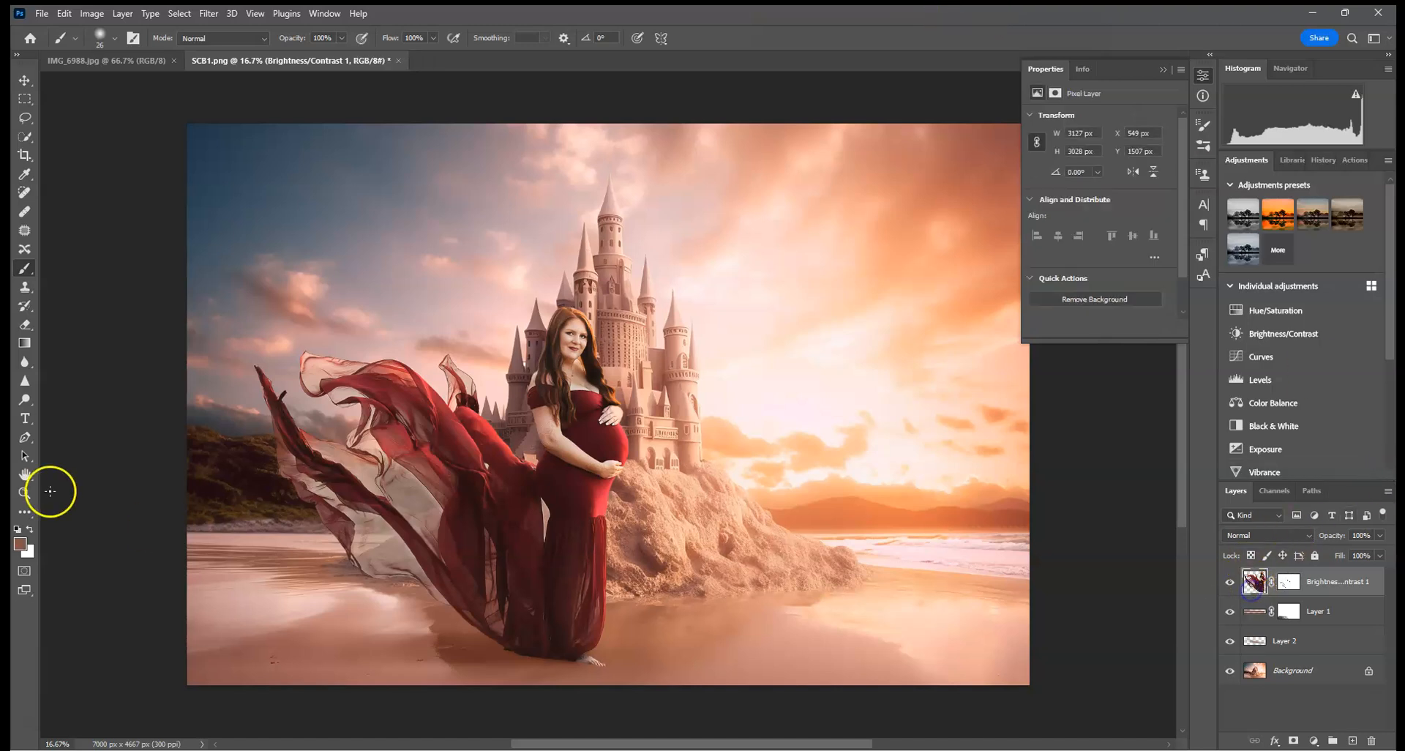
click(24, 399)
right_click(24, 399)
click(91, 411)
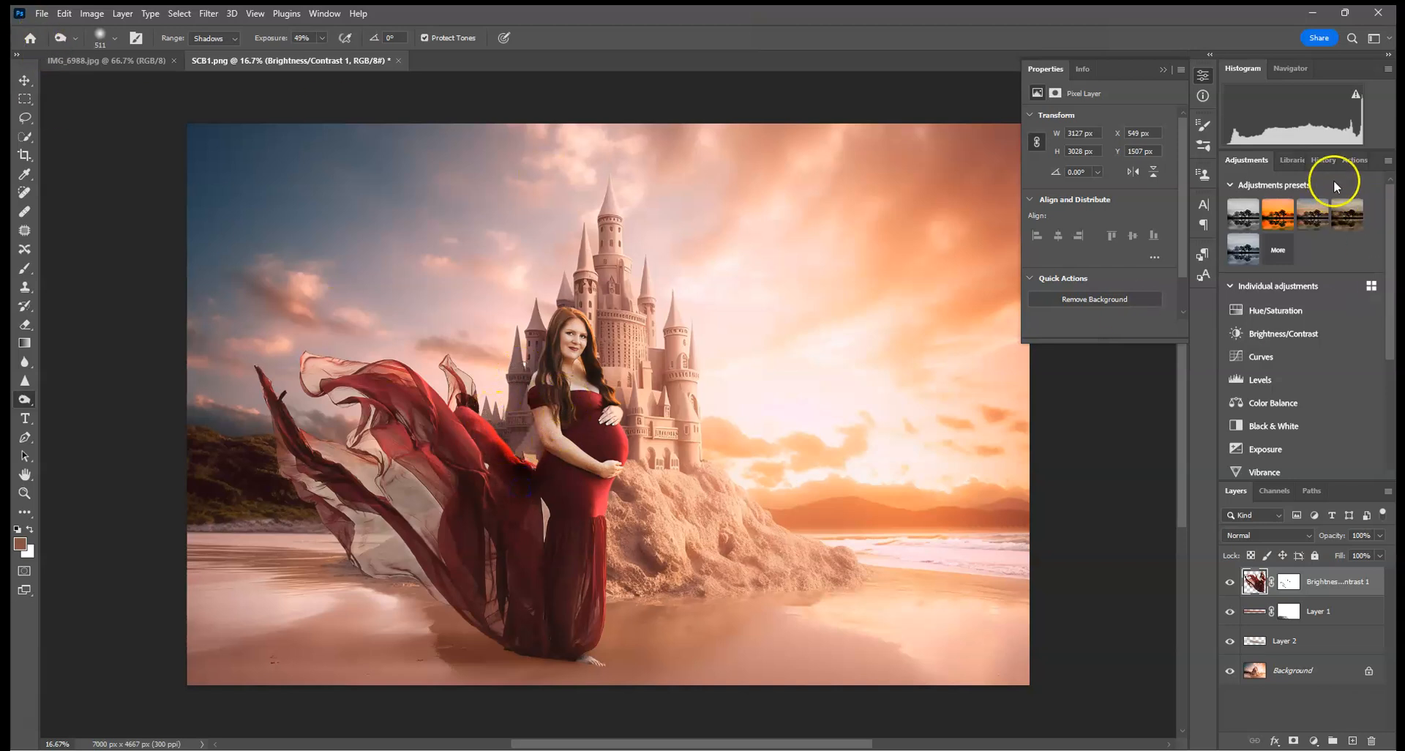
Delete the last two Burn strokes from the document history.
click(1323, 159)
click(1317, 436)
click(1371, 469)
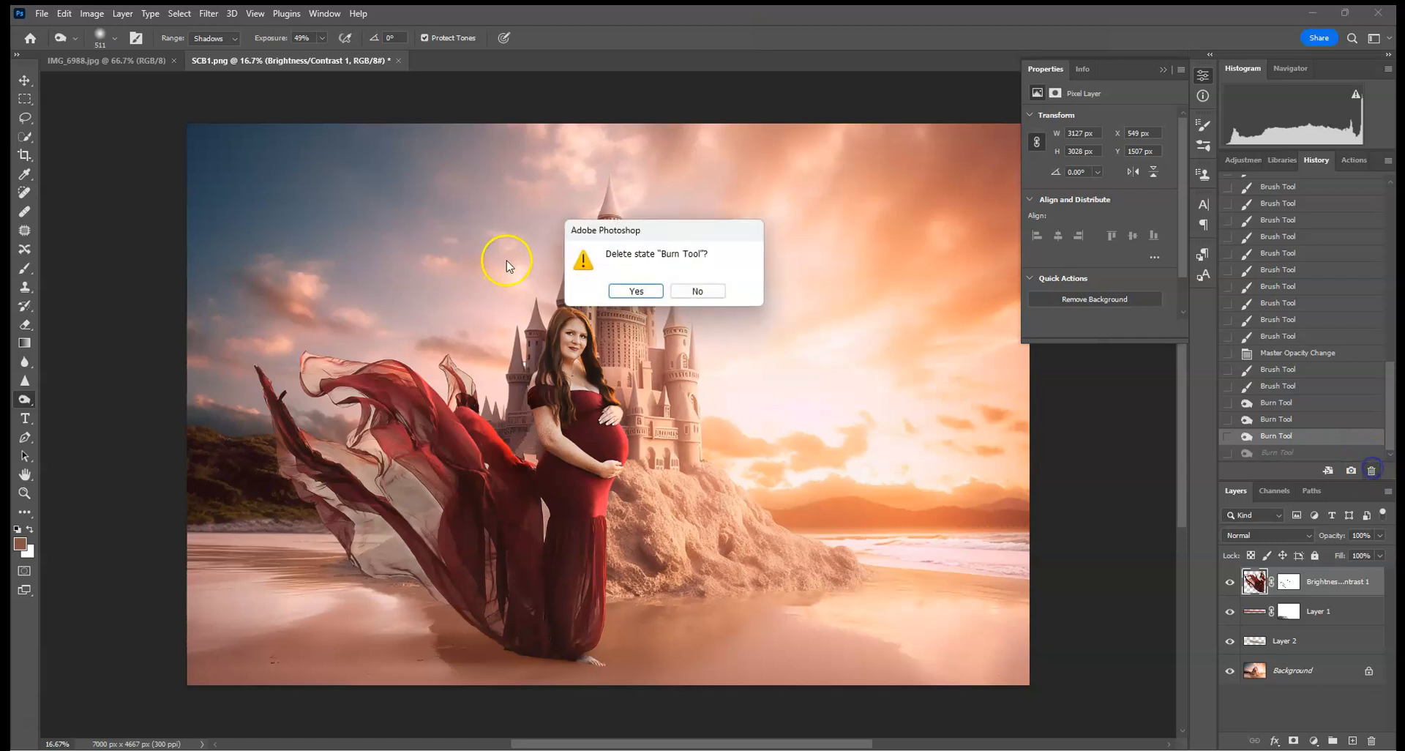
click(635, 290)
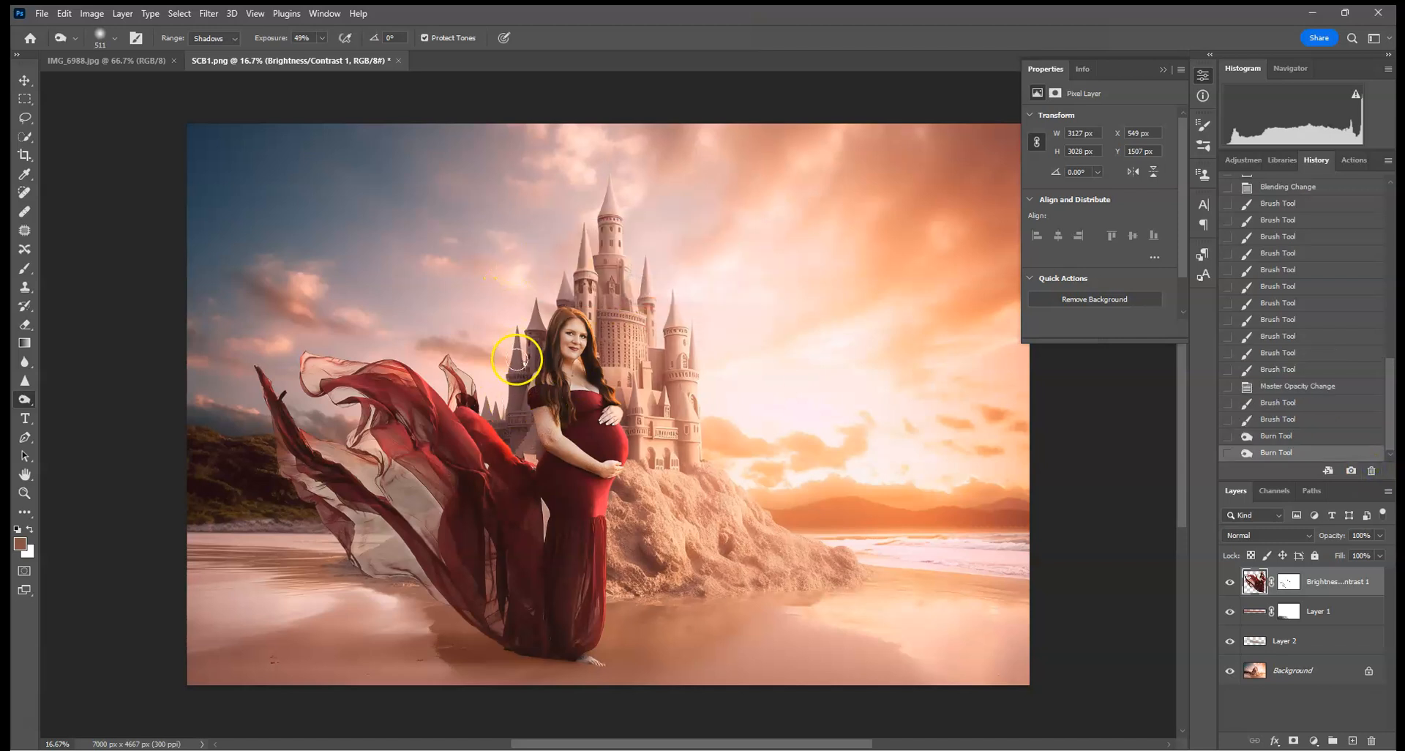
Burn the shadows along the edge of the woman's hair and collapse the layer properties to view the whole composite.
click(524, 363)
click(534, 342)
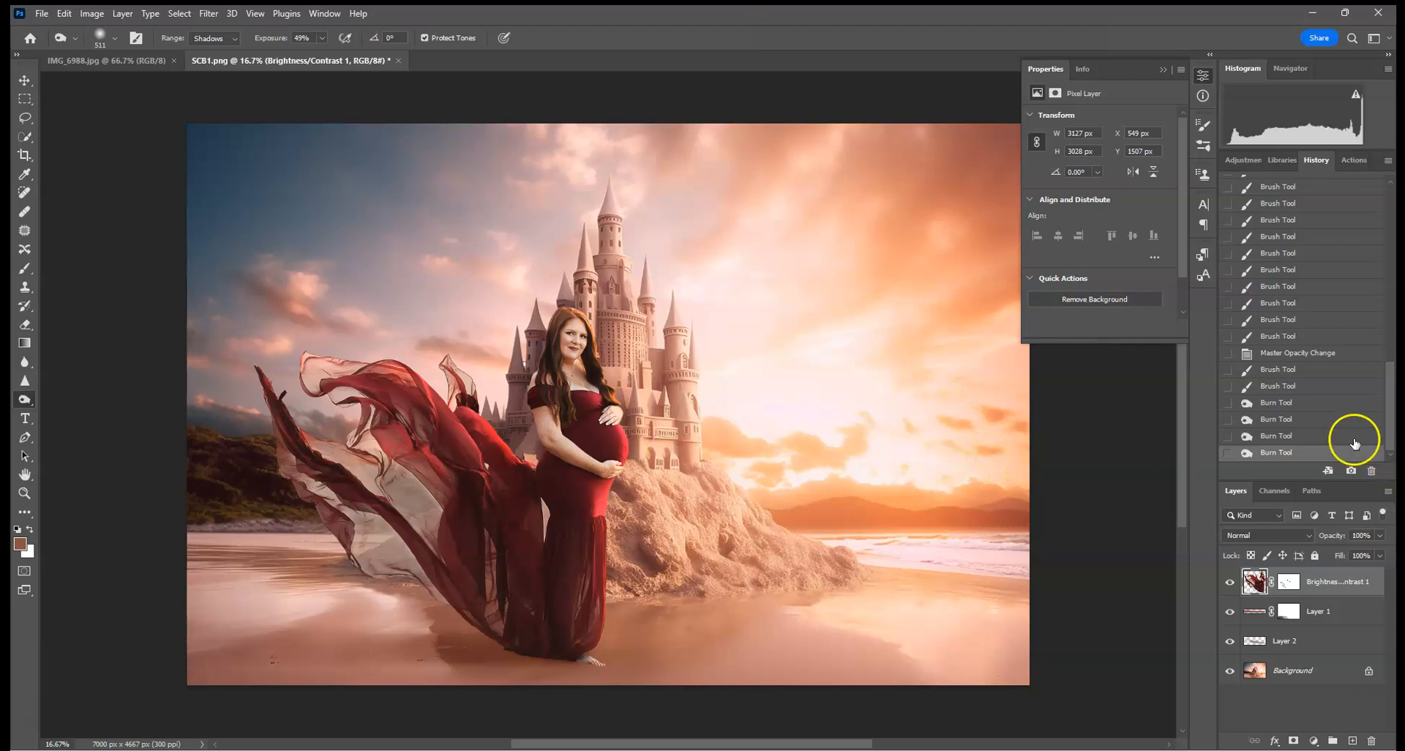
key(ctrl+minus)
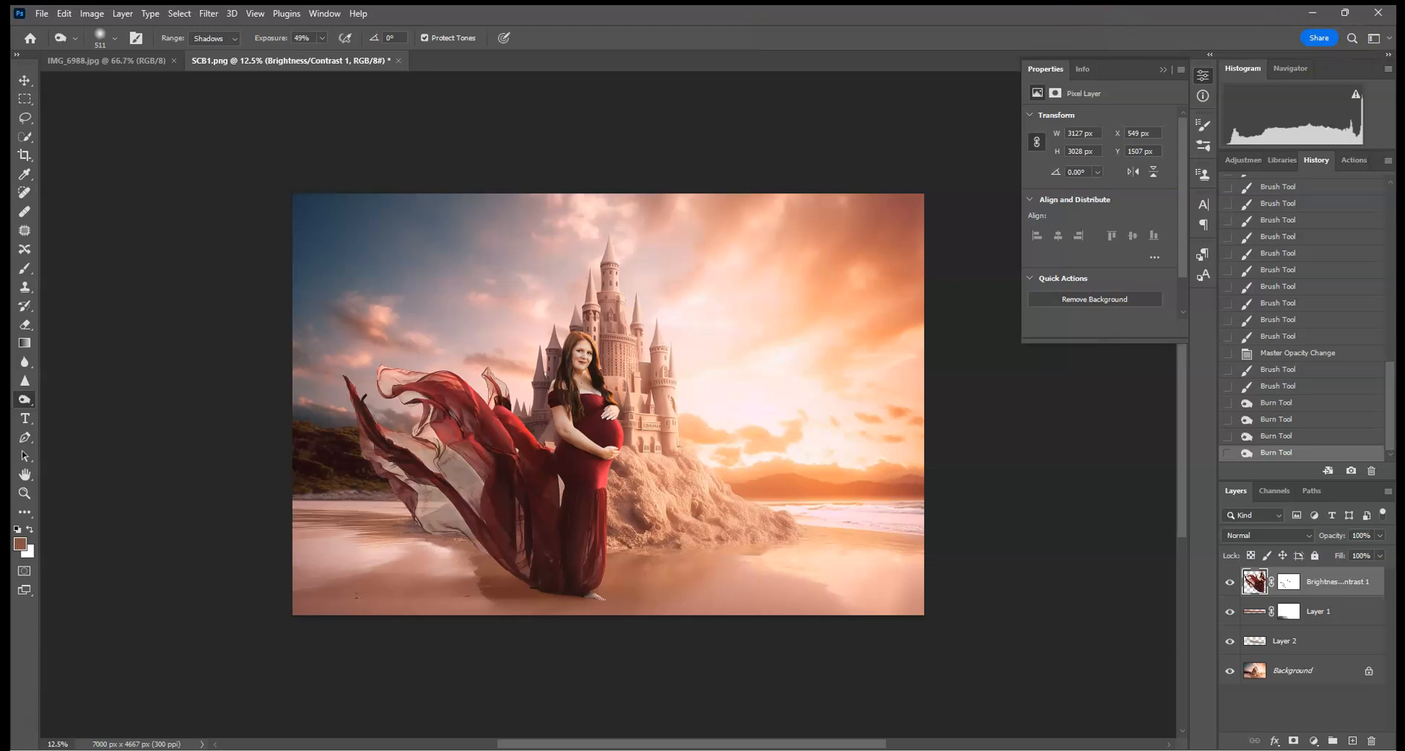
click(1161, 69)
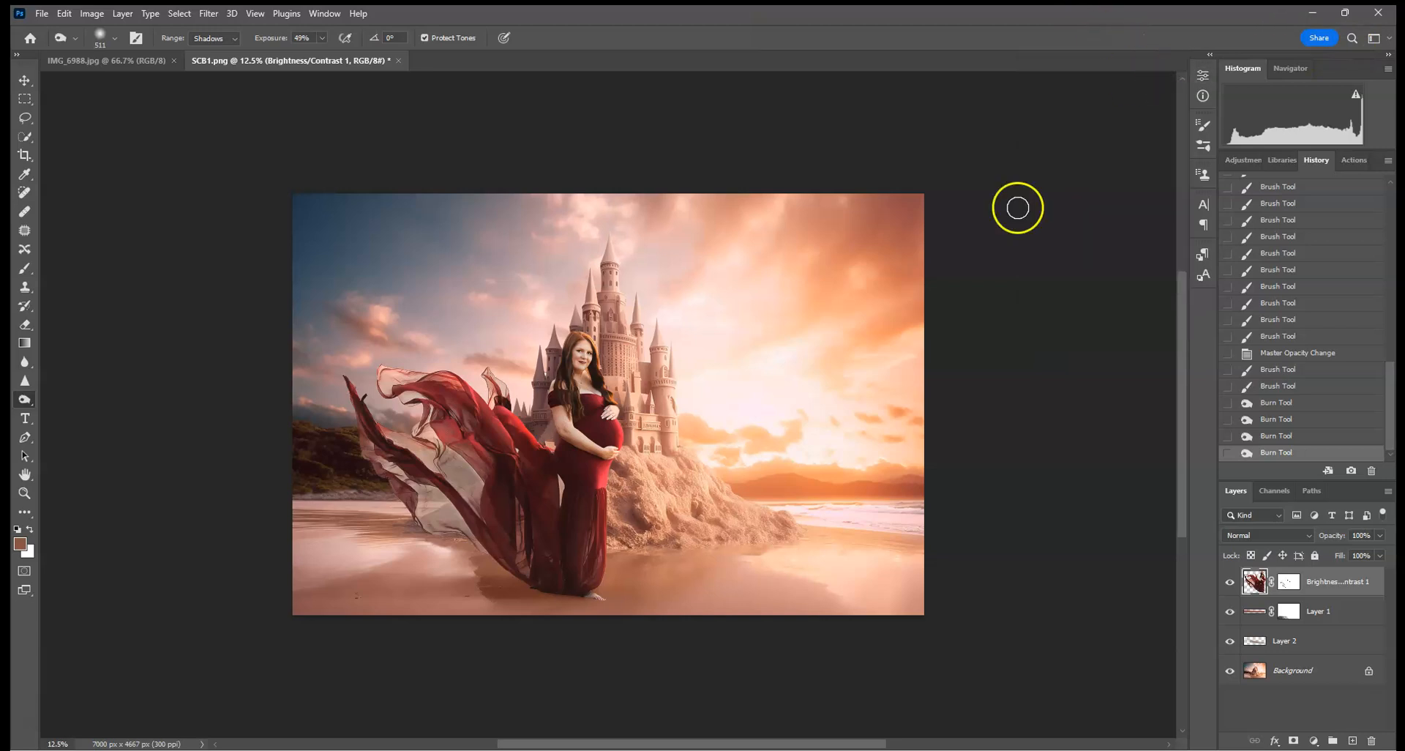
Add a new empty layer above the woman's Brightness/Contrast 1 layer and merge the two layers into one.
key(ctrl+plus)
drag(628, 497, 783, 292)
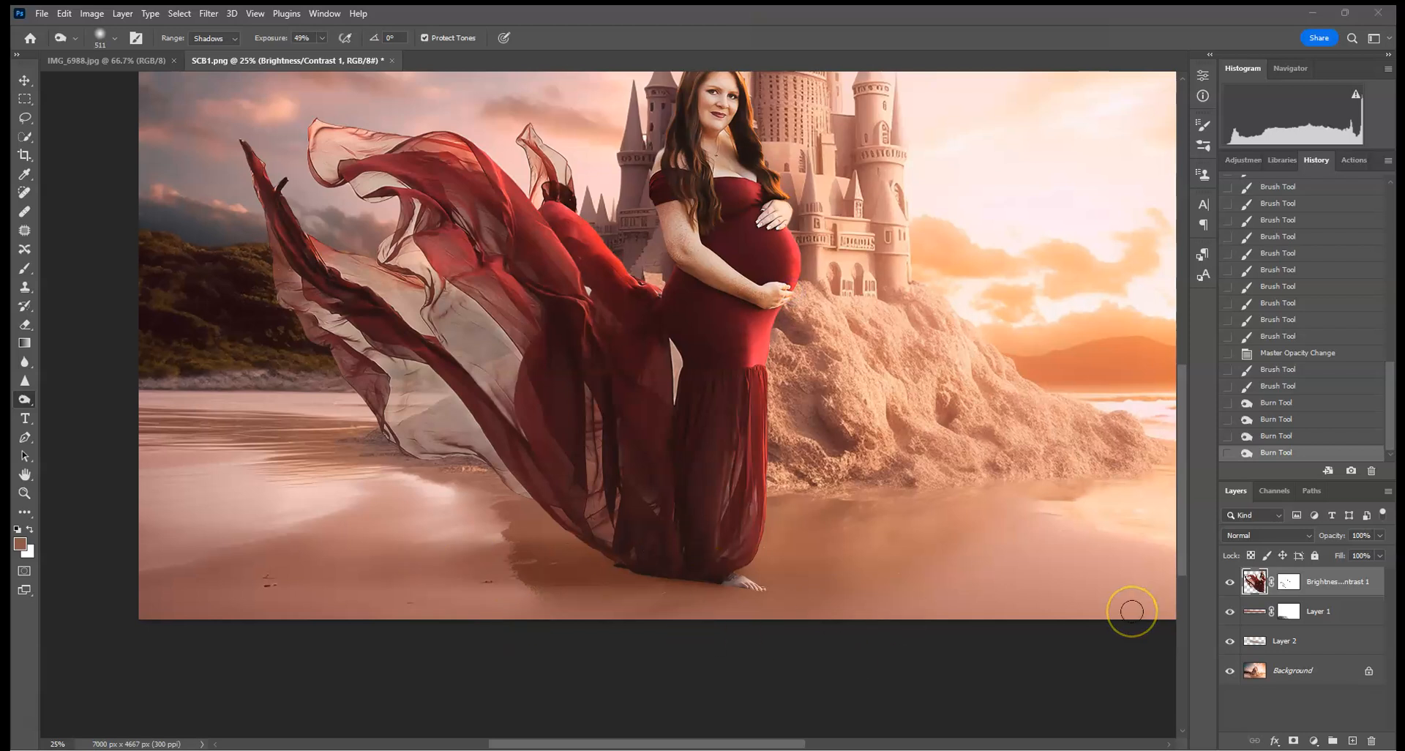
key(super)
click(743, 59)
key(ctrl+0)
key(ctrl+minus)
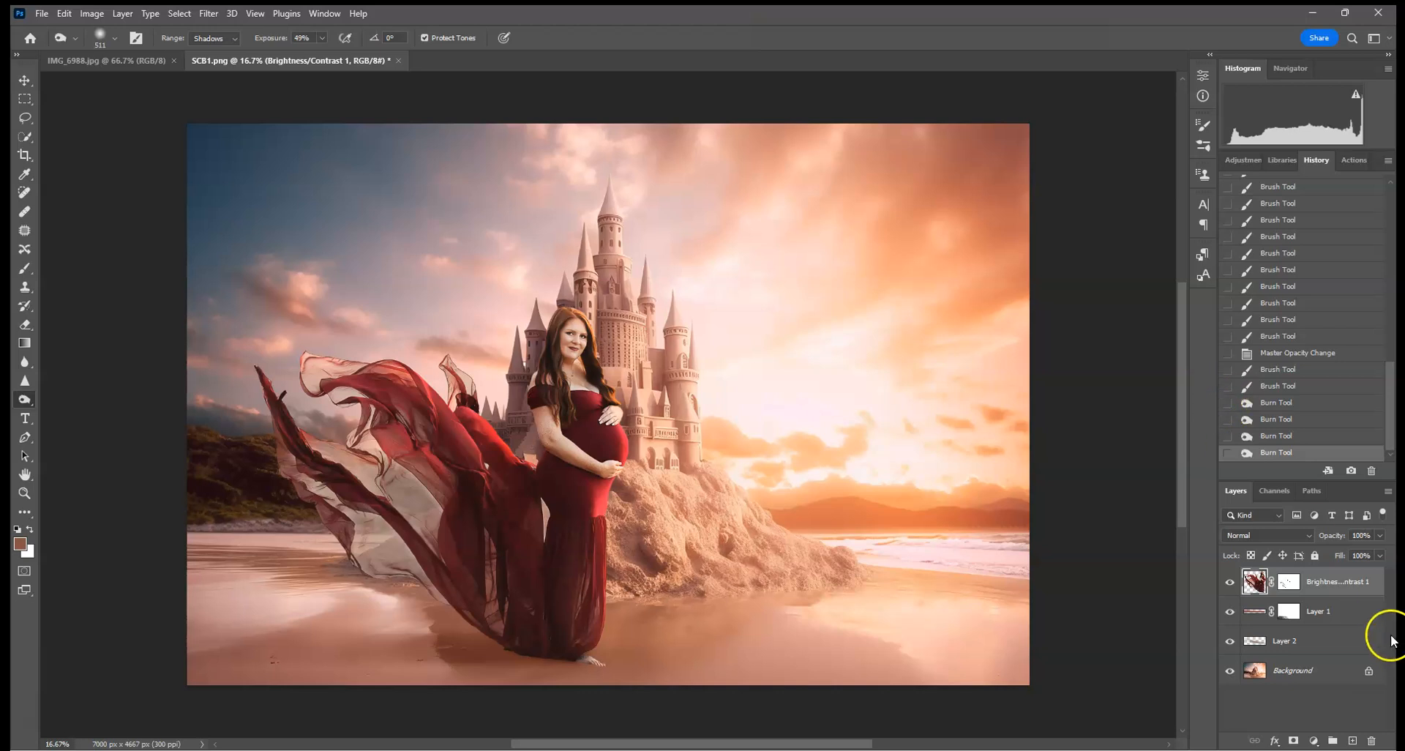
click(1349, 741)
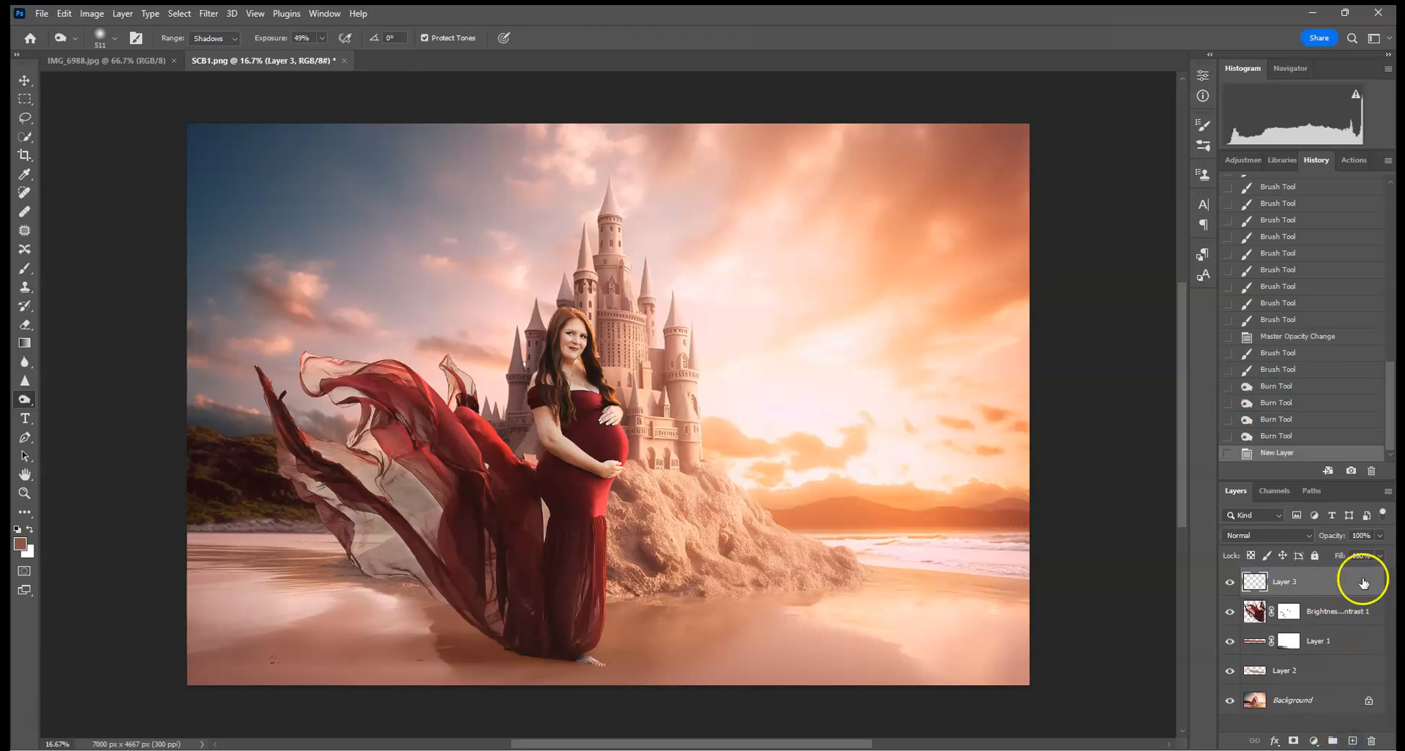
shift+click(1336, 612)
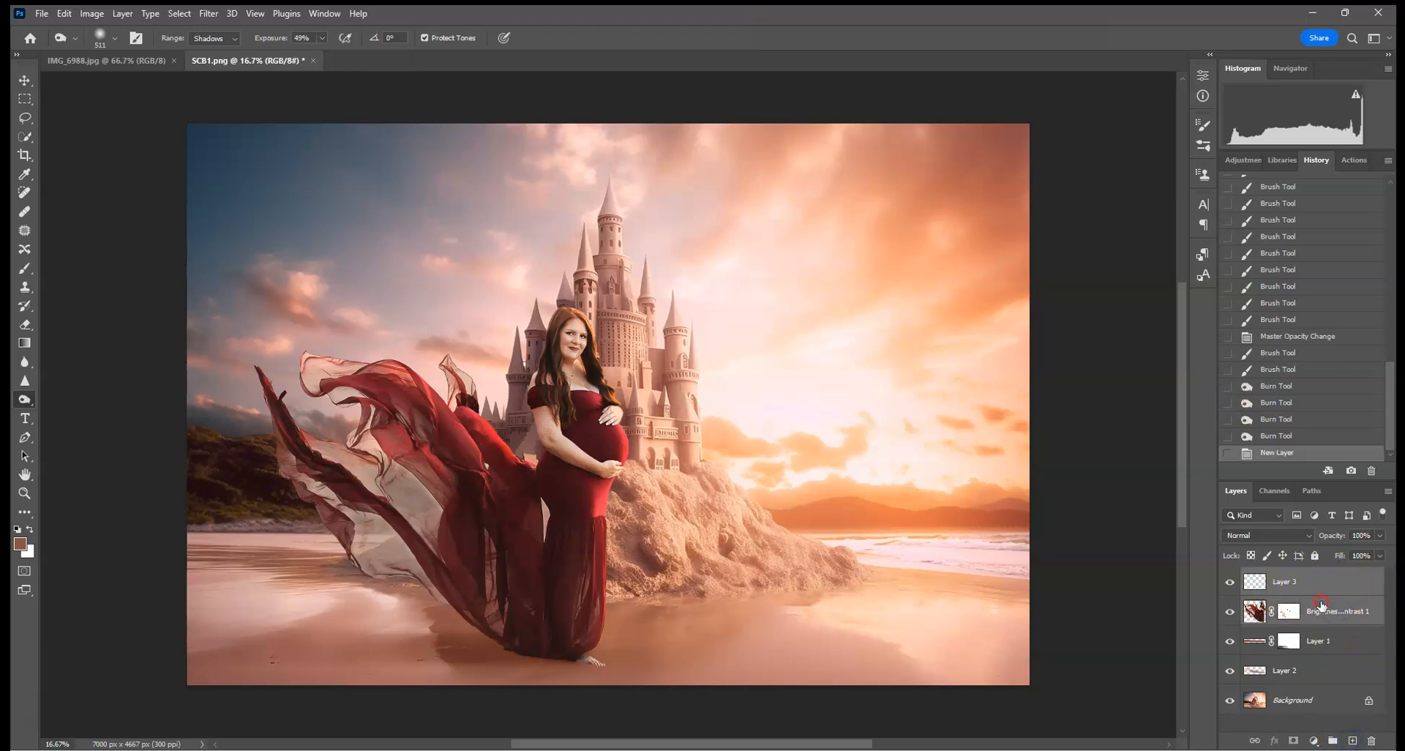
right_click(1321, 603)
click(1327, 456)
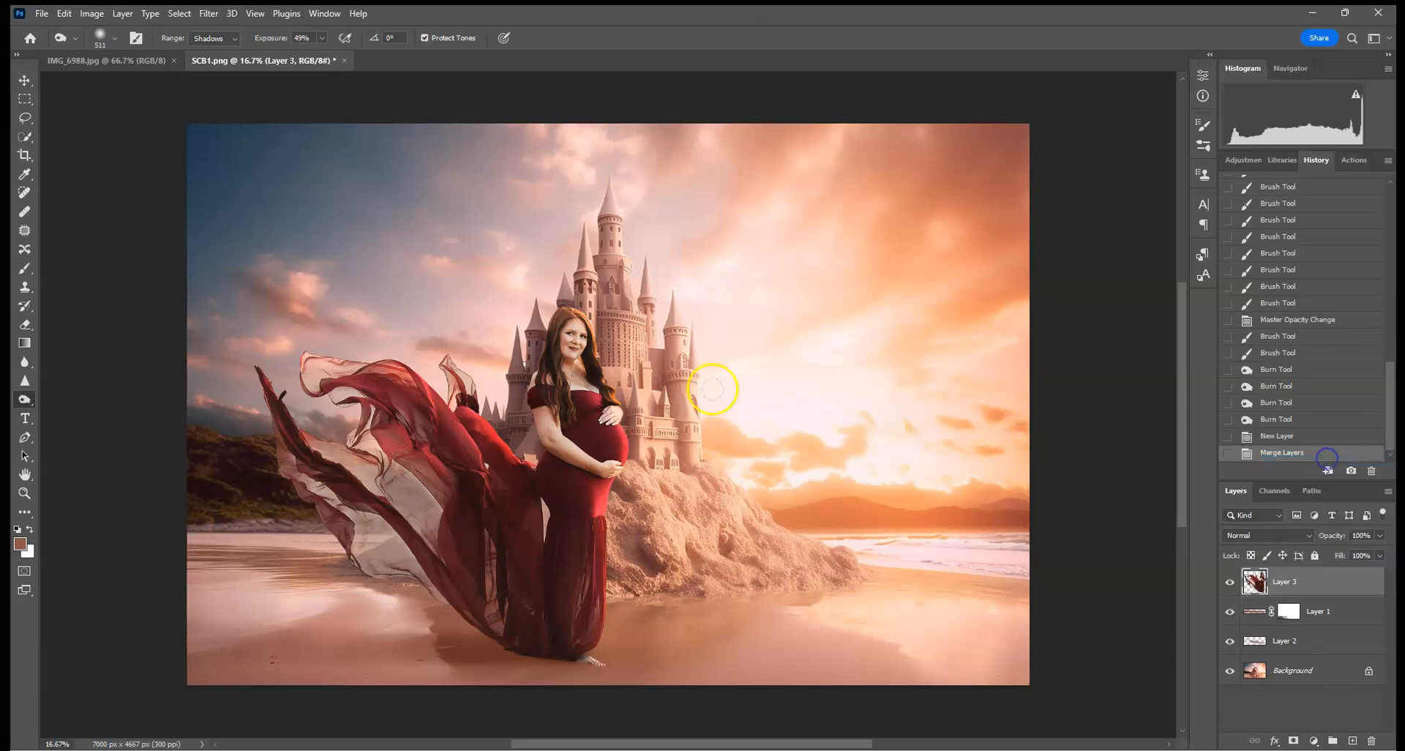
Duplicate the merged woman layer, flip the copy vertically and place it directly beneath her feet as a reflection.
drag(1336, 583, 1351, 727)
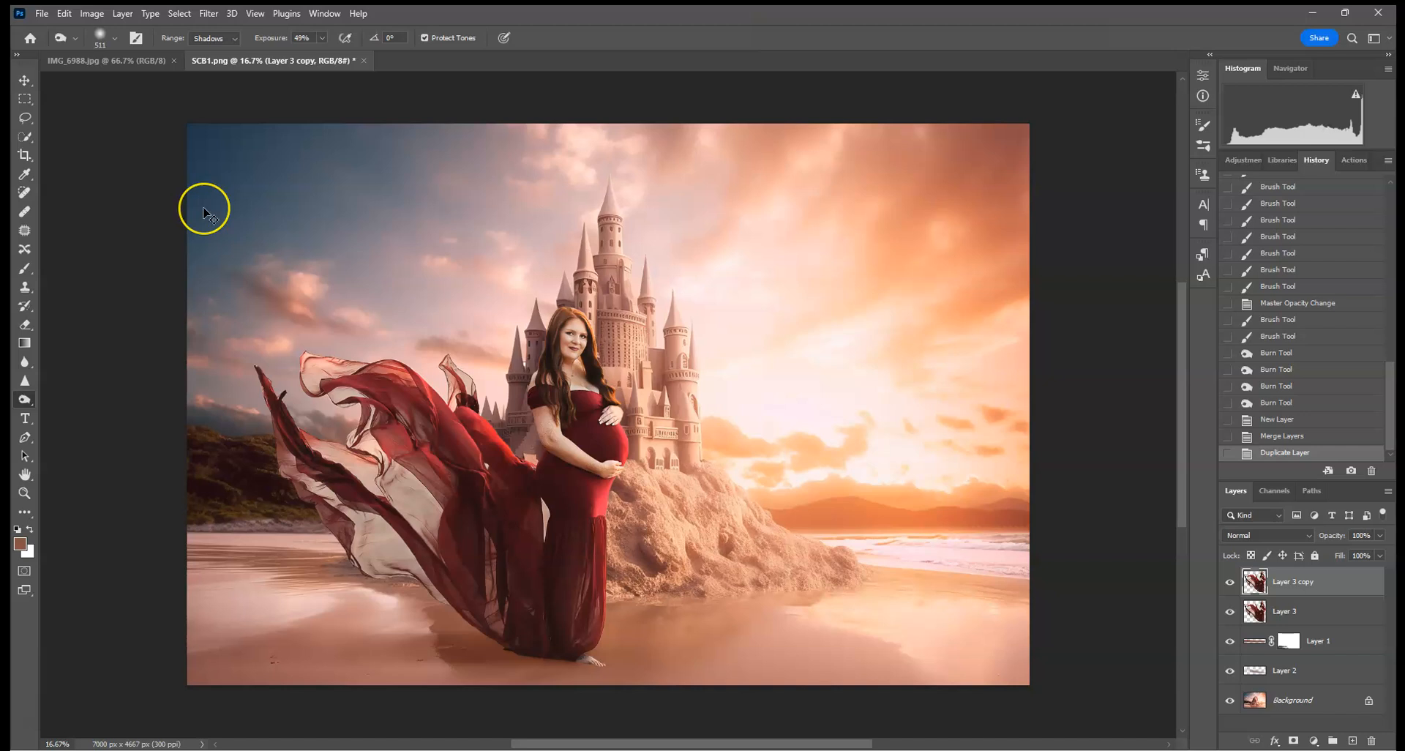
key(ctrl+minus)
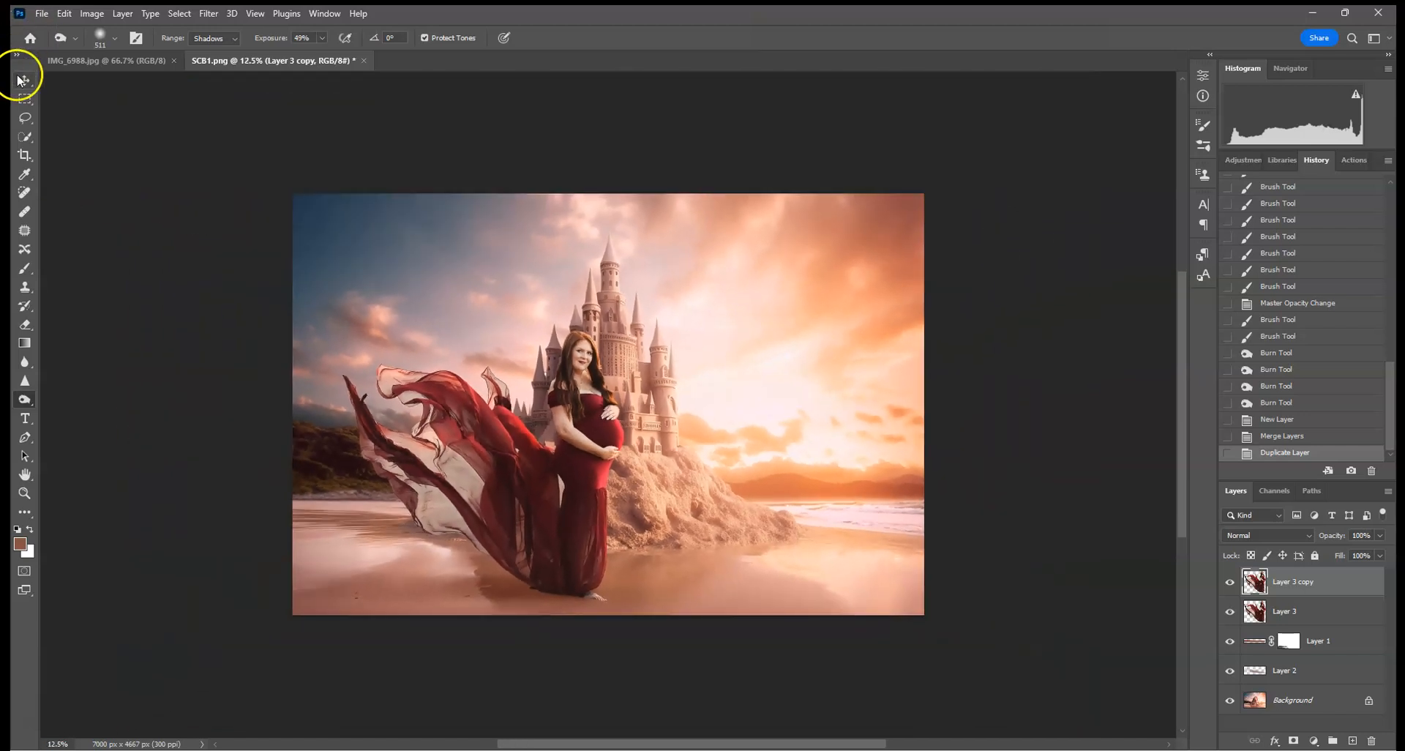
click(24, 80)
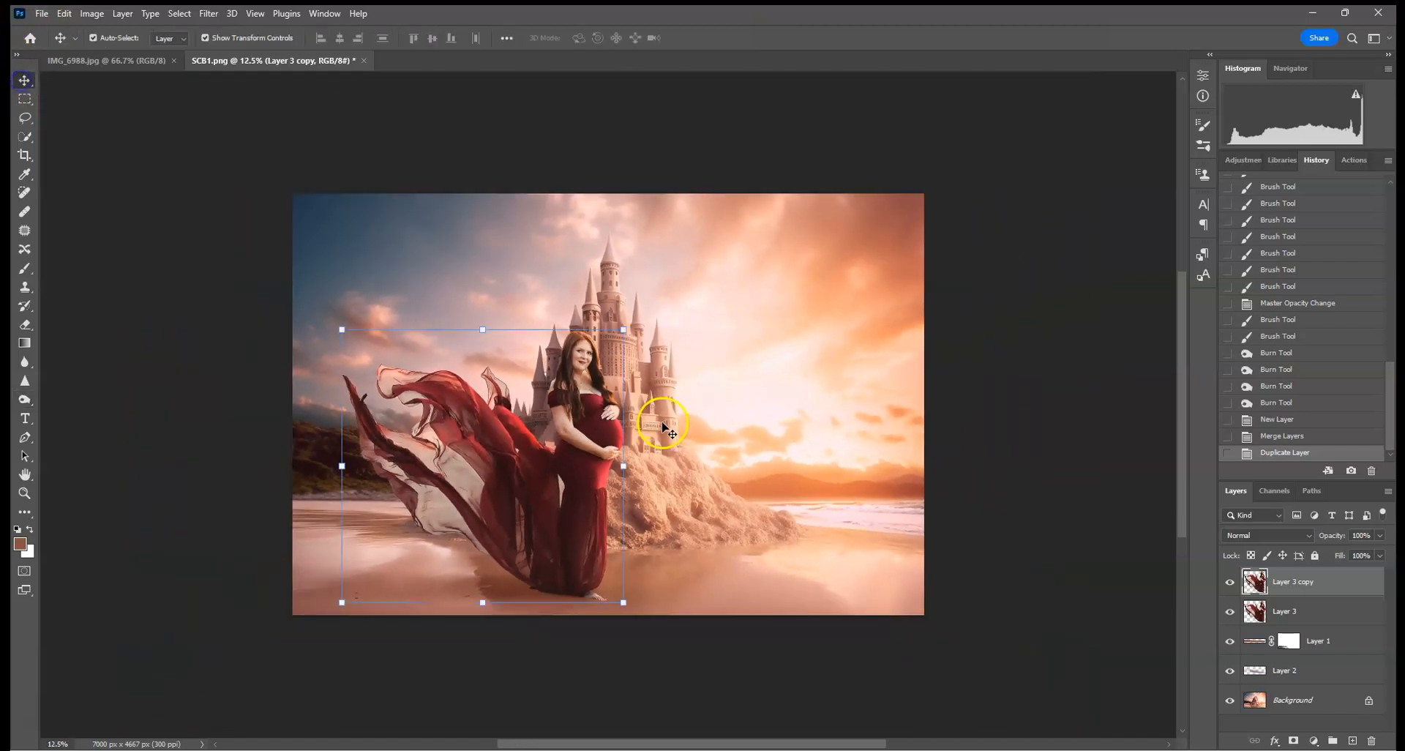
click(486, 330)
right_click(548, 377)
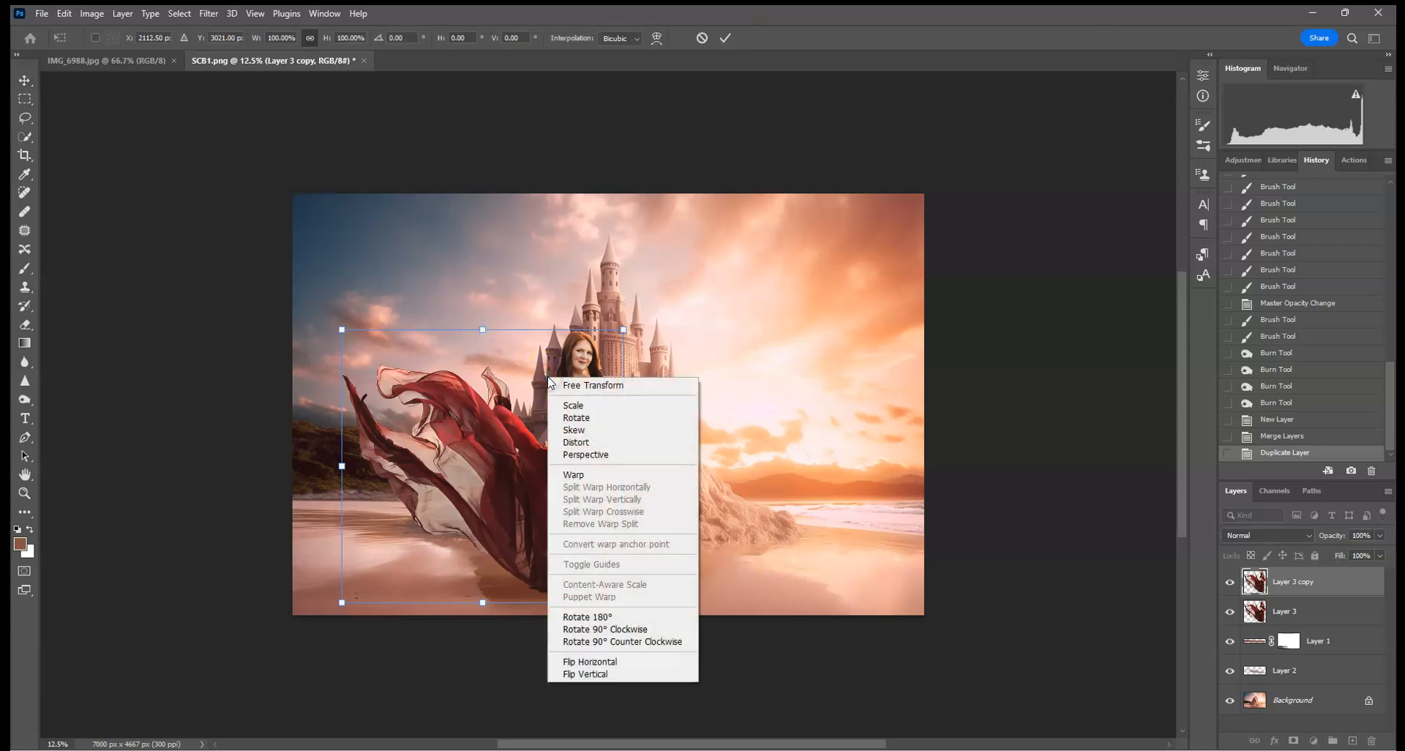
click(602, 676)
drag(583, 387, 597, 629)
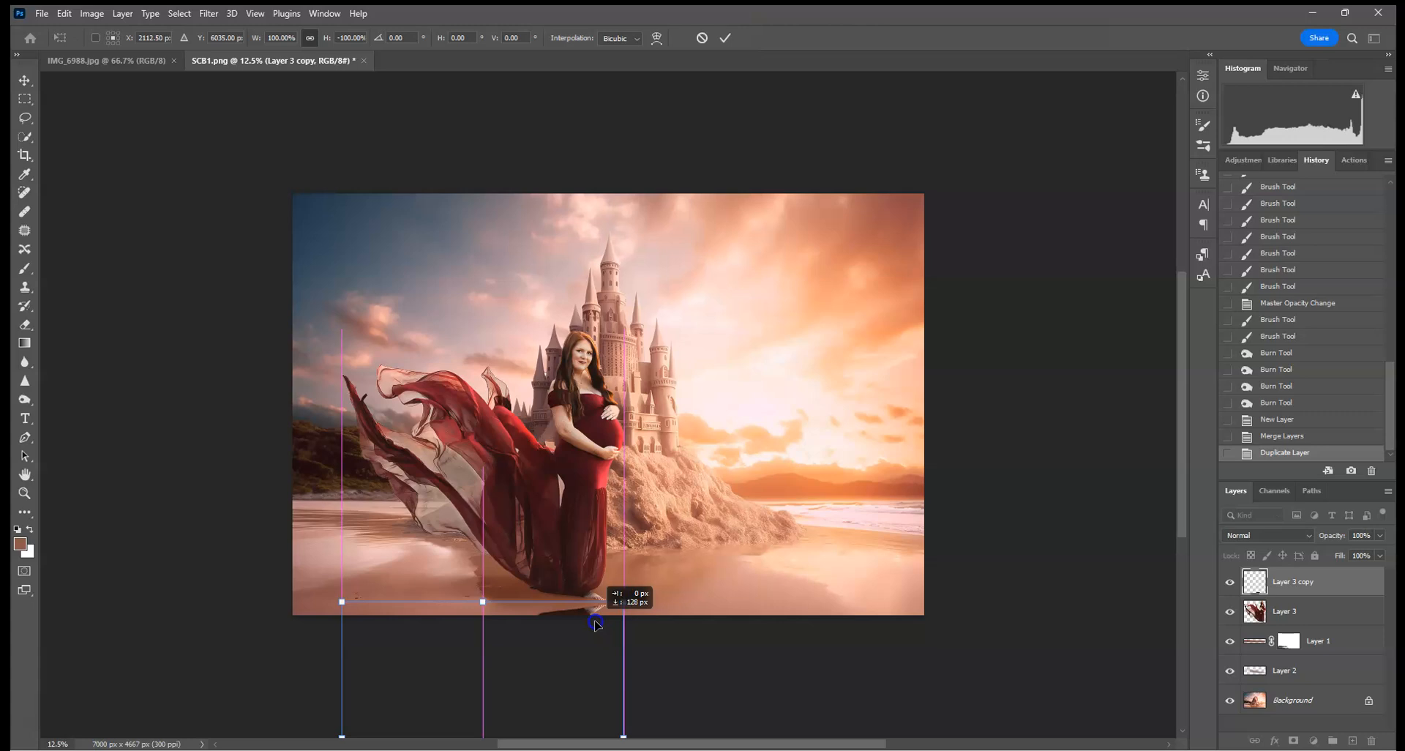
click(722, 37)
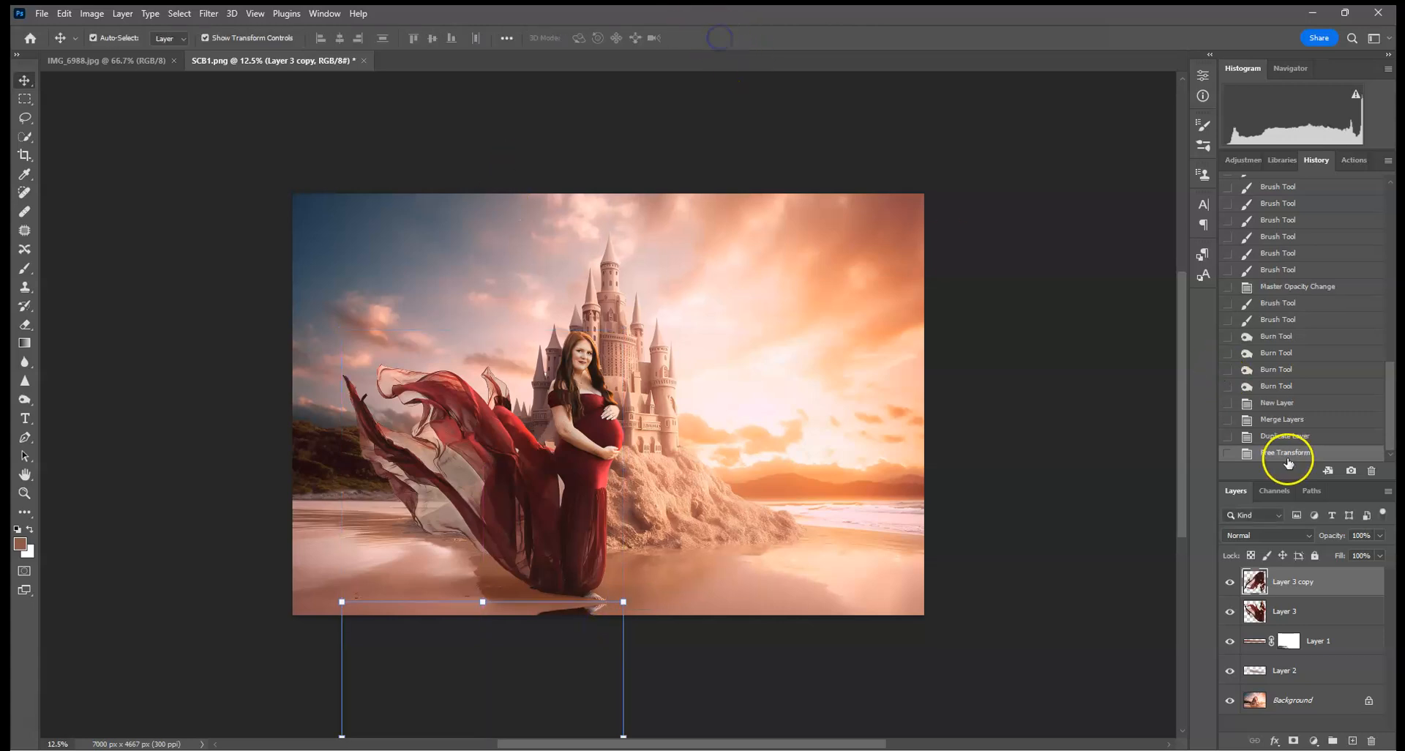
Set the reflection layer's blend mode to Overlay and its opacity to 16%.
click(1284, 535)
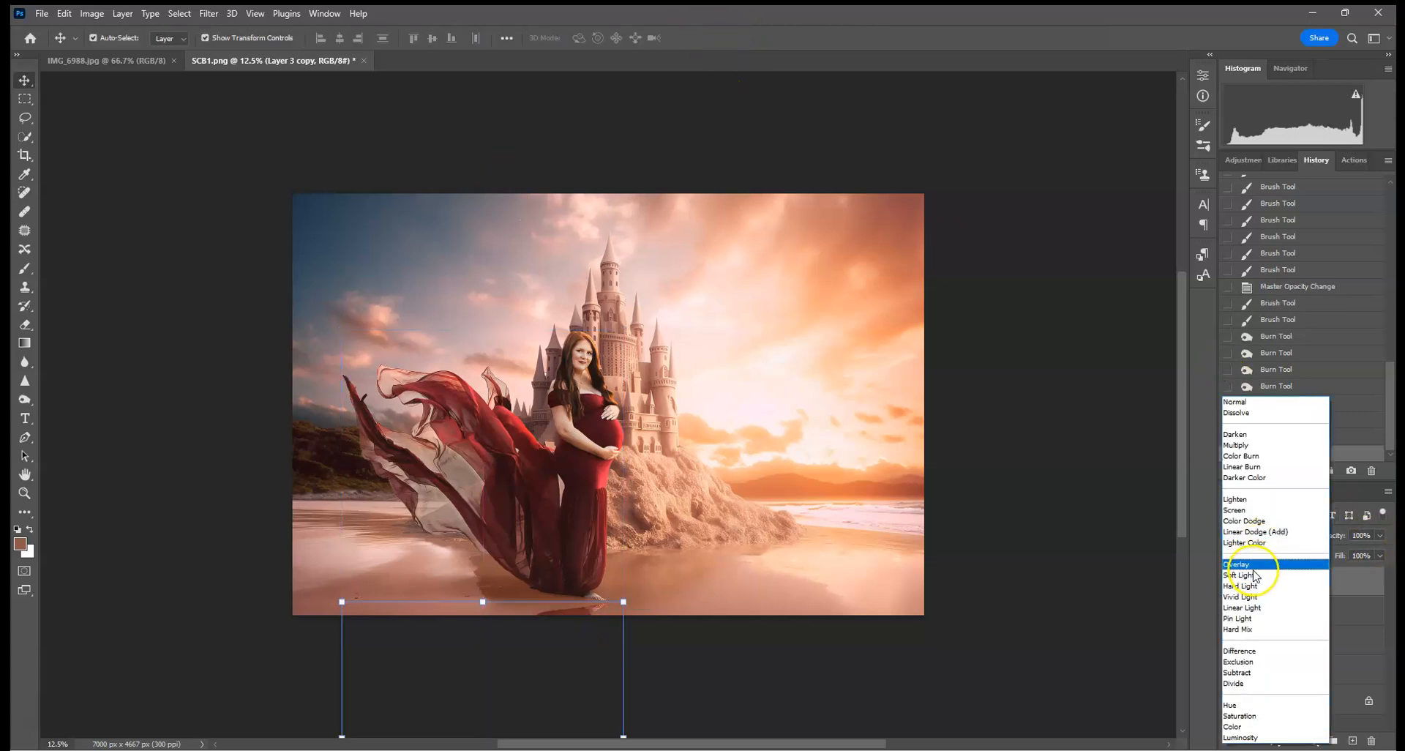
click(1254, 567)
click(1379, 535)
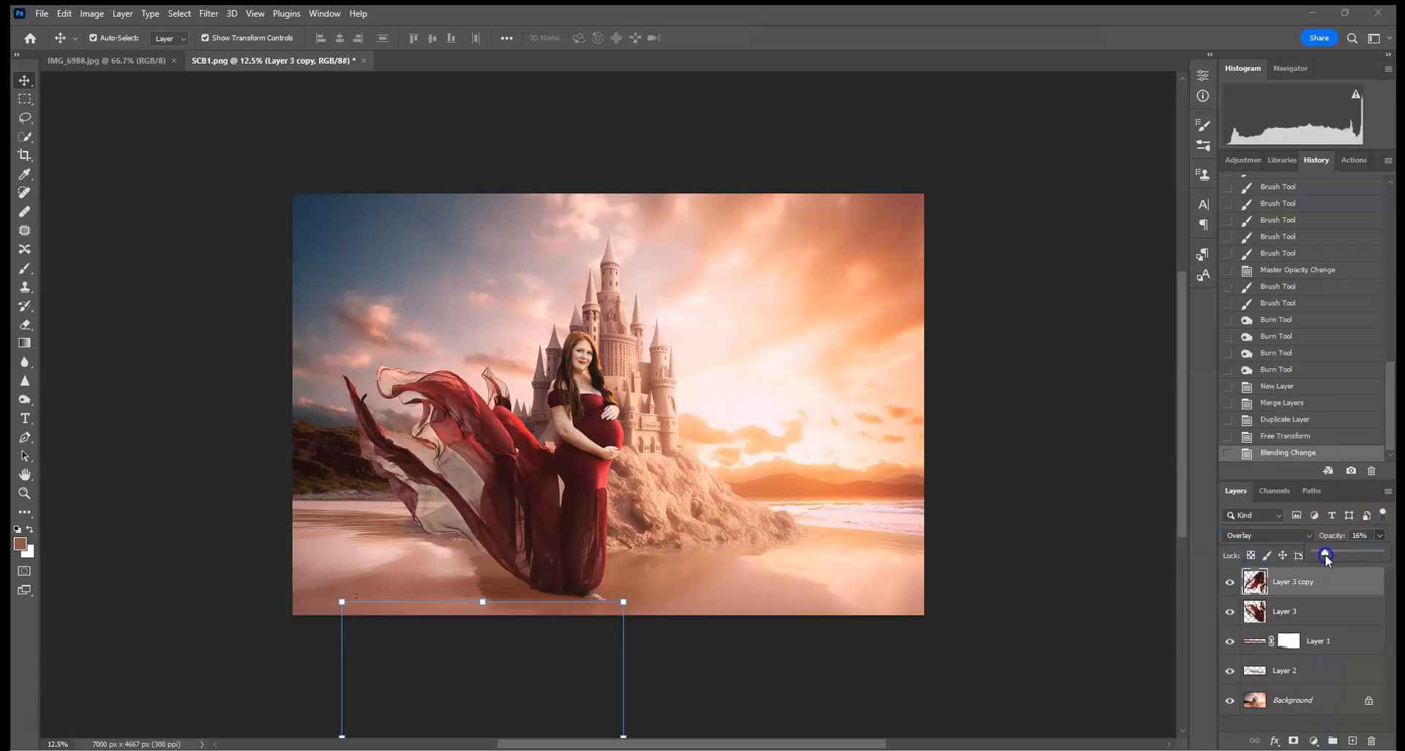
drag(1325, 557, 1325, 558)
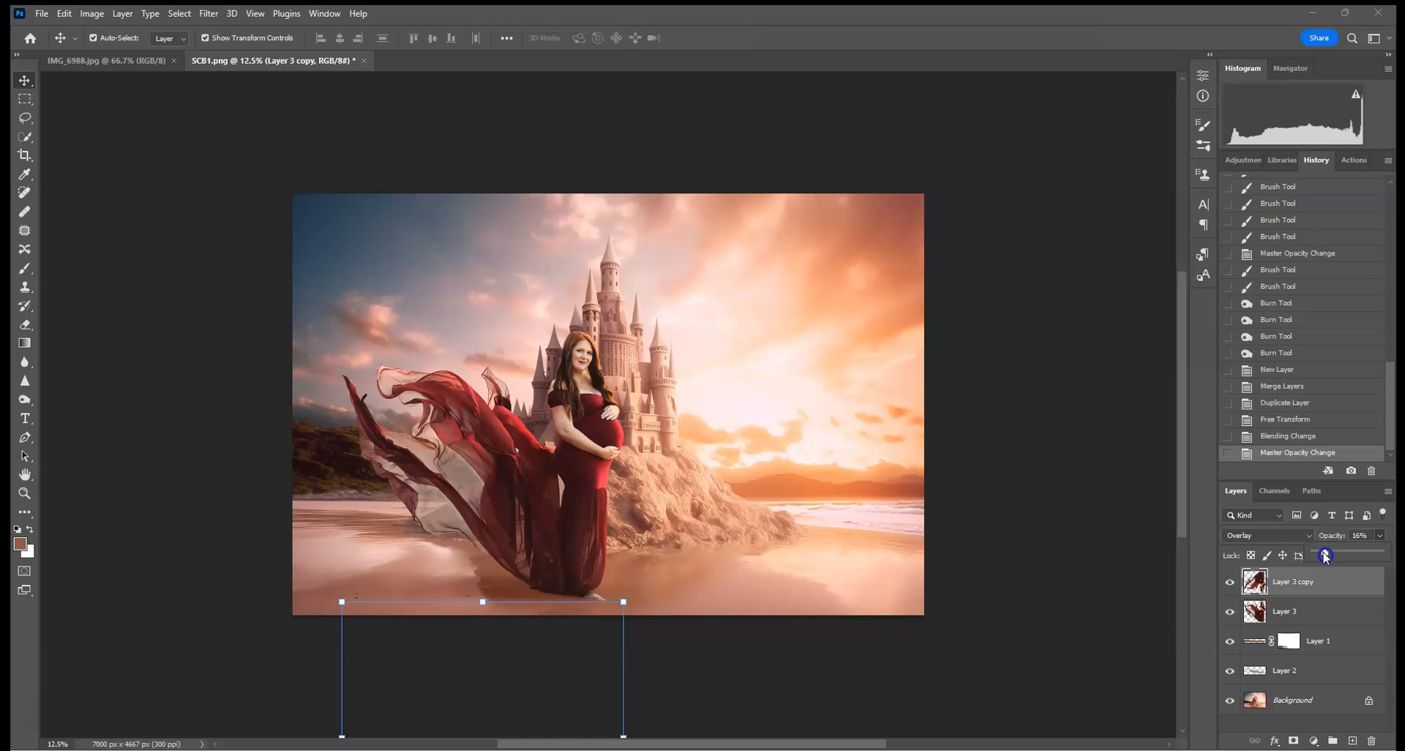
Move the reflection straight up 36 px so that it meets the woman's foot.
key(ctrl+plus)
key(ctrl+plus)
drag(806, 422, 800, 223)
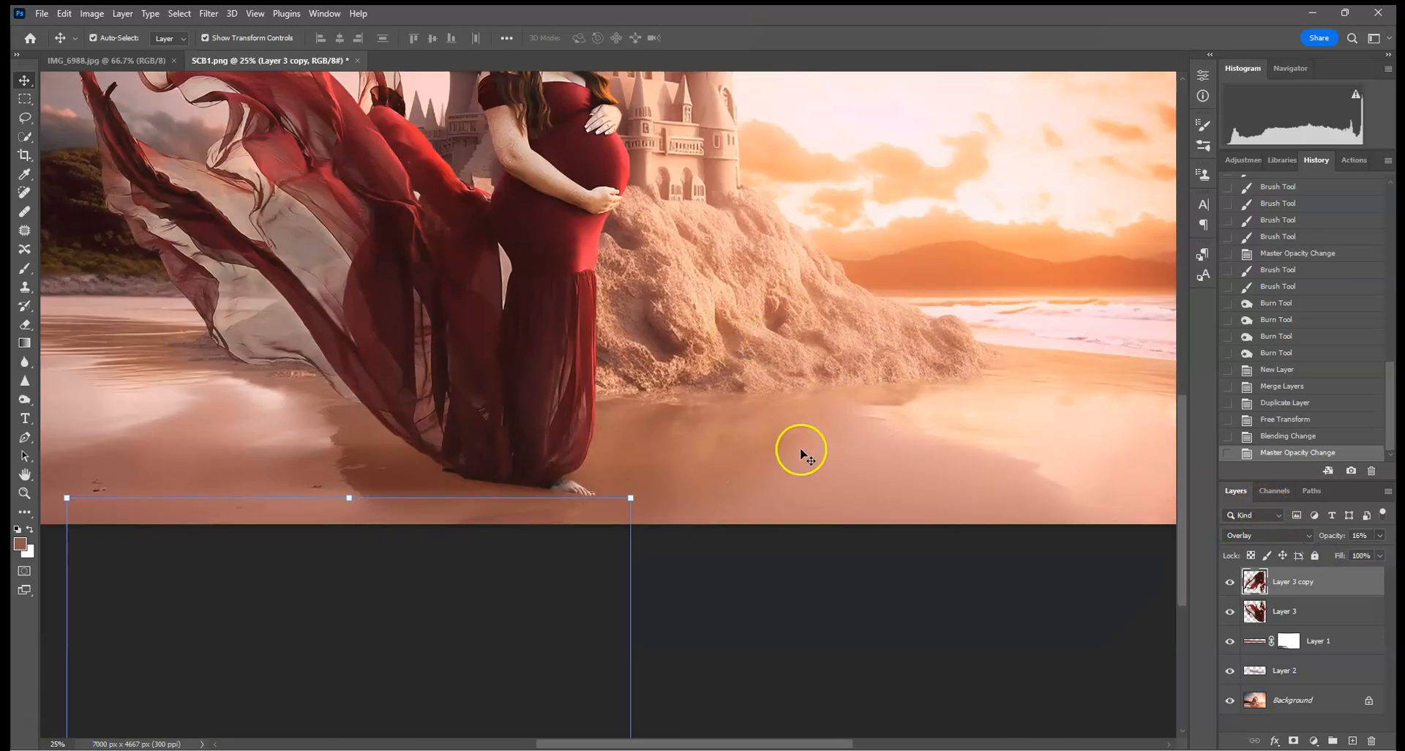
click(631, 497)
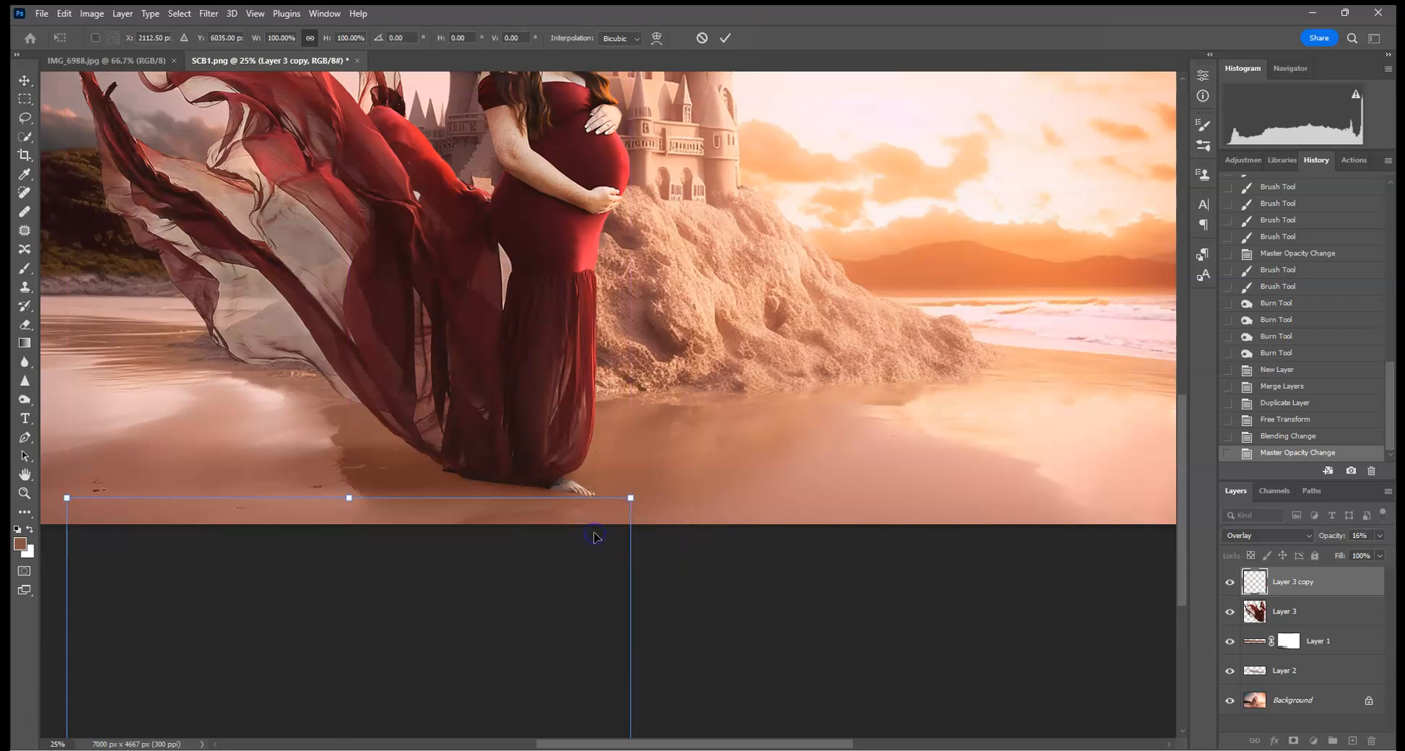
scroll(596, 538, up, 3)
drag(609, 687, 608, 672)
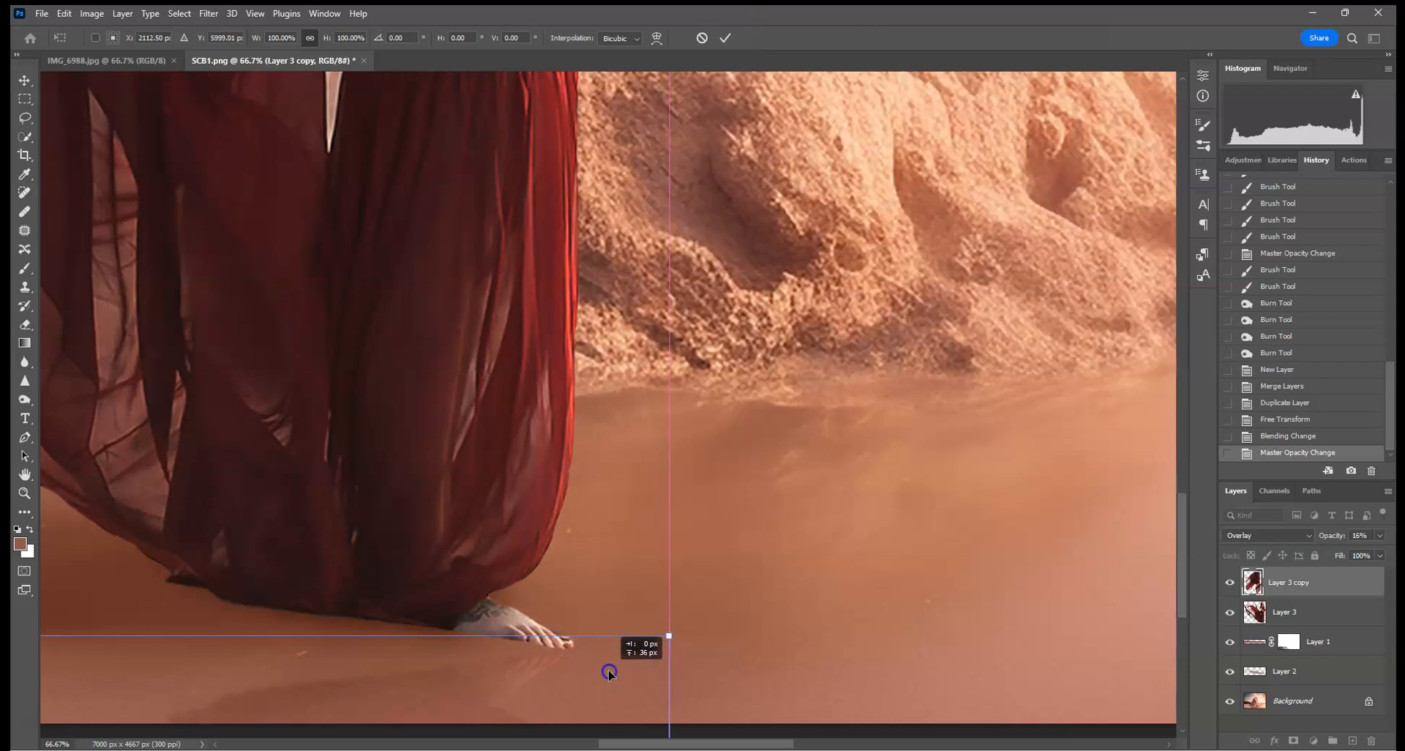
click(725, 37)
click(1182, 16)
key(ctrl+minus)
key(ctrl+minus)
key(ctrl+minus)
key(ctrl+minus)
key(ctrl+minus)
key(ctrl+minus)
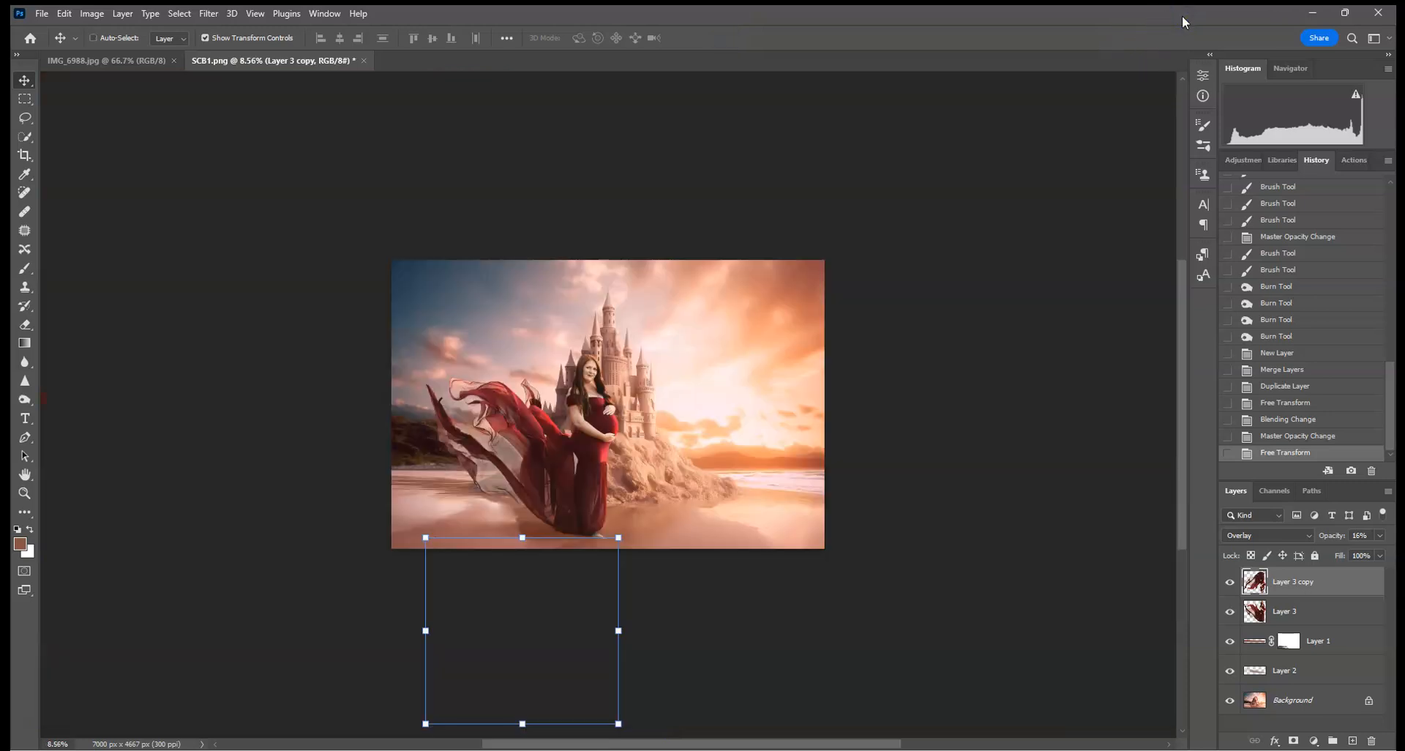
click(242, 219)
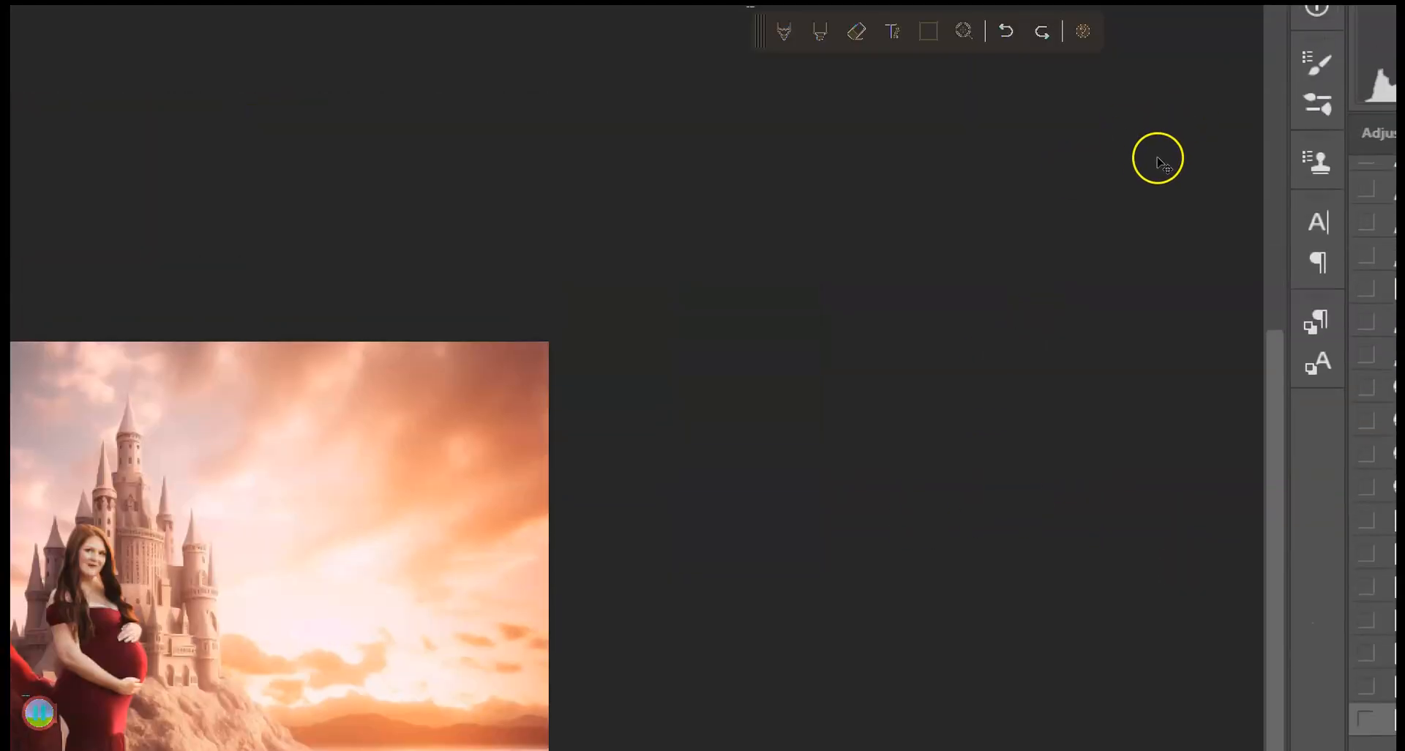
key(ctrl+plus)
key(ctrl+plus)
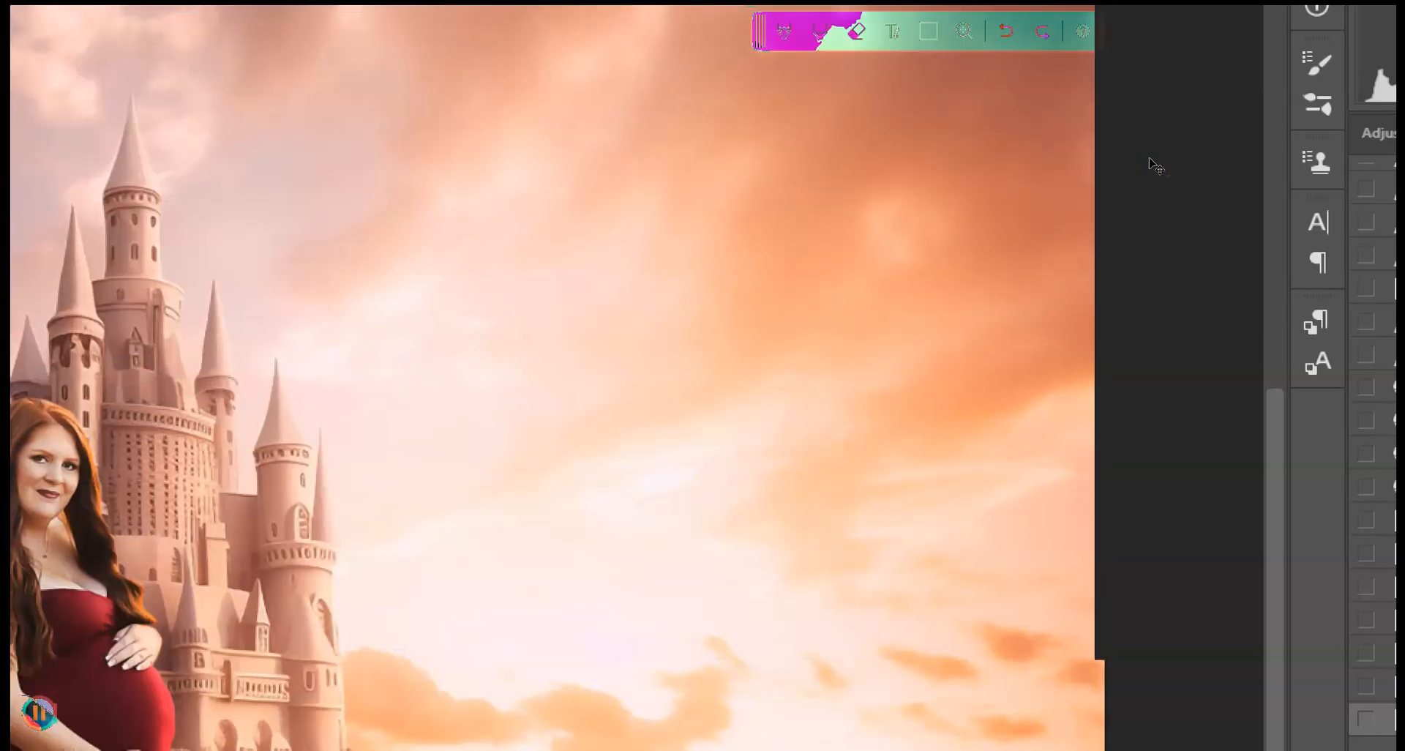
key(ctrl+minus)
key(ctrl+minus)
key(ctrl+minus)
scroll(1149, 159, down, 1)
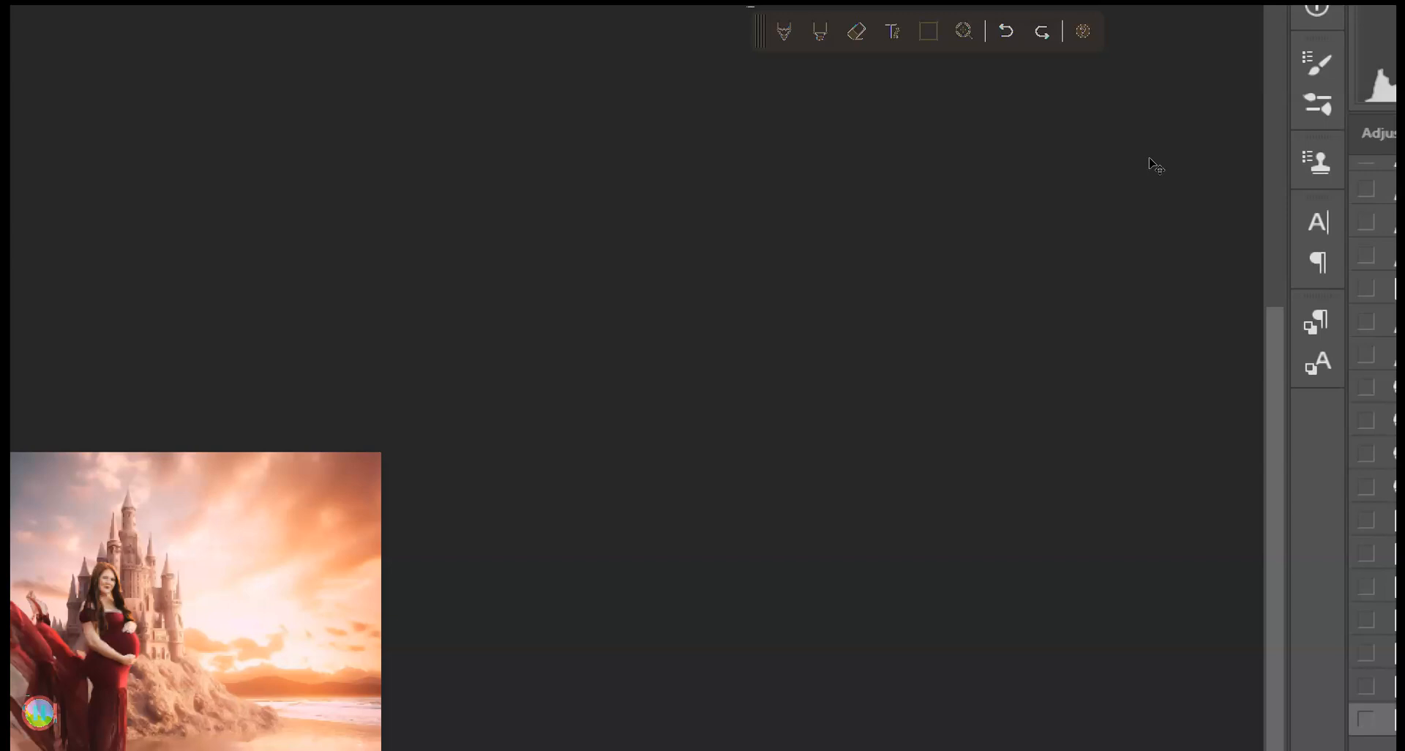
click(1119, 243)
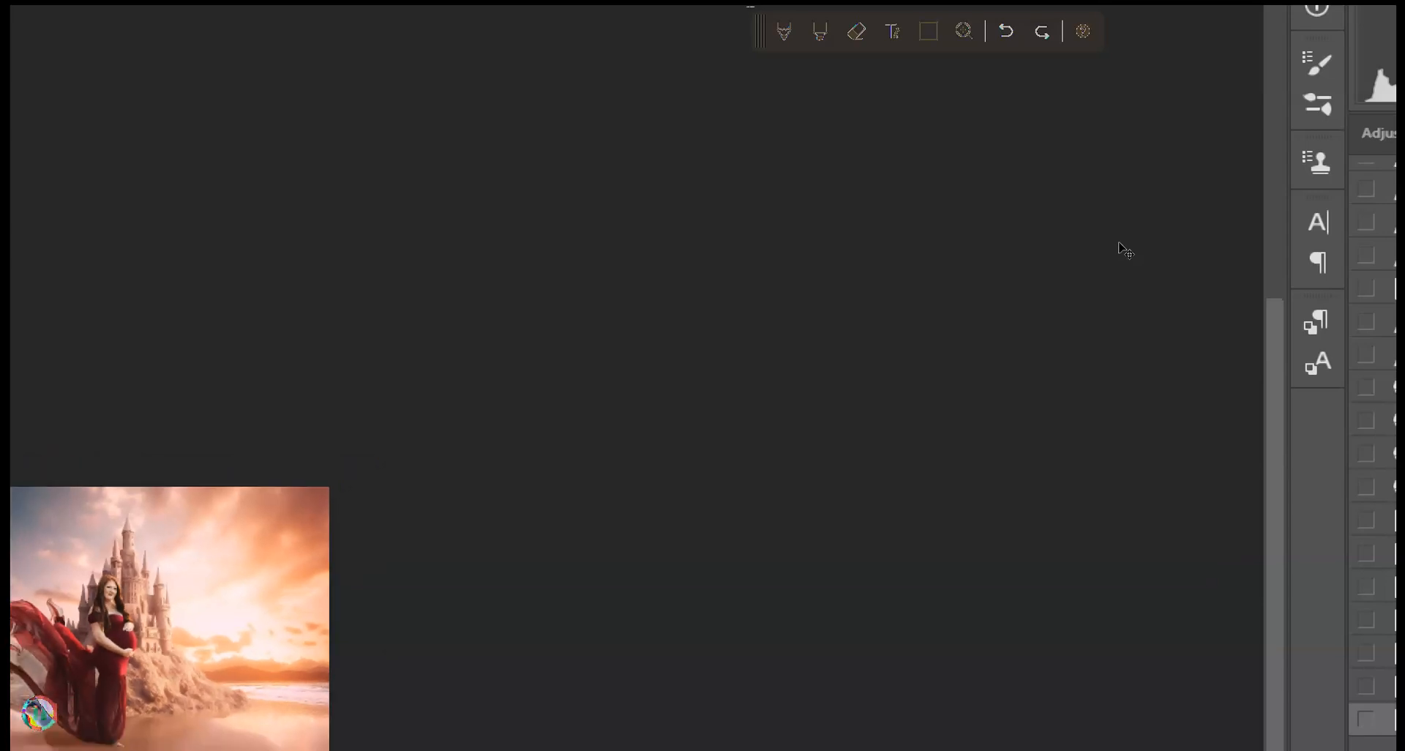
key(super+minus)
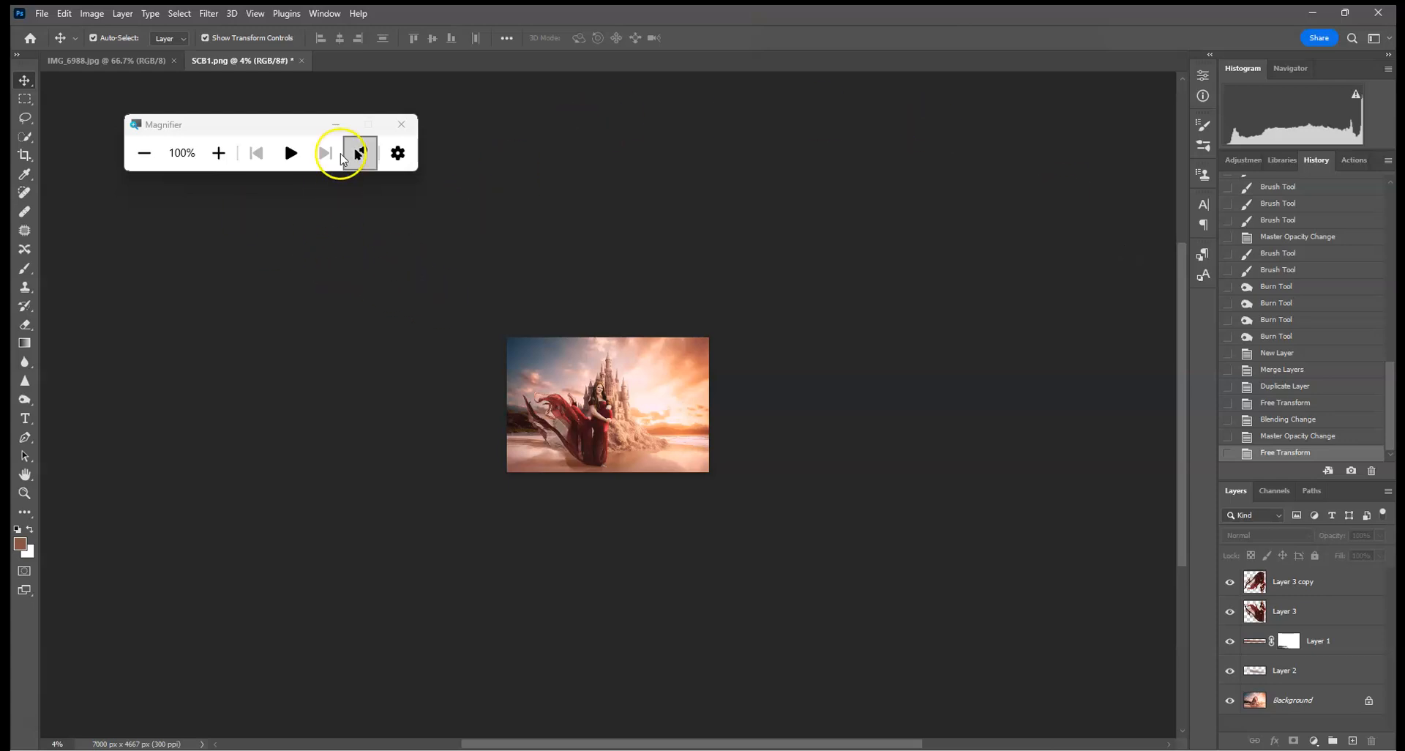
click(401, 124)
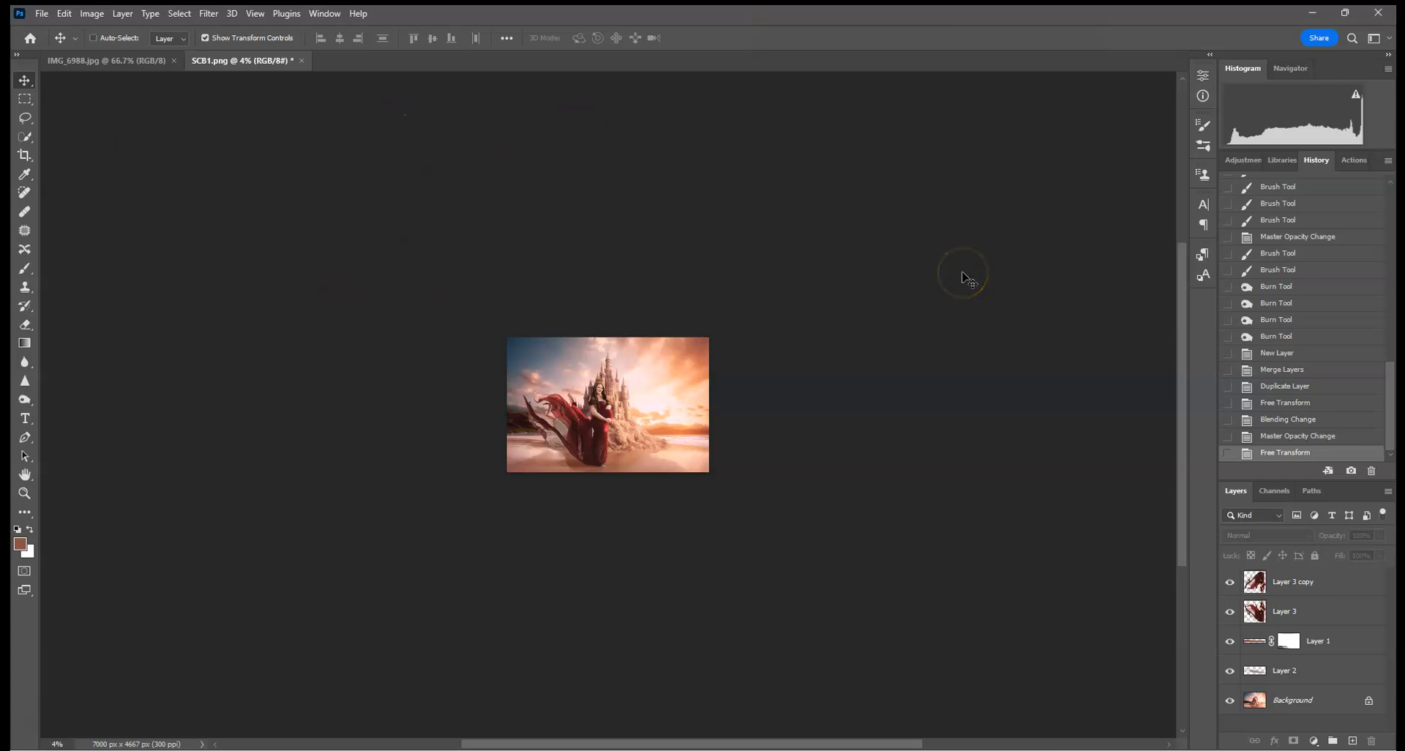
Duplicate the Background layer and apply a Gaussian Blur with a 5-pixel radius to the copy.
key(ctrl+0)
key(ctrl+minus)
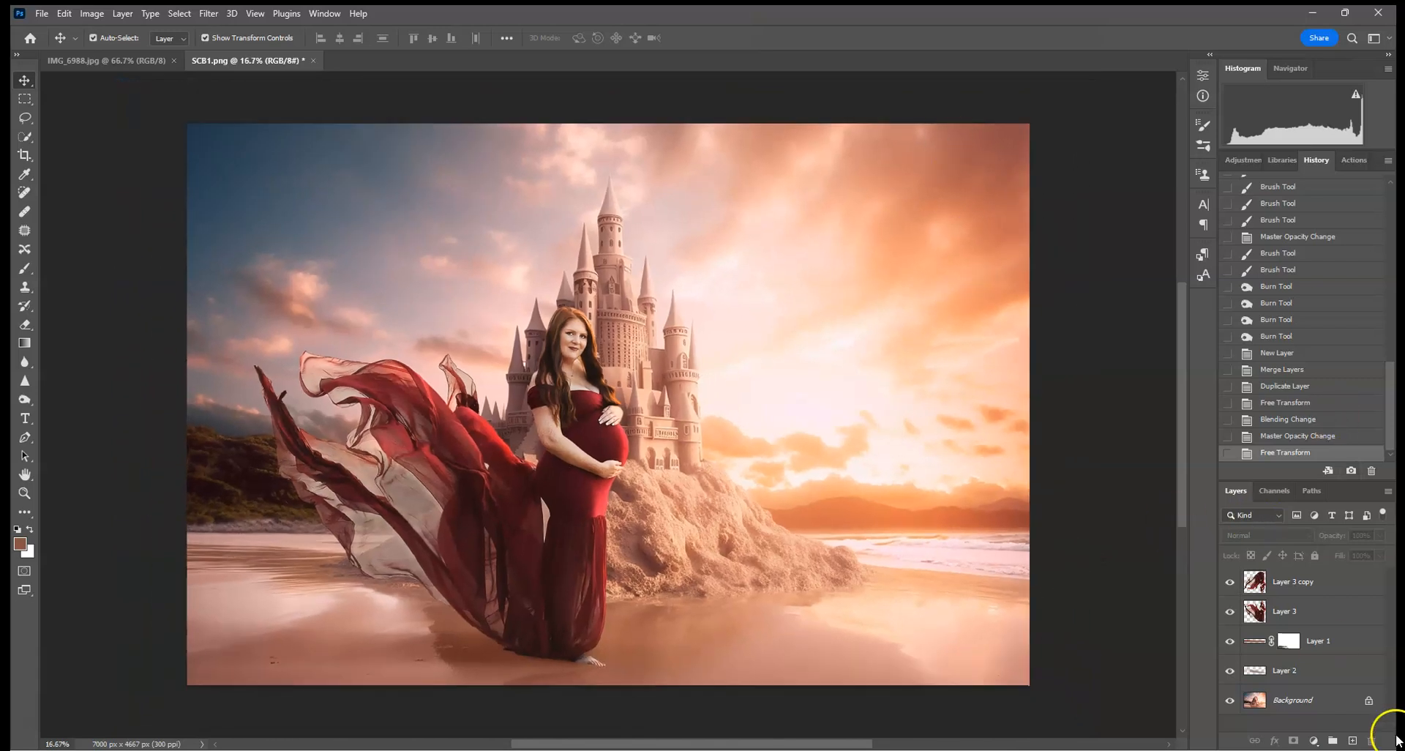
click(1329, 705)
drag(1351, 712, 1352, 740)
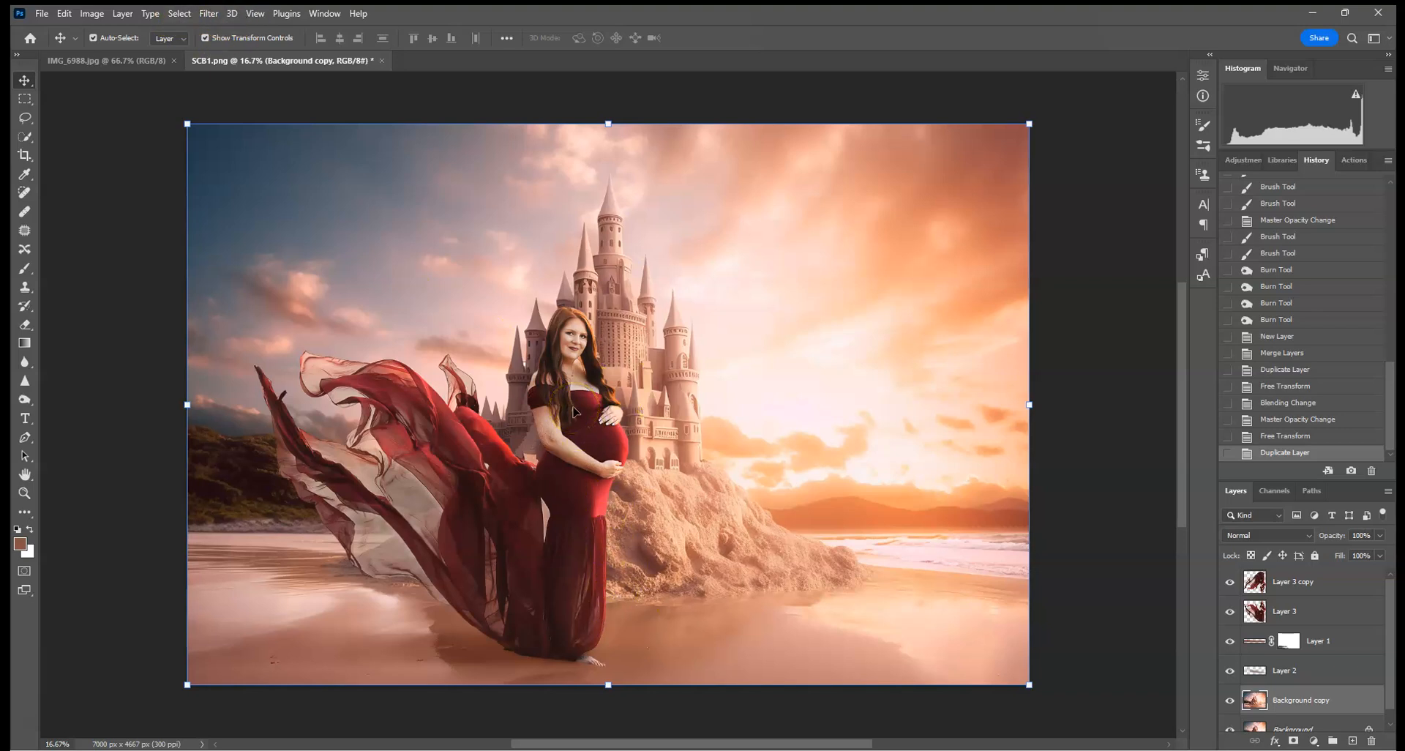
click(208, 13)
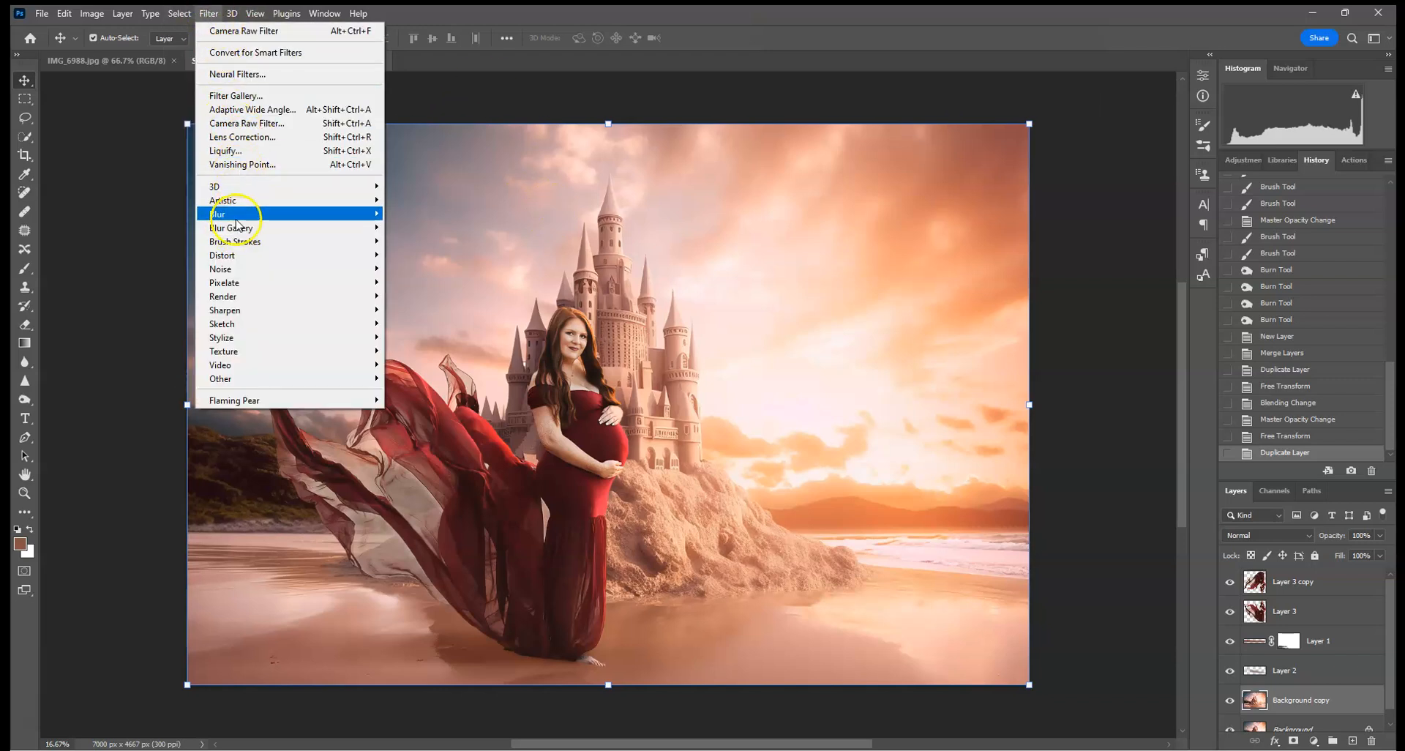
mouse_move(234, 214)
click(425, 268)
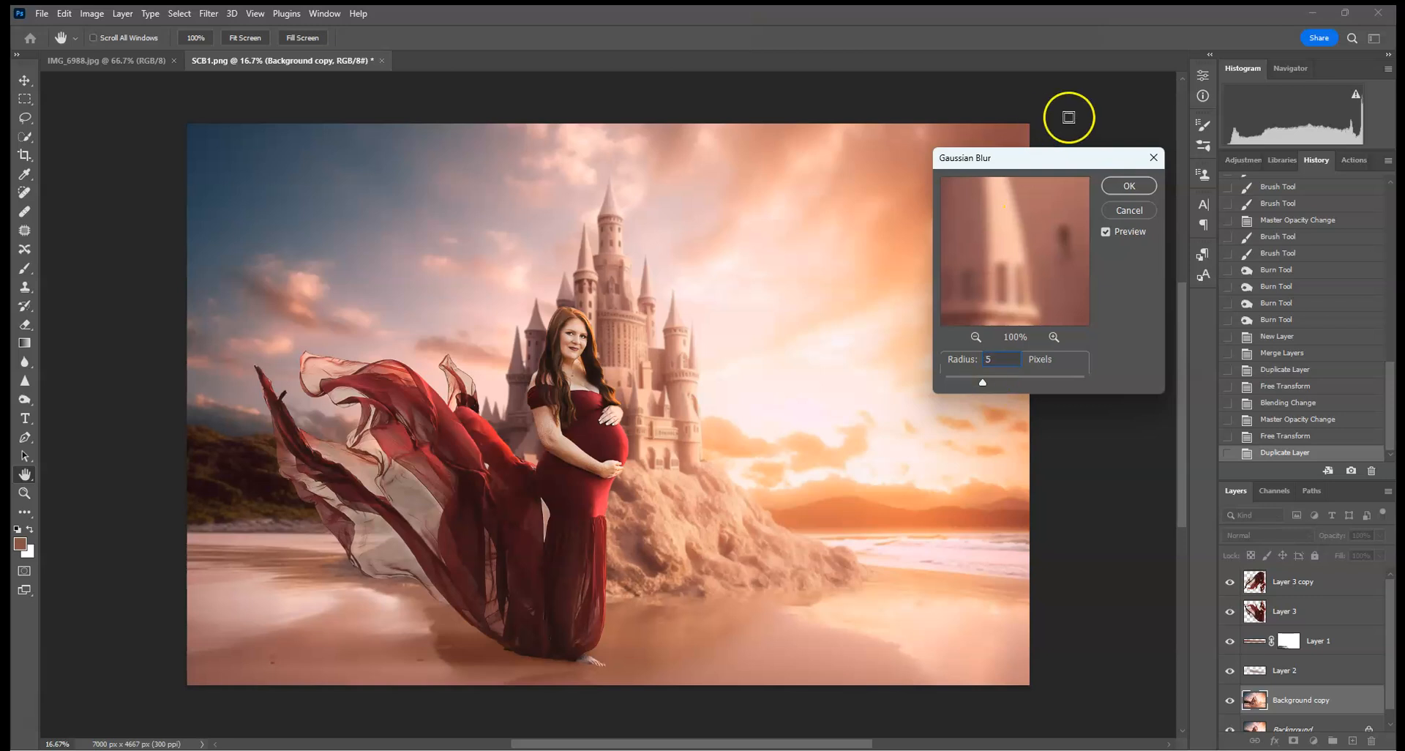
click(1125, 186)
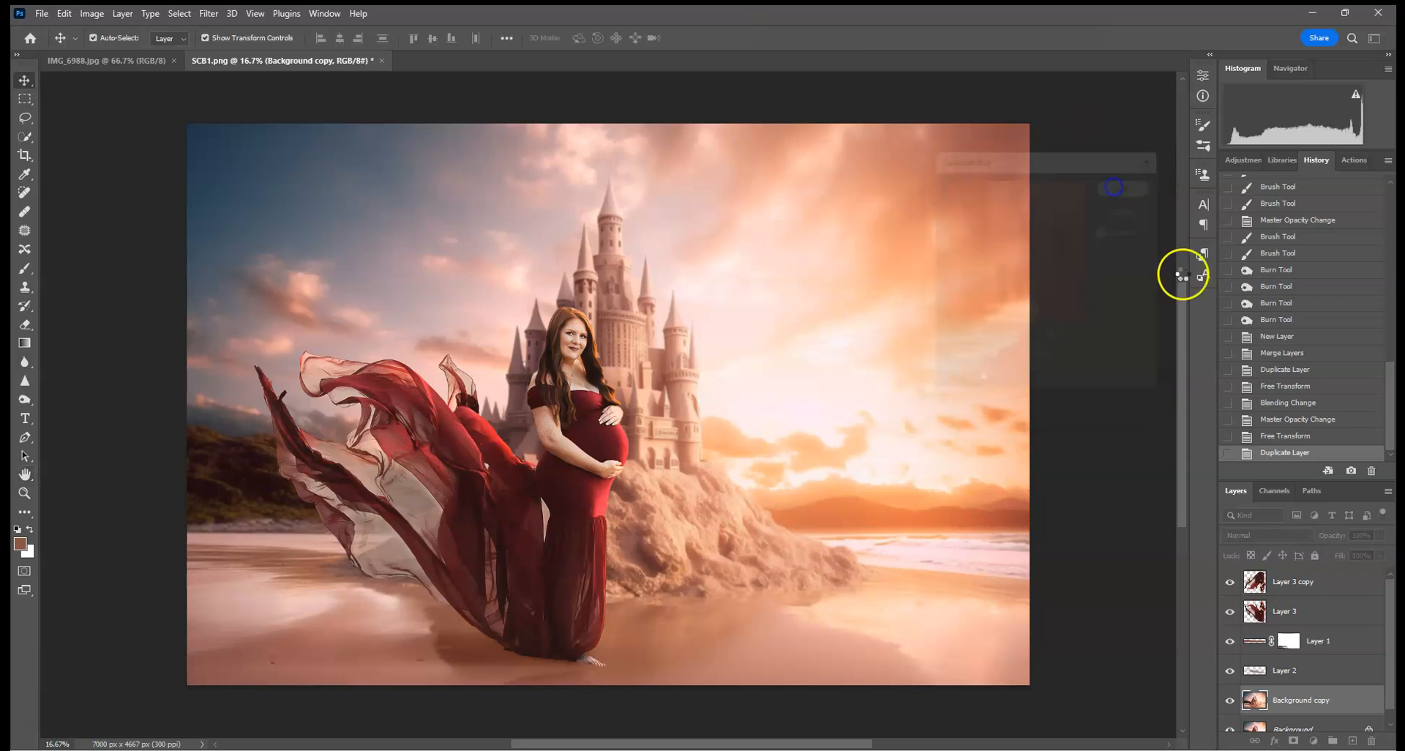
Add a mask to the blurred background copy and paint black along the foreground sand with a 338 px soft round brush.
click(1294, 741)
click(24, 267)
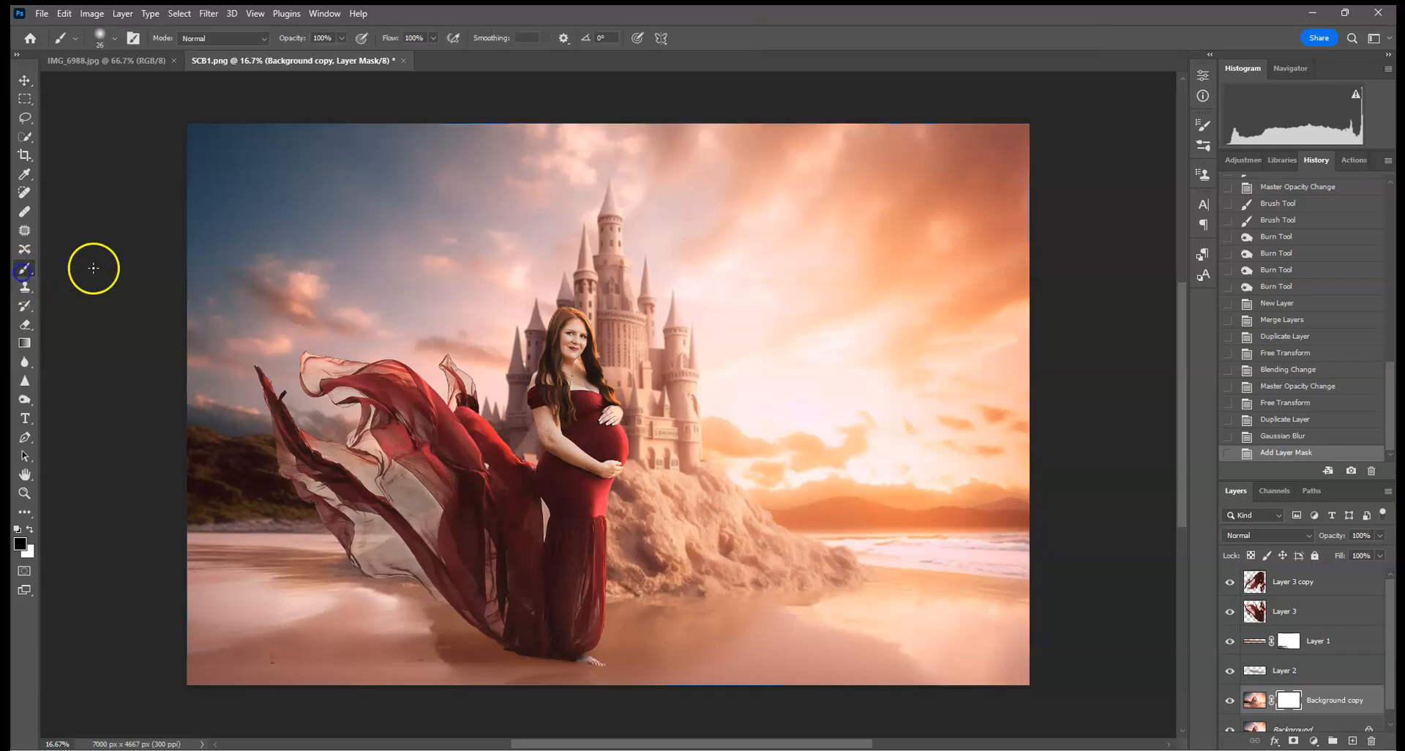
click(115, 38)
drag(151, 85, 164, 80)
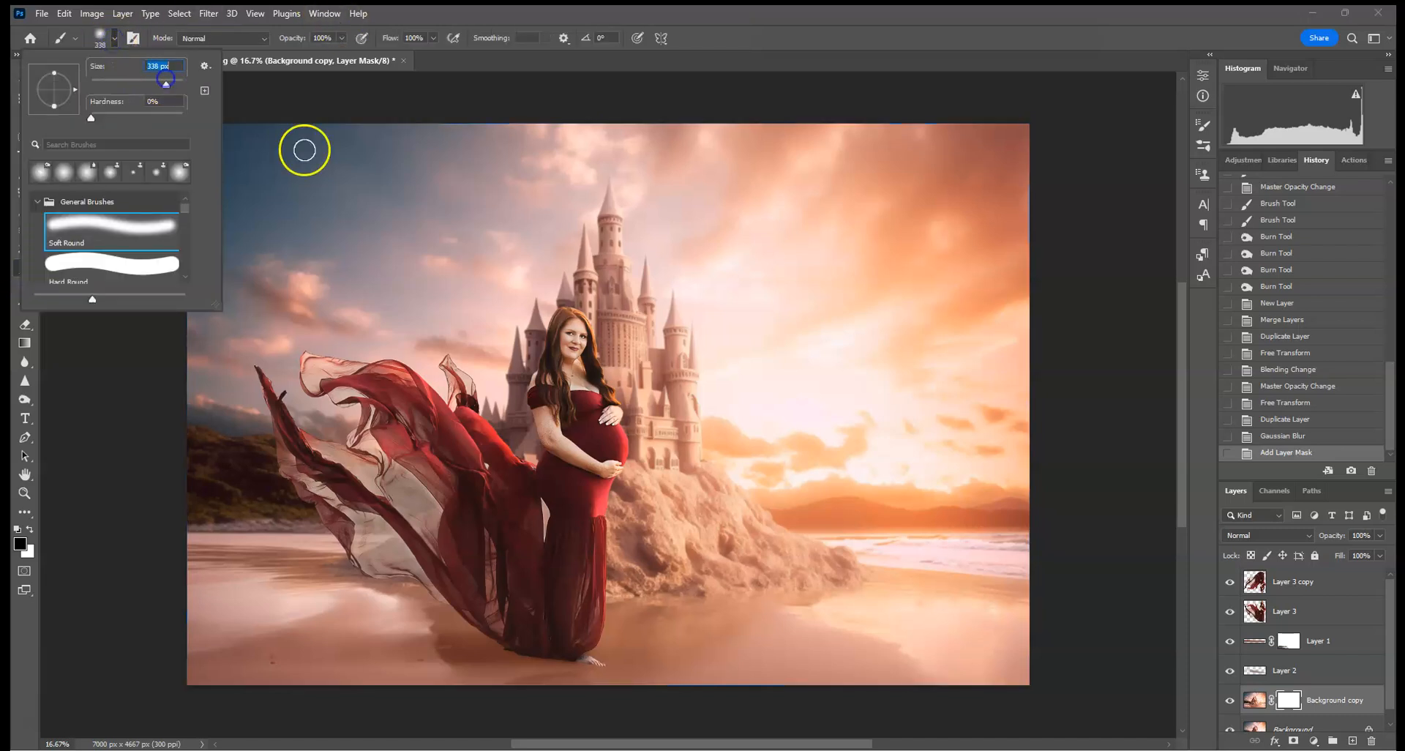
click(528, 651)
mouse_move(528, 651)
mouse_down()
mouse_move(633, 659)
mouse_move(207, 658)
mouse_move(1031, 646)
mouse_move(516, 655)
mouse_up()
drag(973, 656, 342, 656)
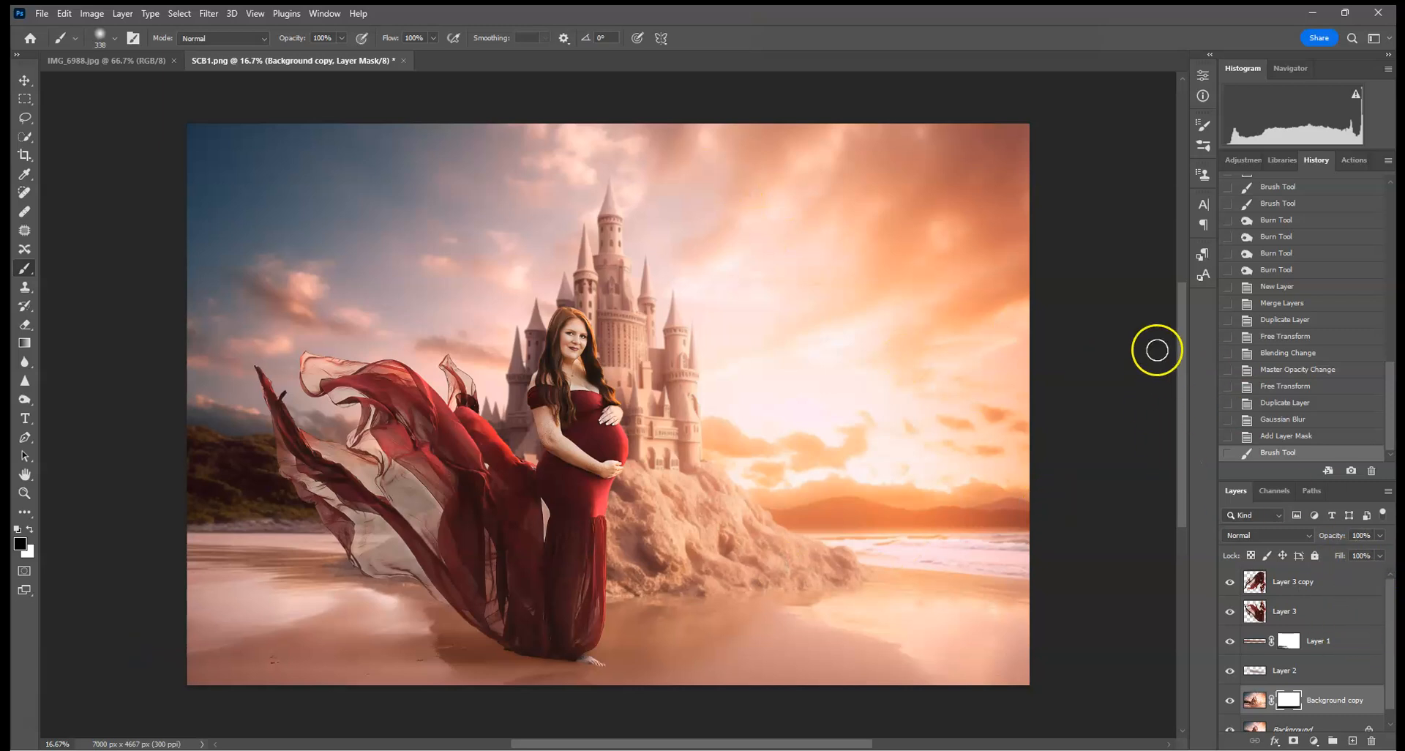
Merge Layer 3 and Layer 3 copy into one layer and add a layer mask to it.
key(ctrl+plus)
key(ctrl+plus)
key(ctrl+plus)
key(ctrl+plus)
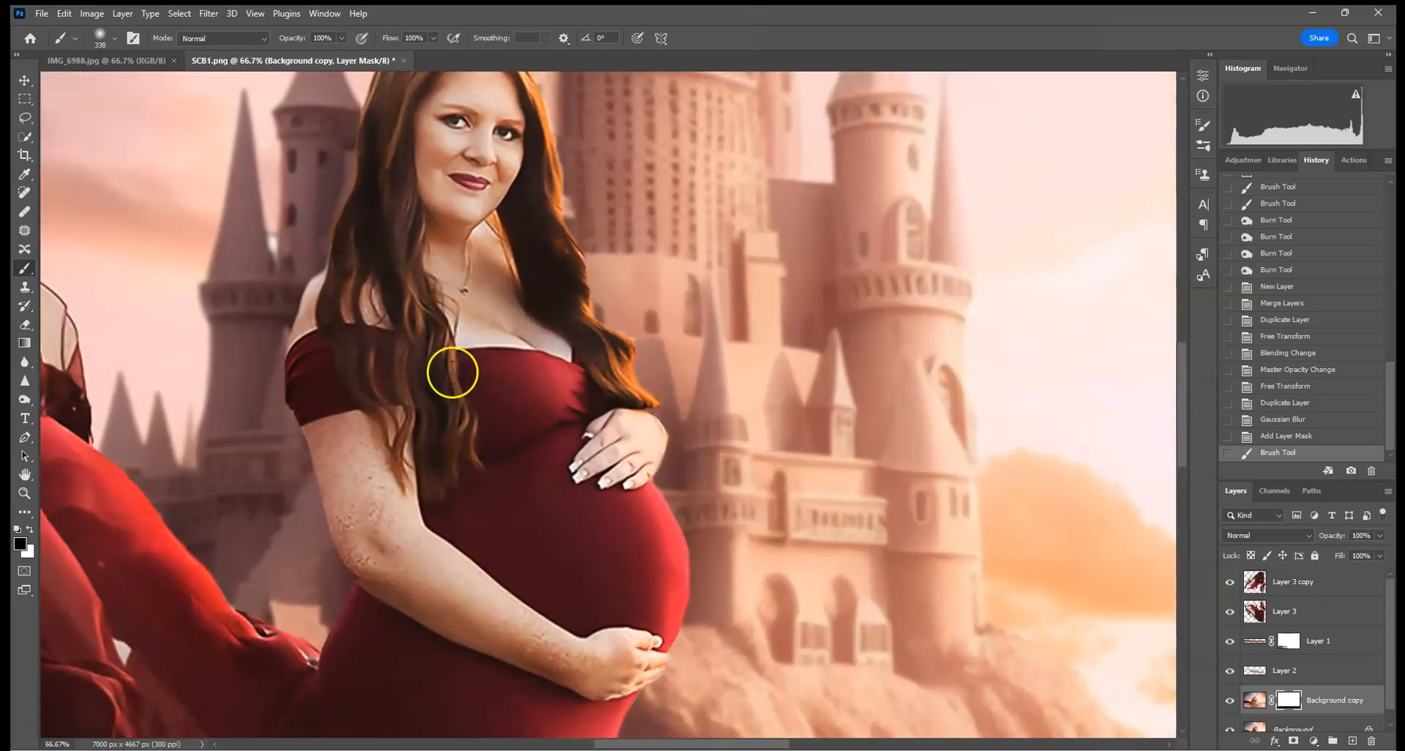
drag(452, 373, 506, 170)
key(ctrl+plus)
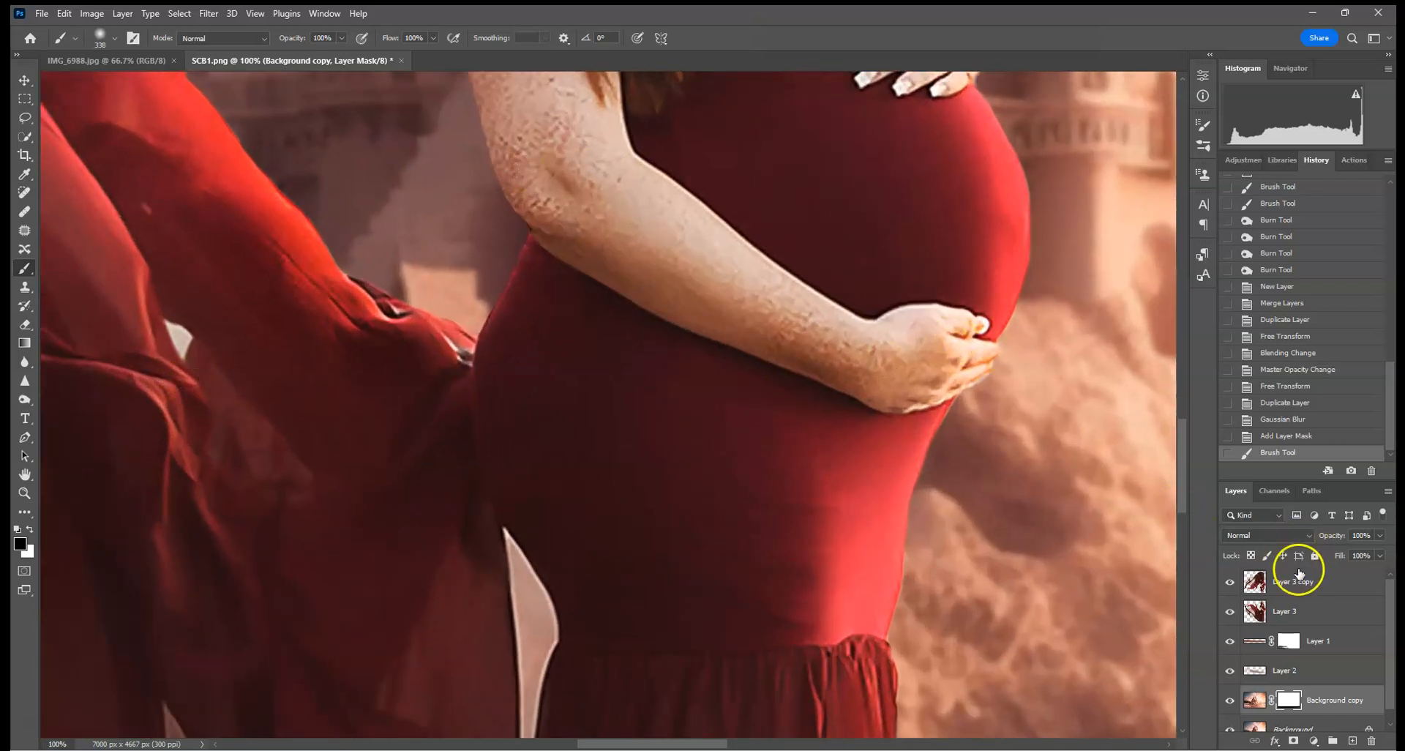
click(1314, 611)
shift+click(1321, 585)
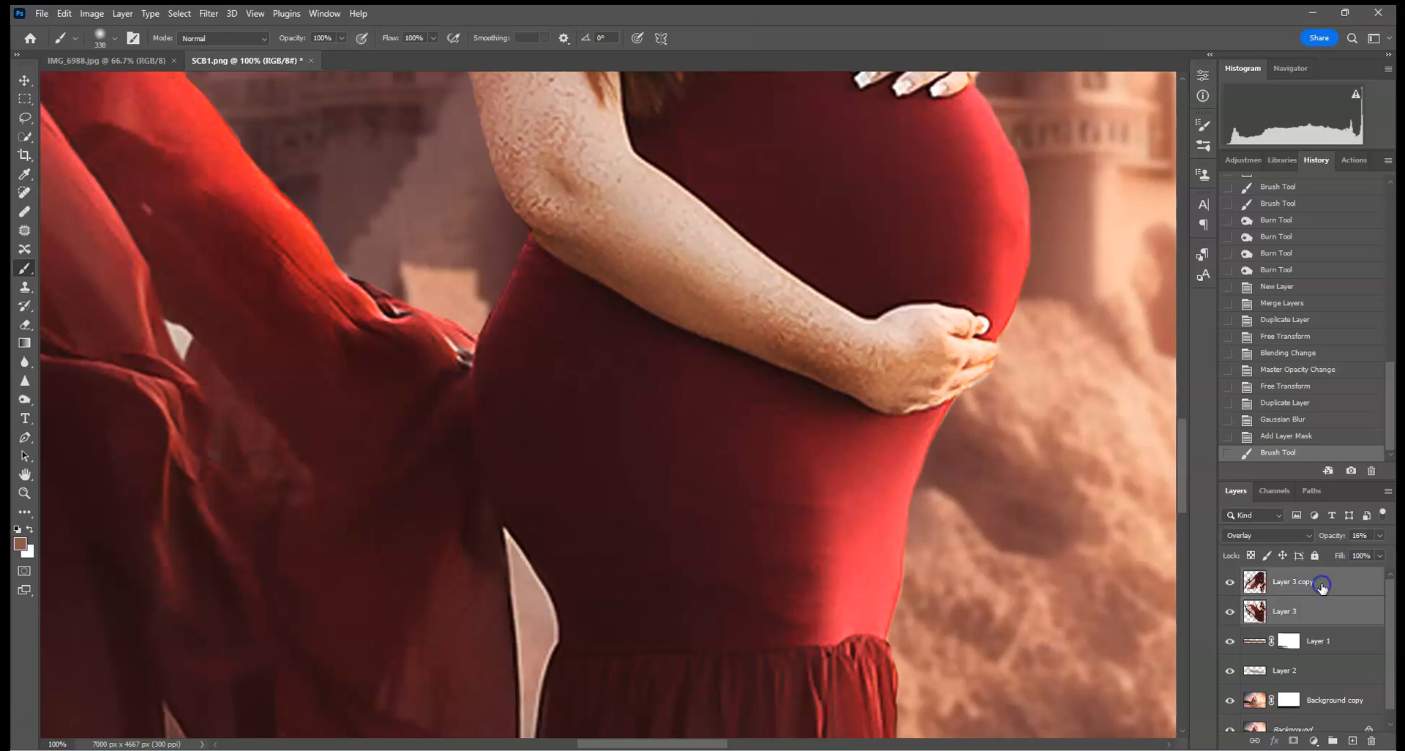
right_click(1320, 584)
click(1326, 446)
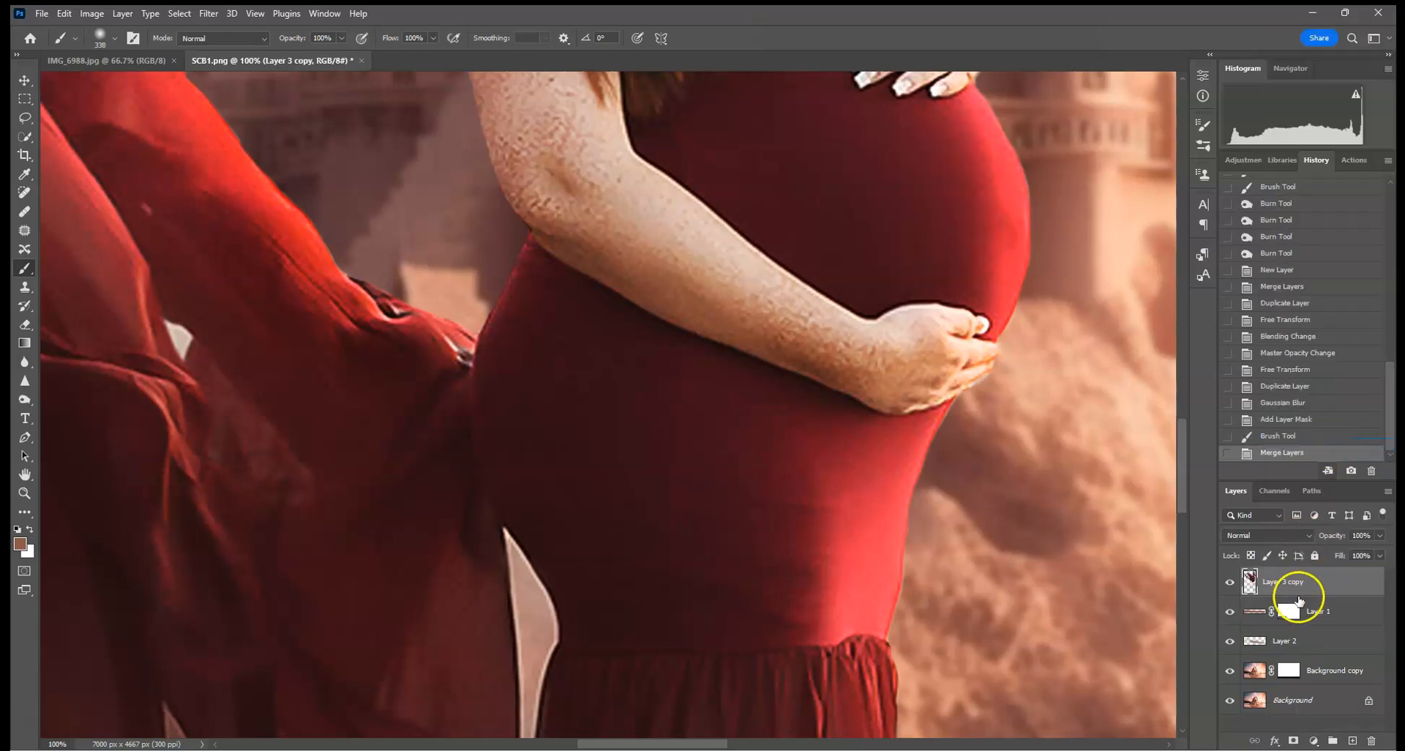
click(1292, 740)
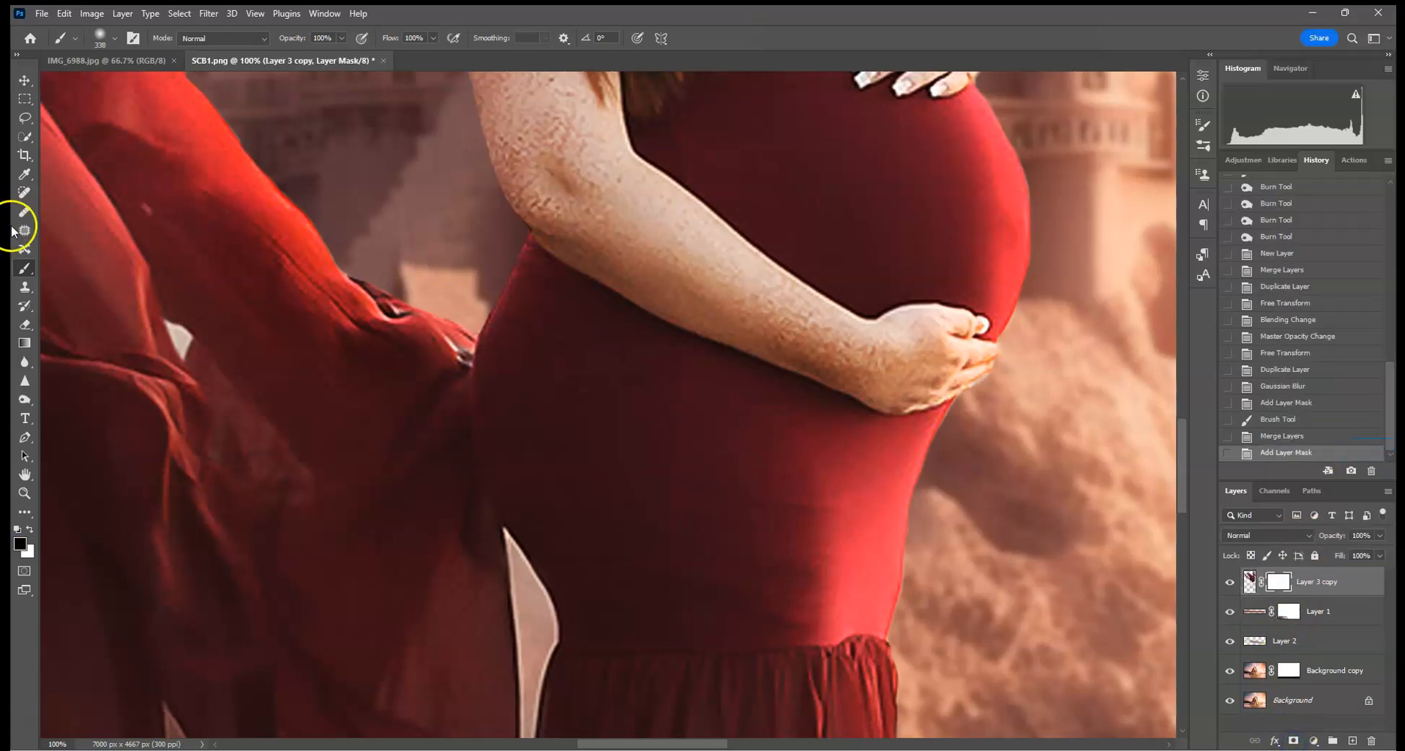
Mask out the pale leftover patch between the folds of the dress train with a 12 px soft round black brush.
click(116, 40)
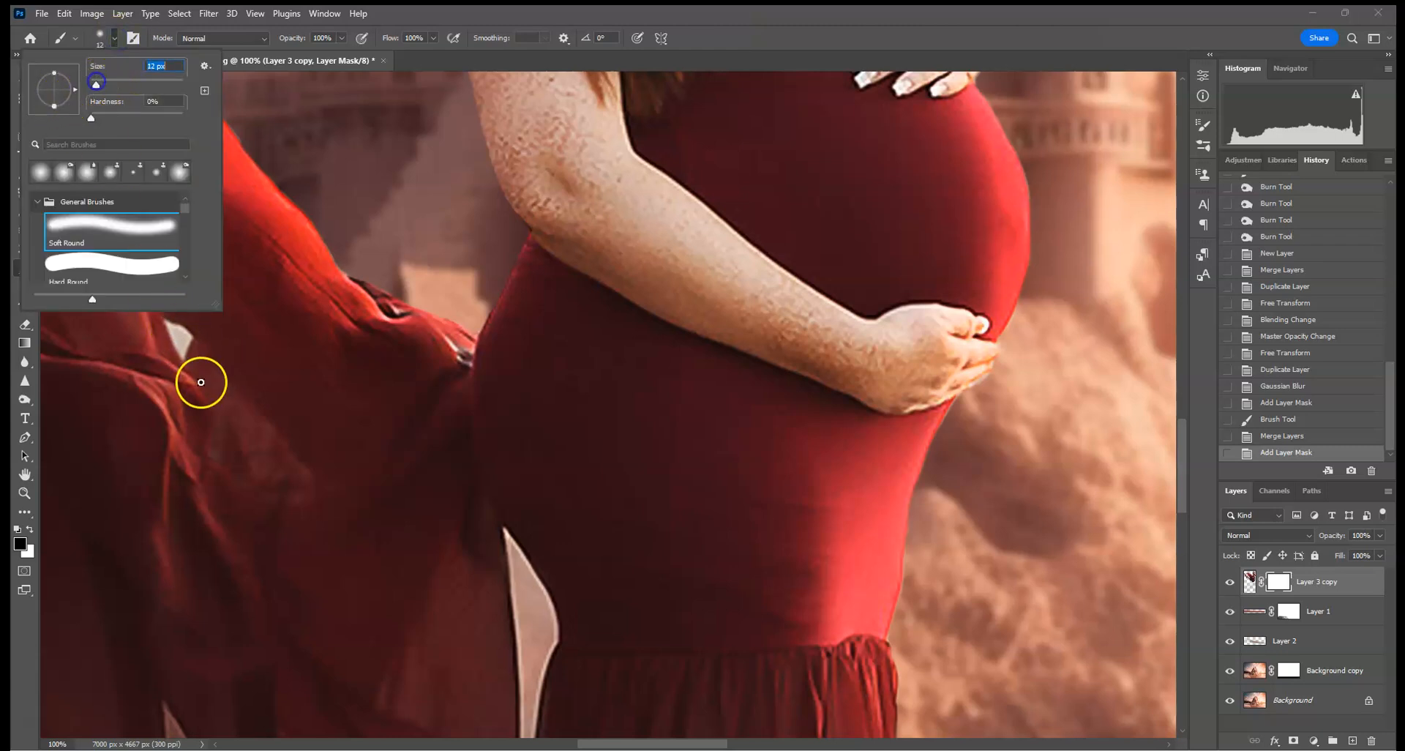
click(177, 334)
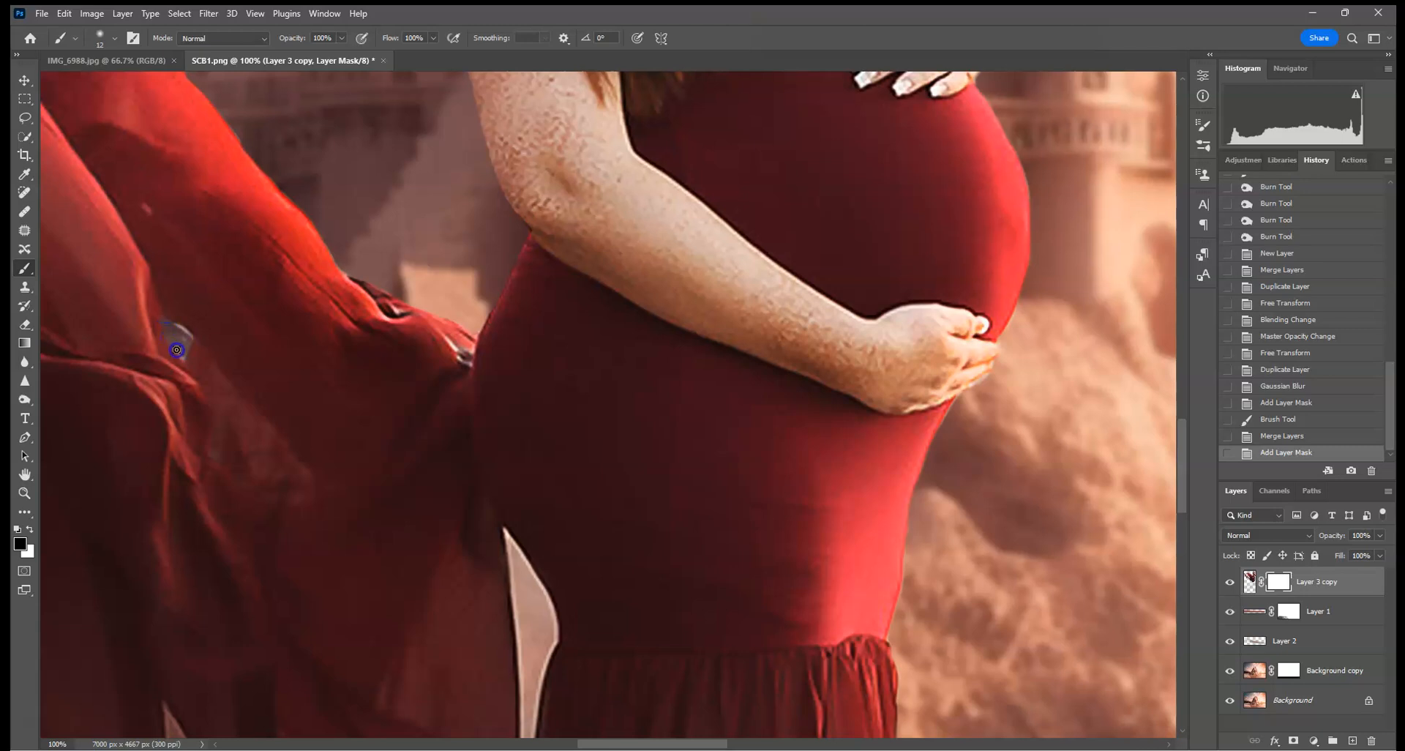
drag(191, 338, 173, 329)
key(ctrl+0)
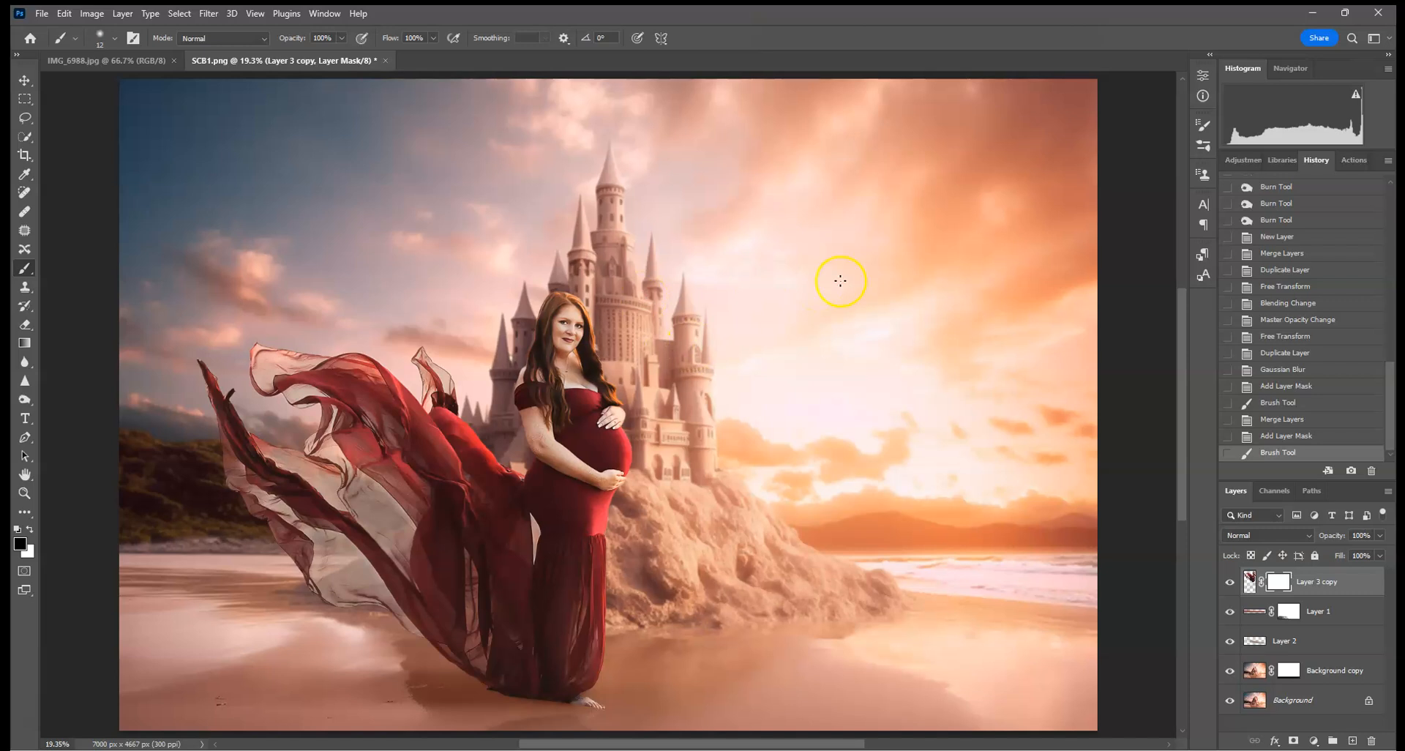
Clean the edge of the woman's shoulder beside her hair on the layer mask with an 18 px soft black brush.
key(ctrl+1)
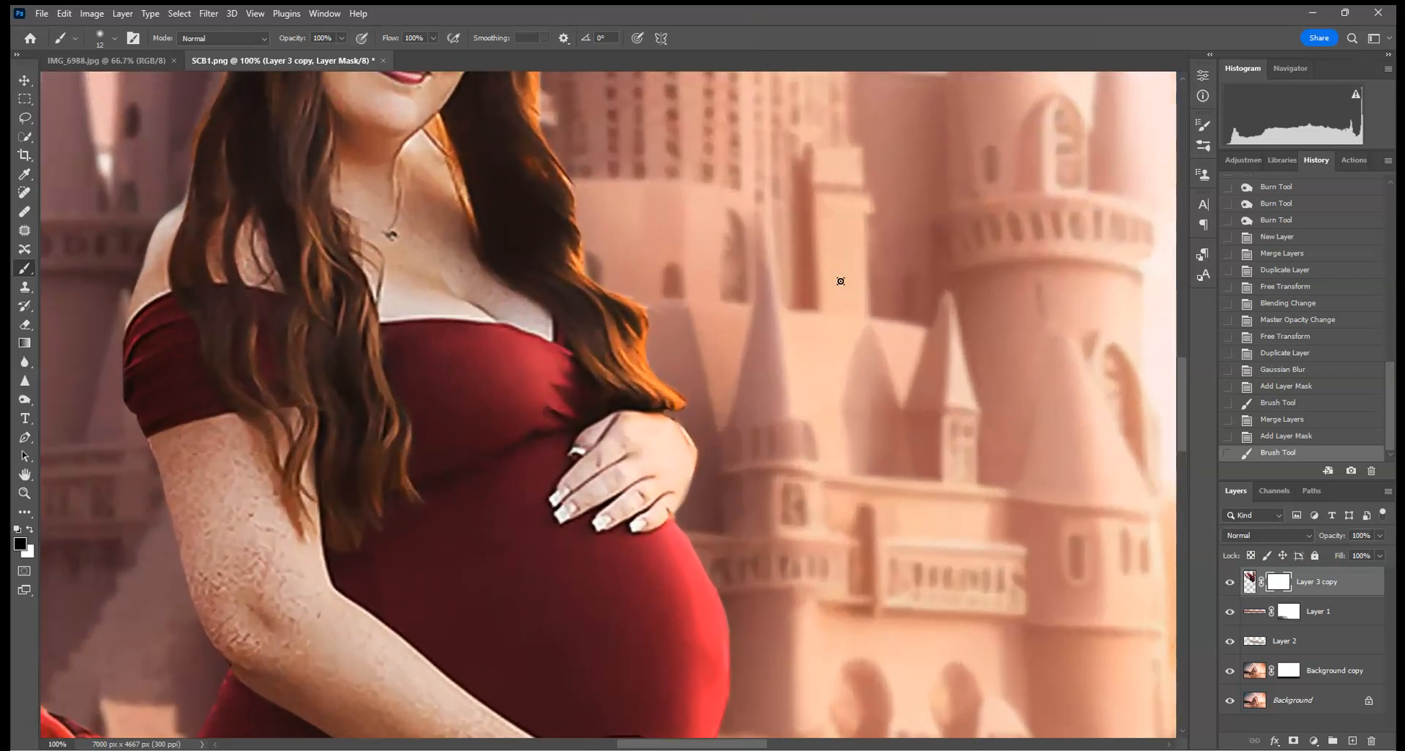
click(114, 38)
click(100, 83)
click(430, 9)
click(177, 201)
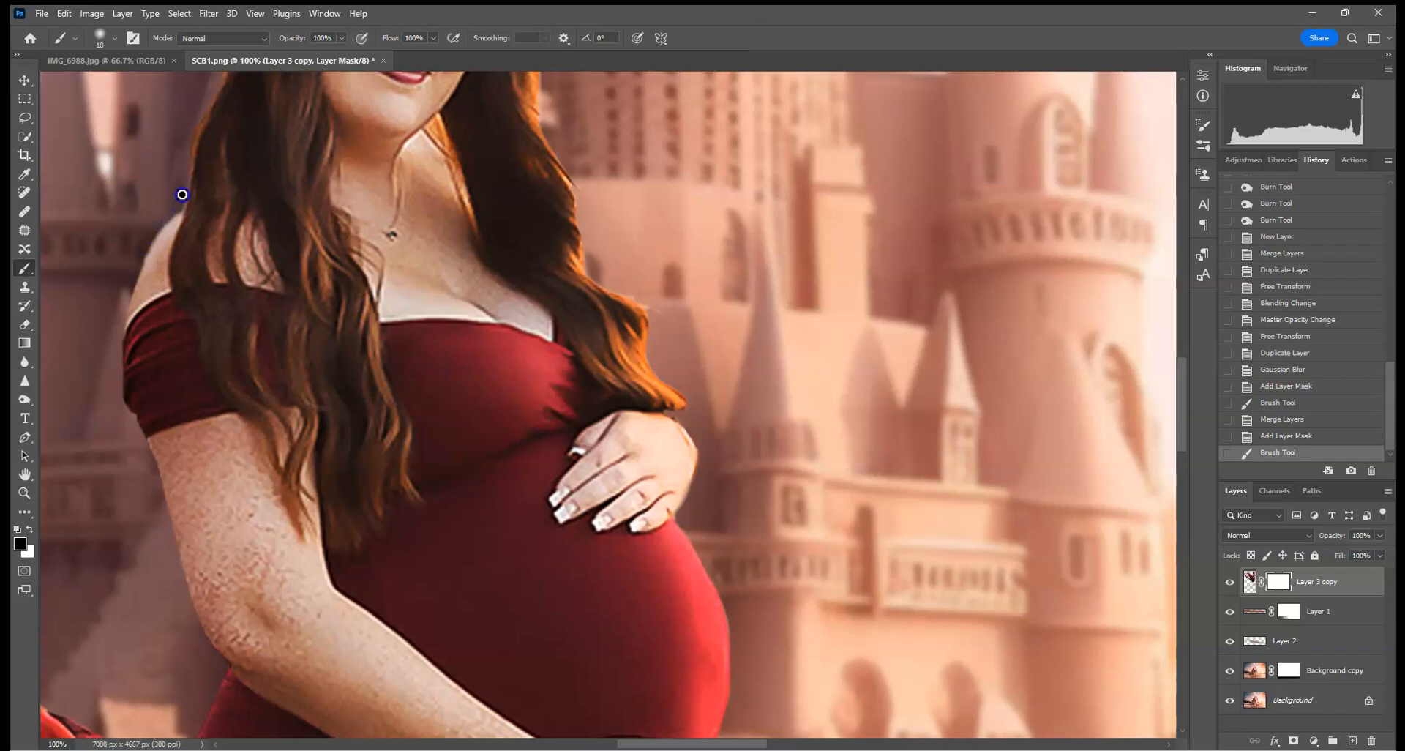
drag(176, 213, 141, 235)
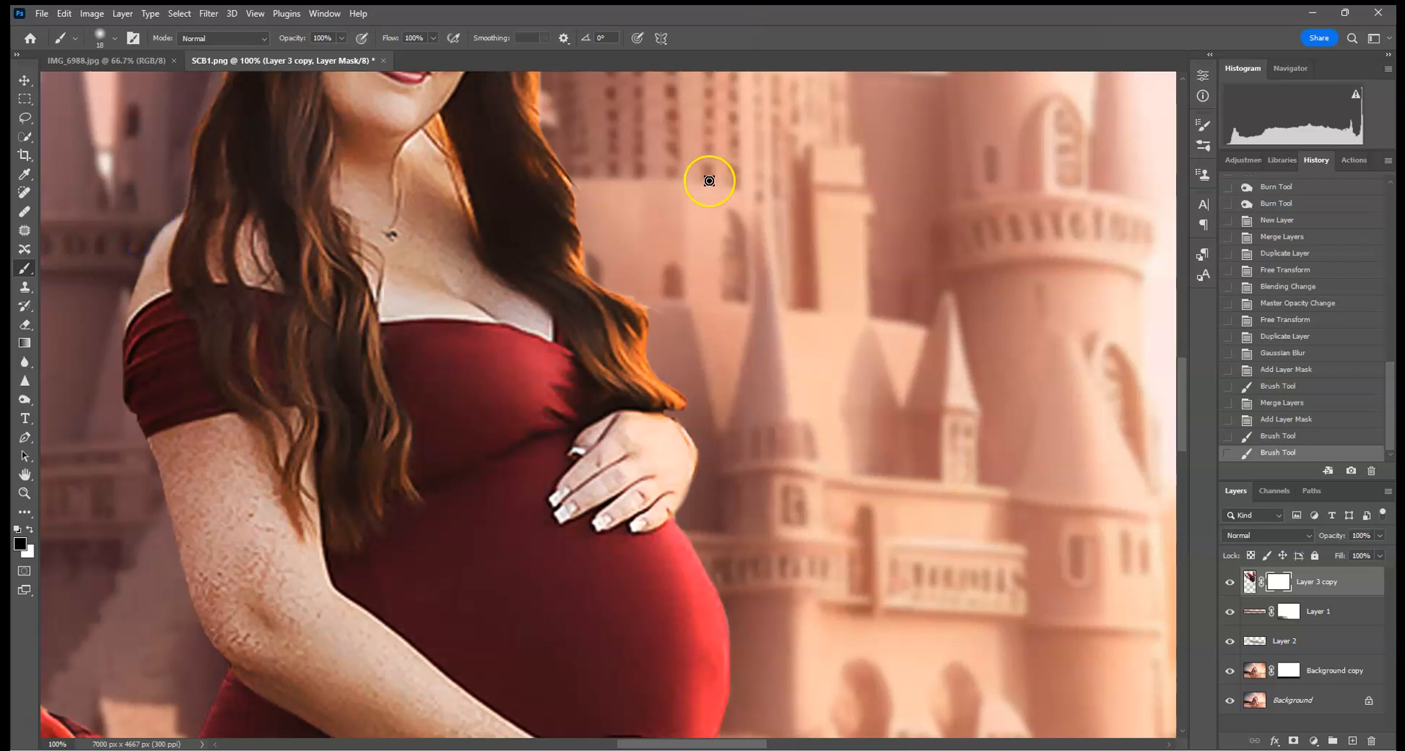
key(ctrl+0)
key(ctrl+minus)
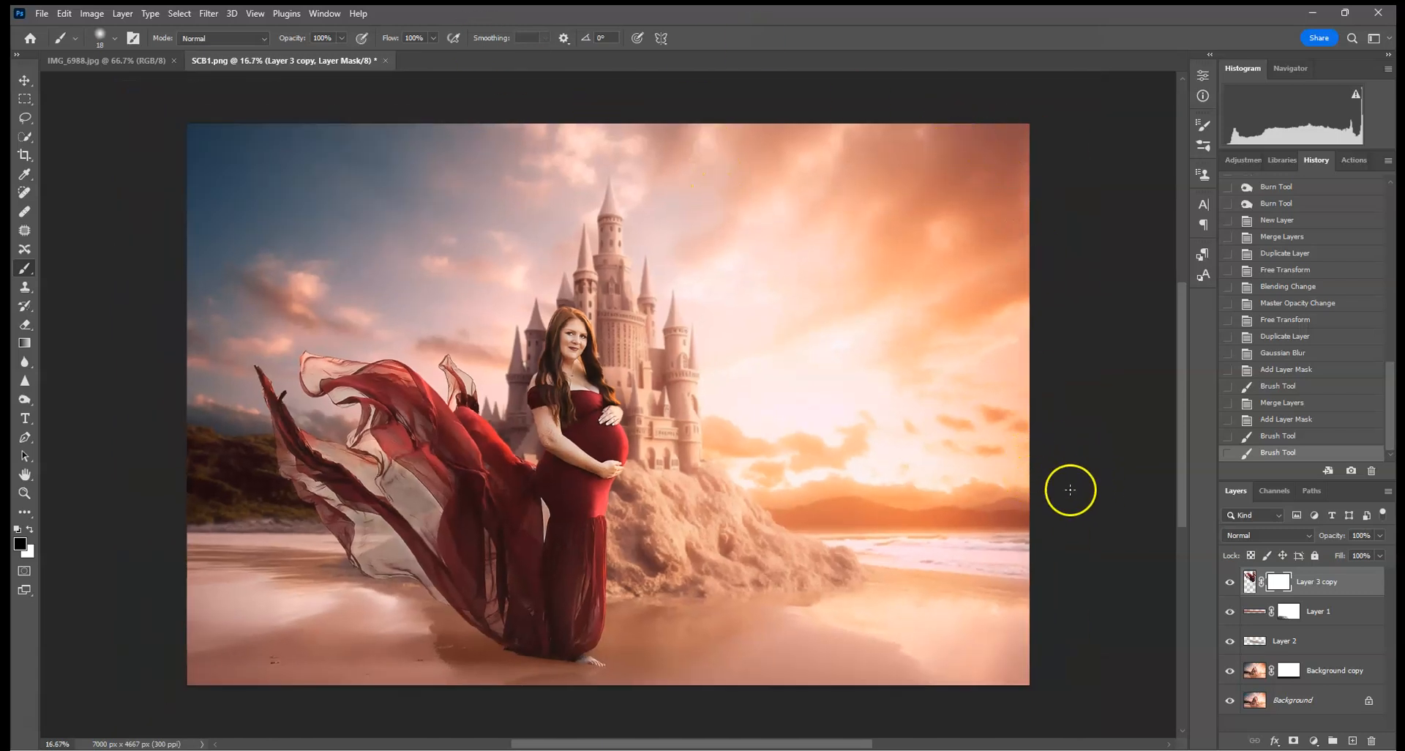
Examine the woman's cutout edges up close, from her hand and belly down to the foot.
key(ctrl+plus)
key(ctrl+plus)
key(ctrl+plus)
key(ctrl+plus)
key(ctrl+plus)
key(ctrl+plus)
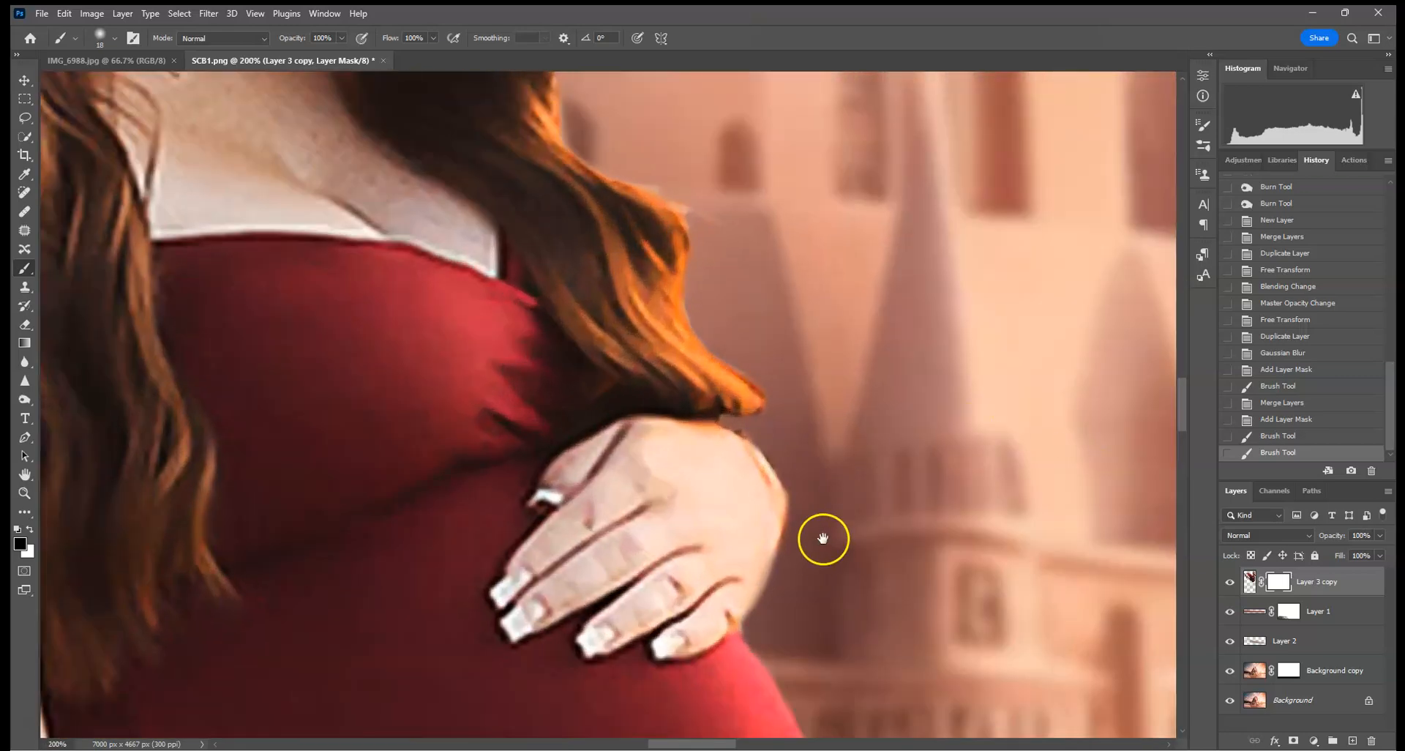
drag(823, 538, 819, 254)
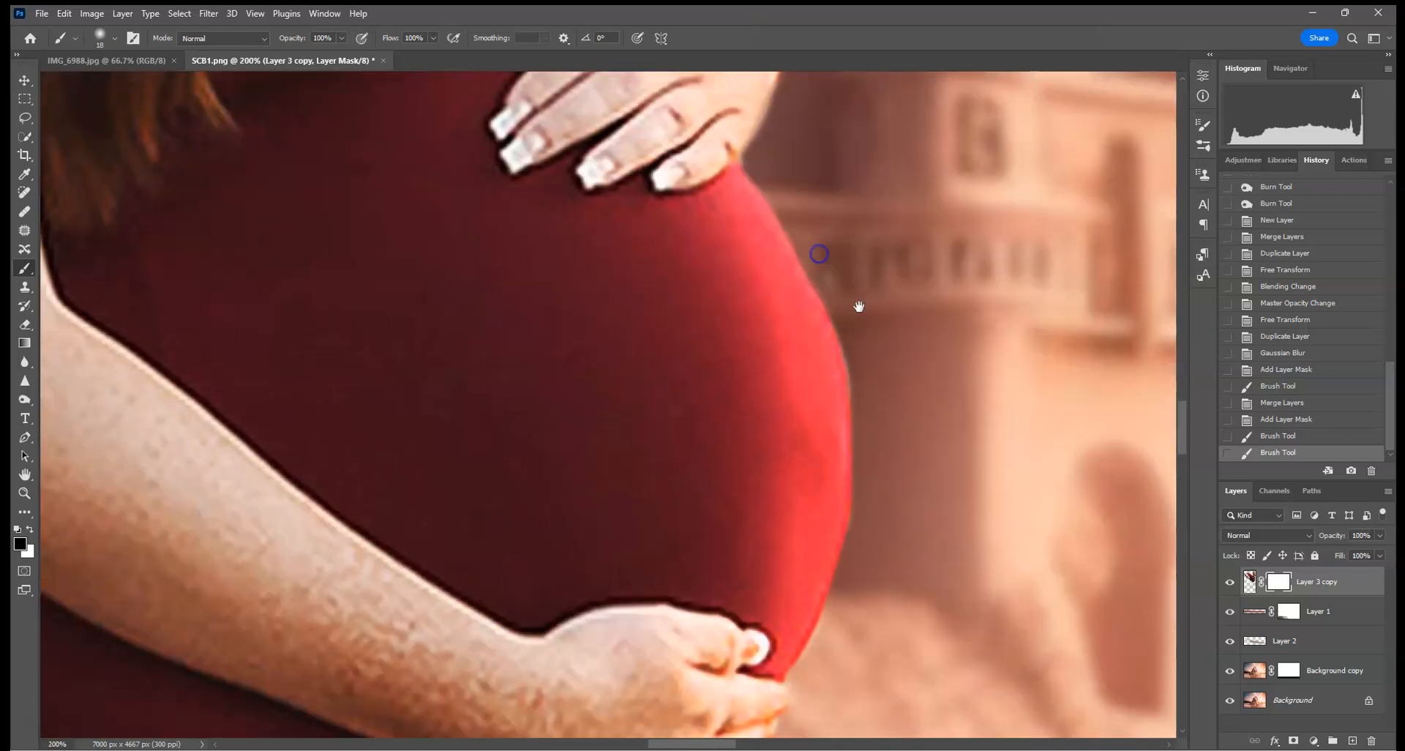
drag(859, 512, 849, 314)
drag(893, 528, 907, 329)
drag(932, 437, 959, 144)
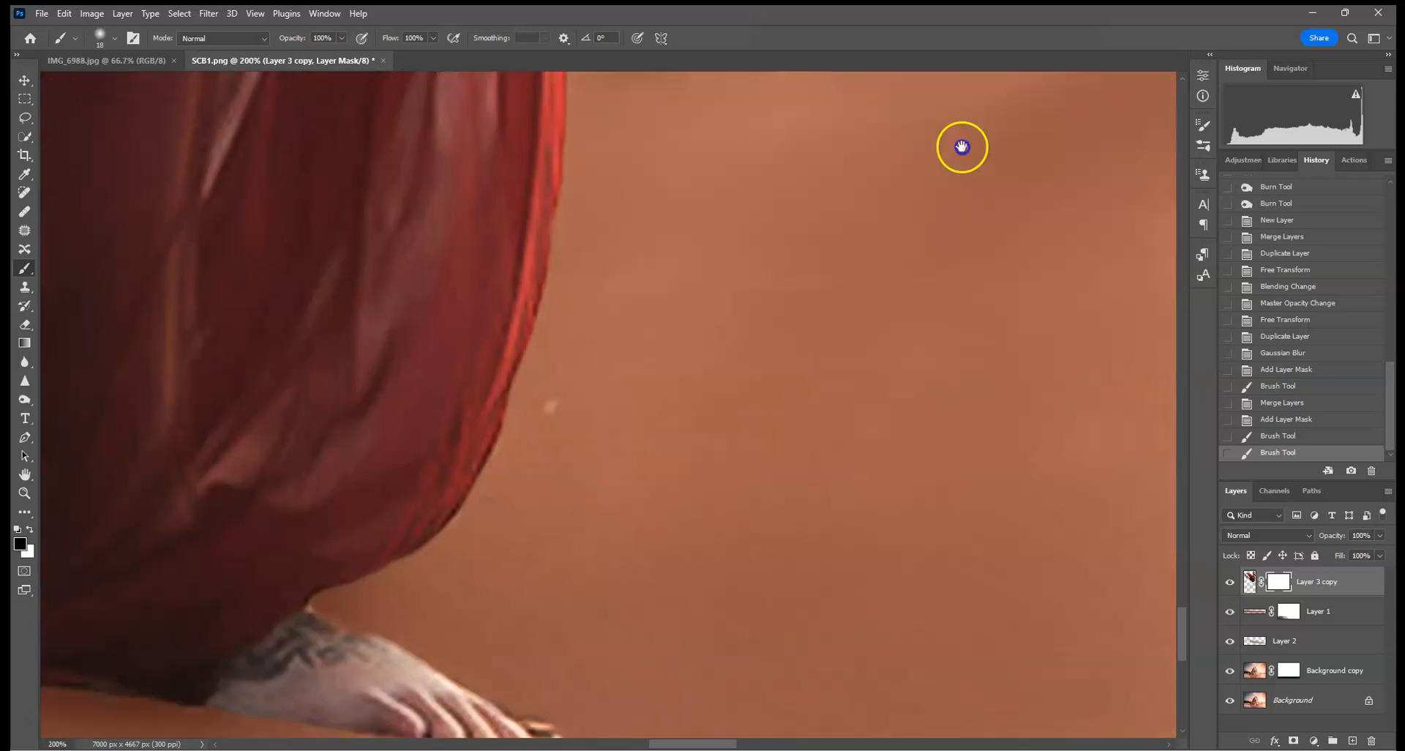
drag(937, 427, 969, 426)
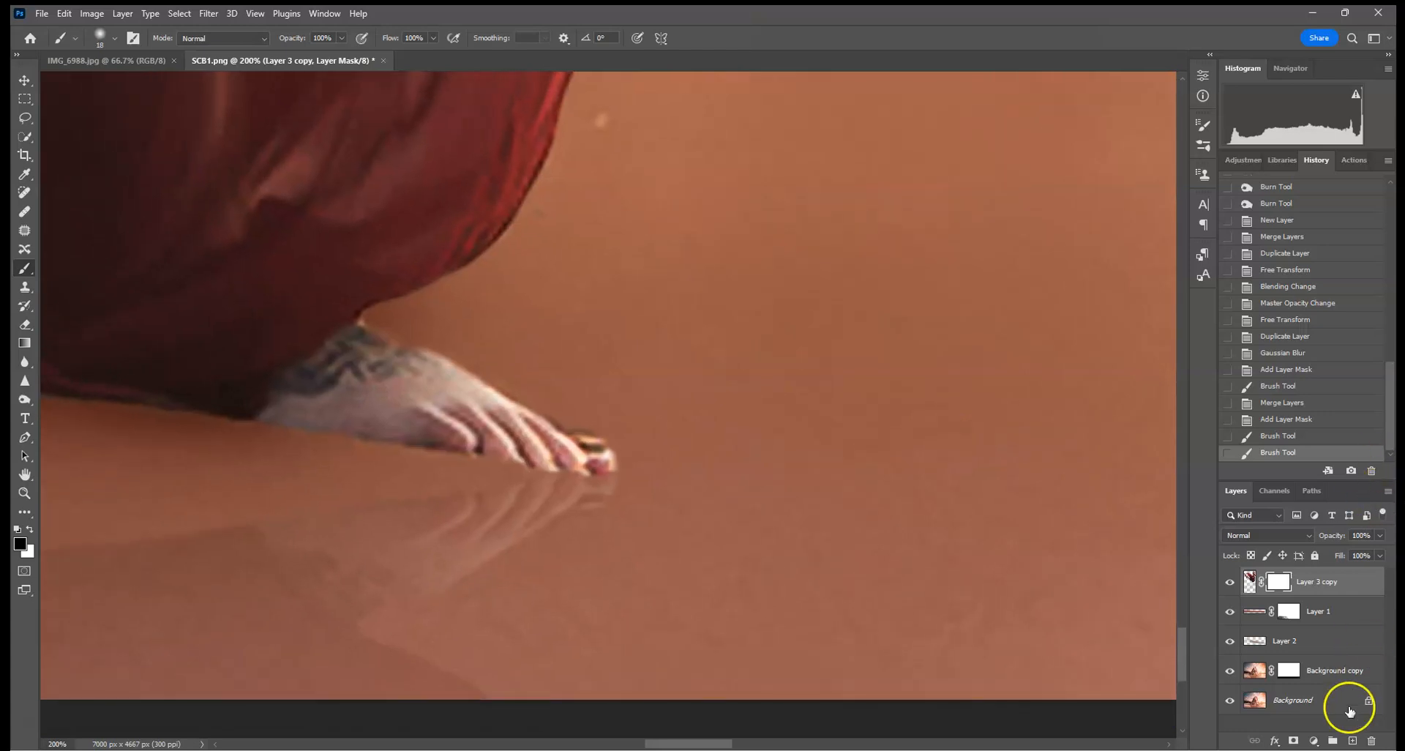
Create a blank layer above the woman and add a Color Balance adjustment clipped to it.
click(1352, 740)
click(1235, 158)
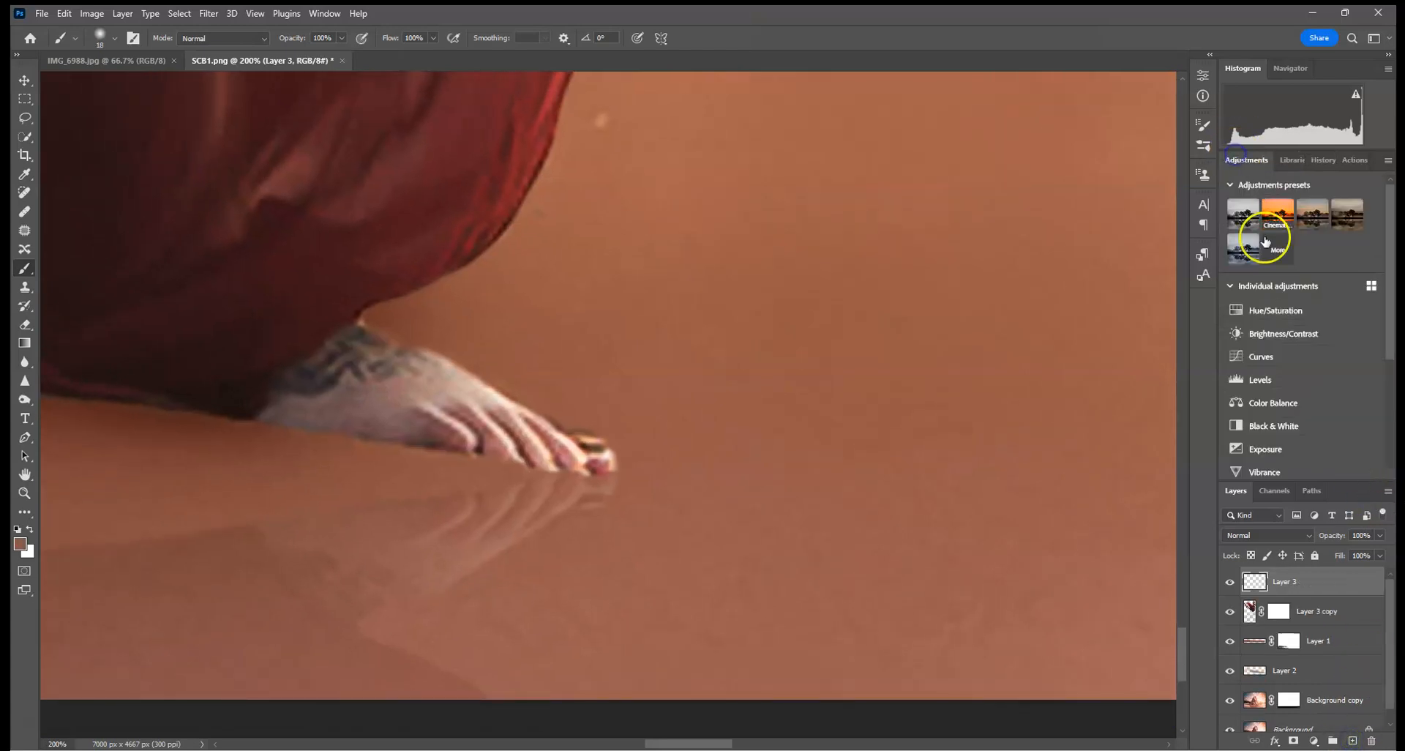
click(1273, 402)
click(1081, 330)
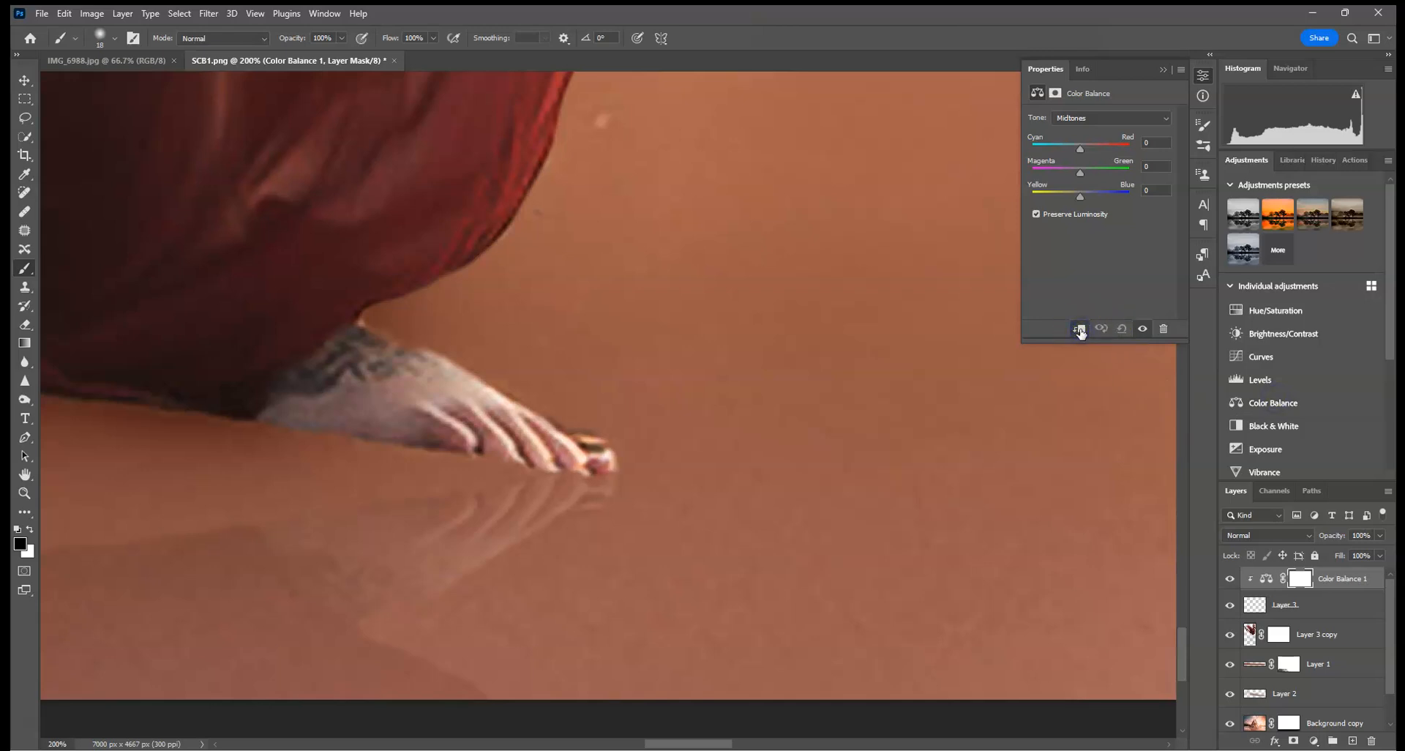
click(1164, 69)
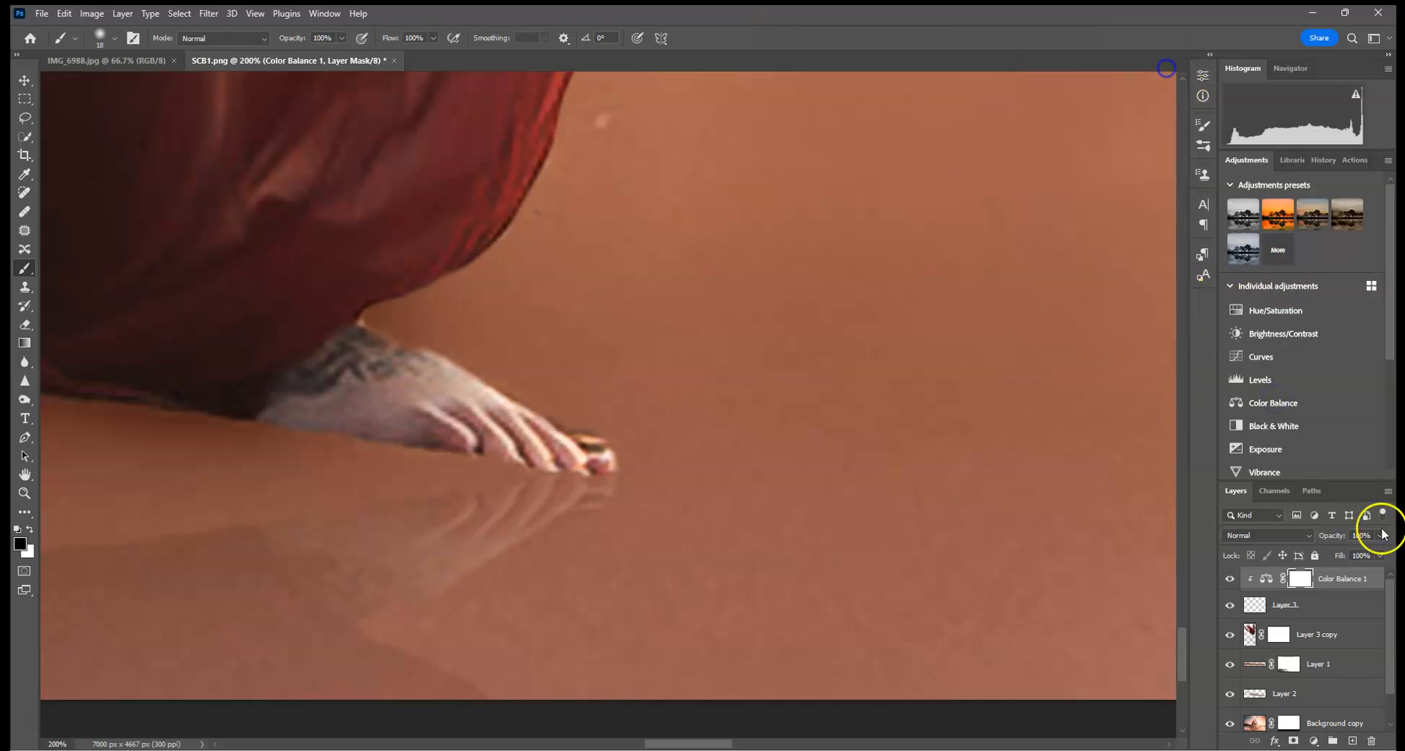
Delete the blank layer and clip the Color Balance adjustment to the woman's layer.
click(1353, 605)
drag(1353, 608, 1371, 741)
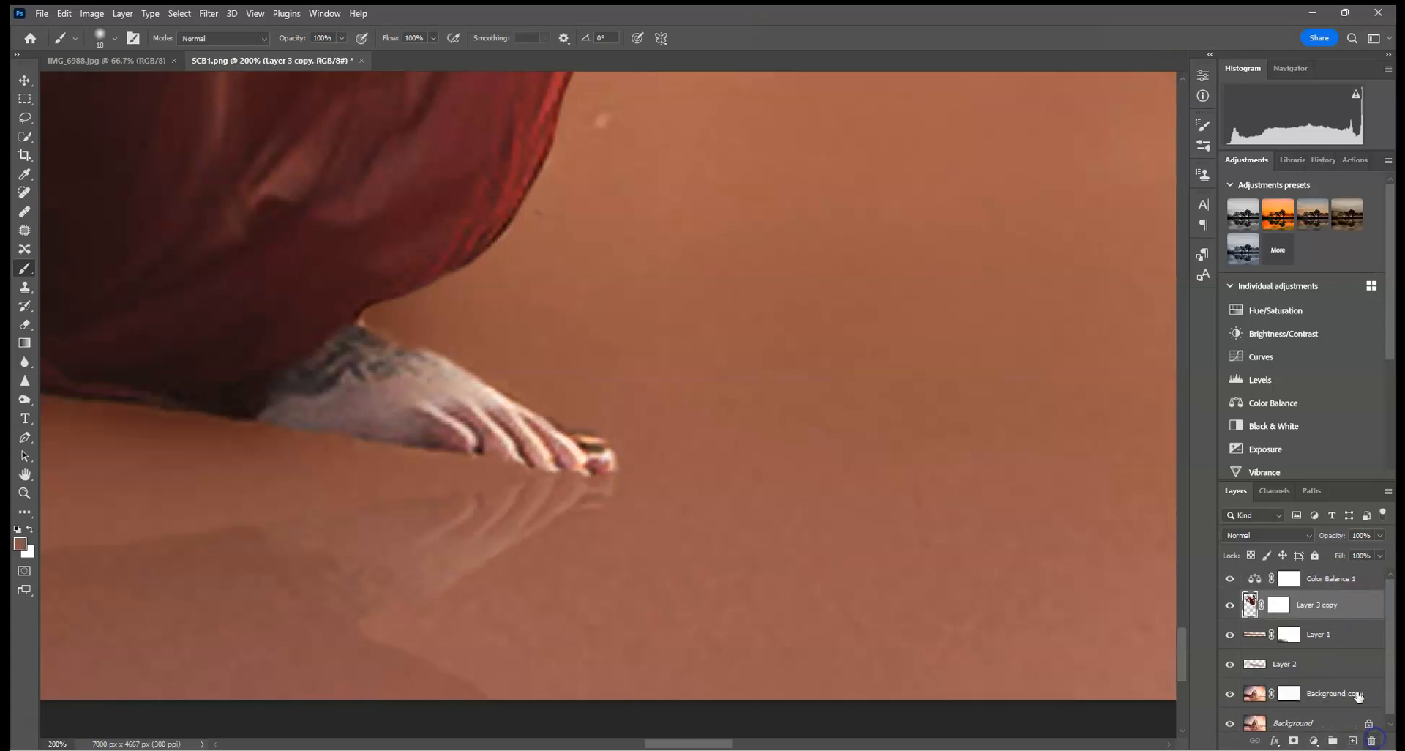
click(1335, 580)
double_click(1268, 580)
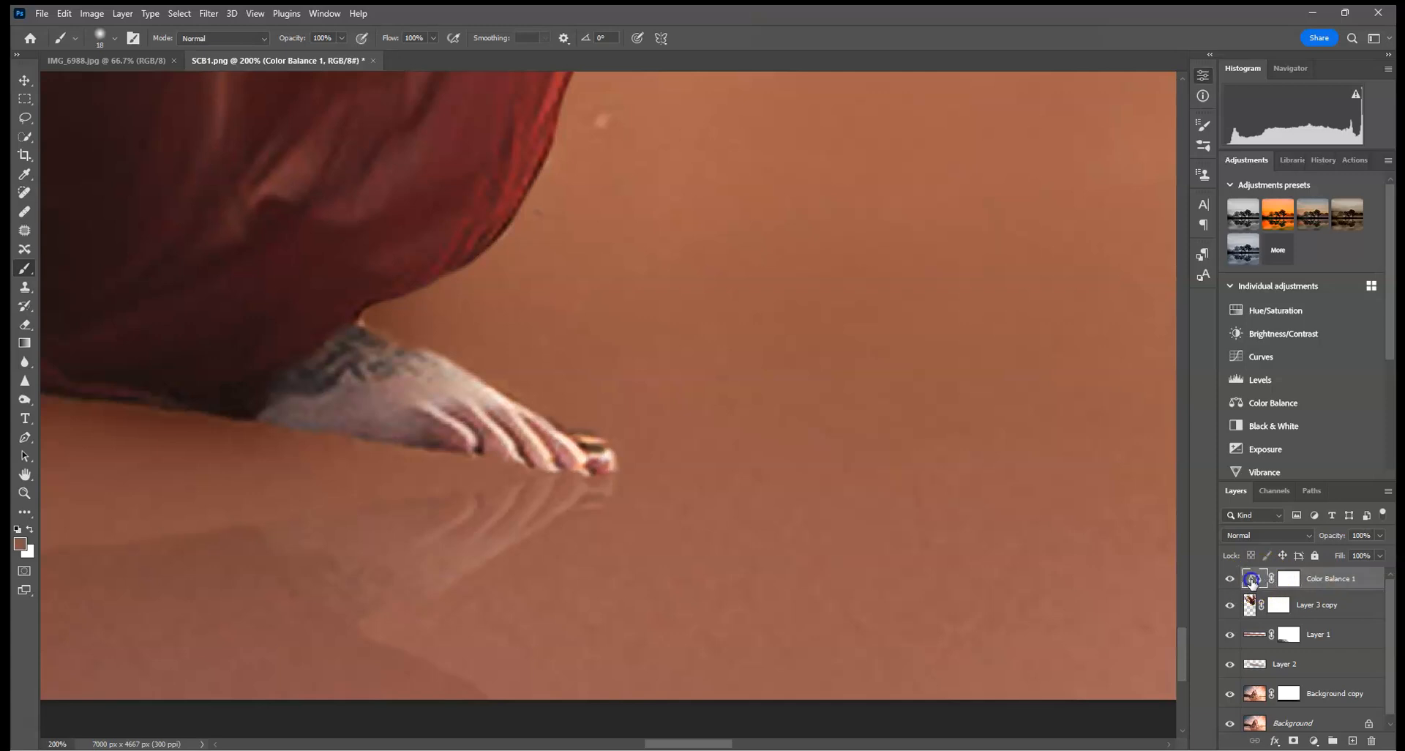
click(1081, 330)
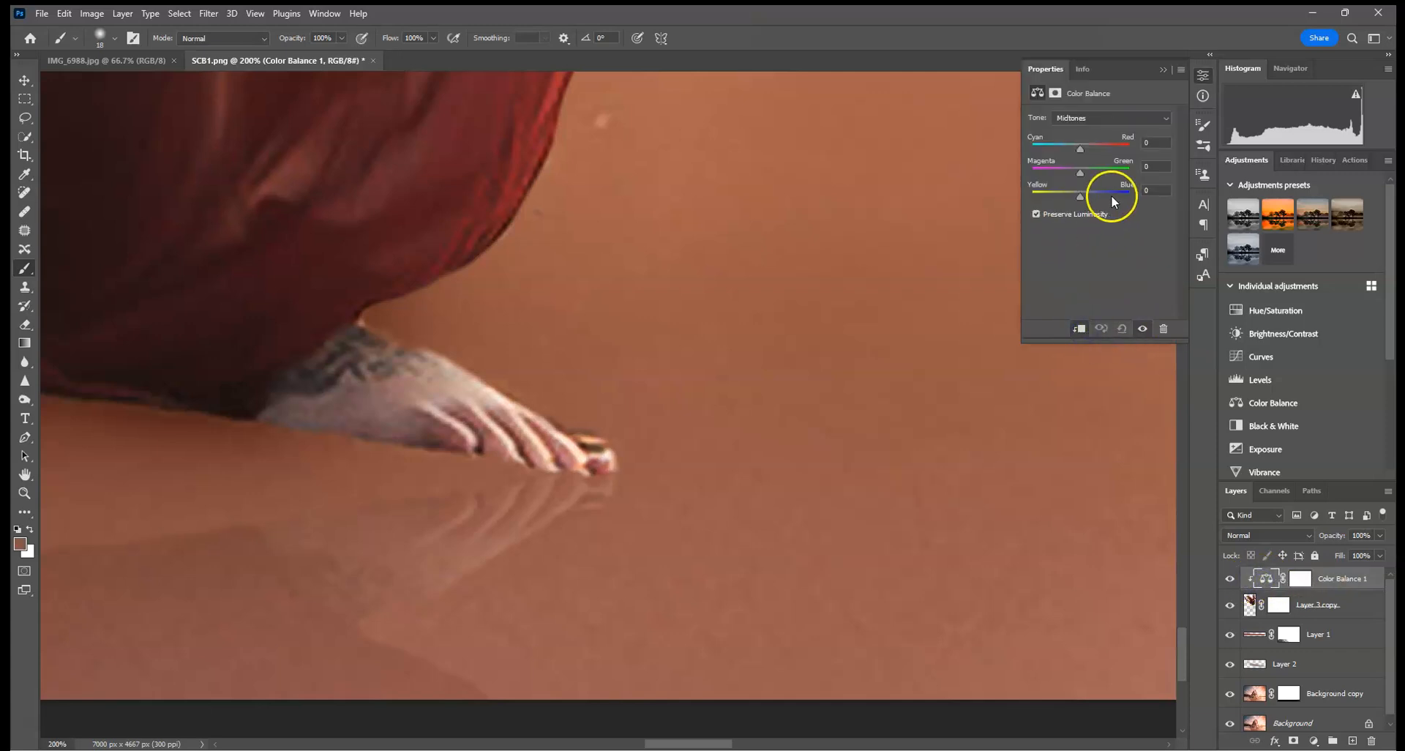
Shift the Color Balance midtones slightly toward yellow and red, and invert the adjustment's mask to black.
drag(1080, 196, 1070, 196)
drag(1080, 148, 1093, 149)
click(1300, 579)
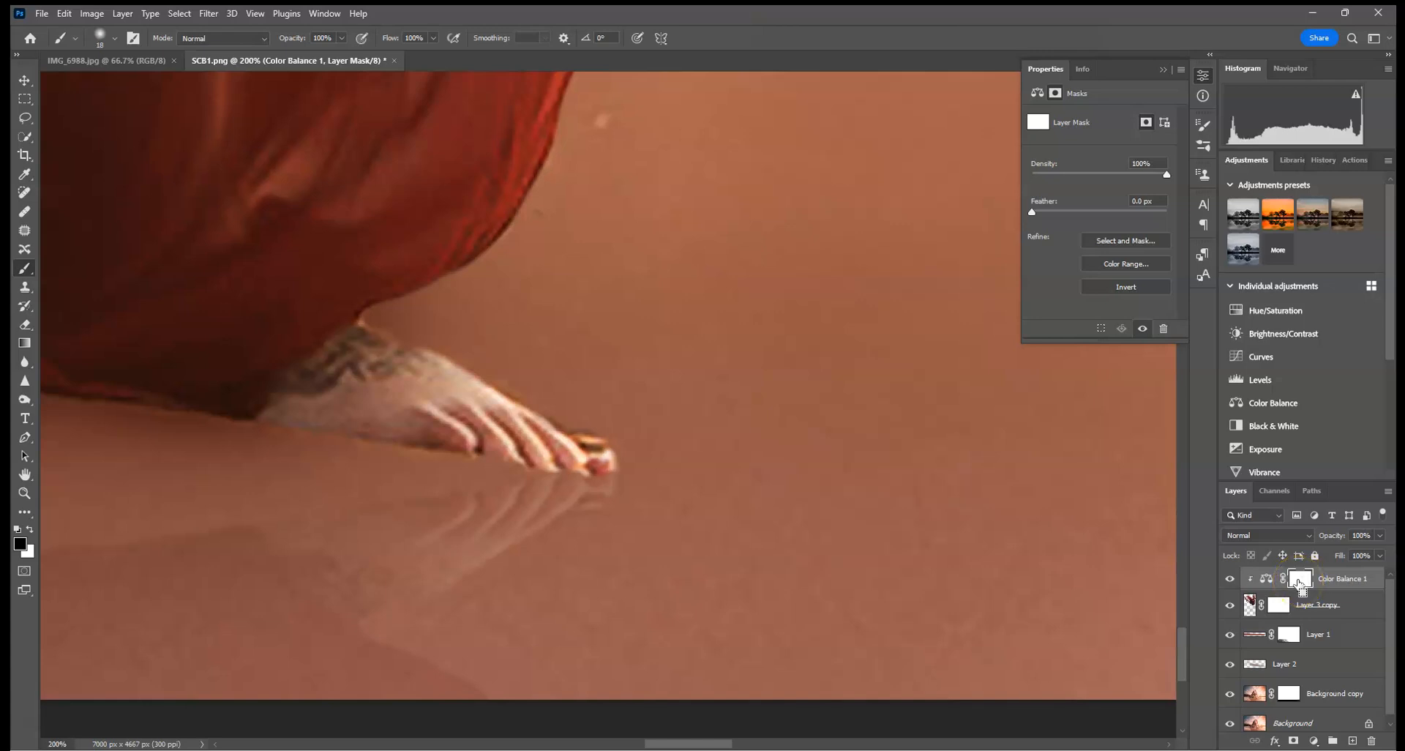
key(ctrl+0)
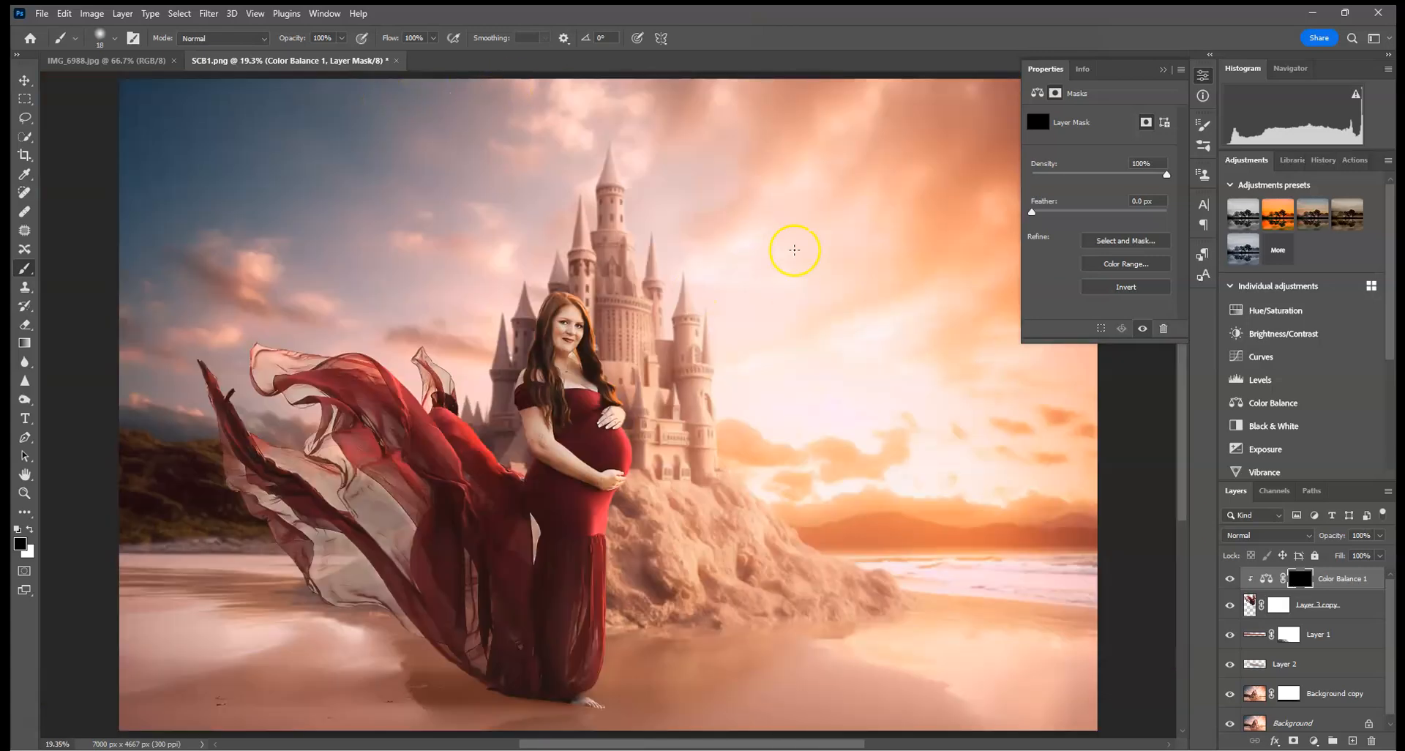
Paint white on the Color Balance mask over the woman's upper-body skin with an 86 px soft round brush.
key(ctrl+1)
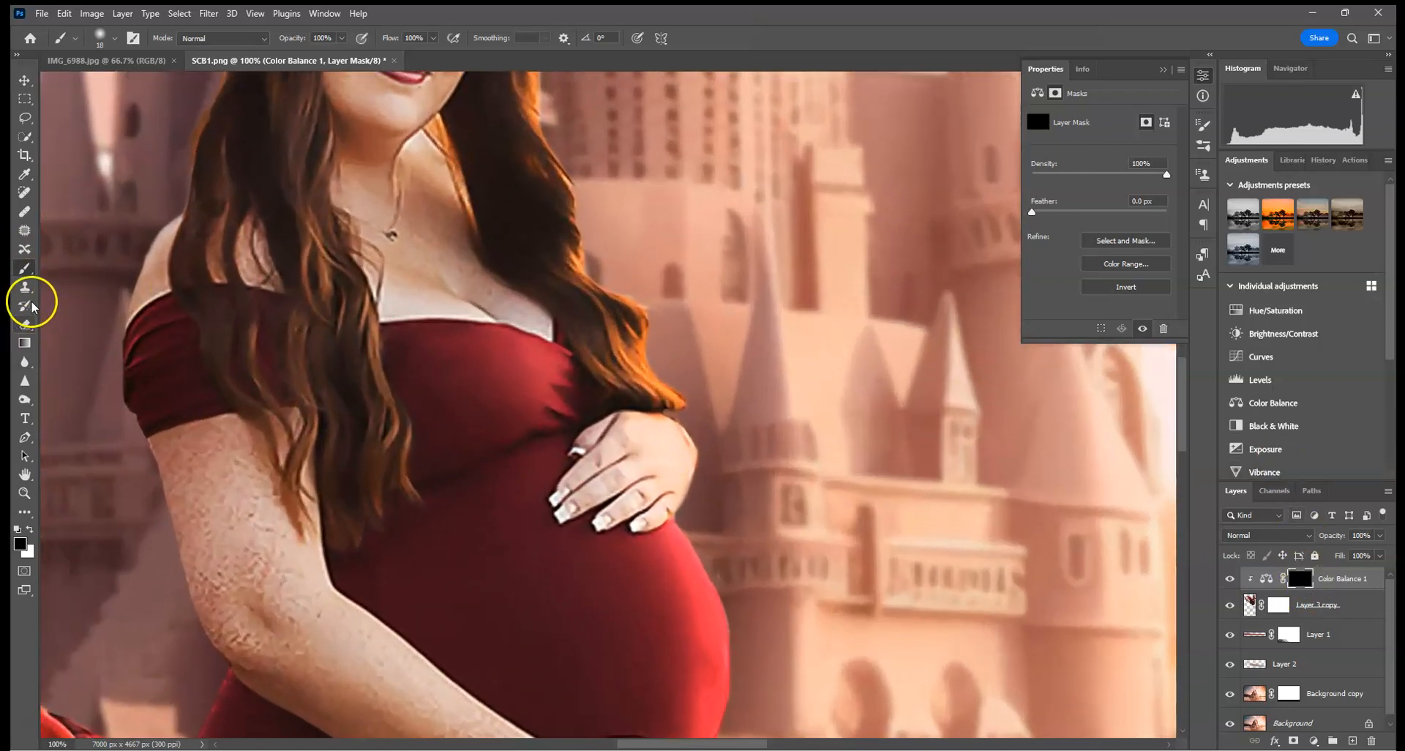
click(102, 35)
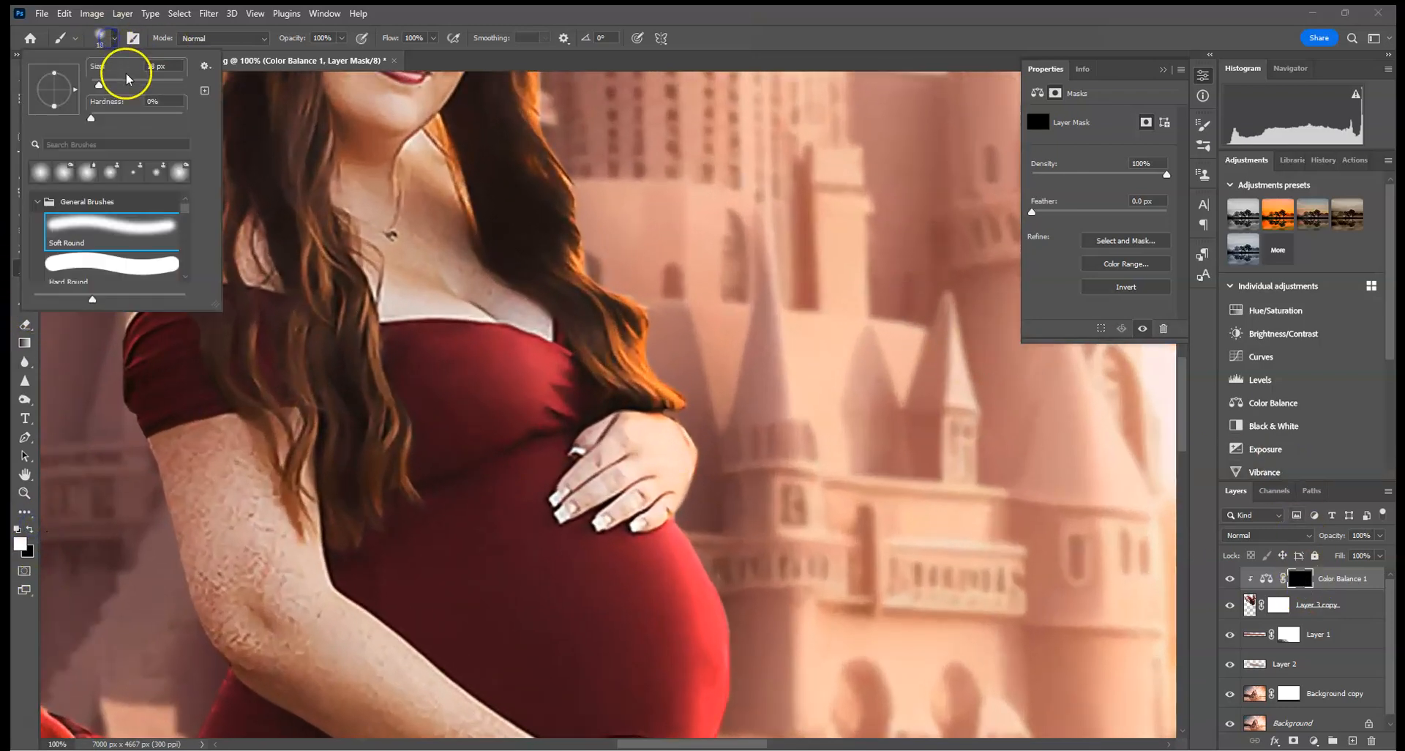
drag(99, 84, 128, 84)
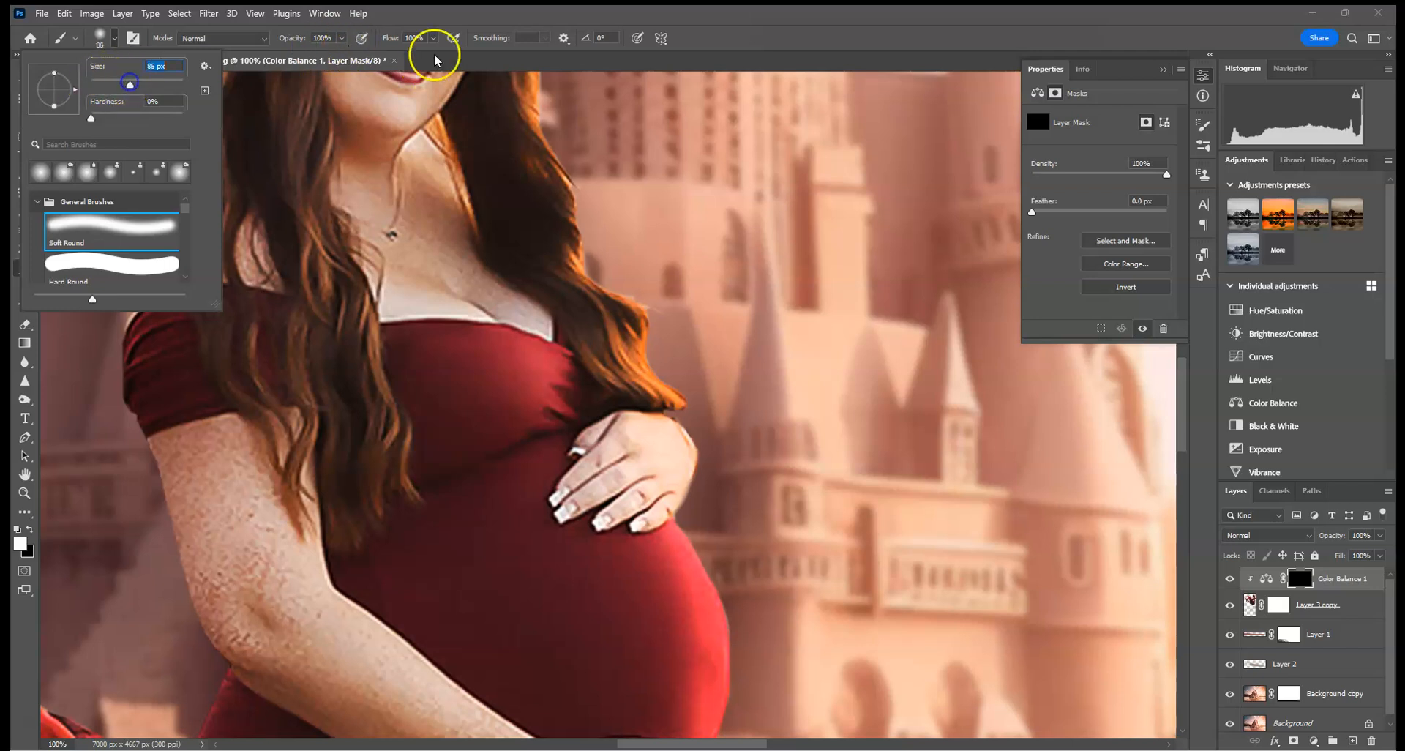
click(501, 15)
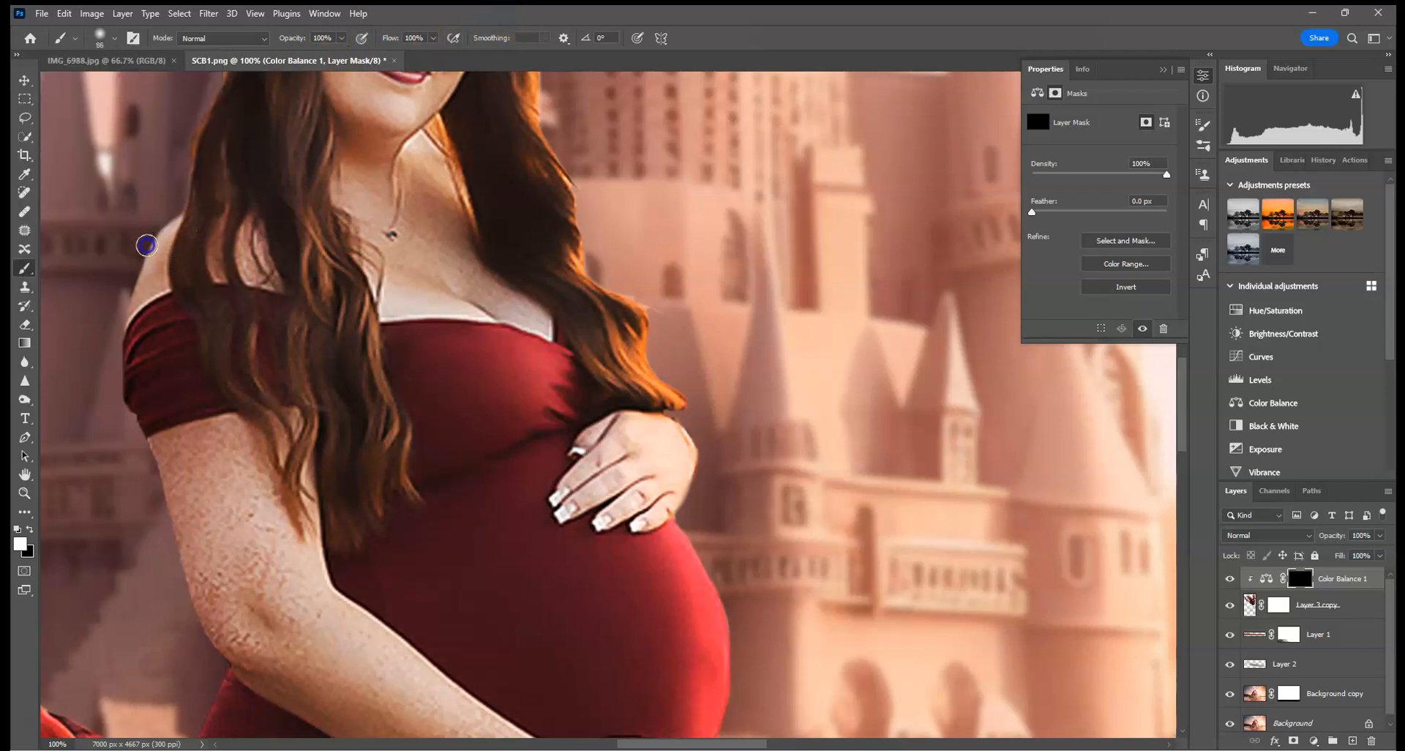
click(151, 269)
click(386, 285)
drag(399, 471, 440, 267)
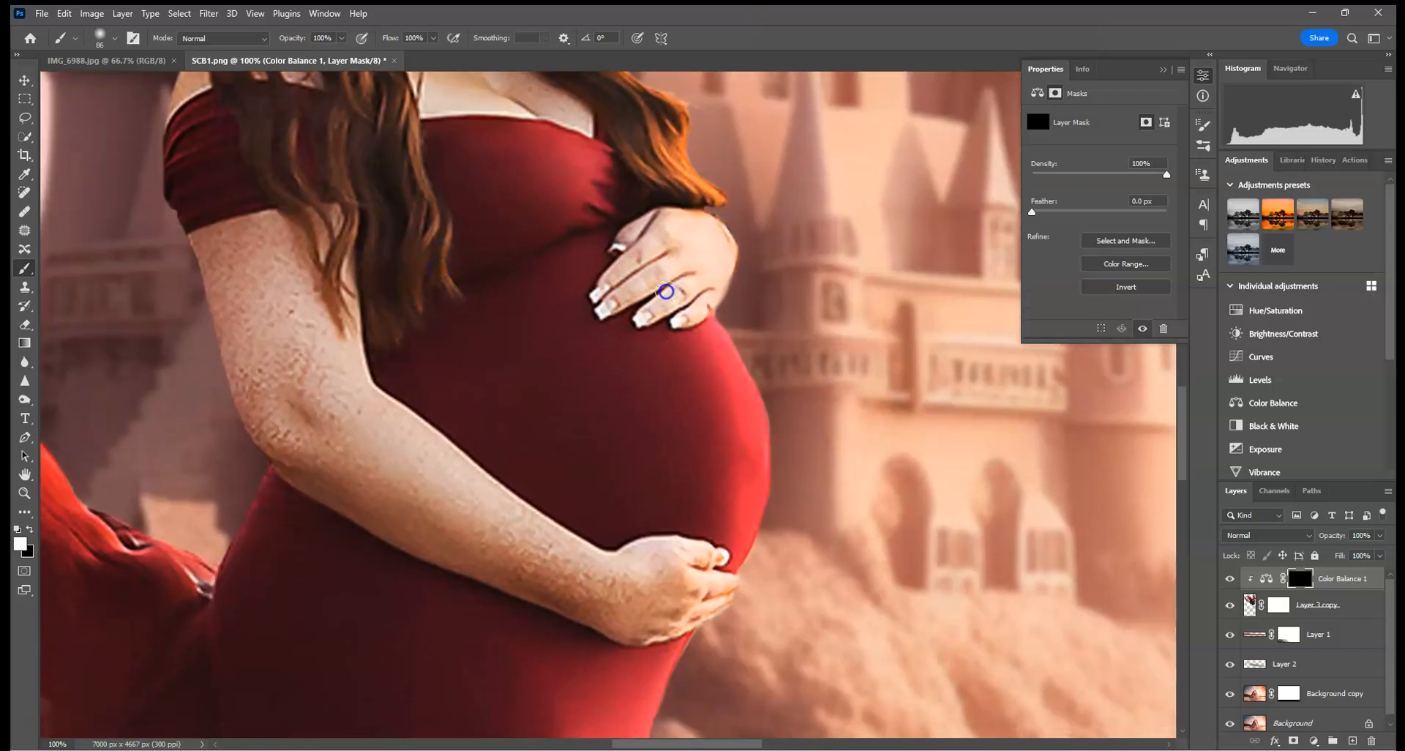
Paint white on the Color Balance mask over the woman's foot.
scroll(645, 238, down, 10)
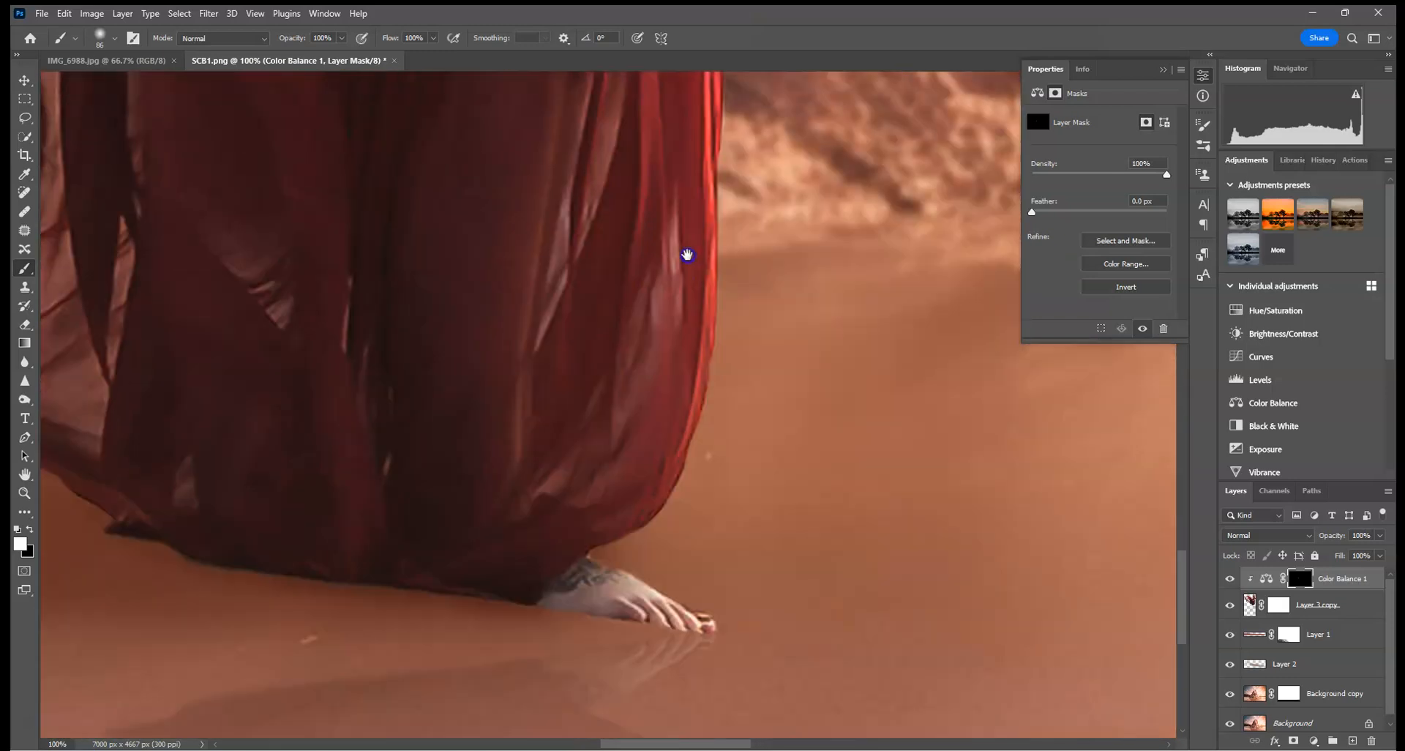
scroll(687, 254, down, 2)
click(637, 627)
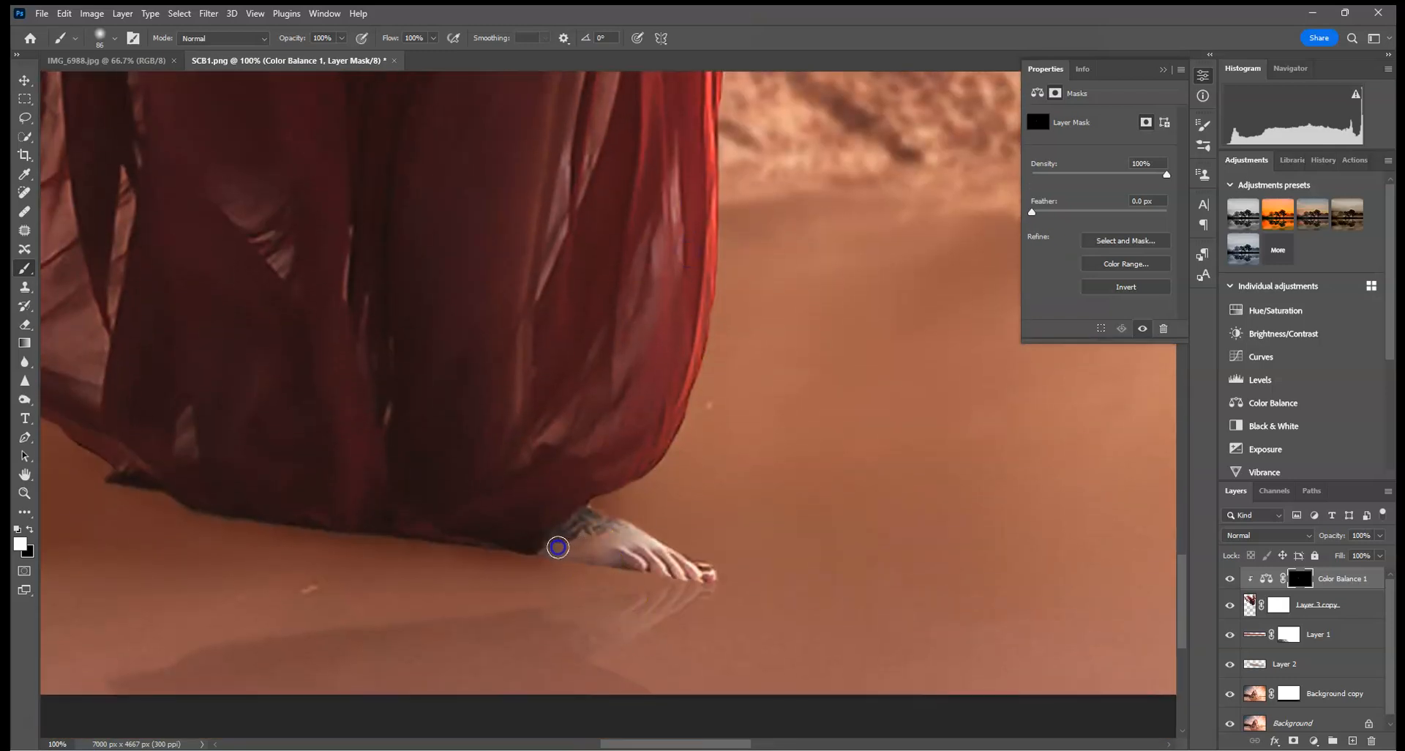
mouse_move(701, 570)
mouse_down()
mouse_move(564, 539)
mouse_move(379, 393)
mouse_move(677, 446)
mouse_move(701, 541)
mouse_up()
Paint white on the Color Balance mask across the flowing dress train with a 495 px soft round brush.
mouse_move(534, 349)
mouse_down()
mouse_move(590, 459)
mouse_move(768, 633)
mouse_up()
drag(449, 273, 514, 245)
drag(417, 597, 417, 652)
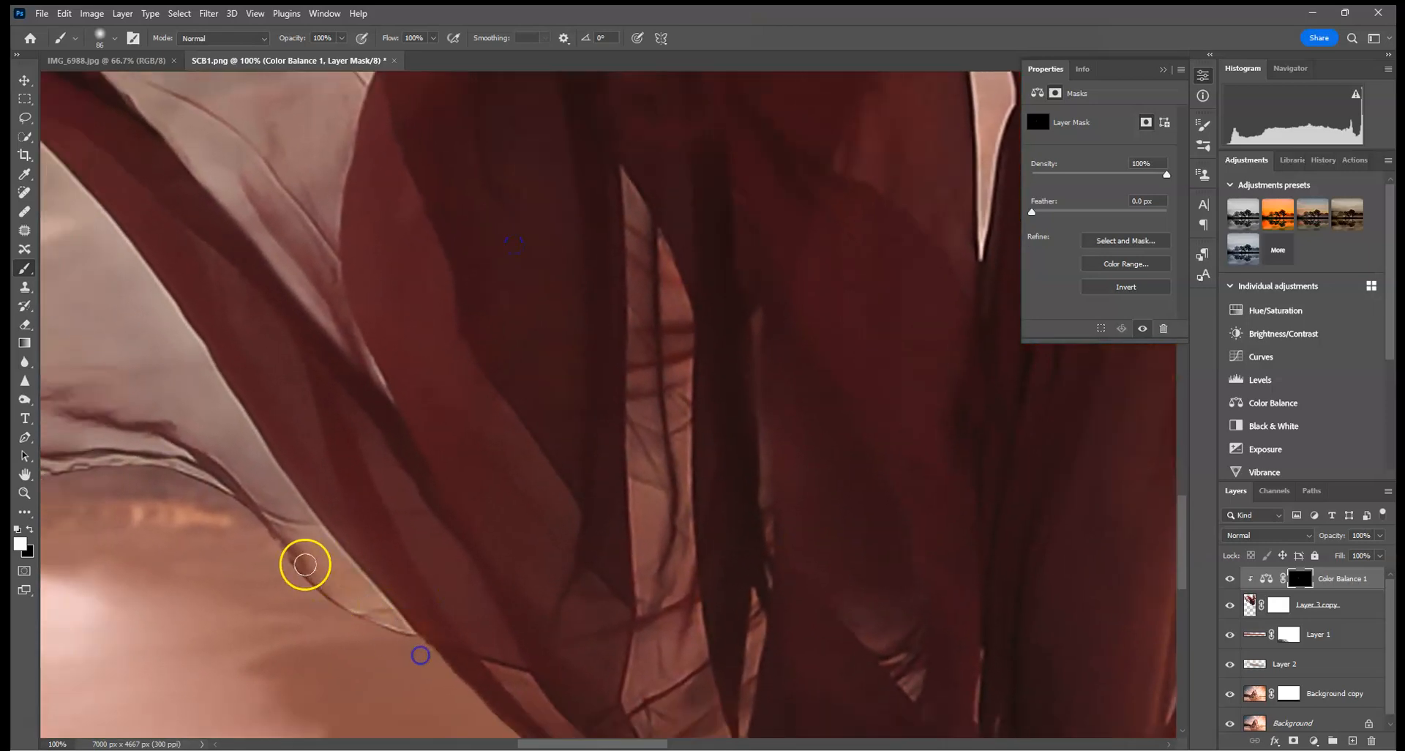
key(ctrl+0)
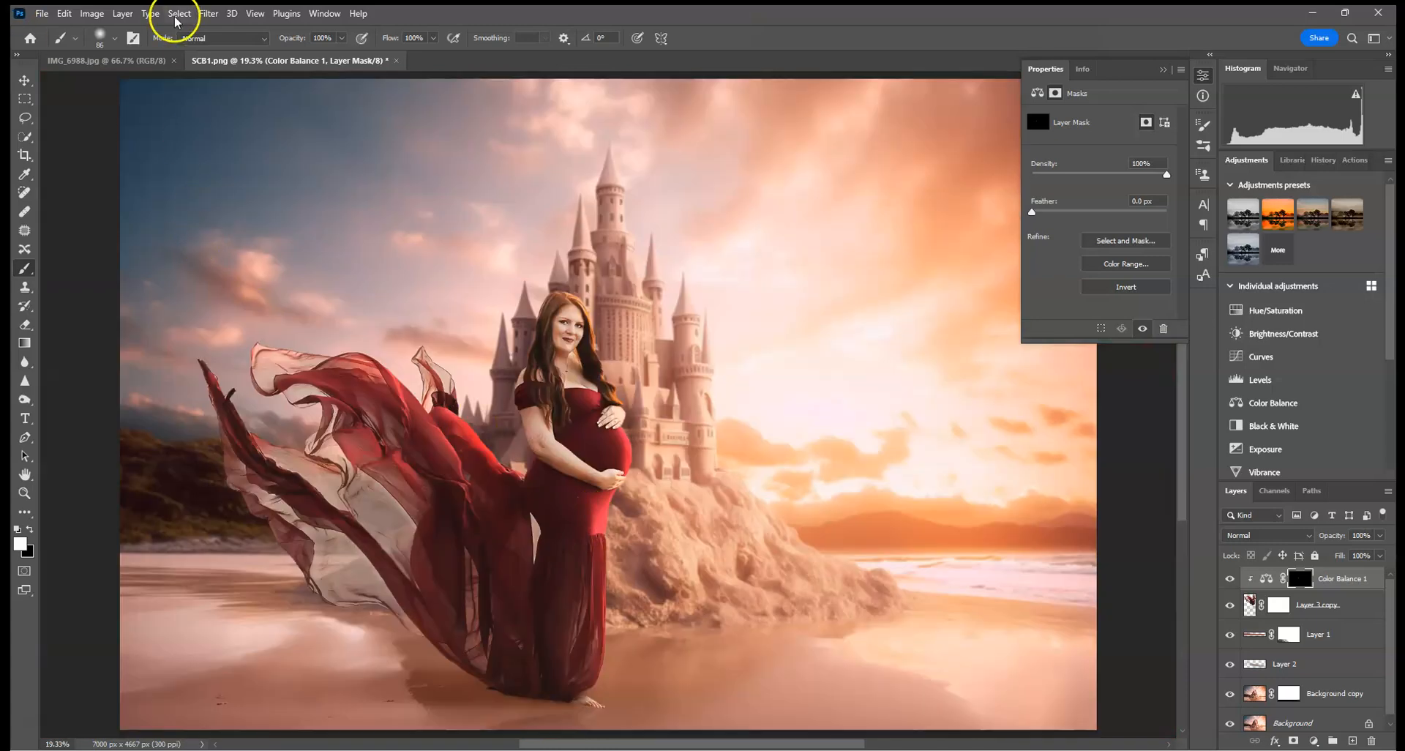
click(115, 38)
drag(160, 78, 173, 83)
key(Return)
mouse_move(389, 541)
mouse_down()
mouse_move(322, 571)
mouse_move(338, 449)
mouse_move(297, 355)
mouse_up()
drag(422, 384, 396, 460)
mouse_move(433, 339)
mouse_down()
mouse_move(496, 583)
mouse_move(437, 513)
mouse_up()
drag(428, 635, 556, 578)
Lower the brush opacity to 45% and paint black on the Color Balance mask over the lower skirt to soften the tint.
click(30, 528)
click(342, 38)
click(305, 58)
click(563, 554)
mouse_move(564, 640)
mouse_down()
mouse_move(533, 633)
mouse_move(523, 672)
mouse_up()
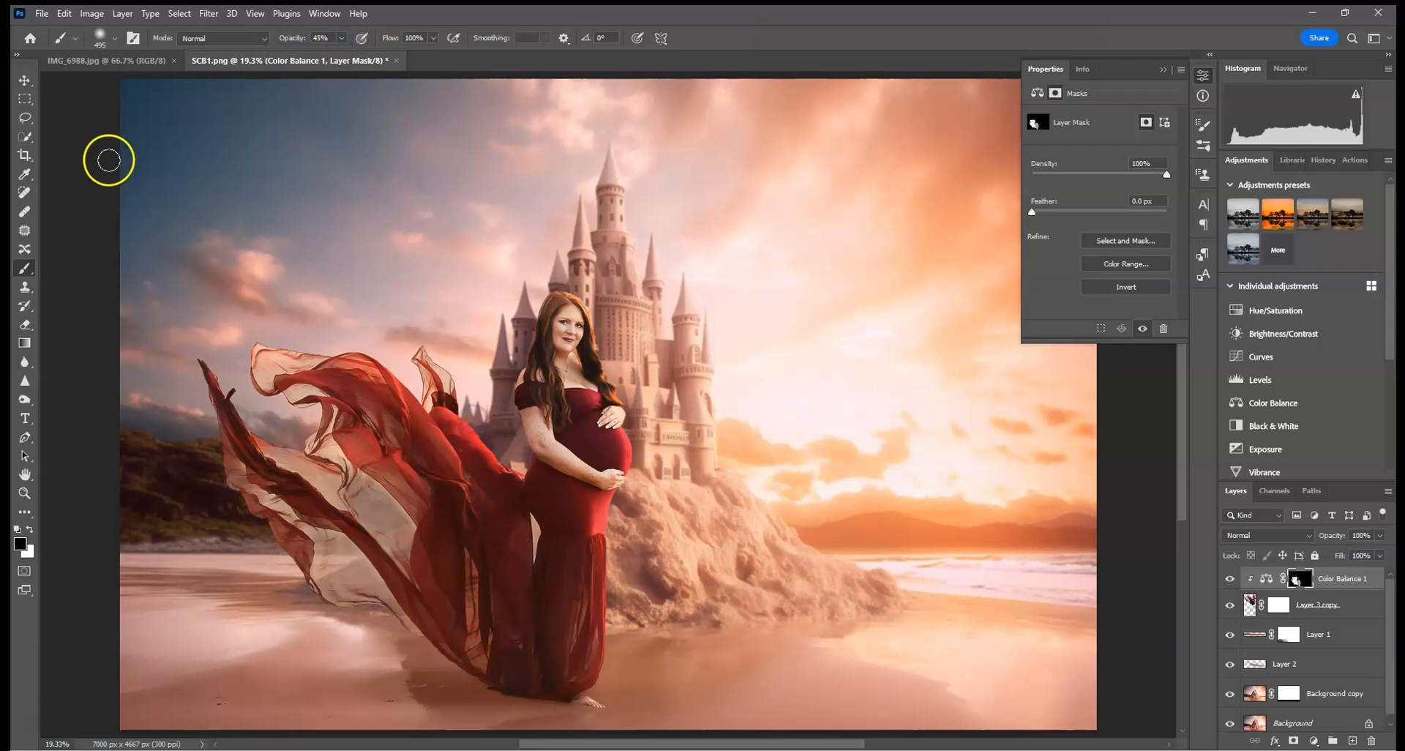
click(30, 528)
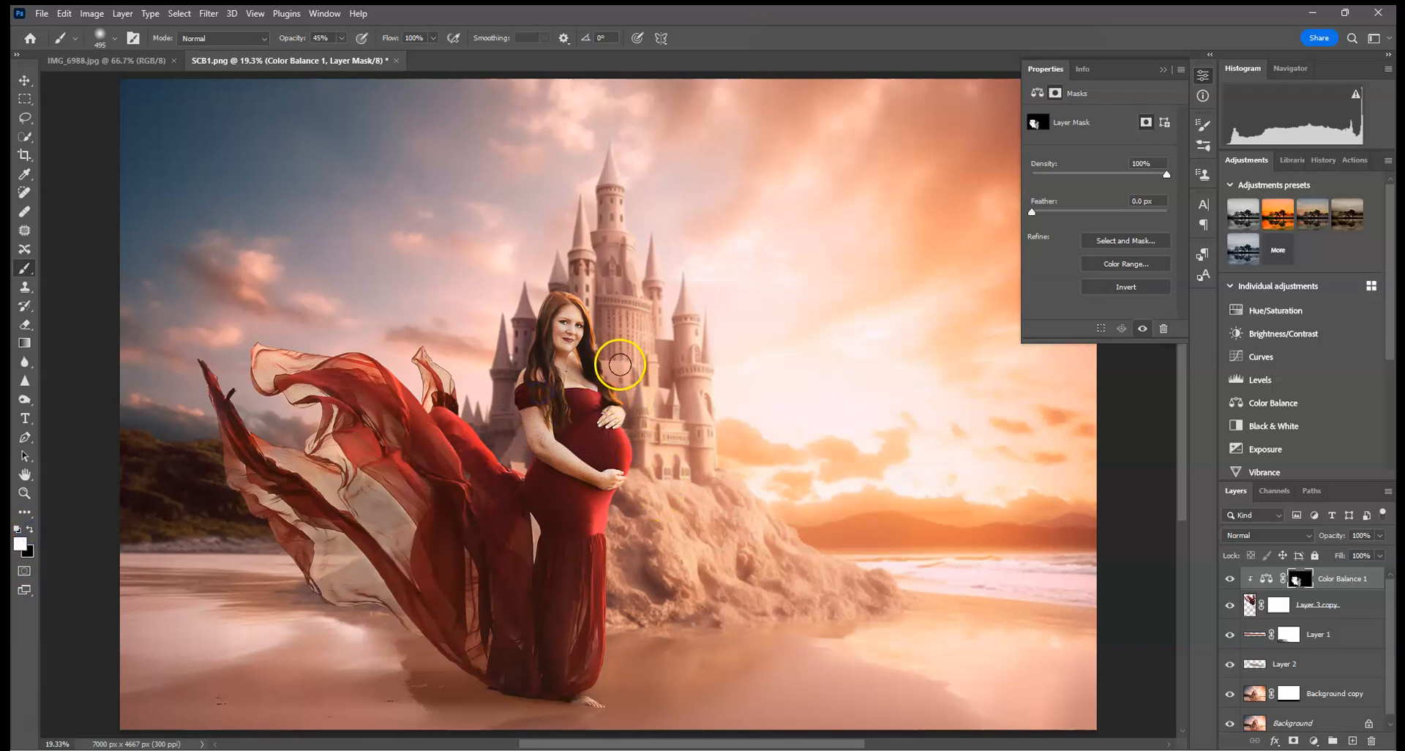
Select the Layer 3 copy image and soften the hair tip above the woman's hand using the Blur tool at 62 px.
click(575, 284)
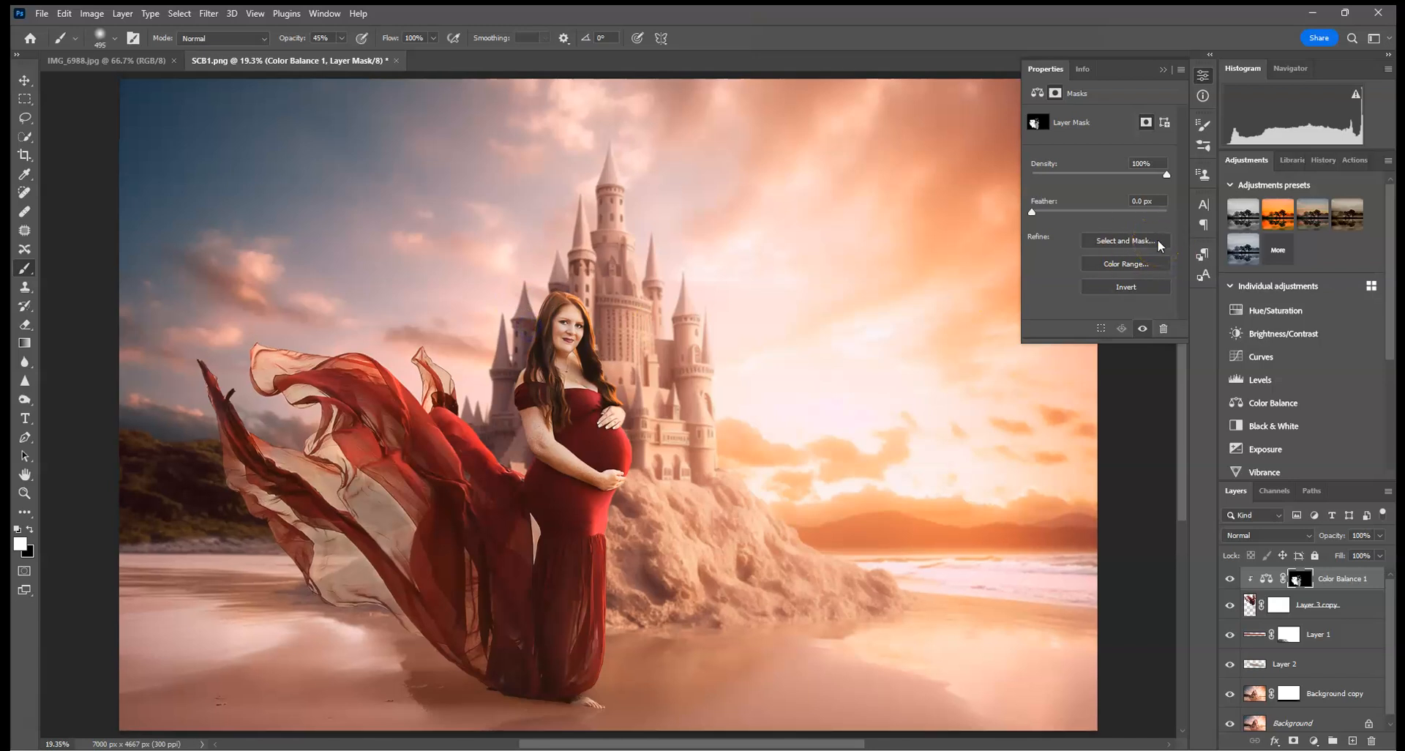
key(ctrl+minus)
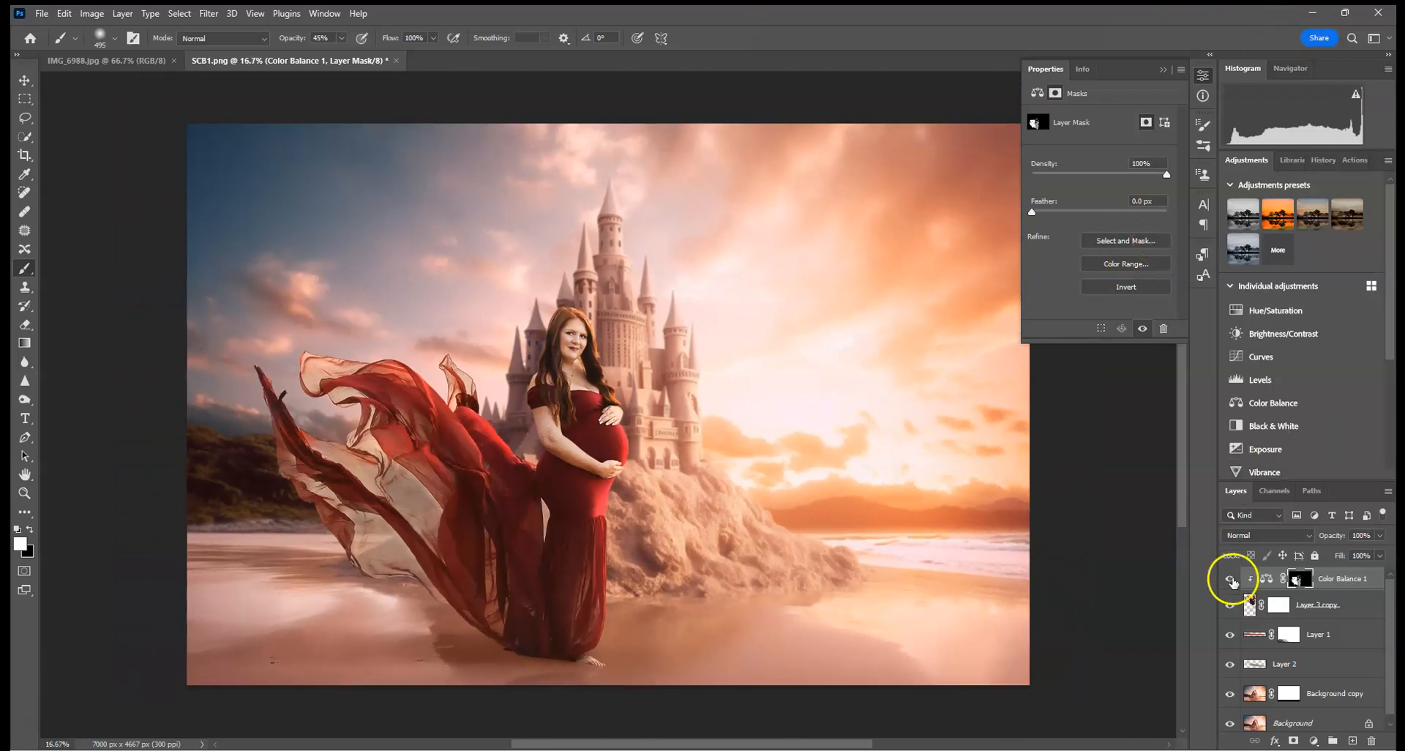
click(1250, 604)
key(ctrl+plus)
key(ctrl+plus)
key(ctrl+plus)
key(ctrl+plus)
key(ctrl+plus)
key(ctrl+plus)
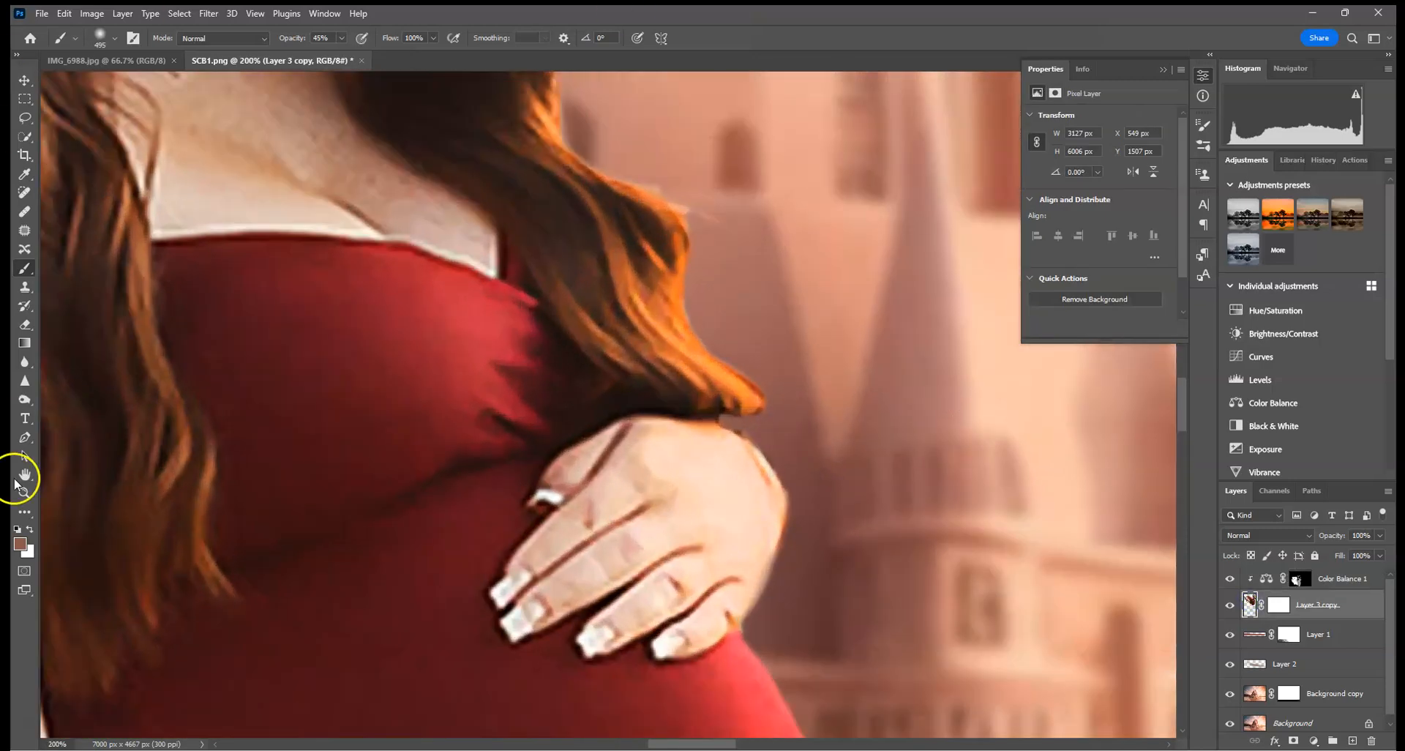
click(25, 362)
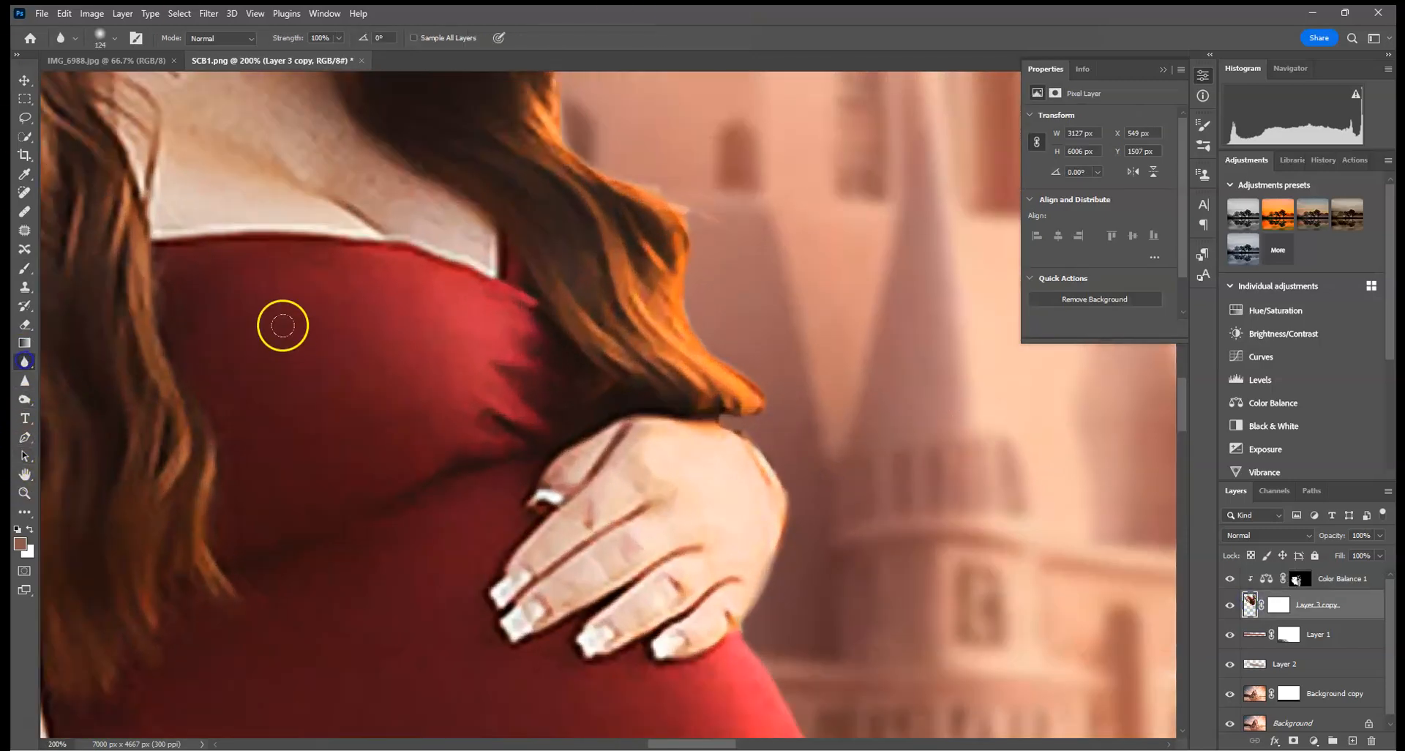
click(111, 41)
click(118, 80)
mouse_move(740, 414)
mouse_down()
mouse_move(773, 446)
mouse_move(755, 411)
mouse_up()
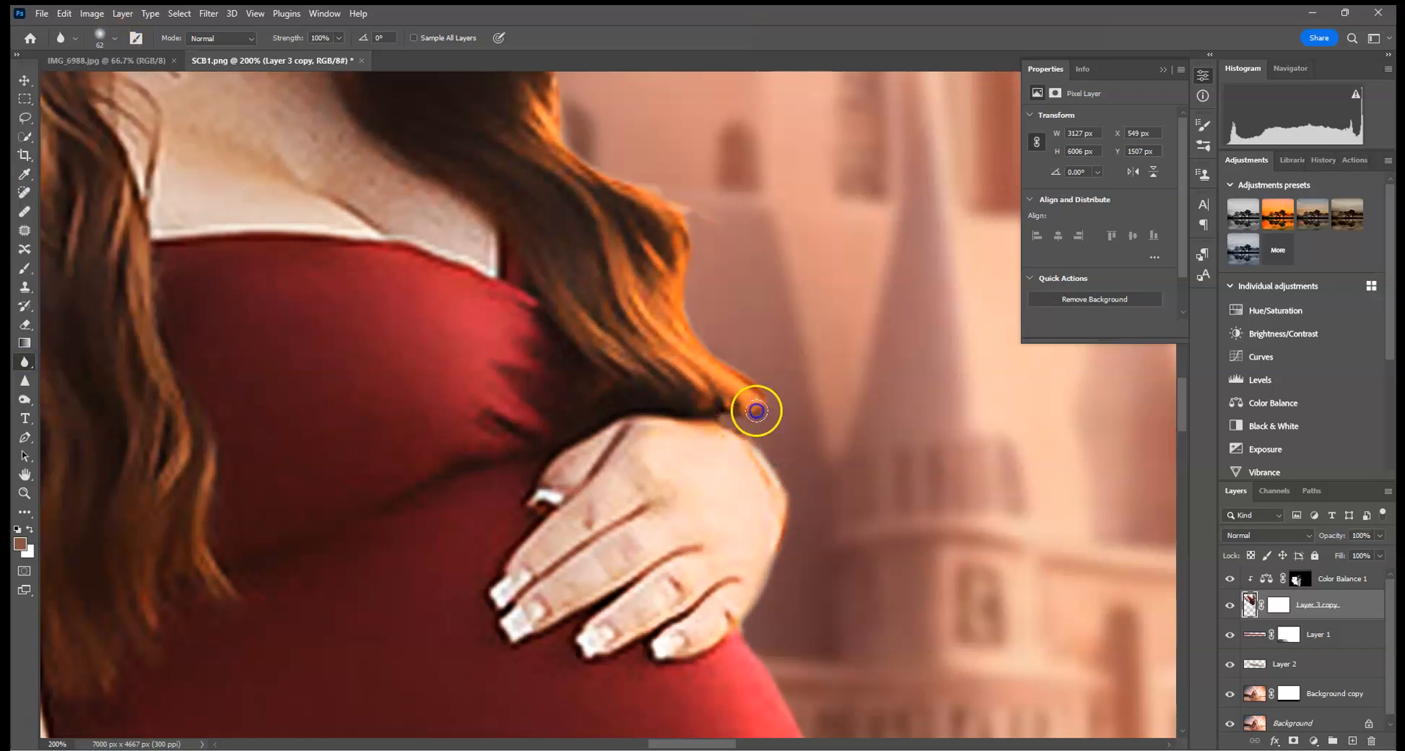
Blur the cut-out edges of the hand and belly and continue down the front of the skirt.
mouse_move(774, 565)
mouse_down()
mouse_move(782, 441)
mouse_move(745, 334)
mouse_move(705, 323)
mouse_up()
drag(889, 584, 762, 308)
mouse_move(628, 287)
mouse_down()
mouse_move(698, 398)
mouse_move(740, 510)
mouse_move(710, 716)
mouse_move(768, 293)
mouse_up()
drag(505, 668, 505, 654)
mouse_move(612, 691)
mouse_down()
mouse_move(692, 211)
mouse_move(679, 187)
mouse_up()
mouse_move(575, 297)
mouse_down()
mouse_move(533, 509)
mouse_move(540, 562)
mouse_up()
drag(675, 617, 671, 198)
drag(531, 172, 542, 333)
drag(658, 562, 655, 229)
drag(527, 339, 530, 433)
drag(625, 633, 639, 169)
drag(570, 299, 542, 344)
drag(623, 587, 657, 308)
Blur the cut-out edge around the foot and along the skirt's bottom hem.
drag(538, 566, 670, 659)
mouse_move(510, 718)
mouse_down()
mouse_move(228, 706)
mouse_move(284, 659)
mouse_up()
mouse_move(293, 616)
mouse_down()
mouse_move(860, 529)
mouse_move(417, 570)
mouse_up()
drag(771, 568, 589, 540)
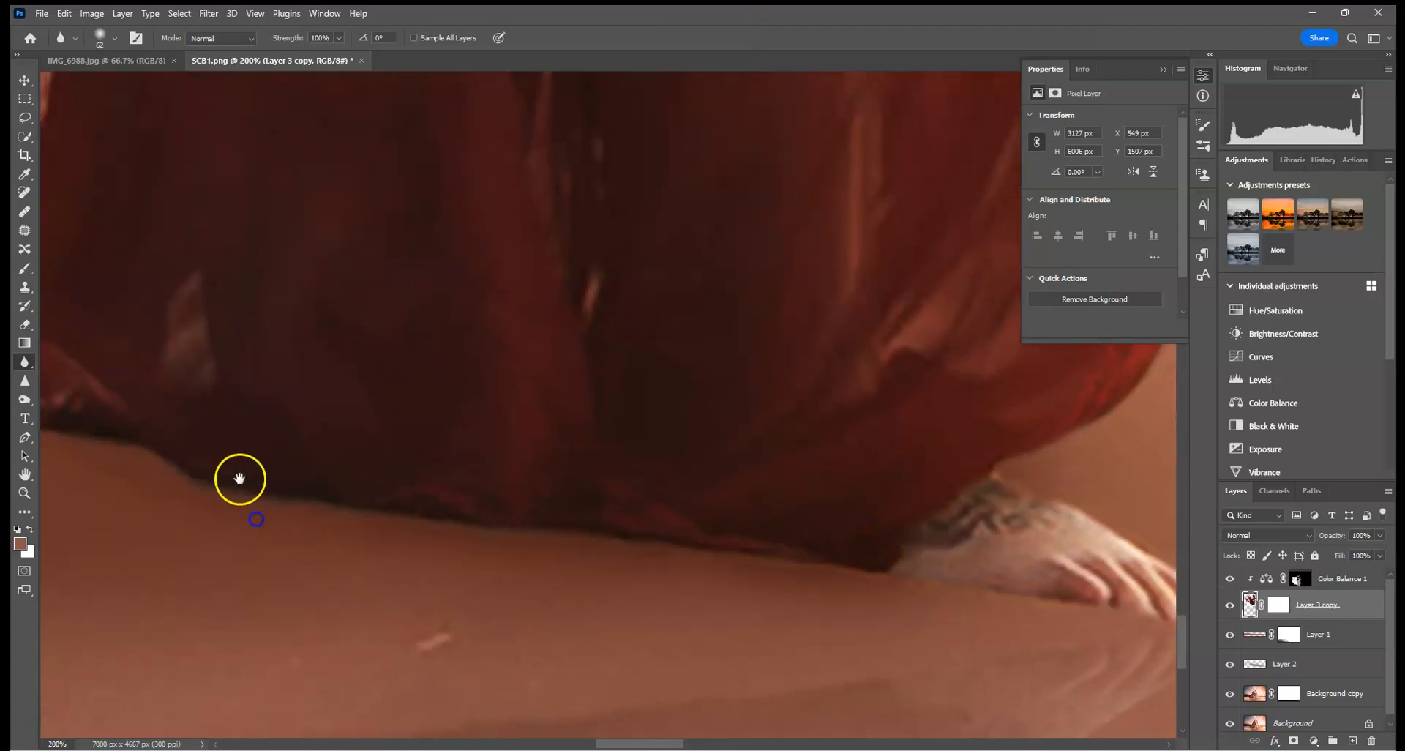
Blur the lower edge of the dress train from the hem up along the sheer fabric.
drag(240, 477, 800, 565)
drag(213, 194, 686, 482)
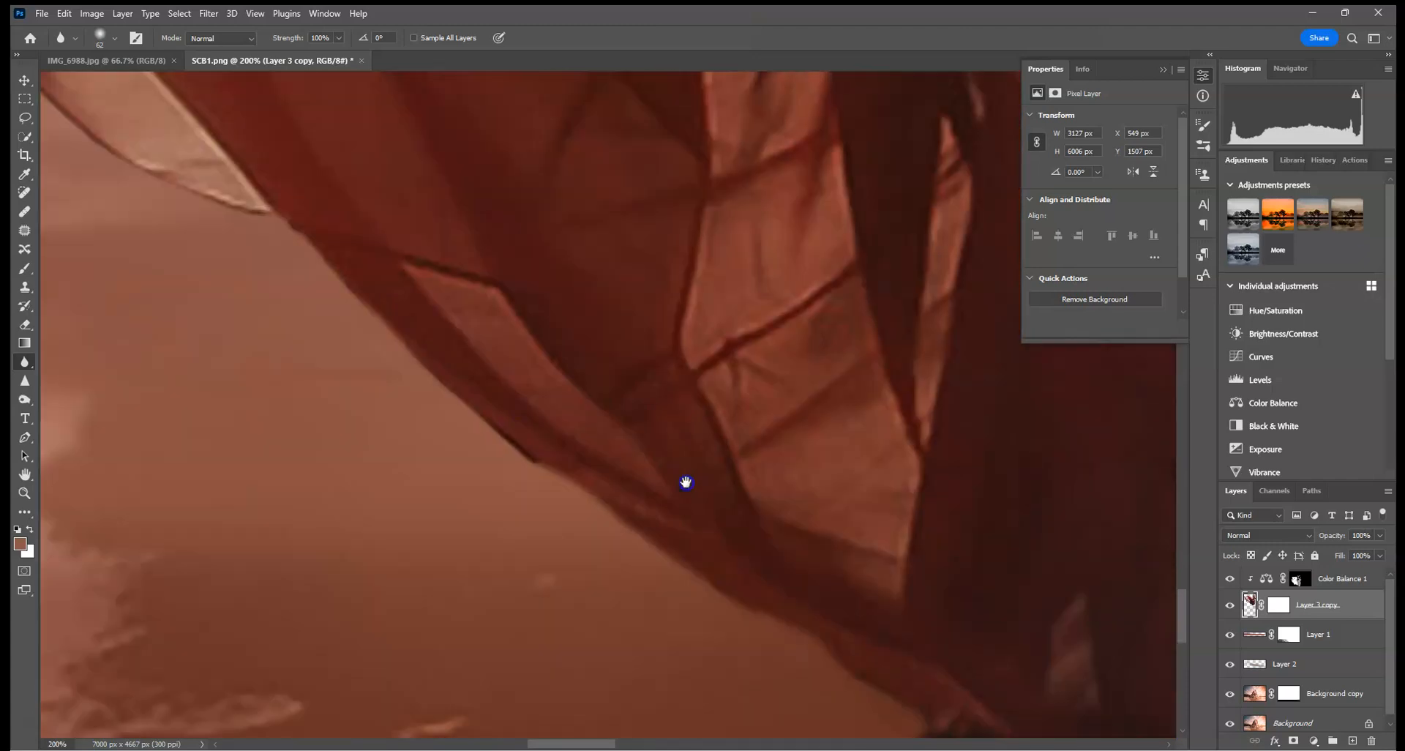
drag(371, 207, 696, 516)
click(213, 242)
drag(211, 239, 676, 280)
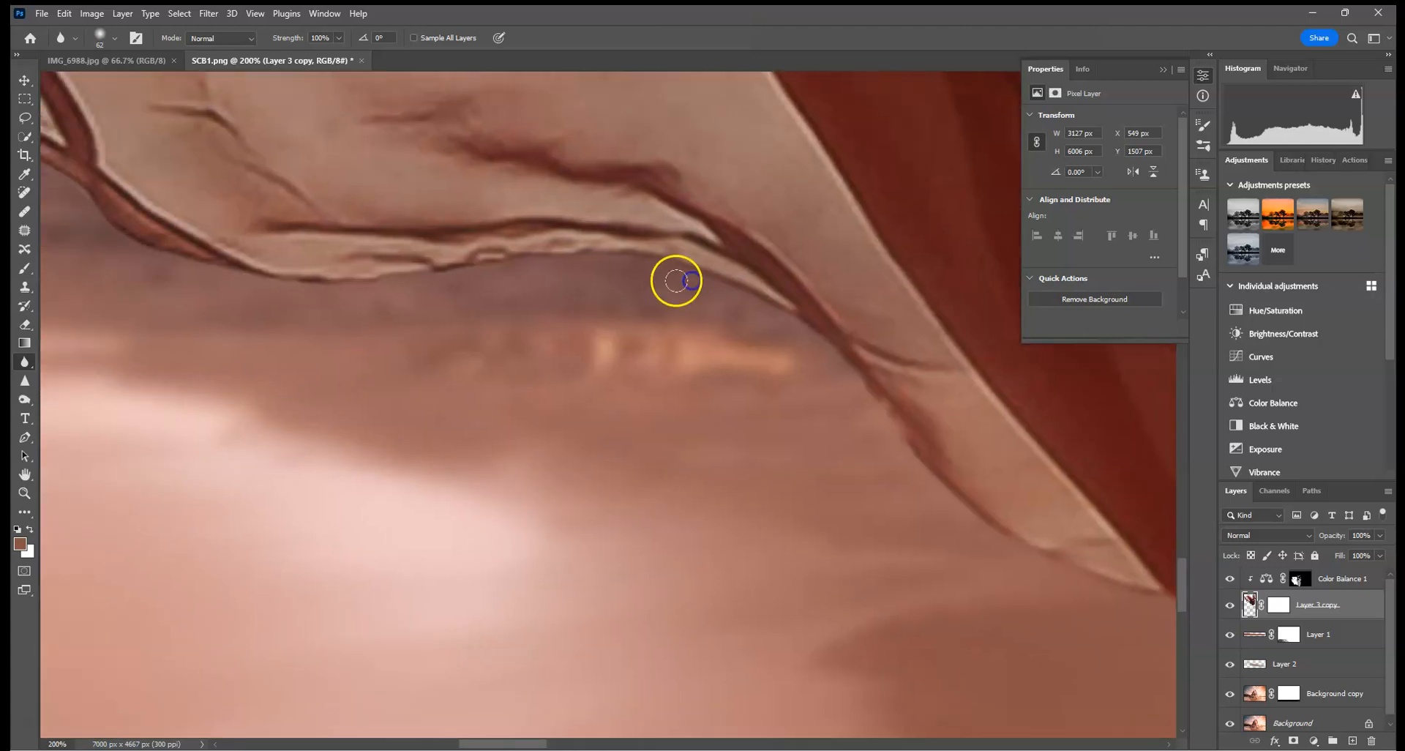
drag(439, 252, 759, 524)
click(389, 234)
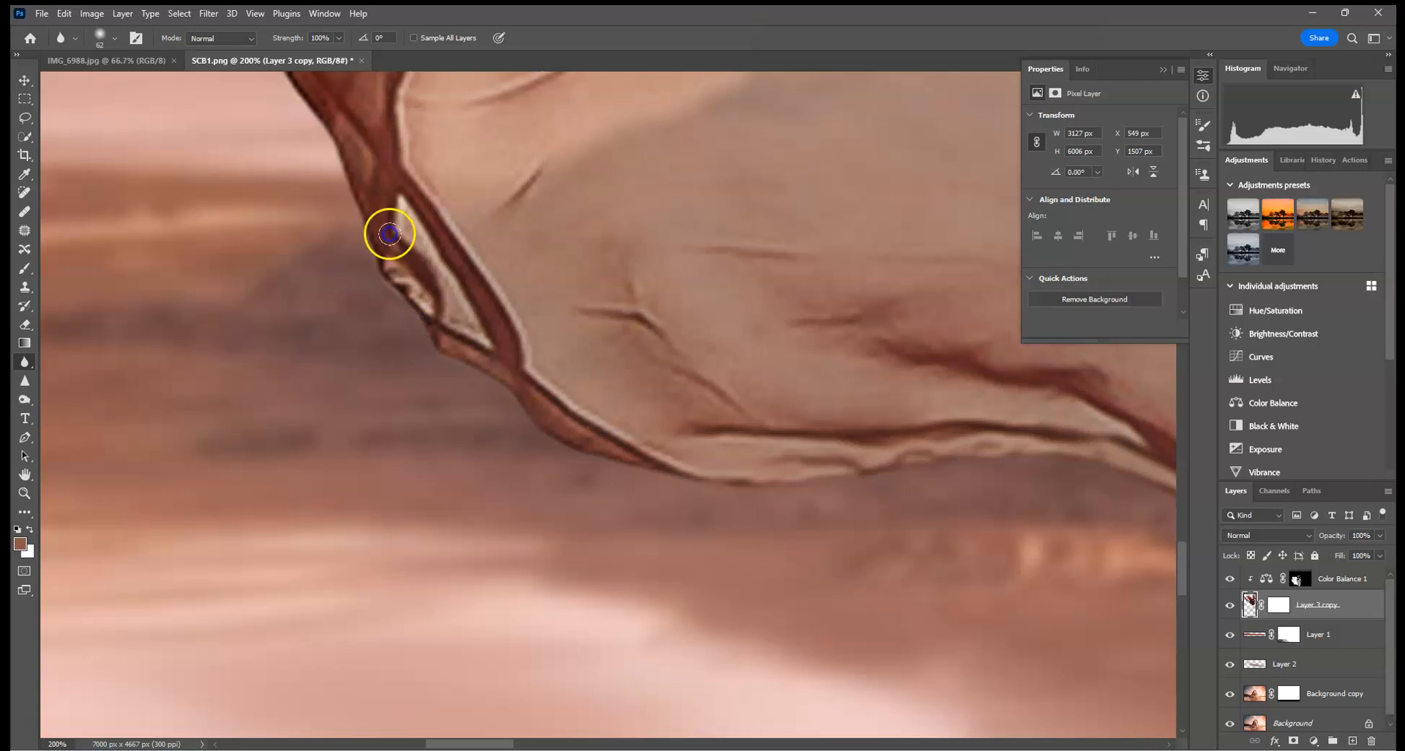
Blur the outer edge of the sheer train where it overlaps the dark hillside.
drag(439, 417, 570, 564)
drag(303, 307, 415, 479)
drag(285, 322, 407, 395)
drag(275, 238, 461, 503)
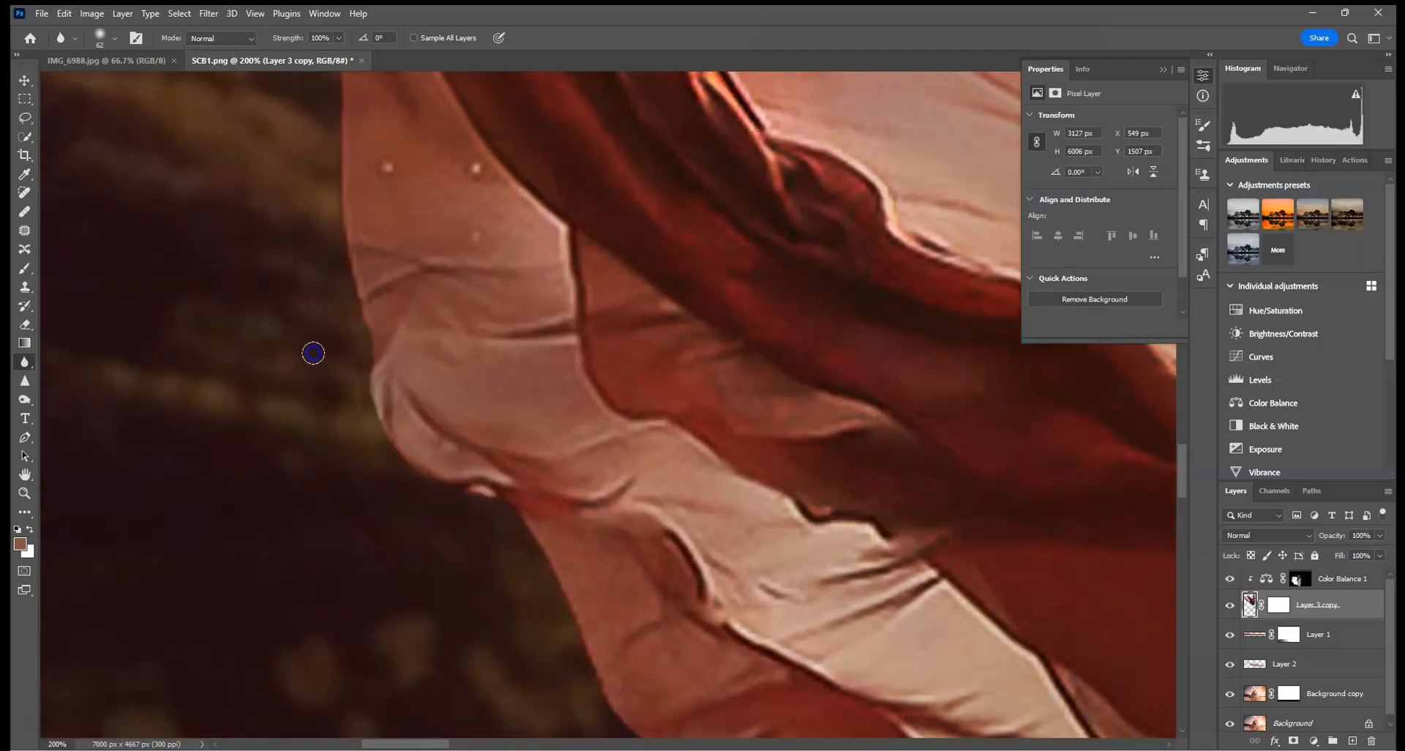
drag(354, 388, 515, 553)
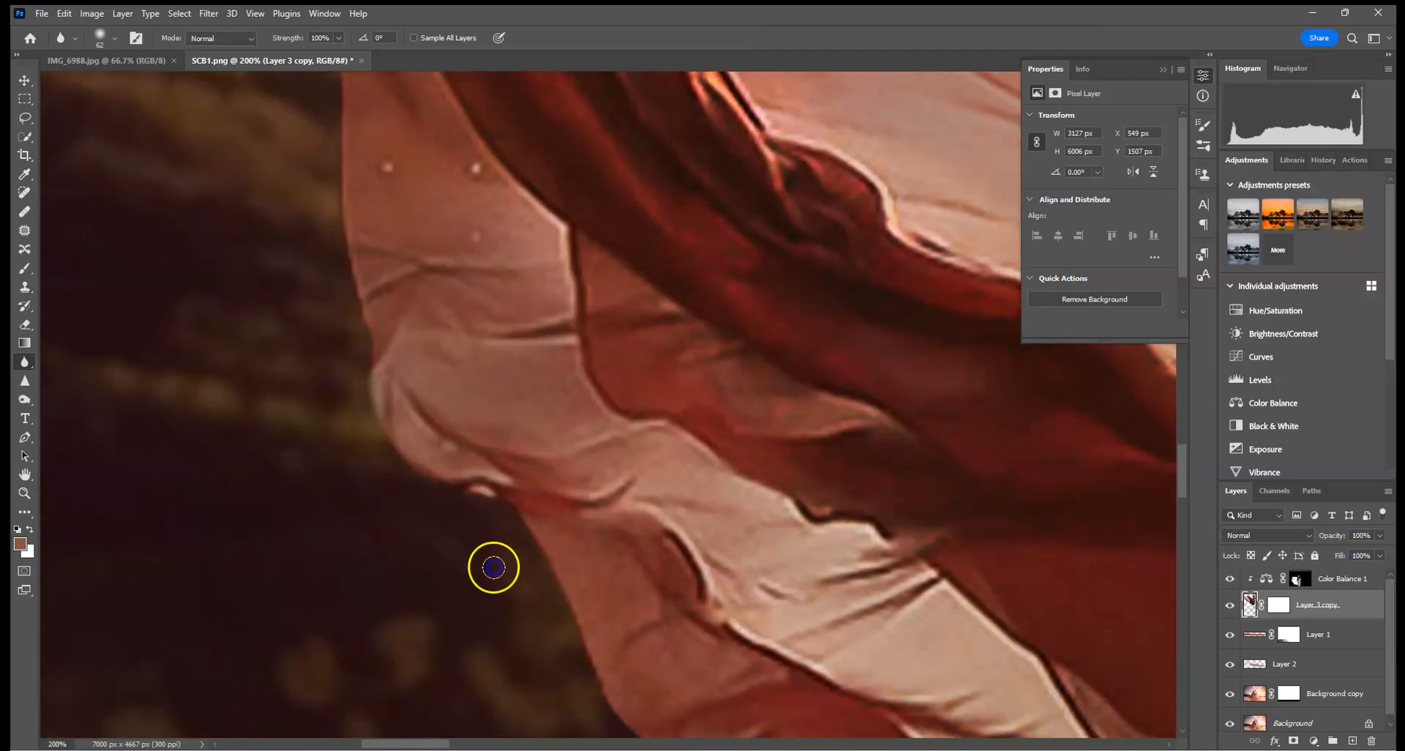
drag(457, 223, 469, 528)
drag(341, 446, 308, 185)
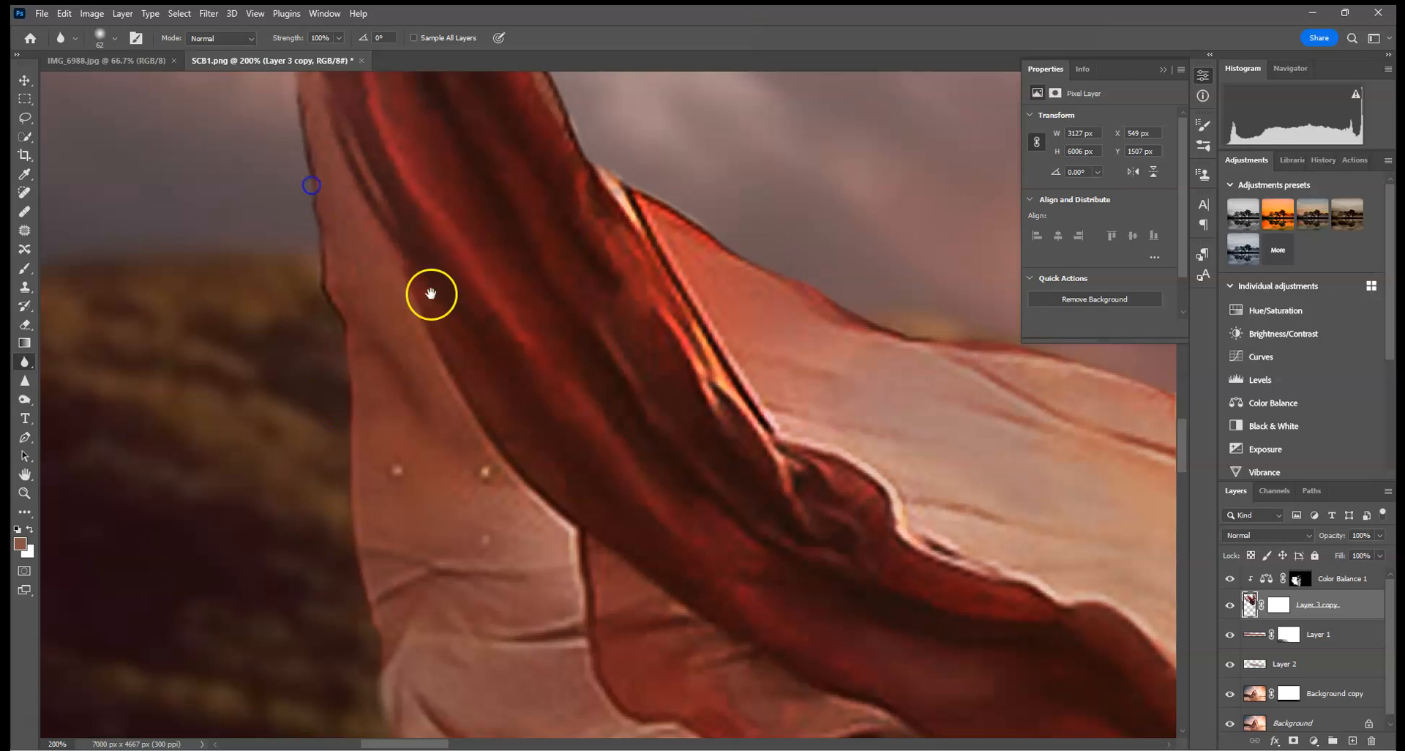
Blur both edges of the train's pointed outer tip against the sky.
drag(429, 292, 449, 553)
drag(313, 220, 338, 517)
drag(365, 234, 410, 542)
drag(239, 261, 315, 556)
drag(298, 278, 342, 469)
drag(278, 267, 448, 502)
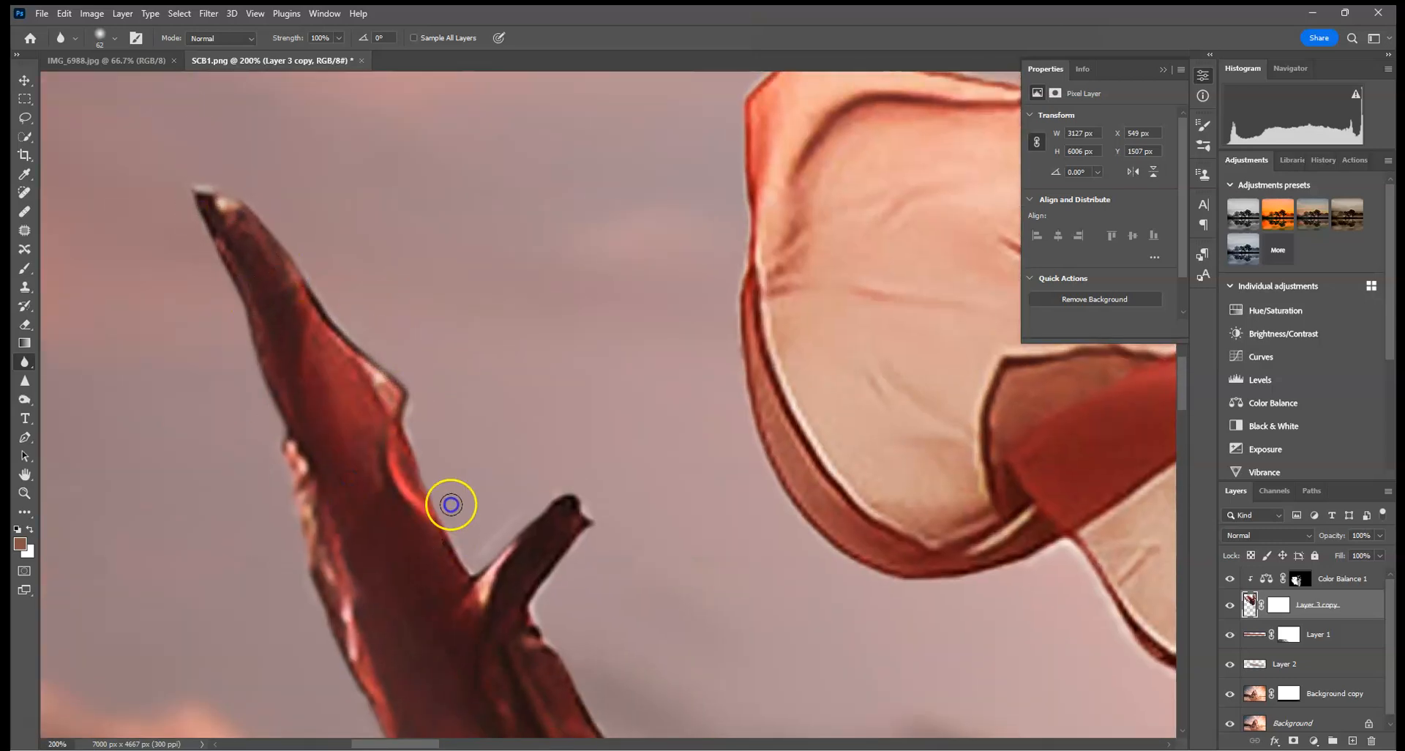
drag(639, 593, 399, 216)
drag(318, 275, 376, 407)
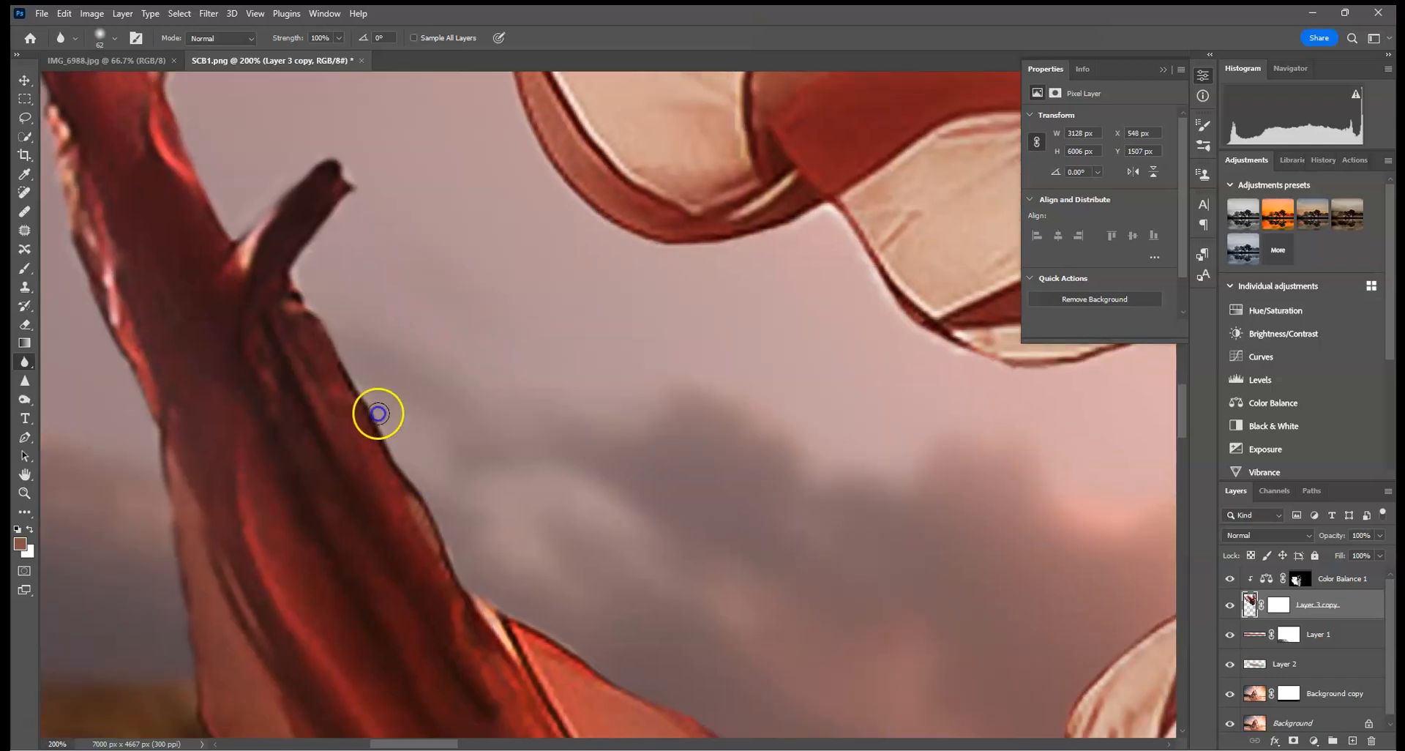
Blur the edges of the train's upper folds and the raised sheer piece of fabric.
key(ctrl+minus)
mouse_move(469, 559)
mouse_down()
mouse_move(536, 483)
mouse_move(810, 617)
mouse_move(919, 476)
mouse_up()
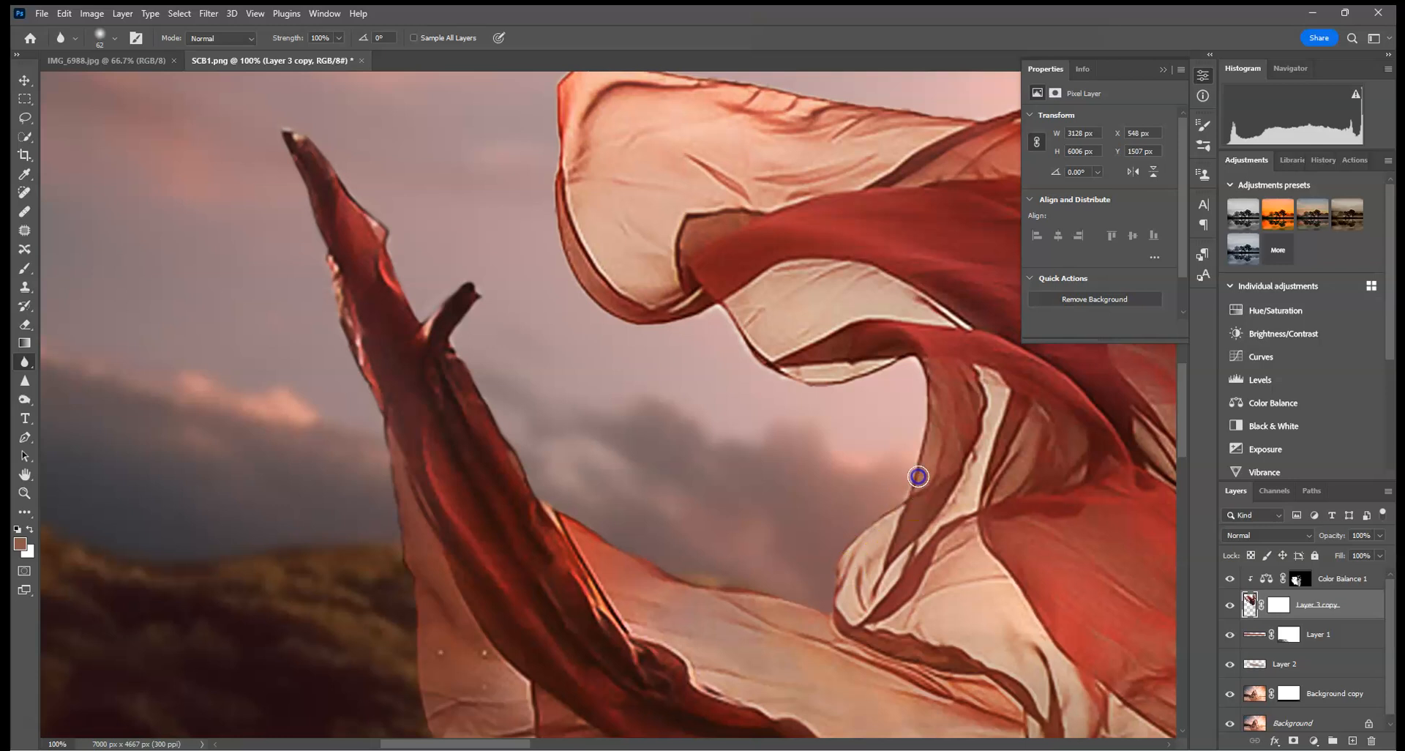
mouse_move(697, 321)
mouse_down()
mouse_move(596, 318)
mouse_move(590, 261)
mouse_up()
drag(703, 262, 509, 504)
mouse_move(330, 466)
mouse_down()
mouse_move(330, 340)
mouse_move(376, 302)
mouse_move(723, 372)
mouse_move(922, 351)
mouse_move(991, 392)
mouse_move(1066, 551)
mouse_move(409, 226)
mouse_move(490, 241)
mouse_move(524, 166)
mouse_move(575, 376)
mouse_up()
drag(610, 234, 611, 442)
drag(564, 259, 509, 344)
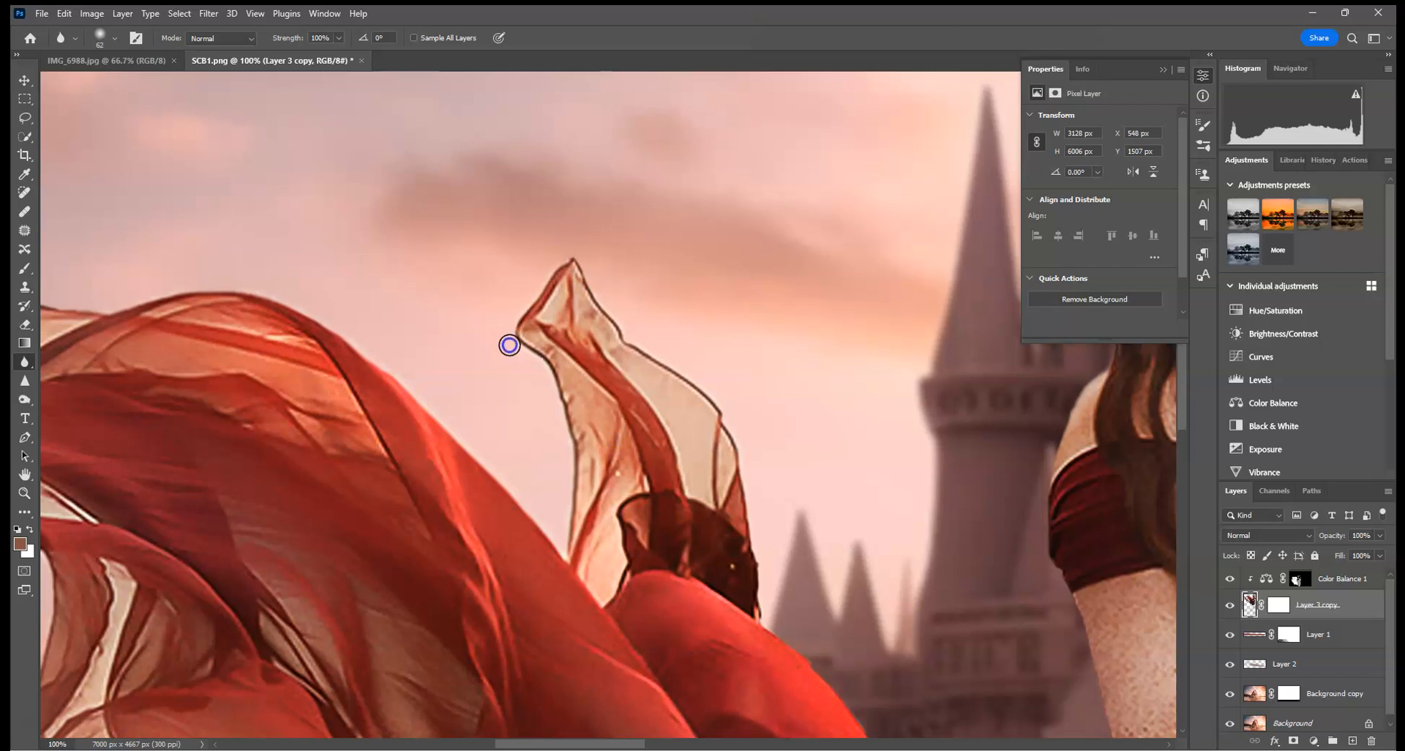
mouse_move(653, 359)
mouse_down()
mouse_move(614, 323)
mouse_move(734, 452)
mouse_move(757, 511)
mouse_up()
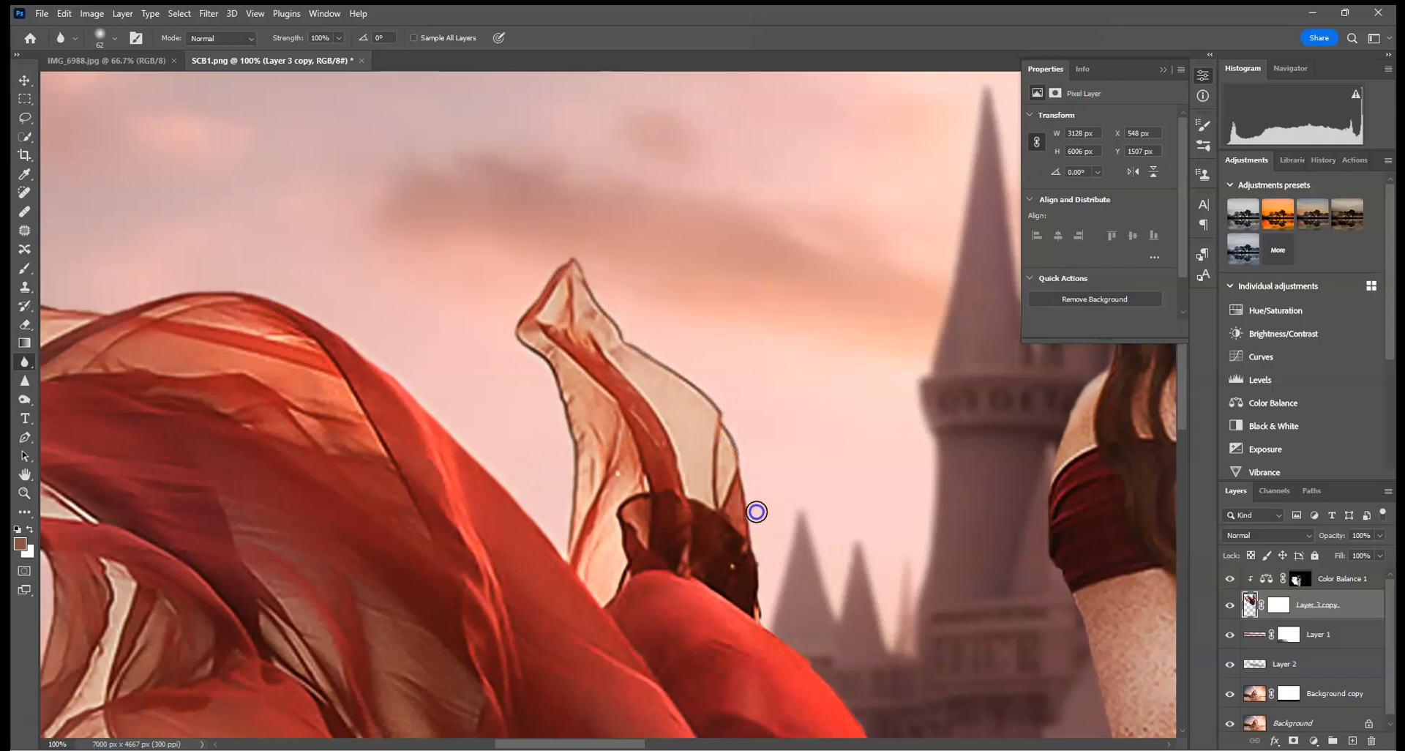
Blur the train's edge toward the woman's back and along her arm and shoulder up to her hair.
drag(782, 644, 578, 286)
drag(497, 212, 760, 511)
drag(484, 550, 564, 545)
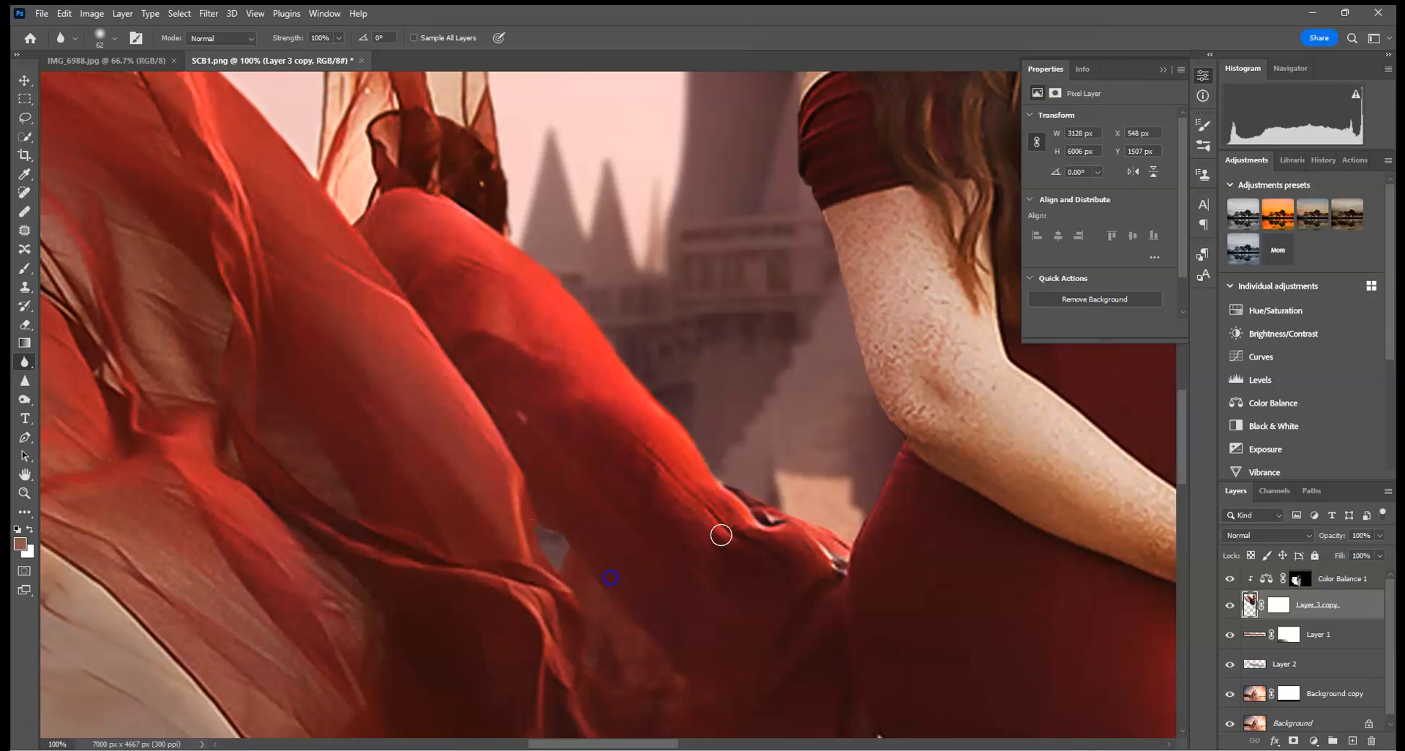
mouse_move(707, 456)
mouse_down()
mouse_move(836, 545)
mouse_move(897, 455)
mouse_move(887, 420)
mouse_move(702, 548)
mouse_up()
drag(638, 386, 717, 587)
mouse_move(630, 256)
mouse_down()
mouse_move(645, 204)
mouse_move(650, 238)
mouse_up()
drag(684, 411, 587, 648)
drag(544, 385, 530, 459)
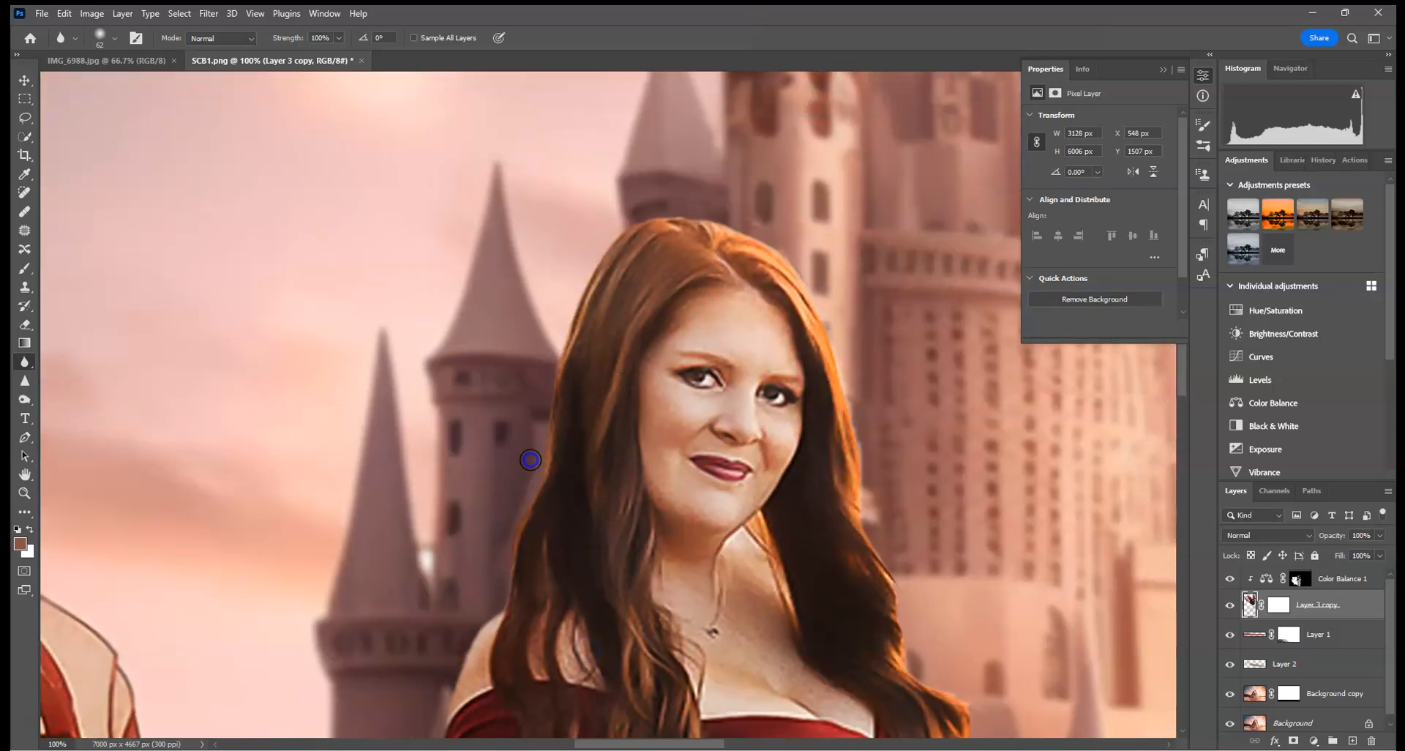
Blur the outer edges of the woman's hair around her head and down to her hand.
drag(485, 579, 506, 605)
mouse_move(600, 240)
mouse_down()
mouse_move(712, 181)
mouse_move(710, 205)
mouse_up()
drag(857, 386, 872, 457)
drag(843, 316, 878, 528)
drag(903, 472, 687, 161)
mouse_move(697, 349)
mouse_down()
mouse_move(775, 443)
mouse_move(827, 561)
mouse_up()
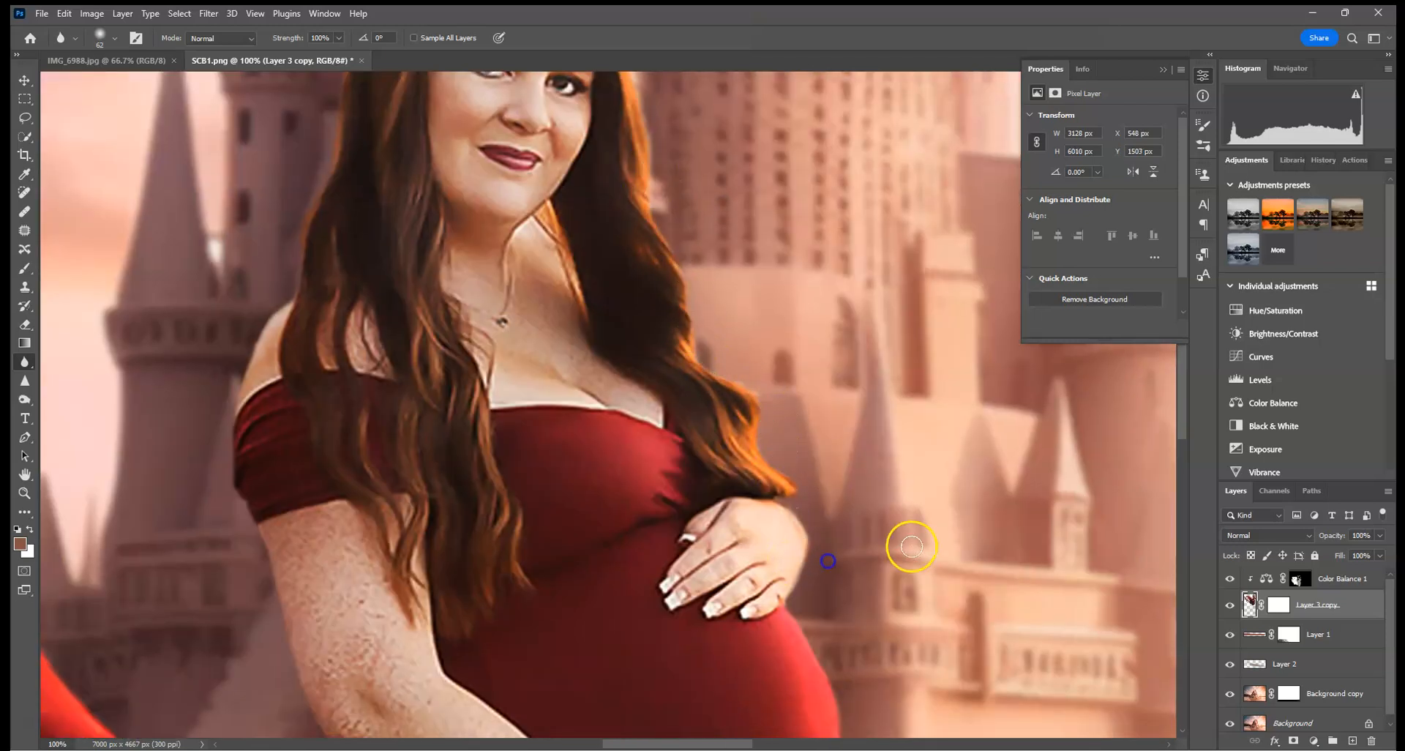
Add a Levels adjustment clipped to Layer 3 copy with the black input level set to 6.
scroll(910, 538, down, 6)
scroll(914, 540, up, 2)
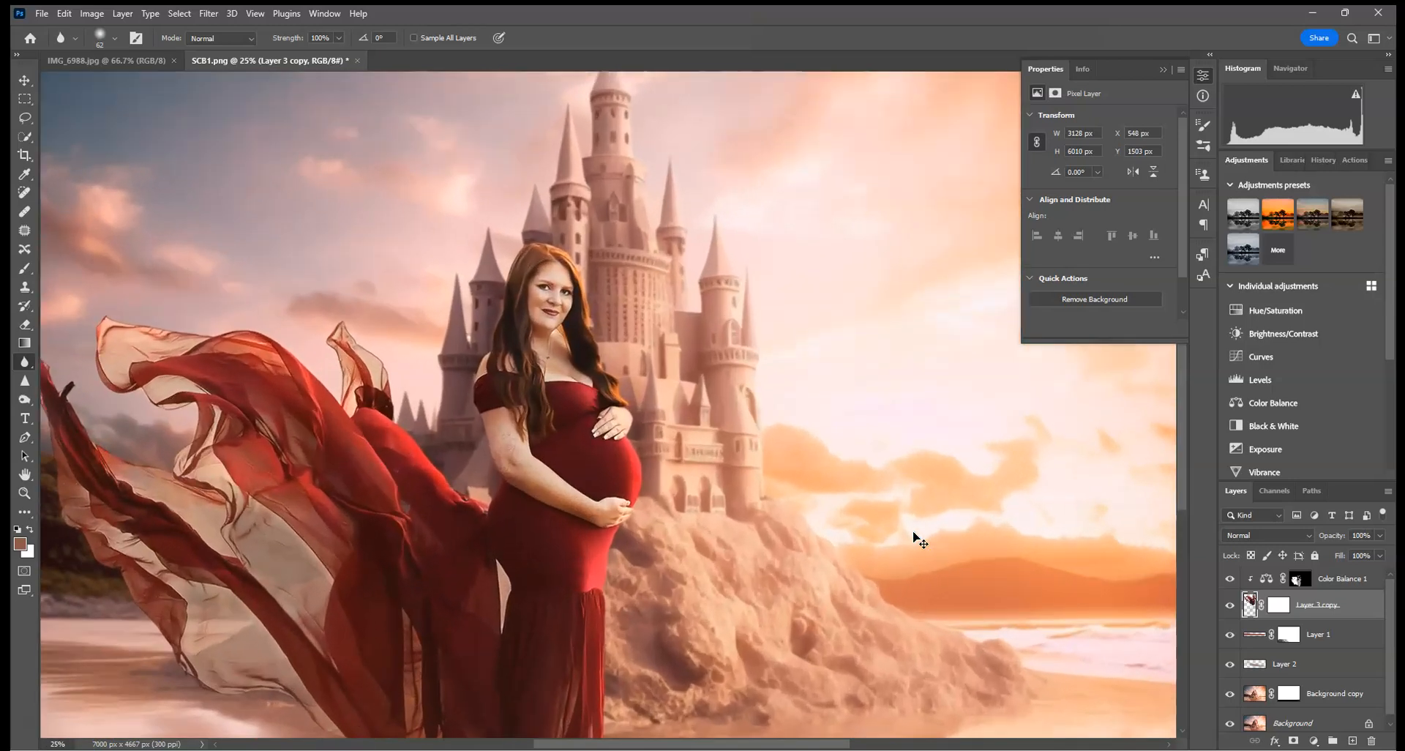
scroll(916, 540, up, 4)
scroll(916, 539, down, 3)
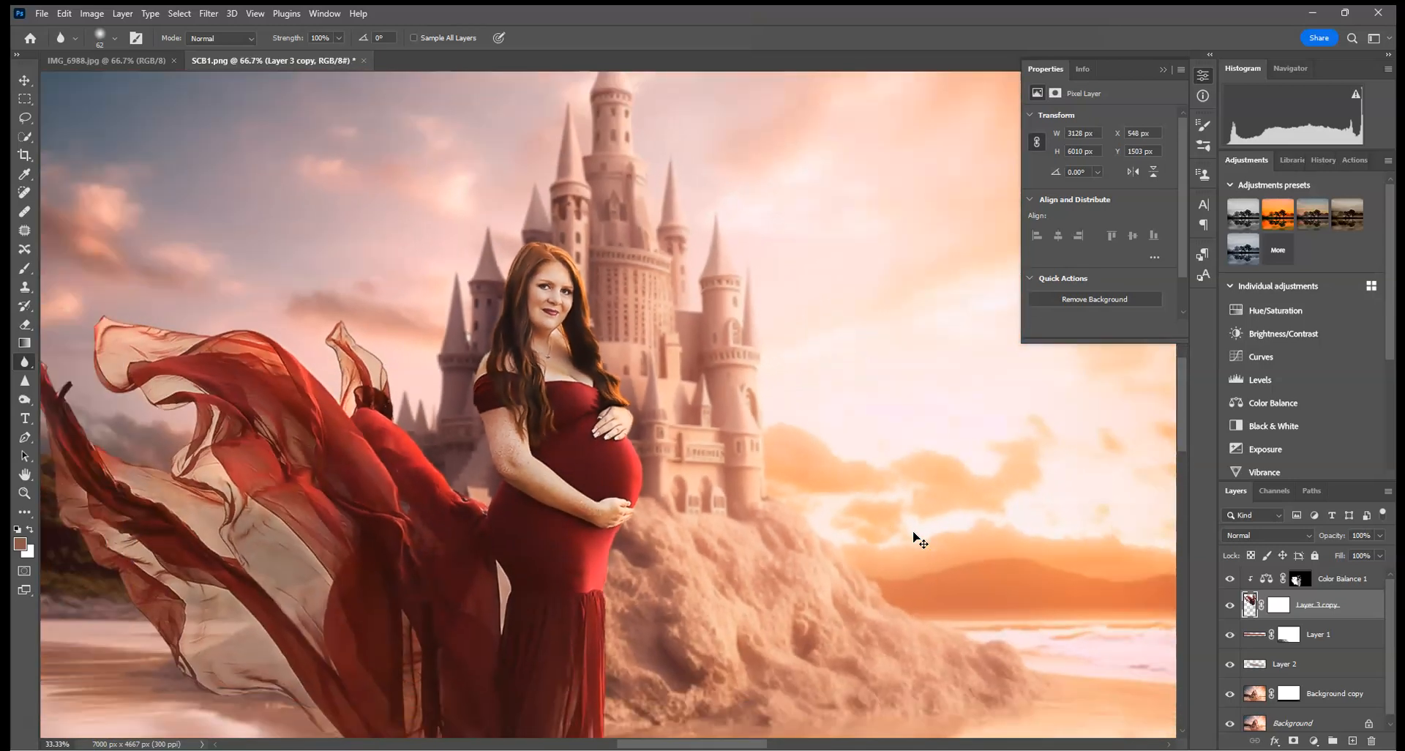
scroll(916, 539, down, 2)
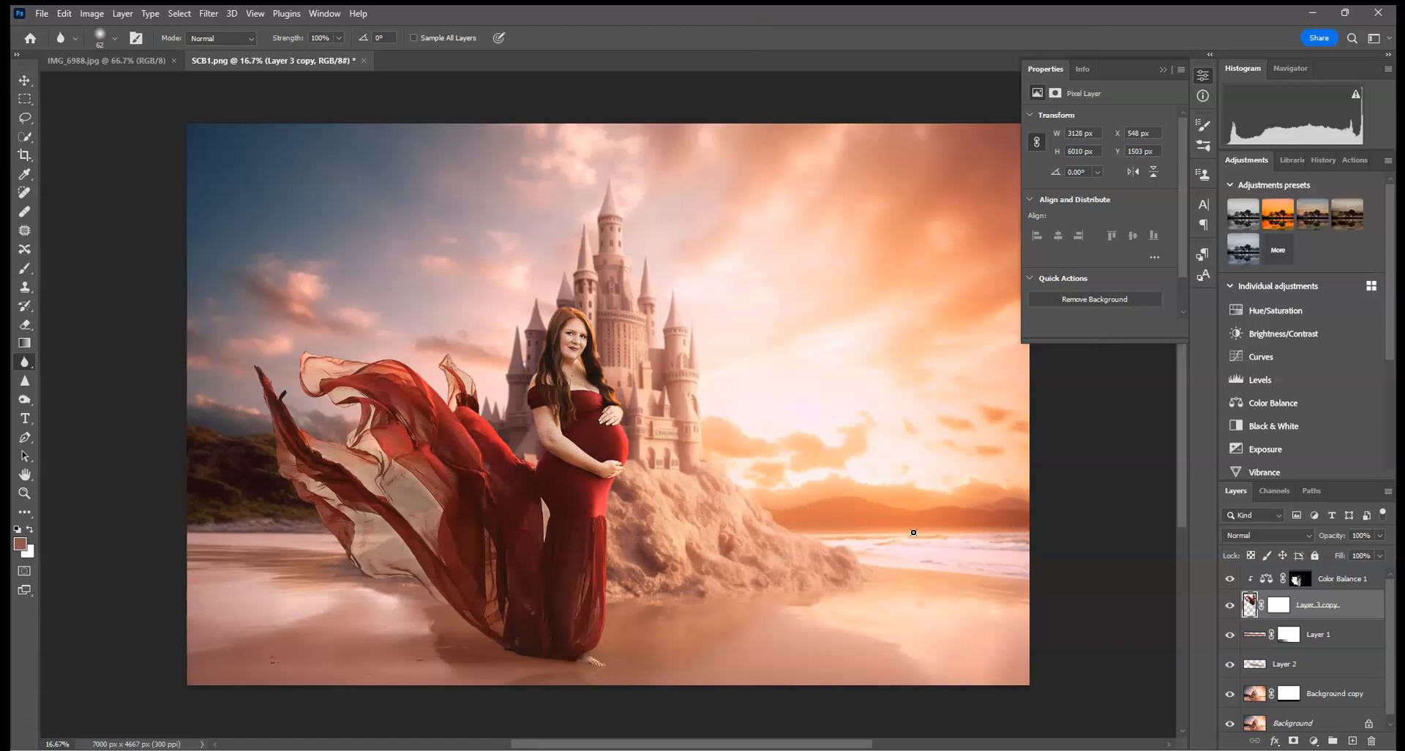
scroll(913, 532, down, 1)
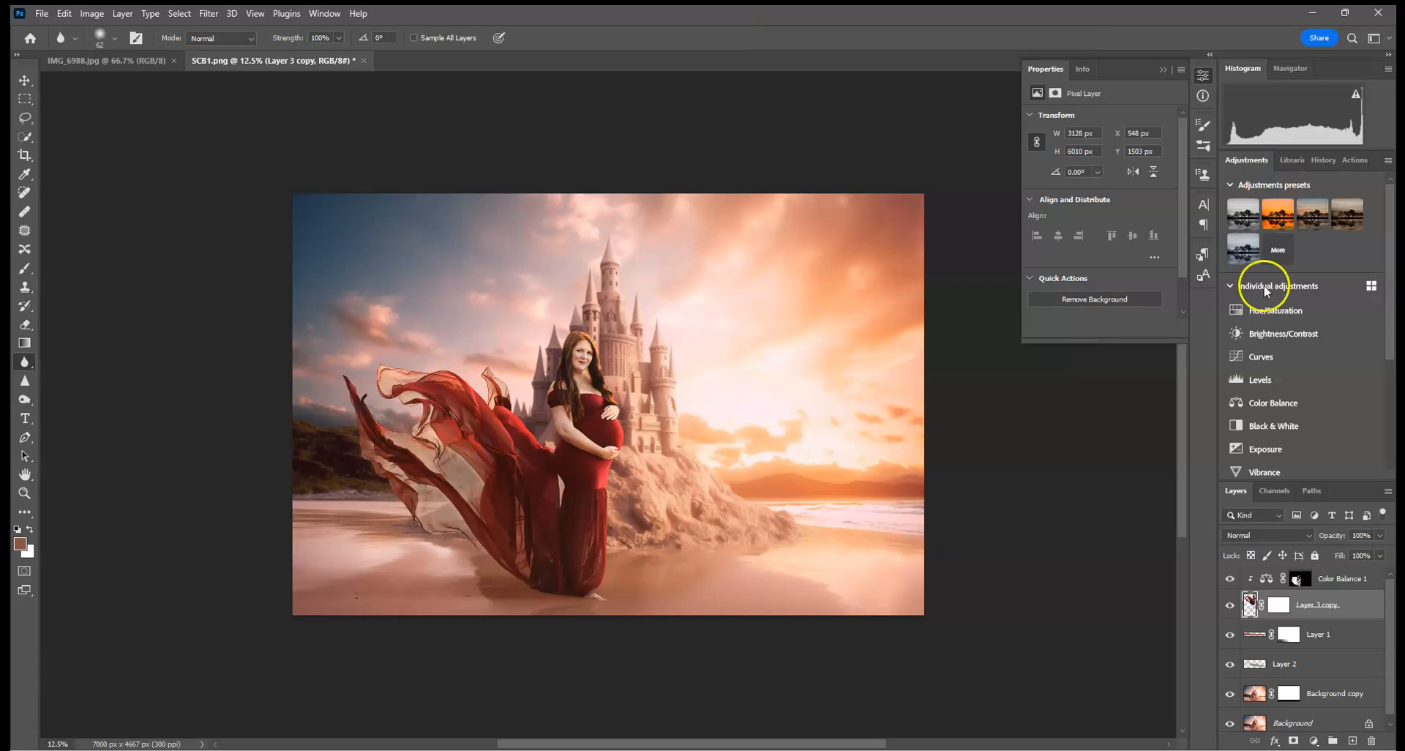
click(1259, 377)
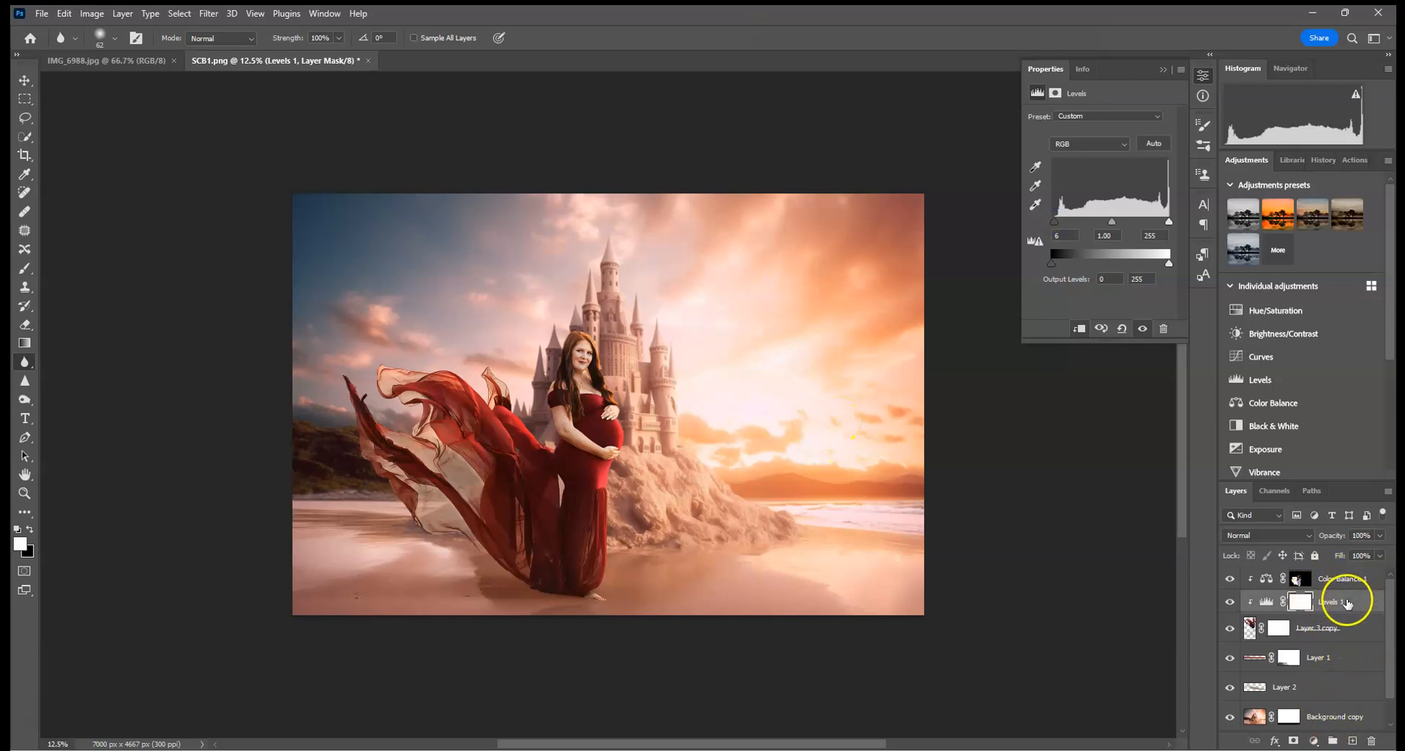
Merge the Color Balance 1, Levels 1 and Layer 3 copy layers into one layer.
shift+click(1341, 576)
shift+click(1336, 630)
right_click(1330, 628)
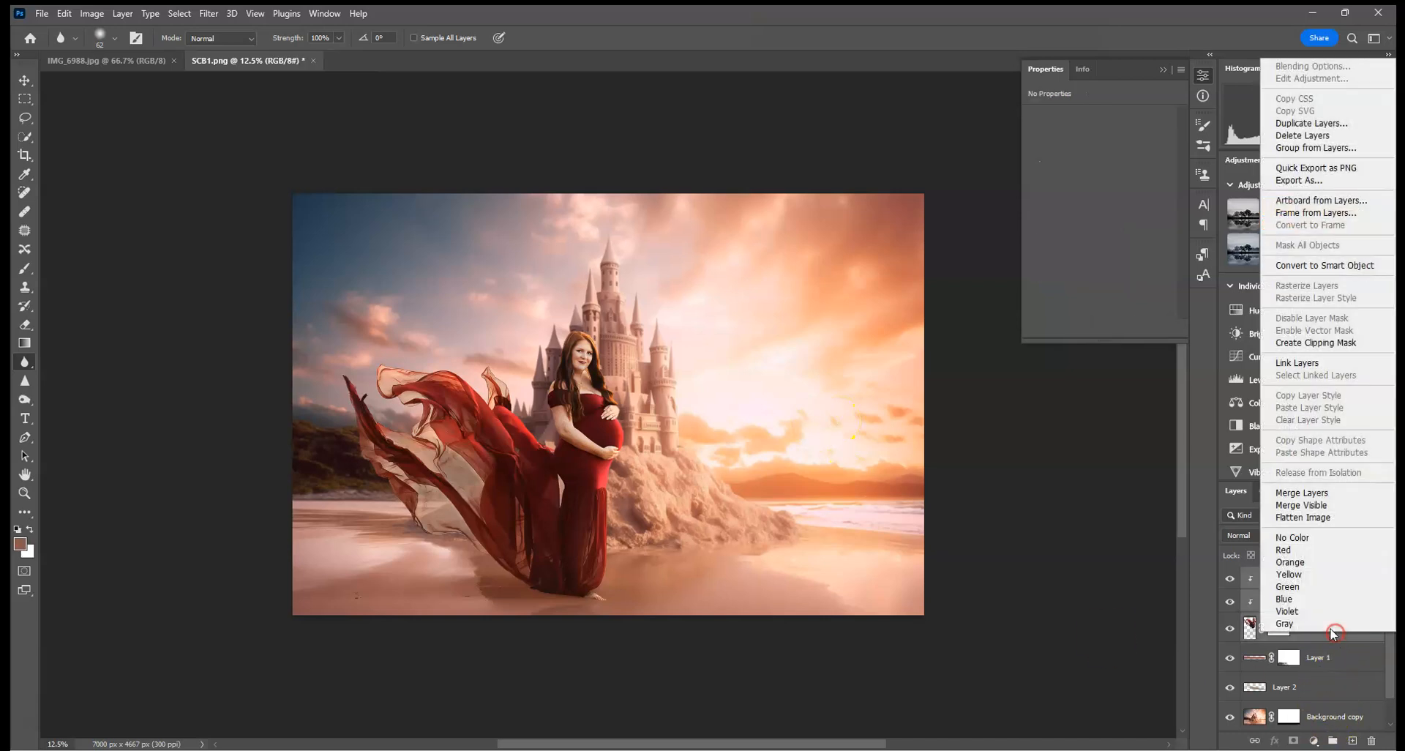
click(1315, 492)
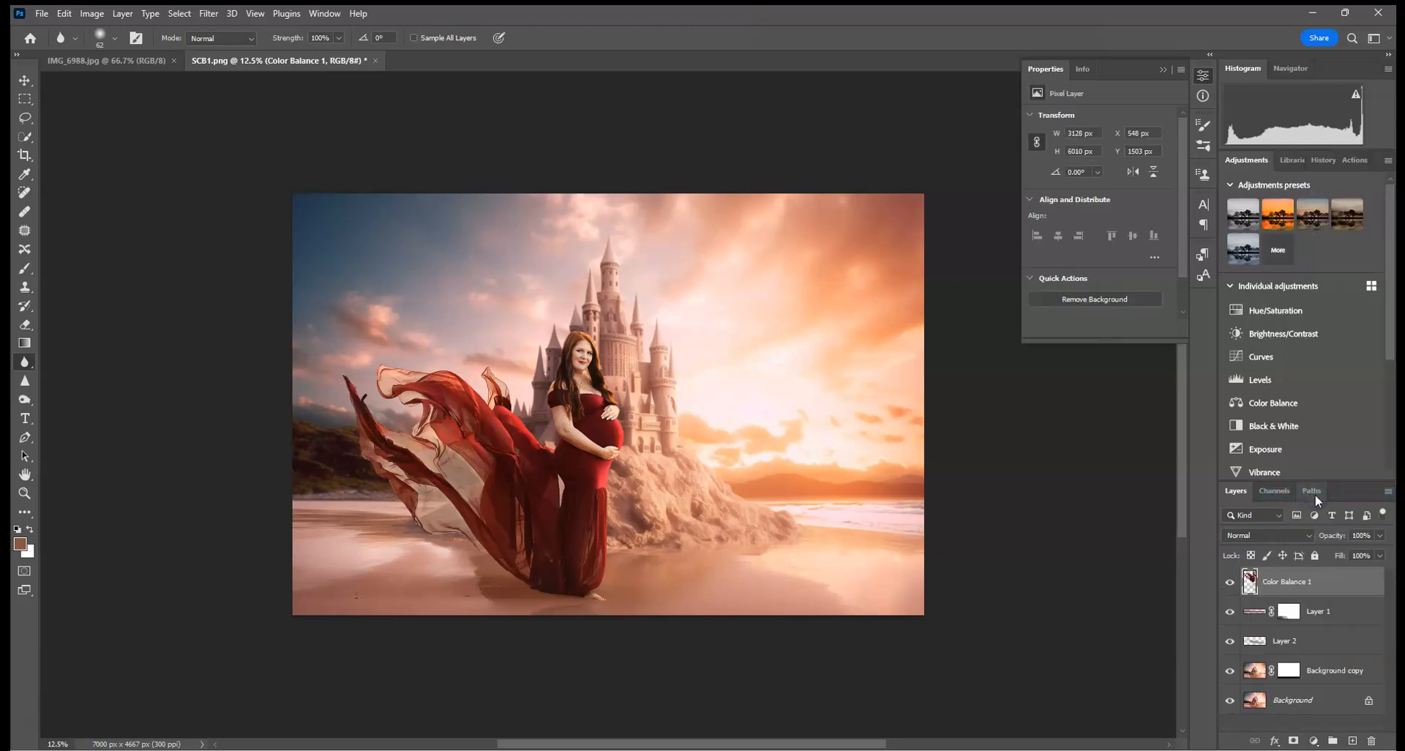
Toggle the woman layer's visibility to check it, then merge it with Layer 1 and Layer 2.
click(1230, 582)
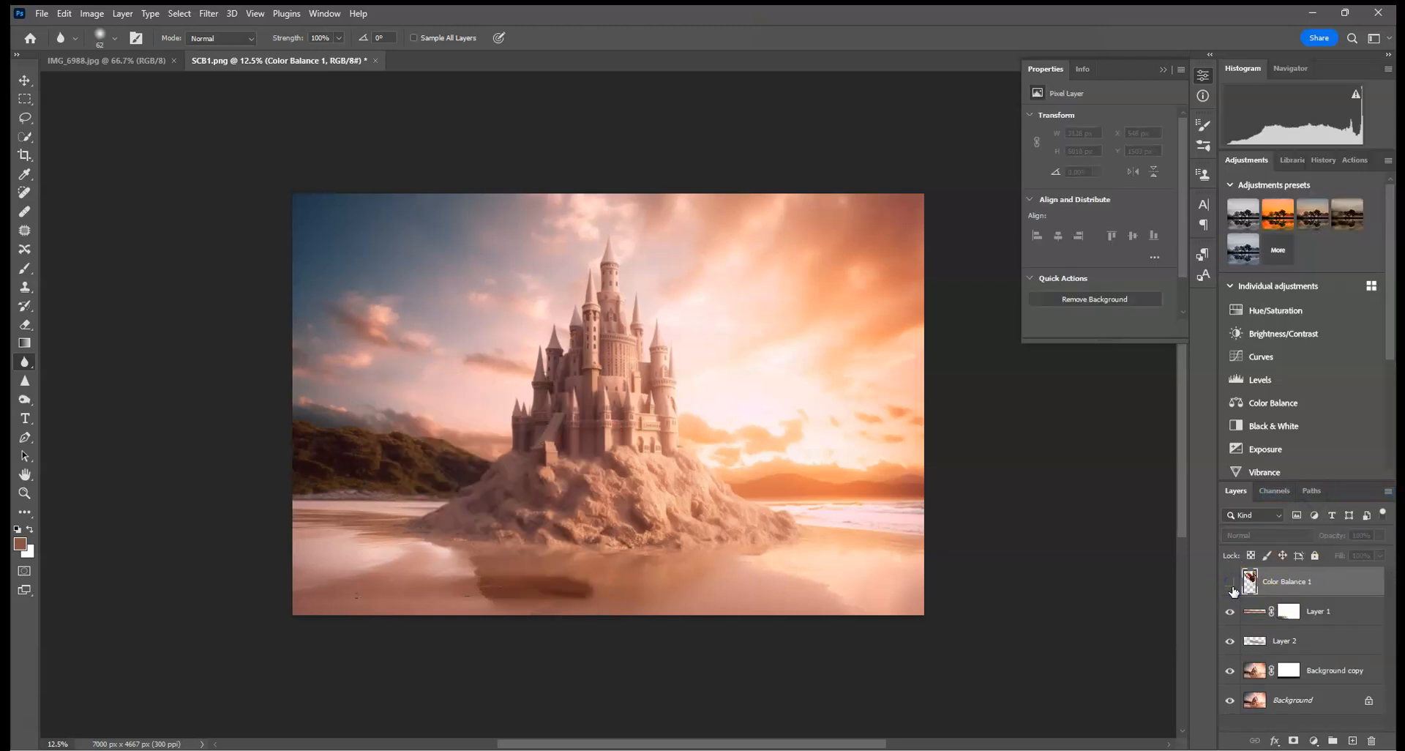
click(1230, 582)
shift+click(1365, 648)
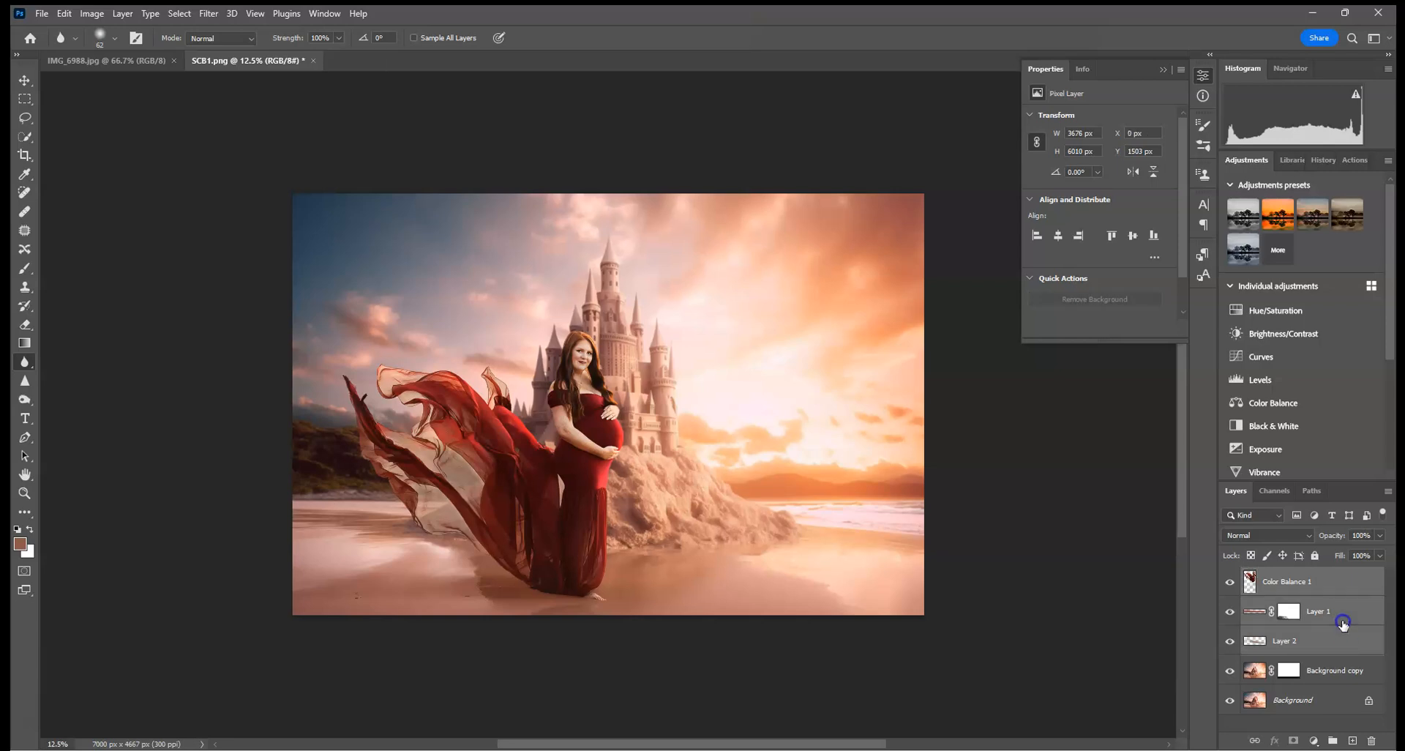
right_click(1340, 618)
click(1333, 479)
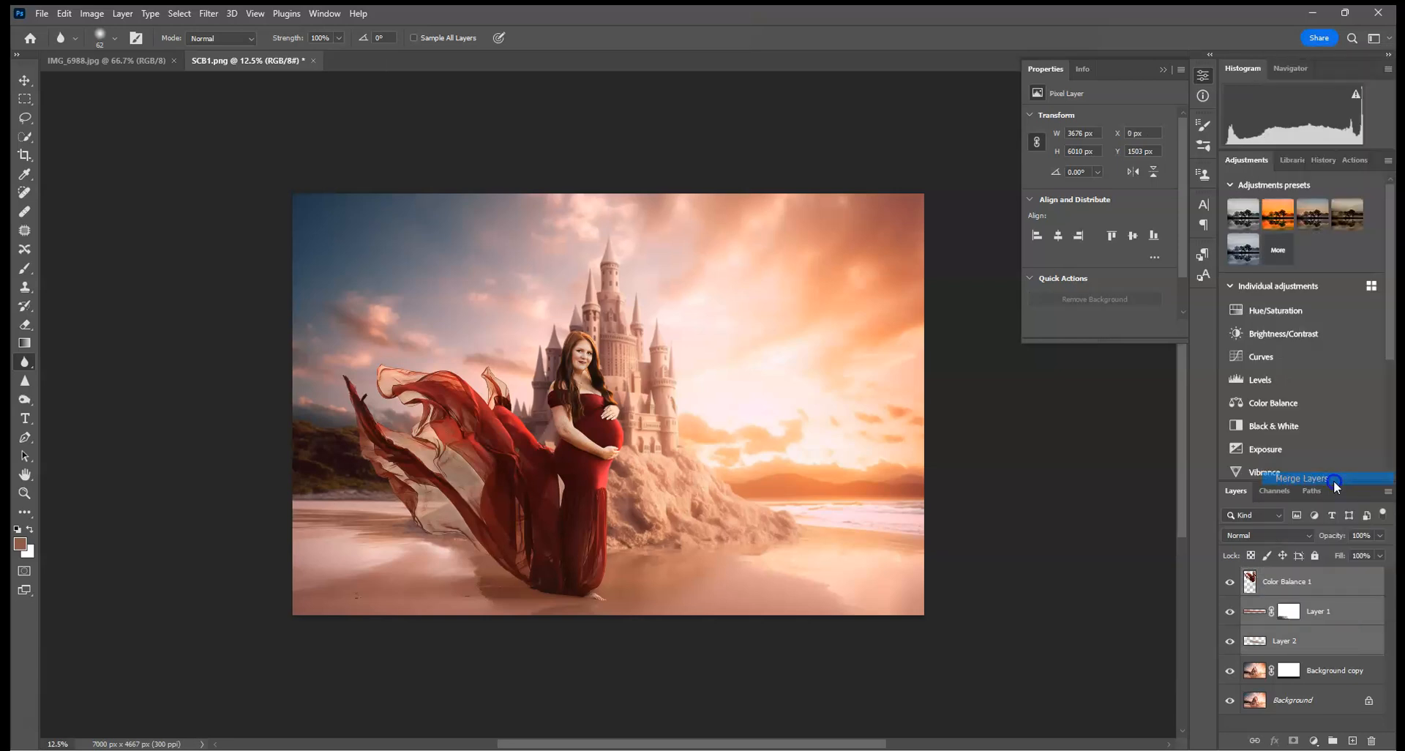
Undo the last layer merge, restore the final Merge Layers state from the history, and collapse the properties.
click(64, 13)
click(71, 28)
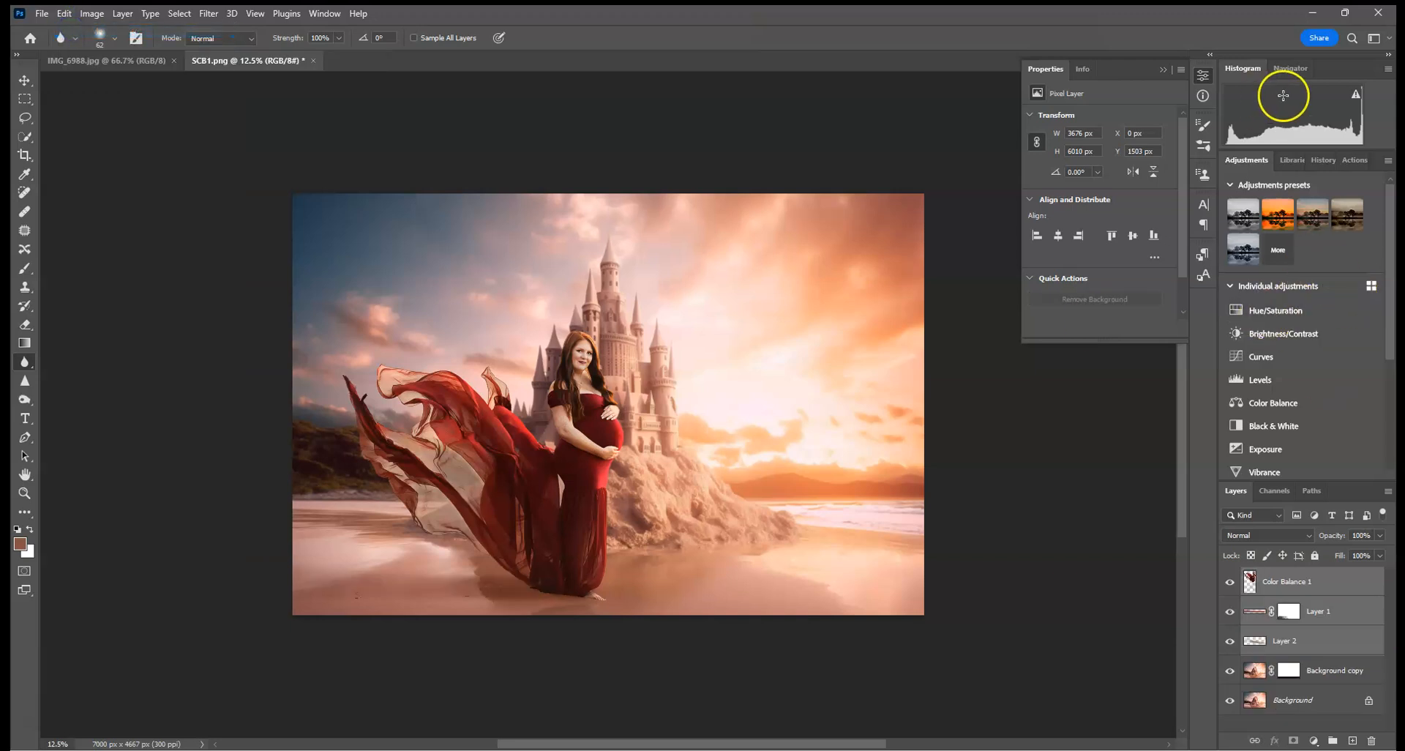
click(1322, 161)
drag(1389, 300, 1389, 170)
click(1363, 186)
drag(1390, 226, 1326, 454)
click(1326, 452)
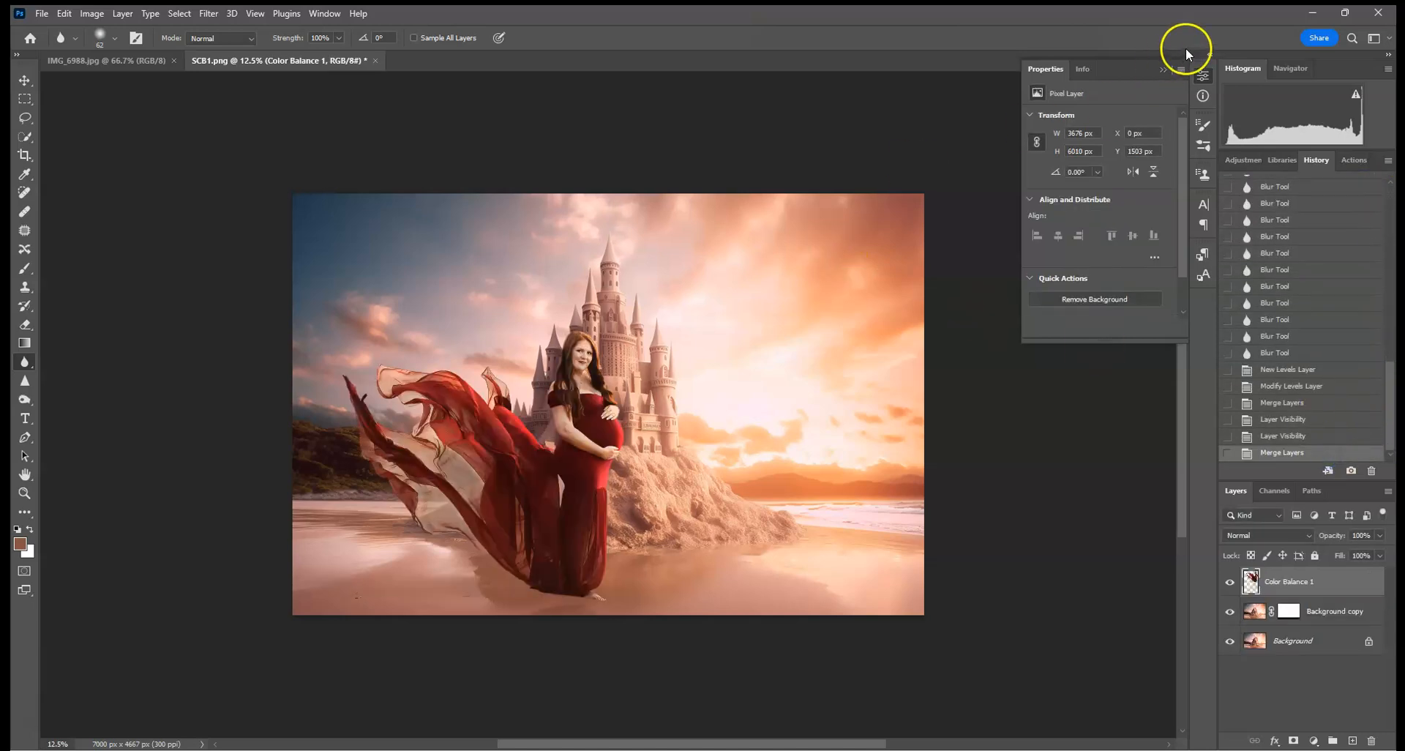
click(1163, 73)
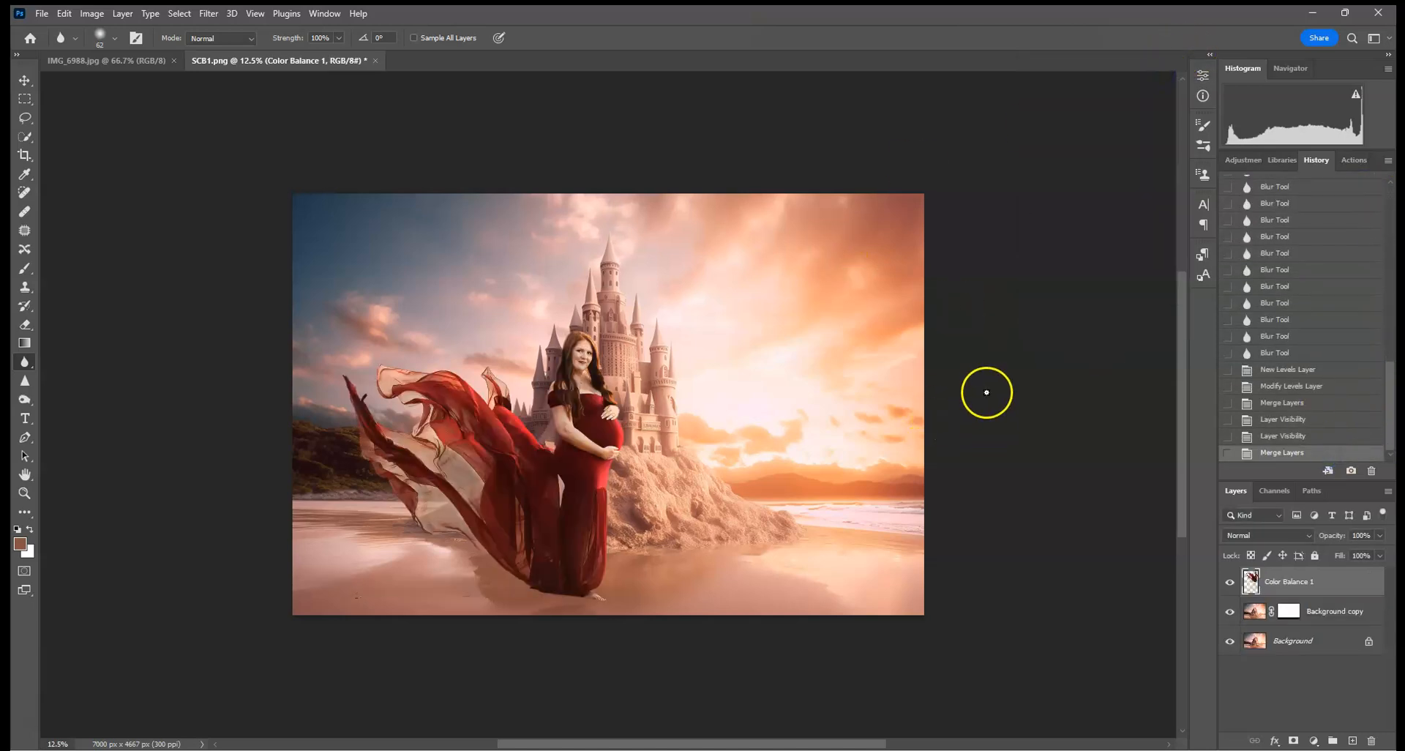